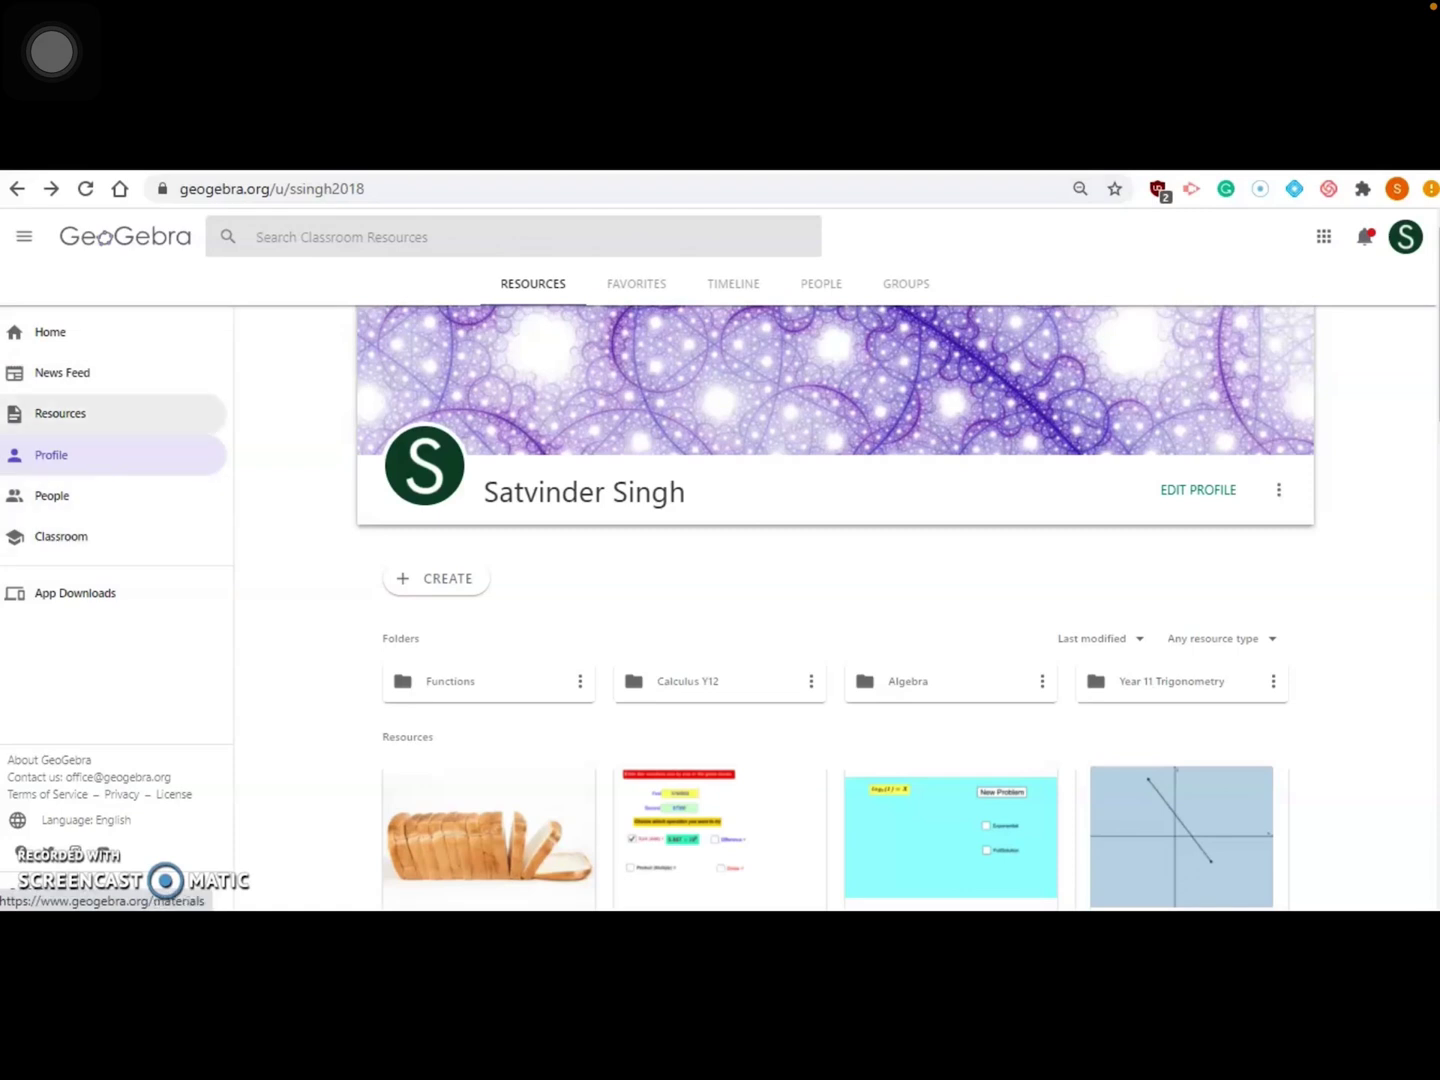
Step: Show your own materials in the classroom resources, with the browser page zoom reset to 100%
{"action": "left_click", "coordinate": [60, 413]}
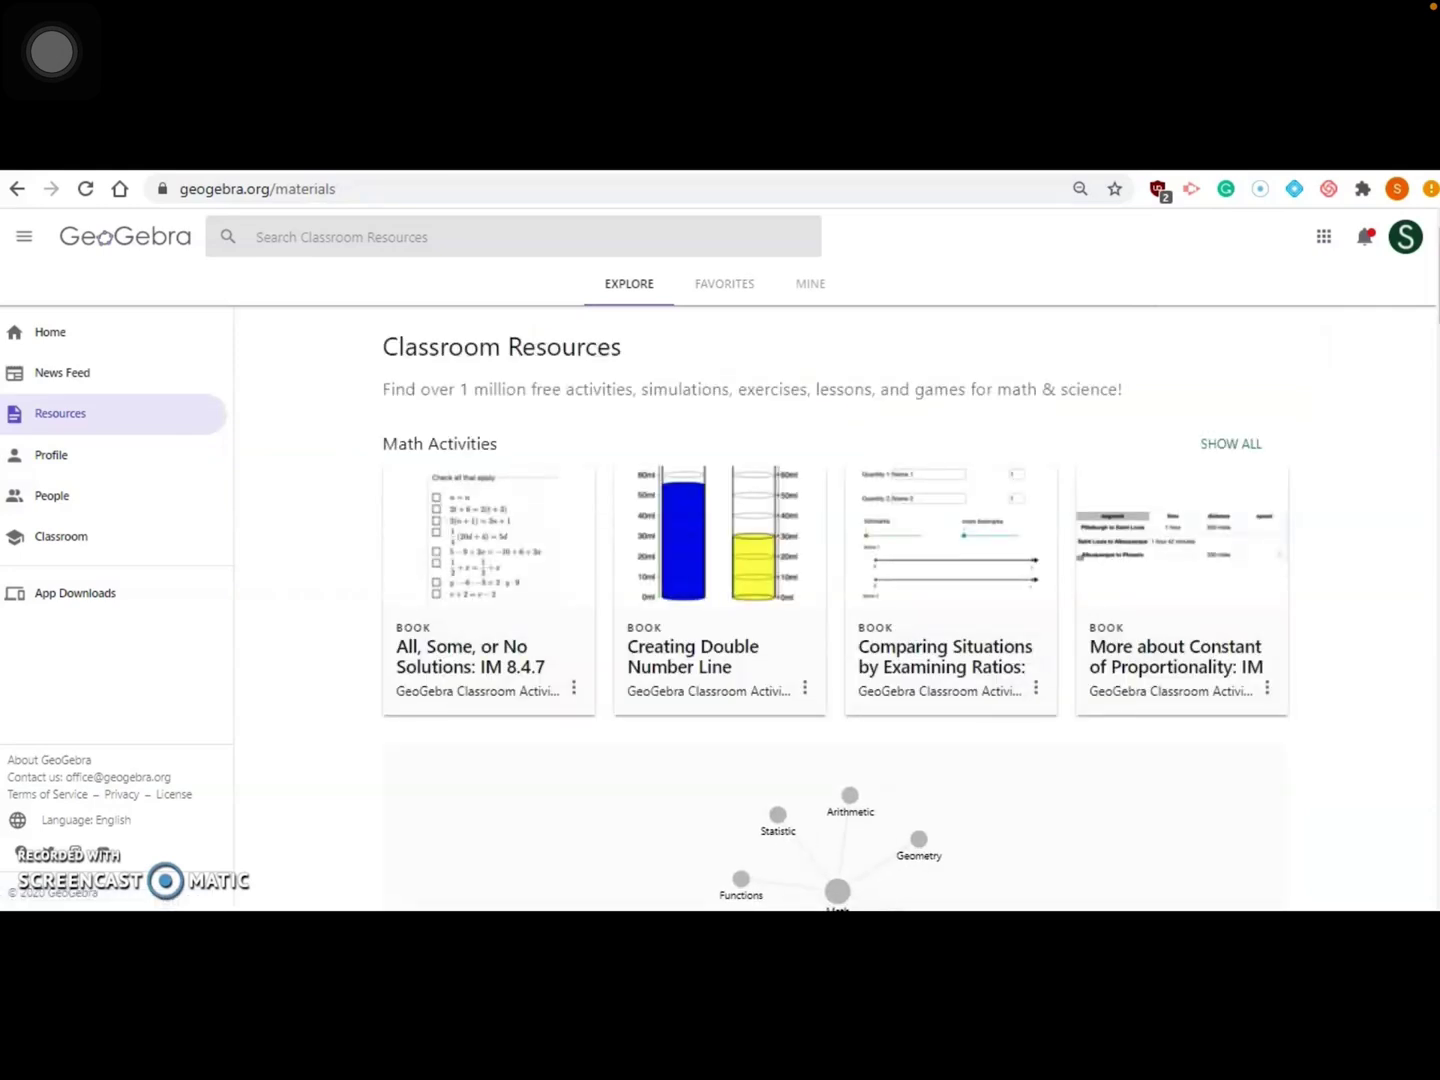
{"action": "scroll", "coordinate": [834, 600], "scroll_direction": "down", "scroll_amount": 3}
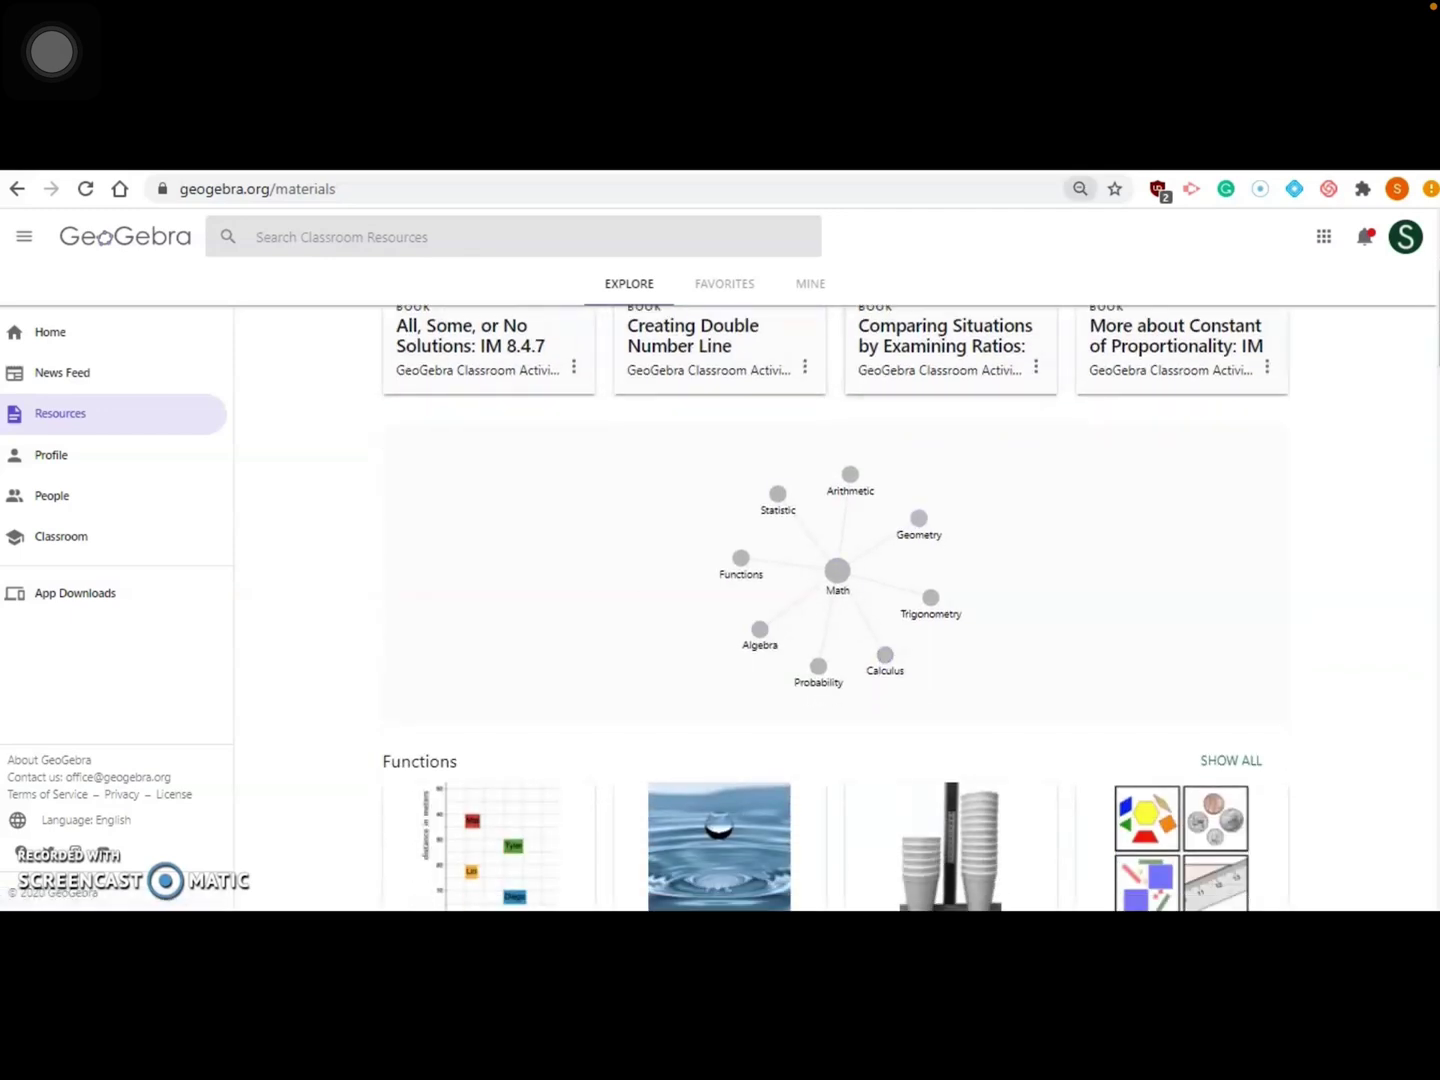
{"action": "left_click", "coordinate": [1080, 188]}
{"action": "left_click", "coordinate": [1080, 228]}
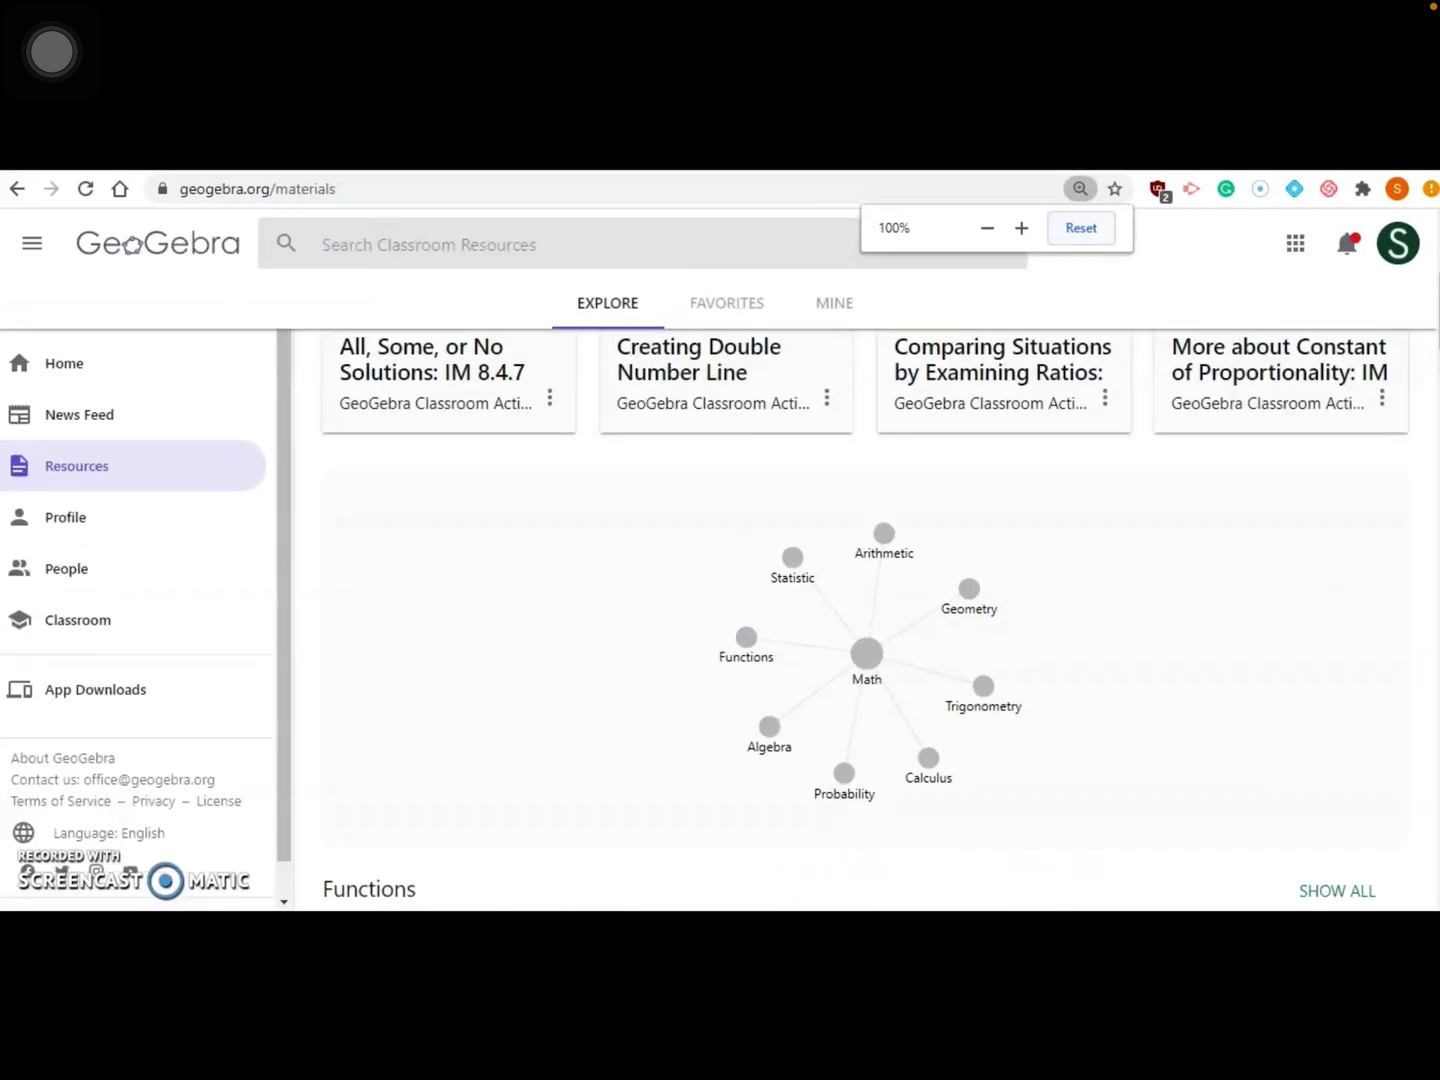
{"action": "scroll", "coordinate": [740, 650], "scroll_direction": "up", "scroll_amount": 4}
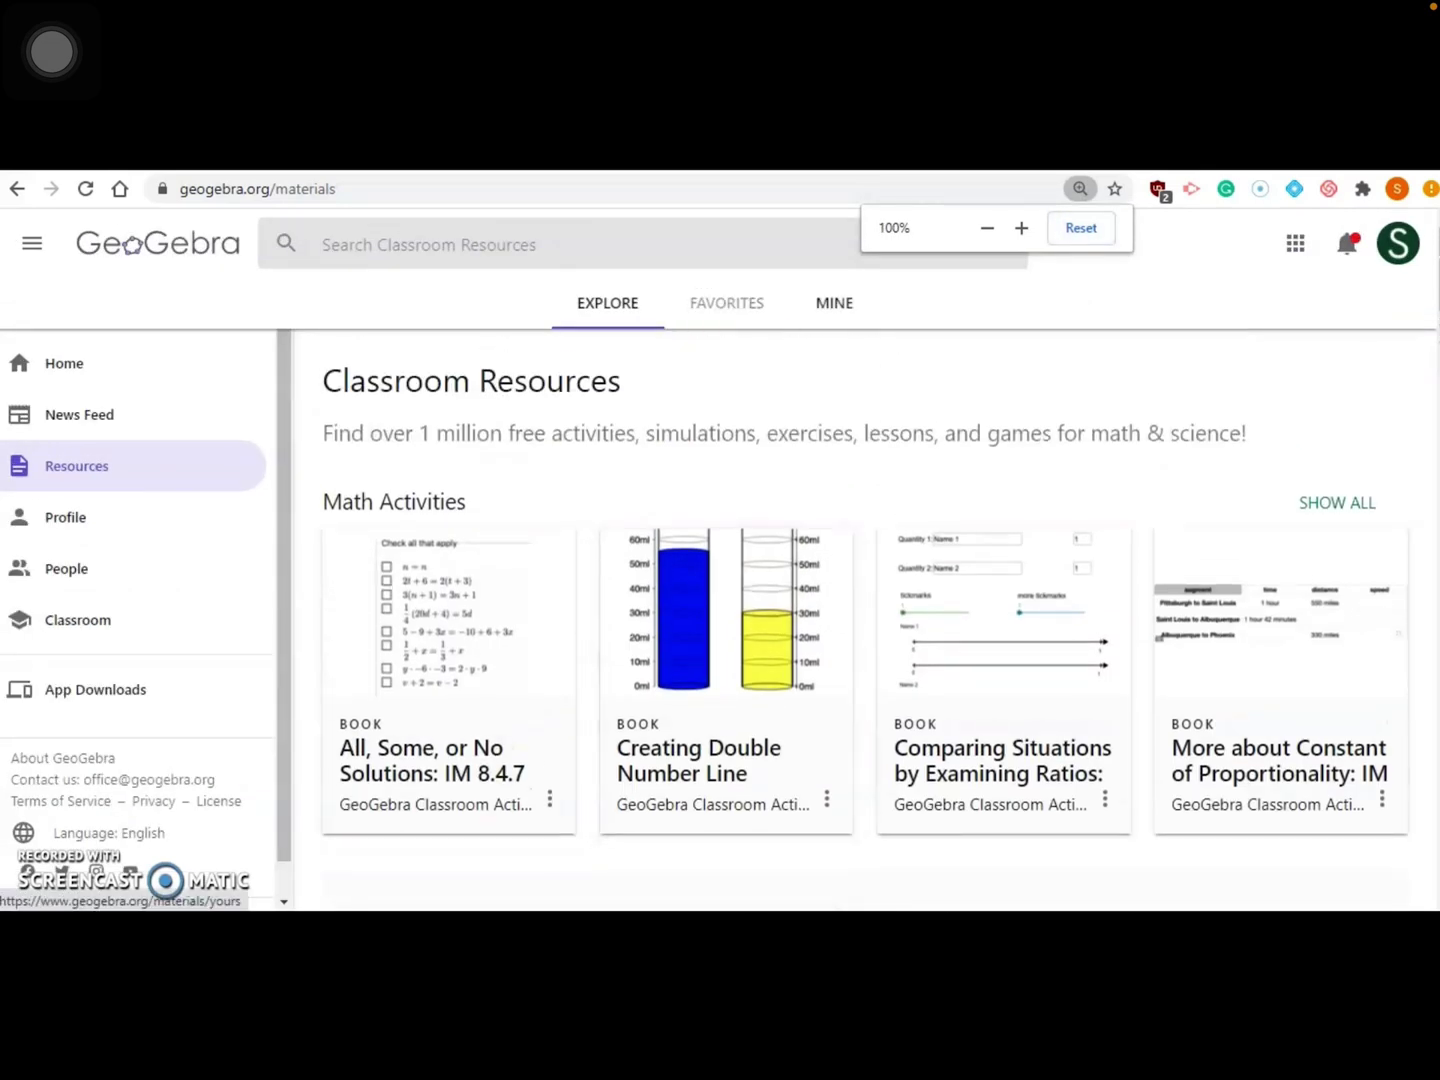
{"action": "left_click", "coordinate": [834, 303]}
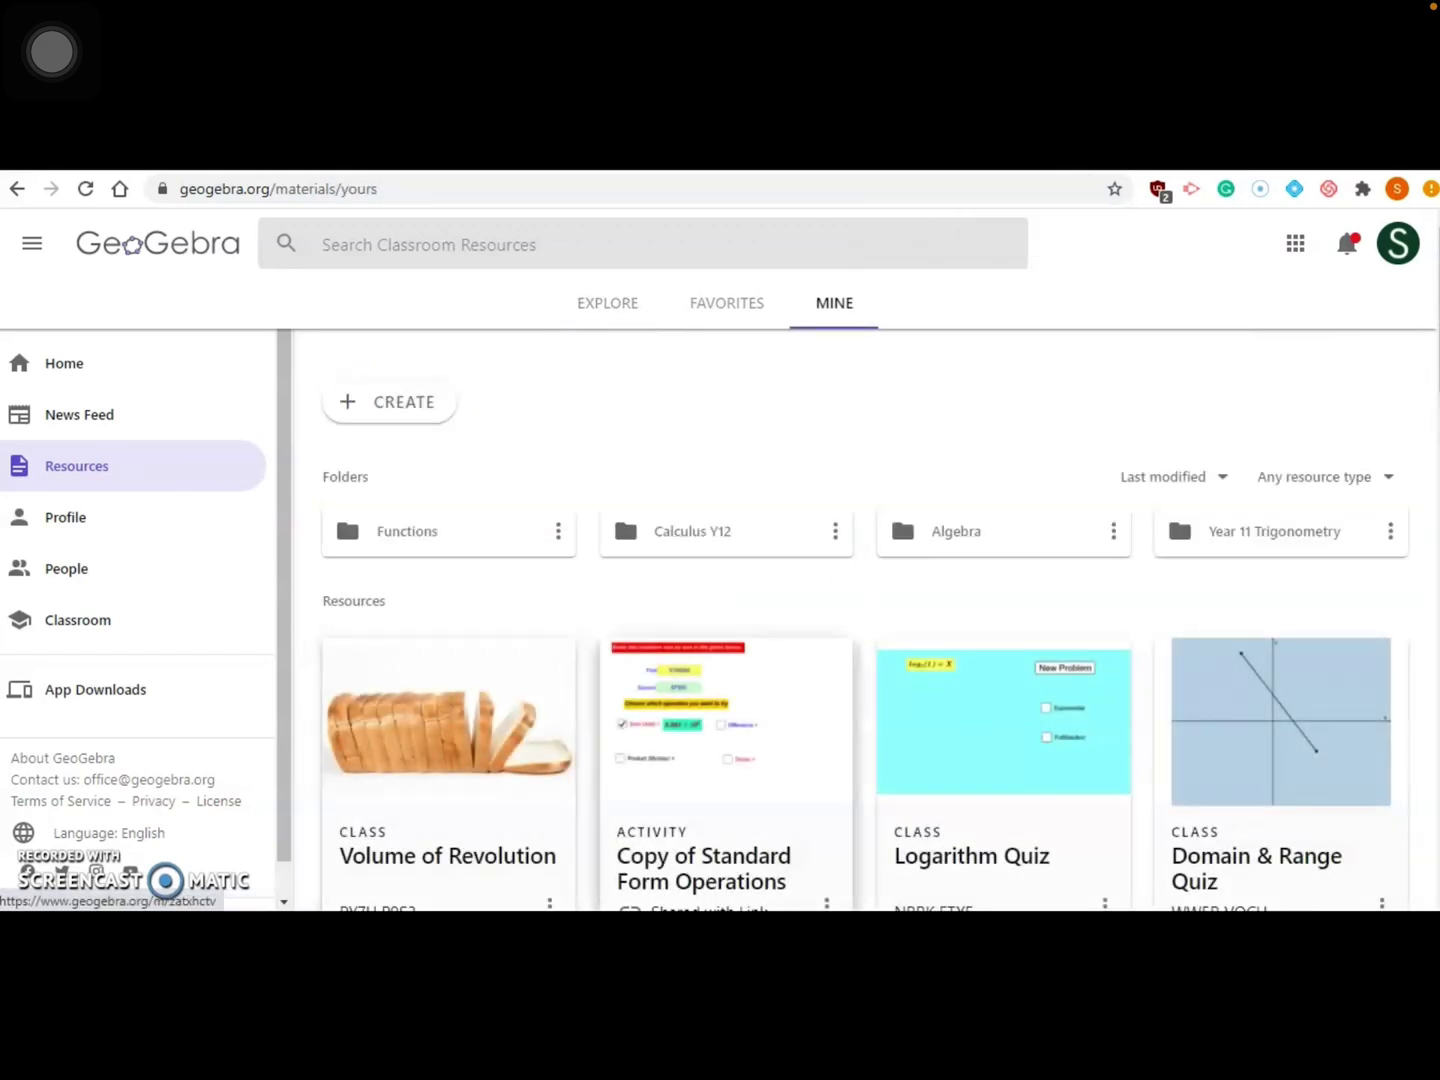
Step: Find the public activity "Factorization: Difference of Squares" among your own resources and open it
{"action": "scroll", "coordinate": [726, 650], "scroll_direction": "down", "scroll_amount": 2}
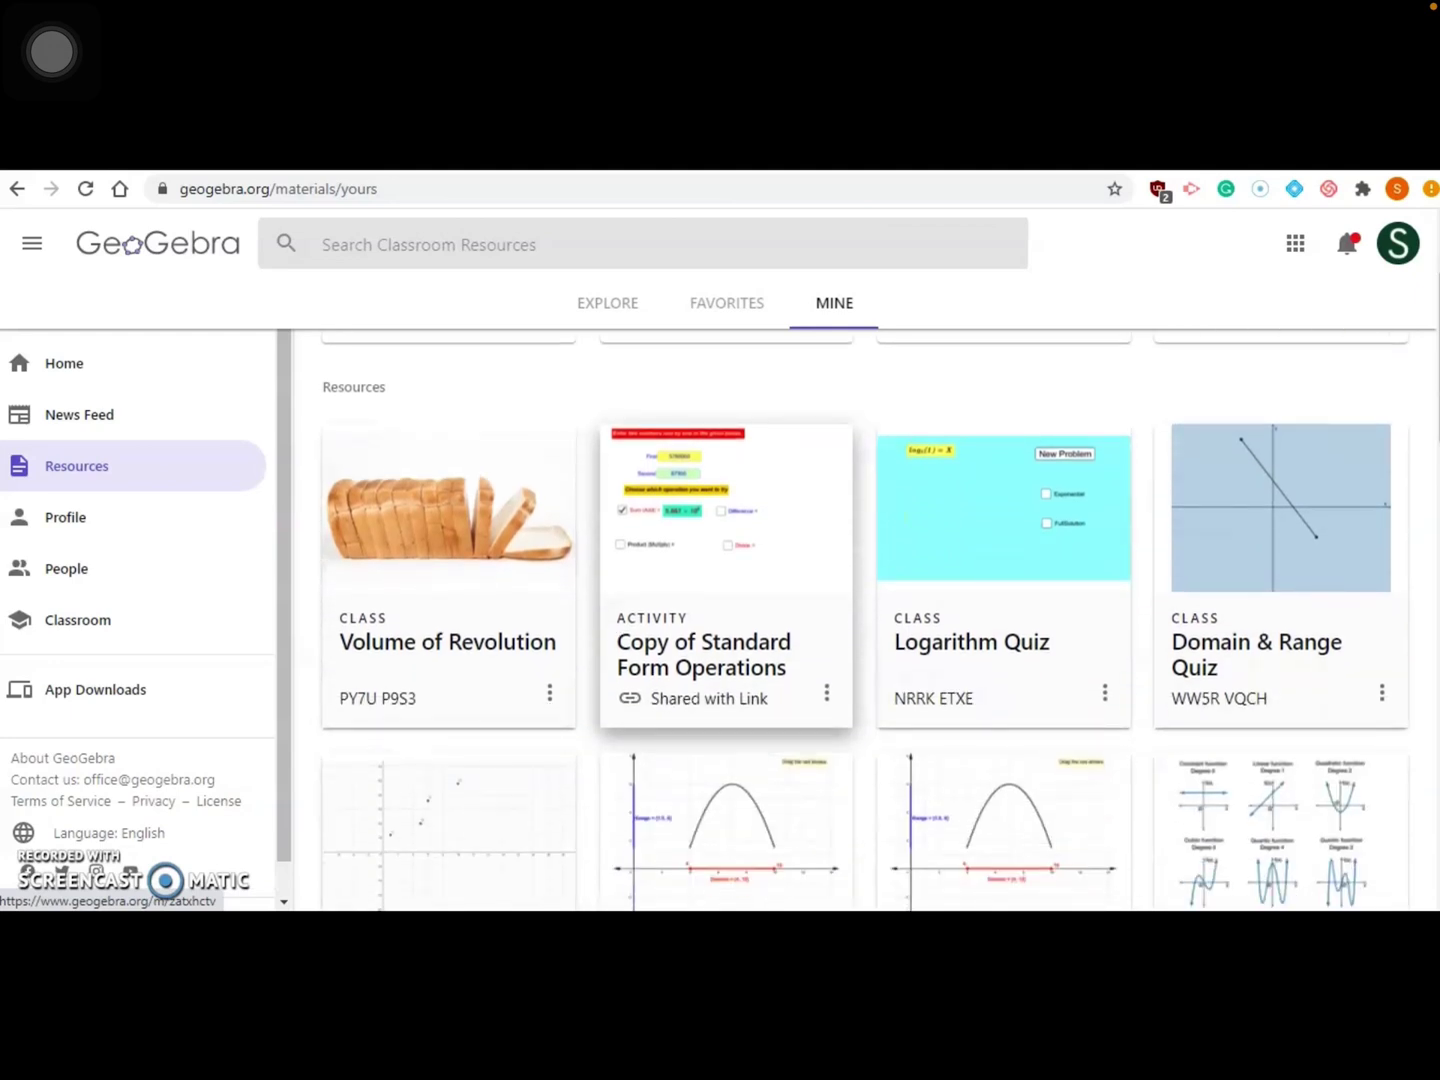
{"action": "scroll", "coordinate": [725, 650], "scroll_direction": "down", "scroll_amount": 5}
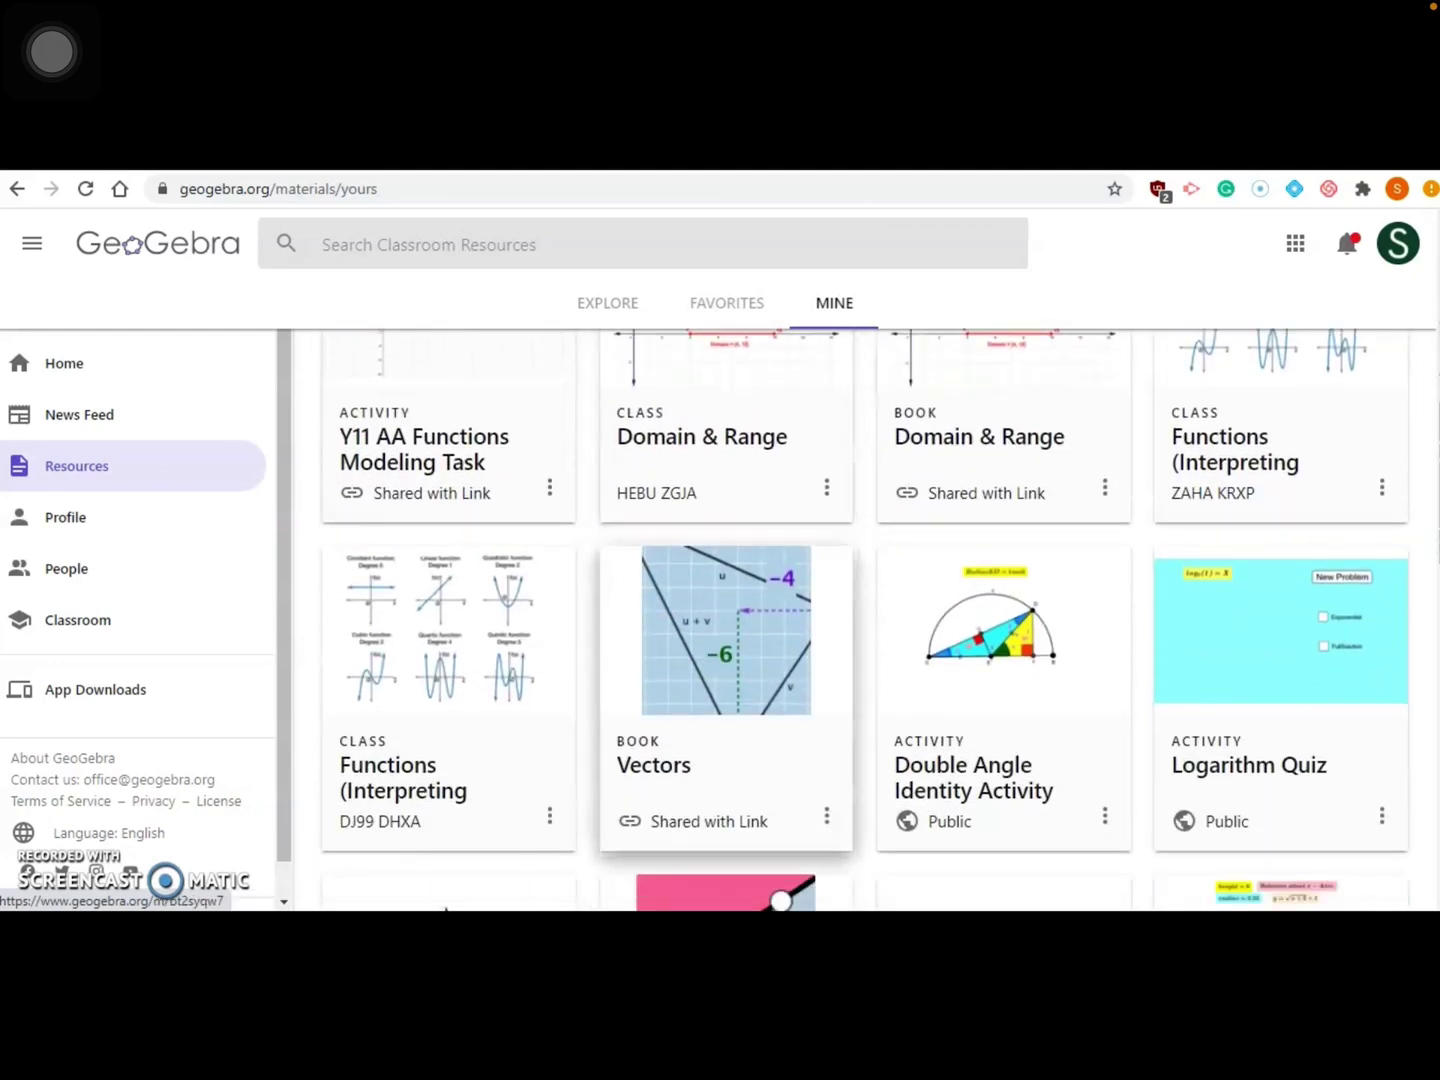
{"action": "scroll", "coordinate": [726, 650], "scroll_direction": "down", "scroll_amount": 4}
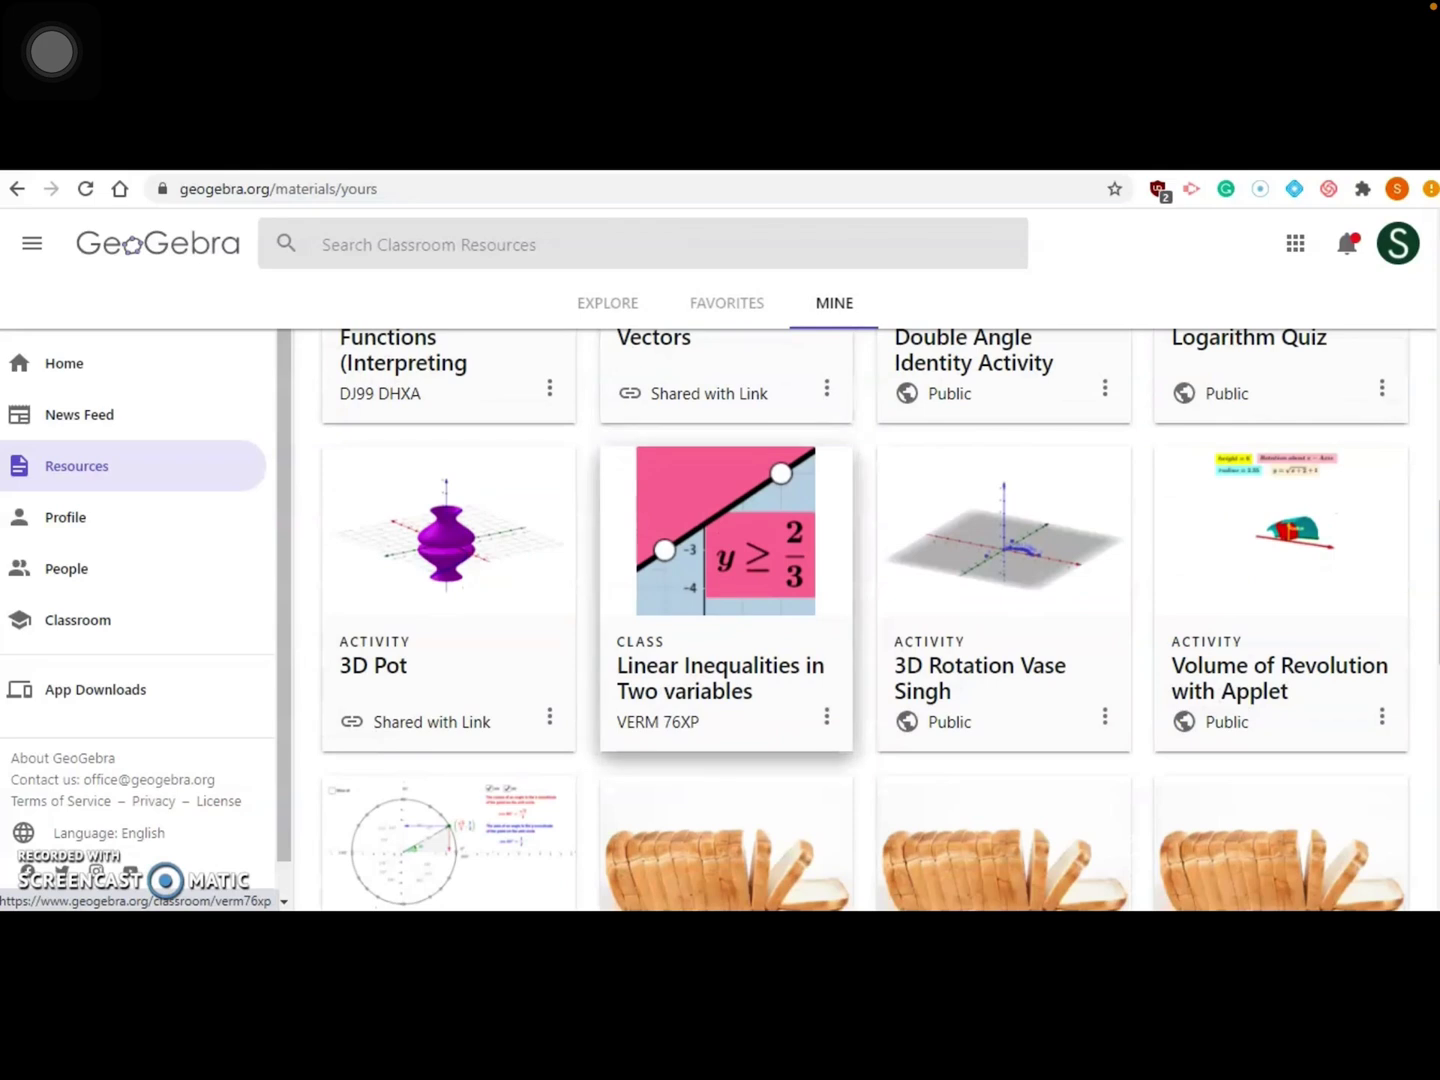
{"action": "scroll", "coordinate": [800, 706], "scroll_direction": "down", "scroll_amount": 3}
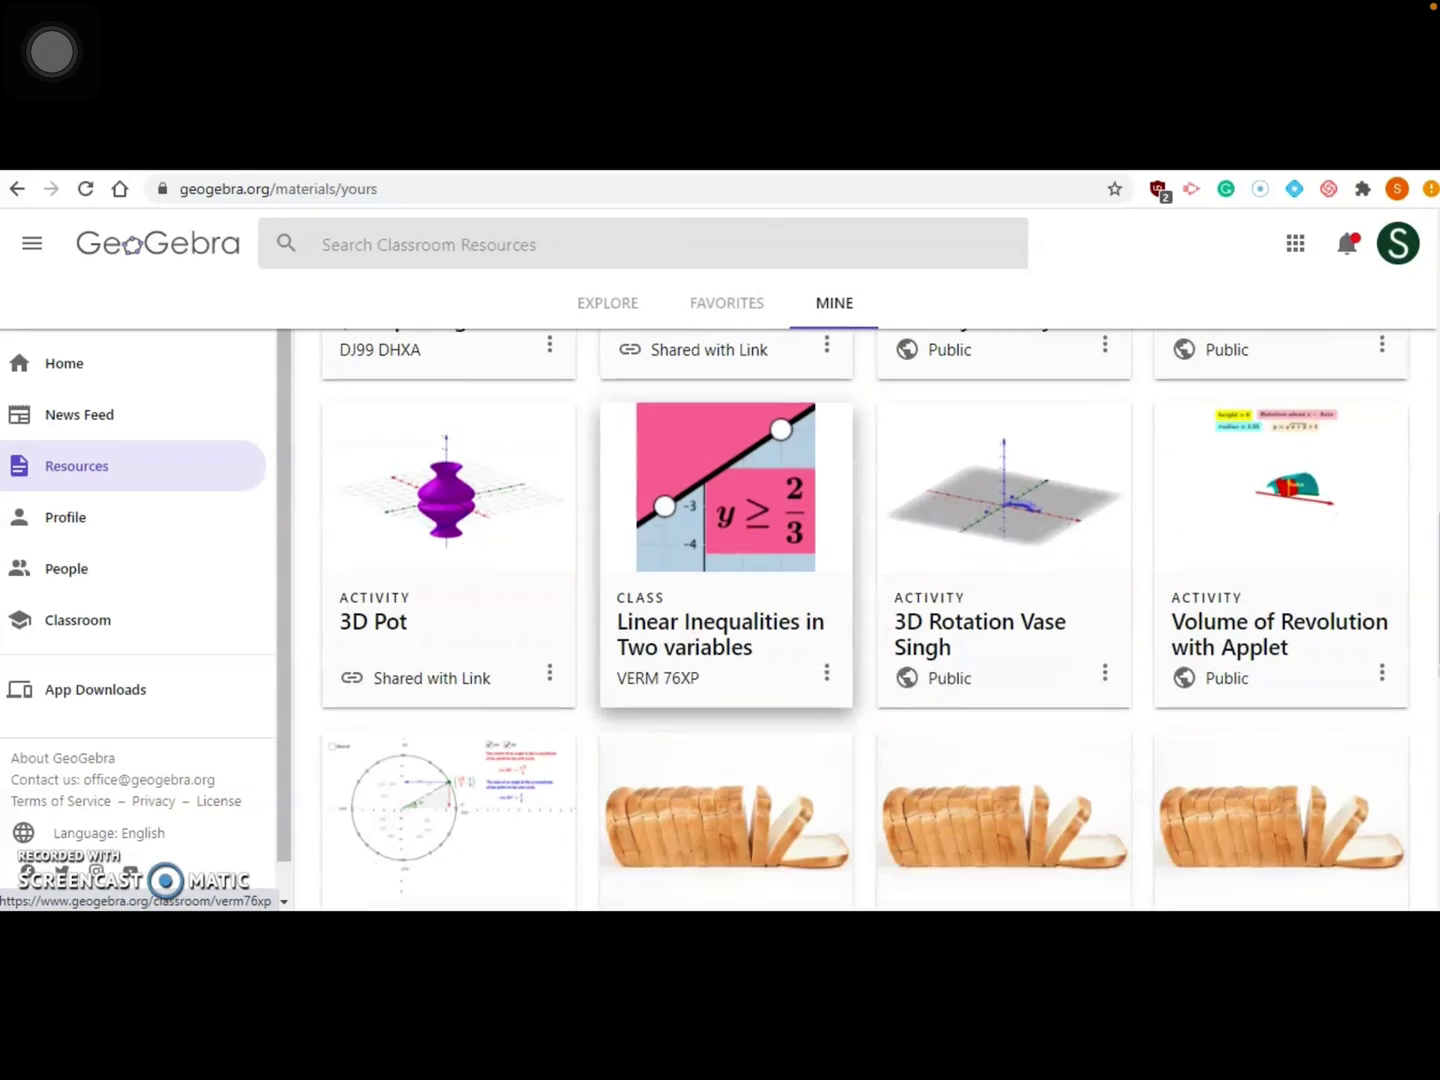
{"action": "scroll", "coordinate": [800, 706], "scroll_direction": "down", "scroll_amount": 4}
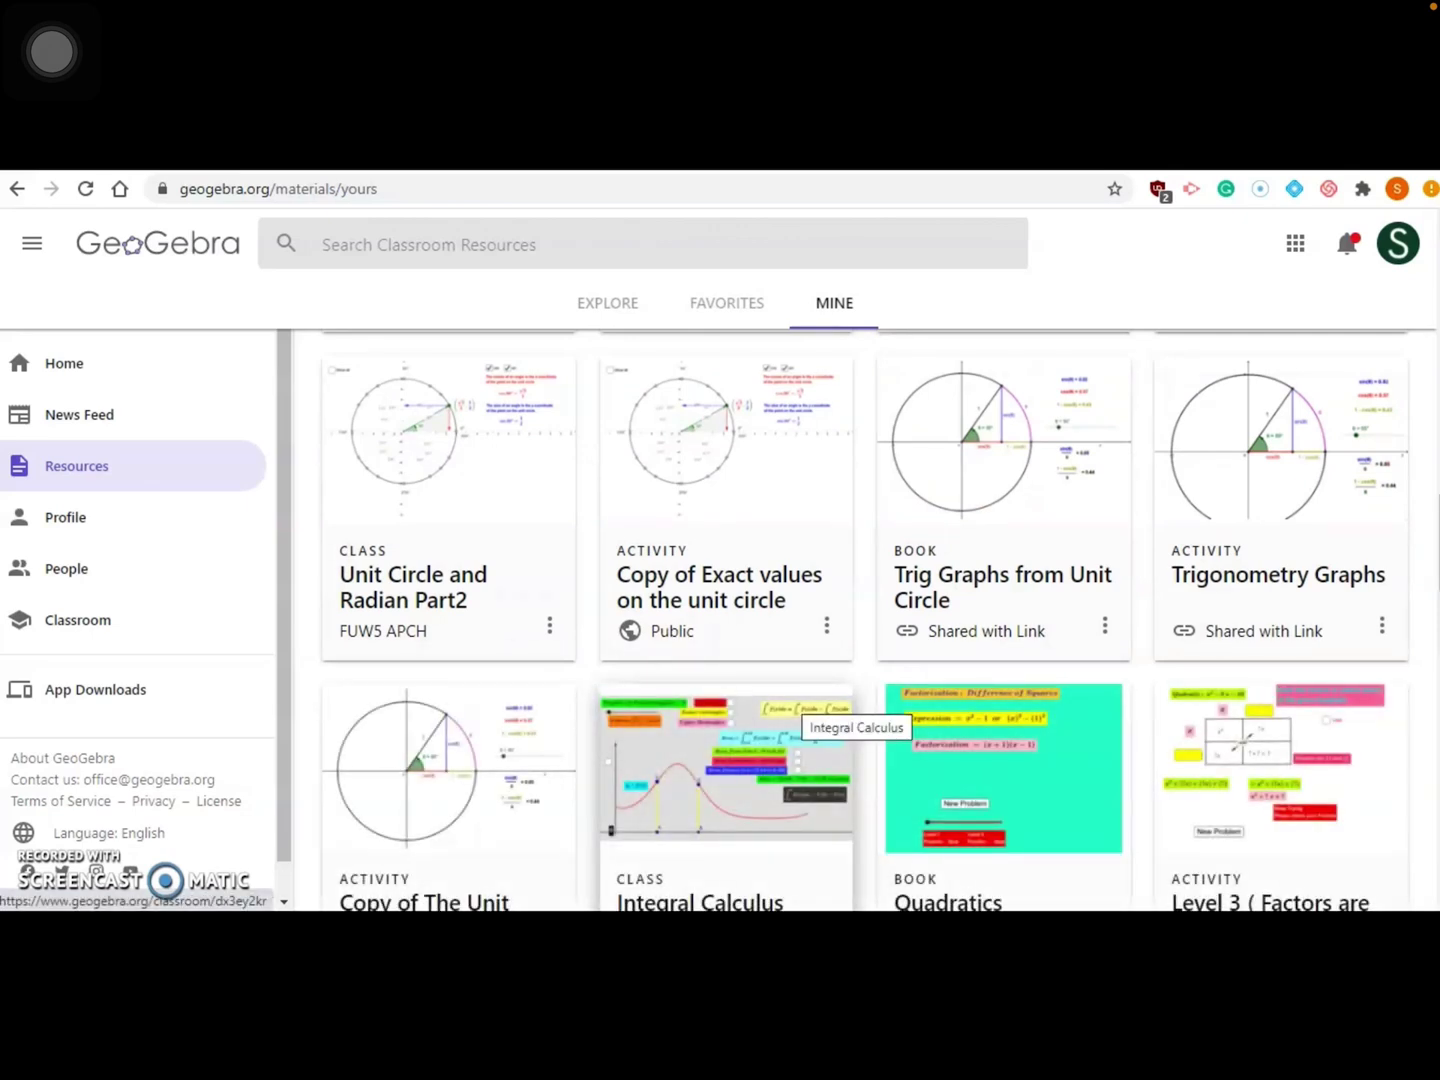
{"action": "scroll", "coordinate": [800, 705], "scroll_direction": "down", "scroll_amount": 4}
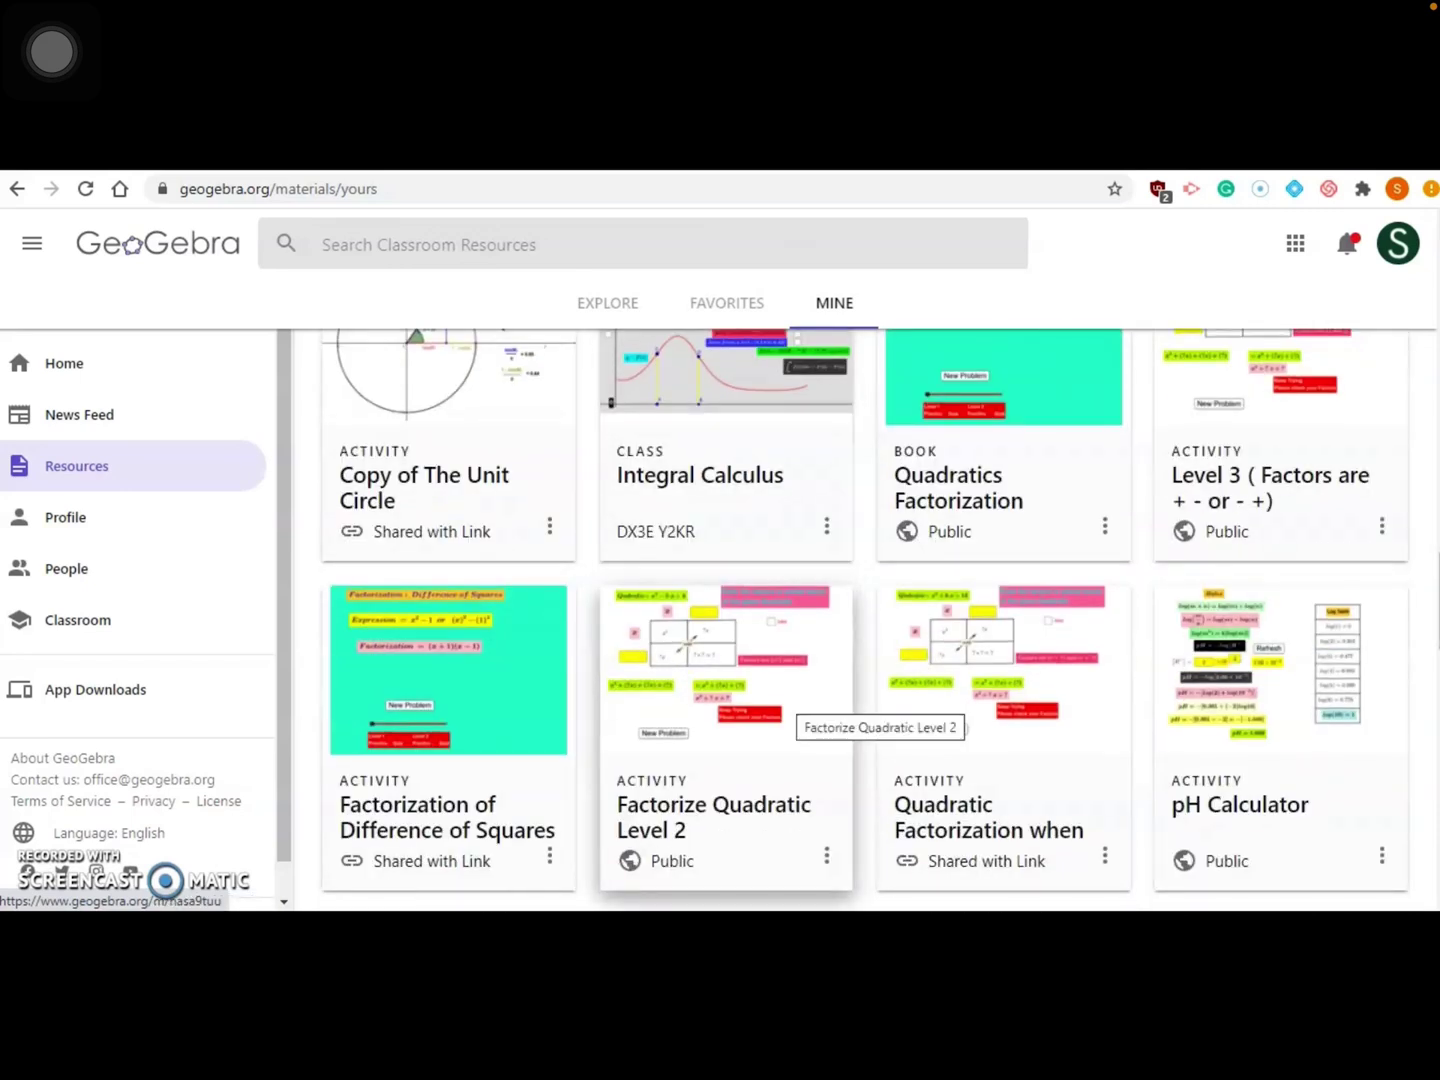
{"action": "scroll", "coordinate": [865, 620], "scroll_direction": "down", "scroll_amount": 5}
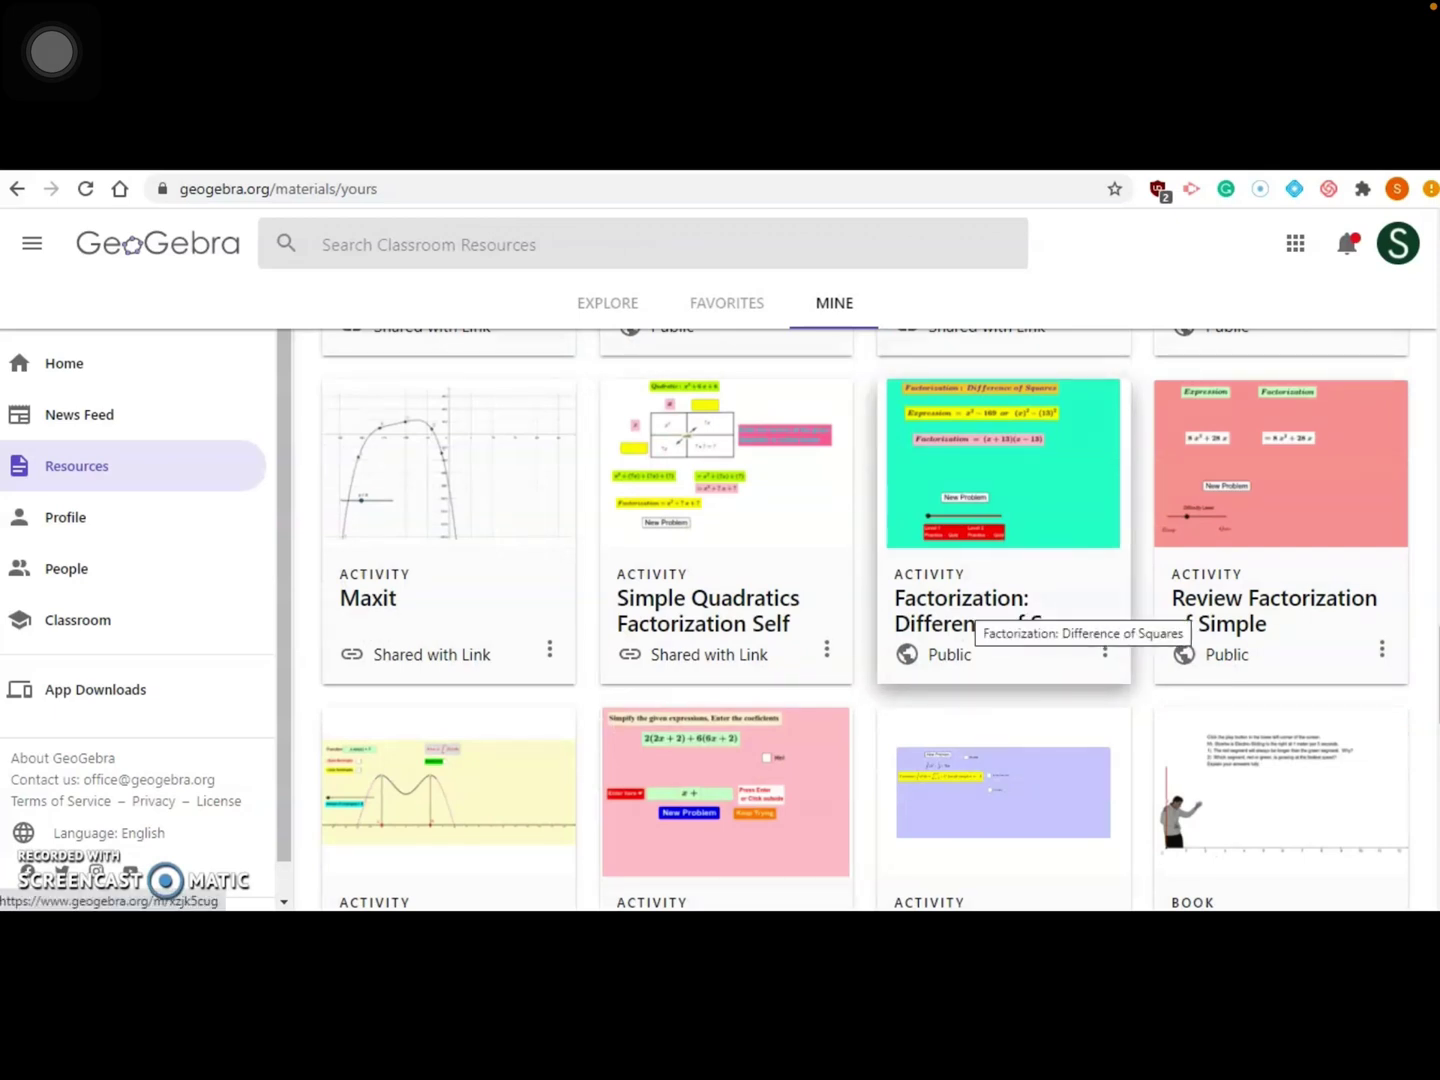
{"action": "left_click", "coordinate": [965, 612]}
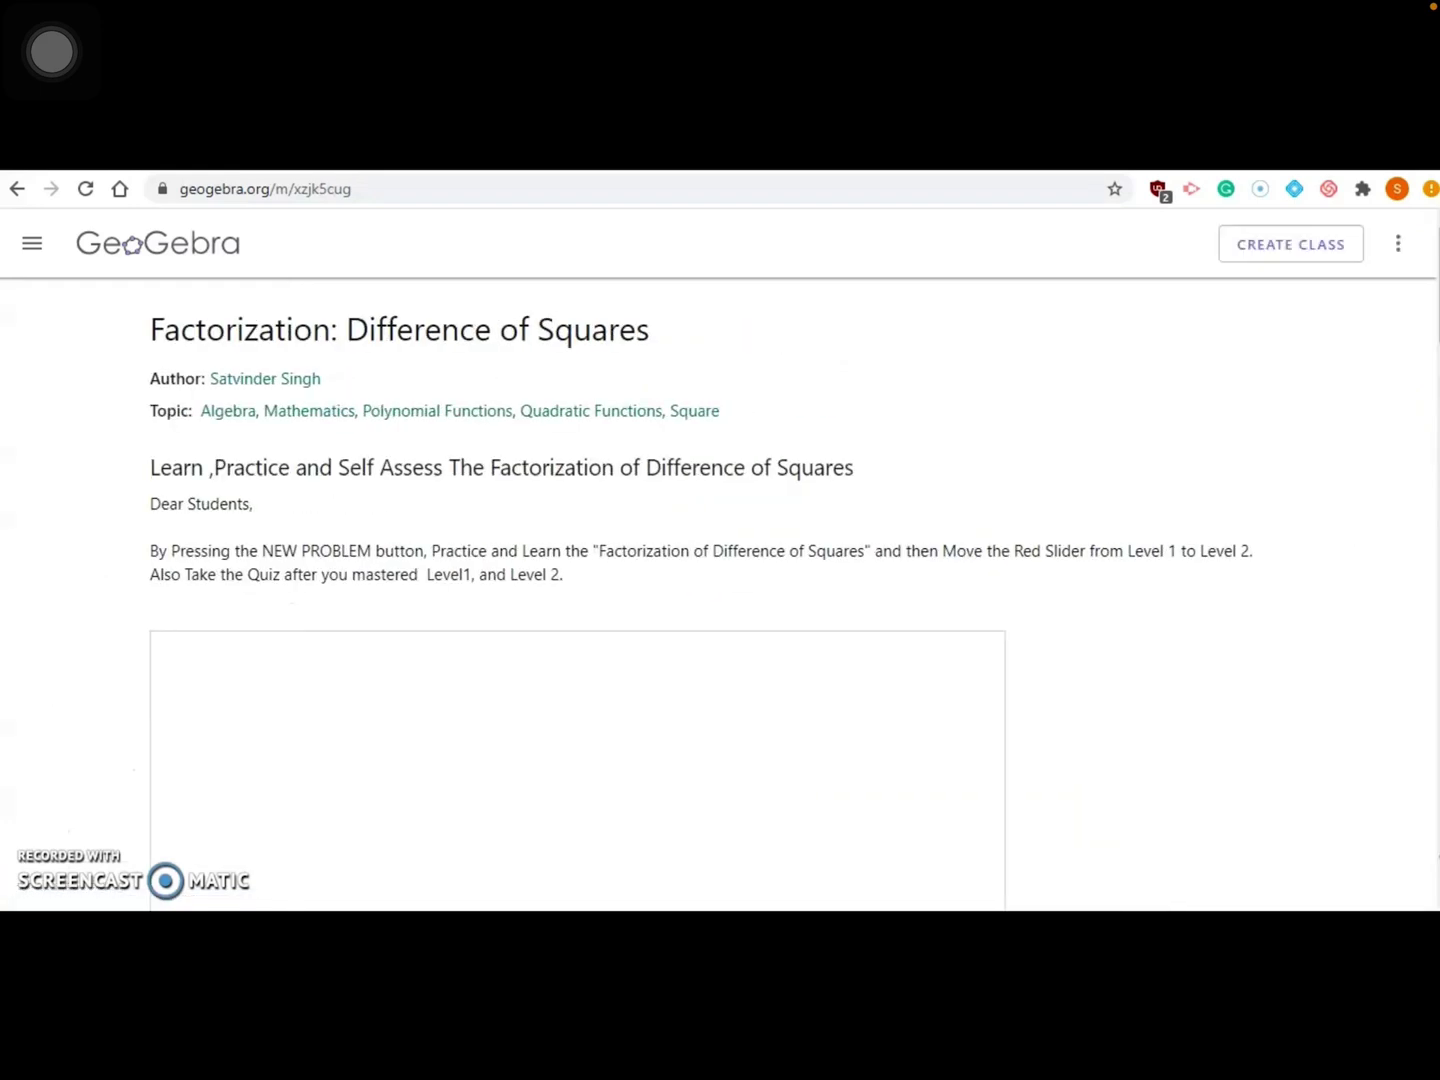
Step: Examine the Difference of Squares activity's applet, its follow-up questions and the available activity options
{"action": "scroll", "coordinate": [720, 589], "scroll_direction": "down", "scroll_amount": 4}
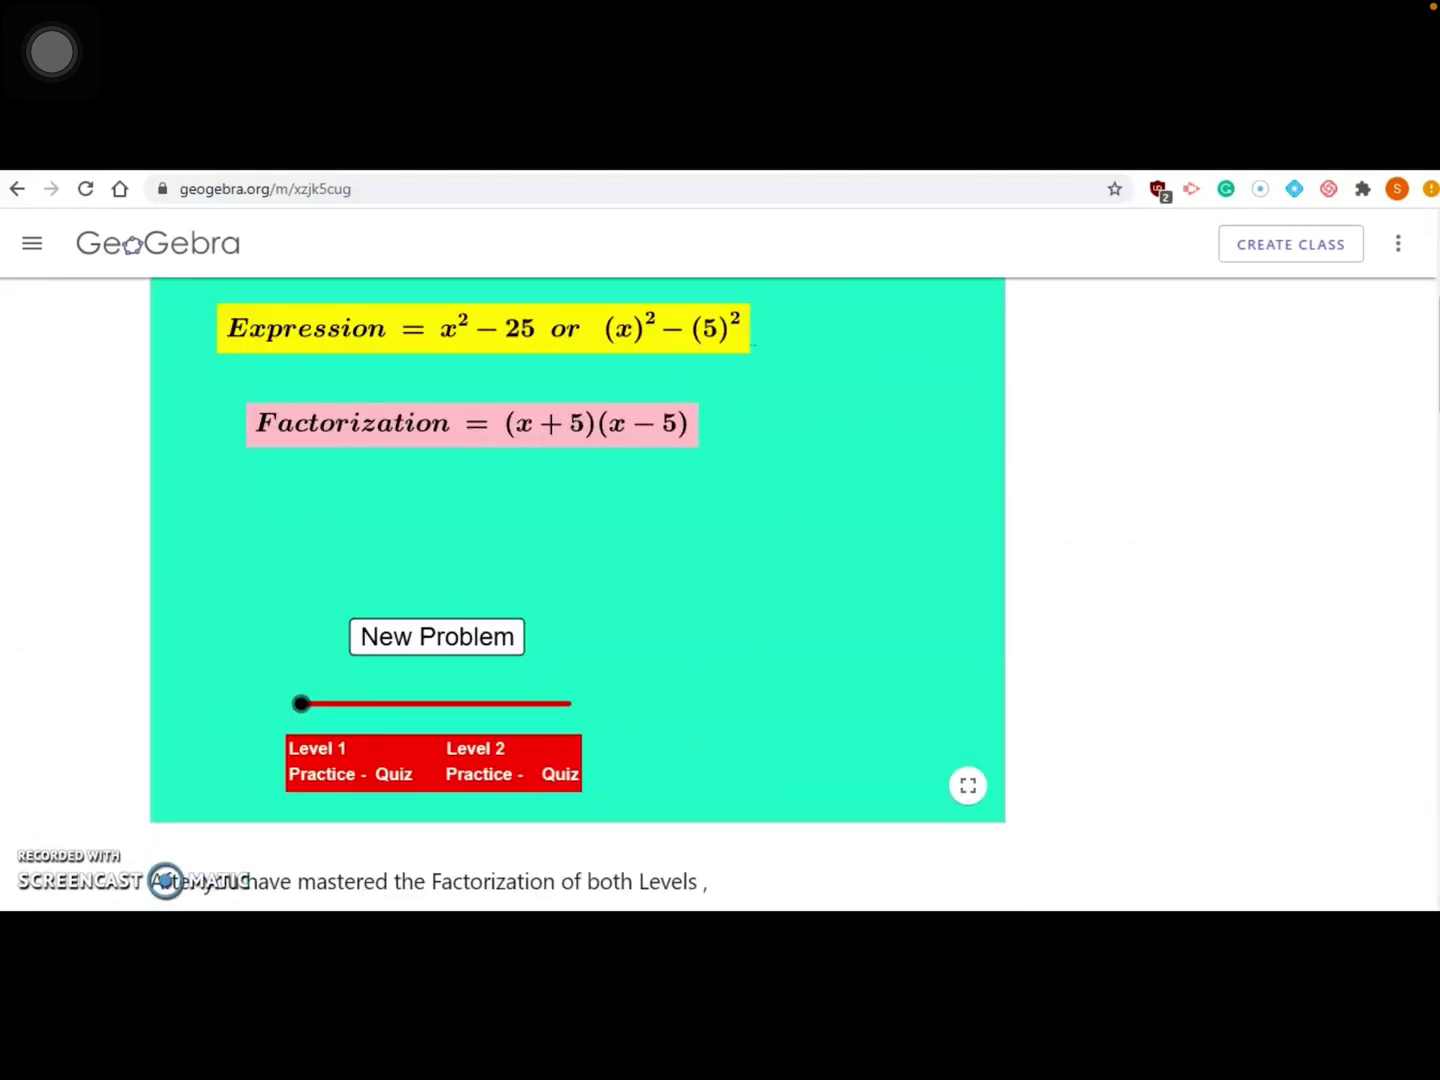
{"action": "scroll", "coordinate": [720, 589], "scroll_direction": "down", "scroll_amount": 4}
{"action": "scroll", "coordinate": [720, 590], "scroll_direction": "up", "scroll_amount": 2}
{"action": "scroll", "coordinate": [720, 590], "scroll_direction": "down", "scroll_amount": 2}
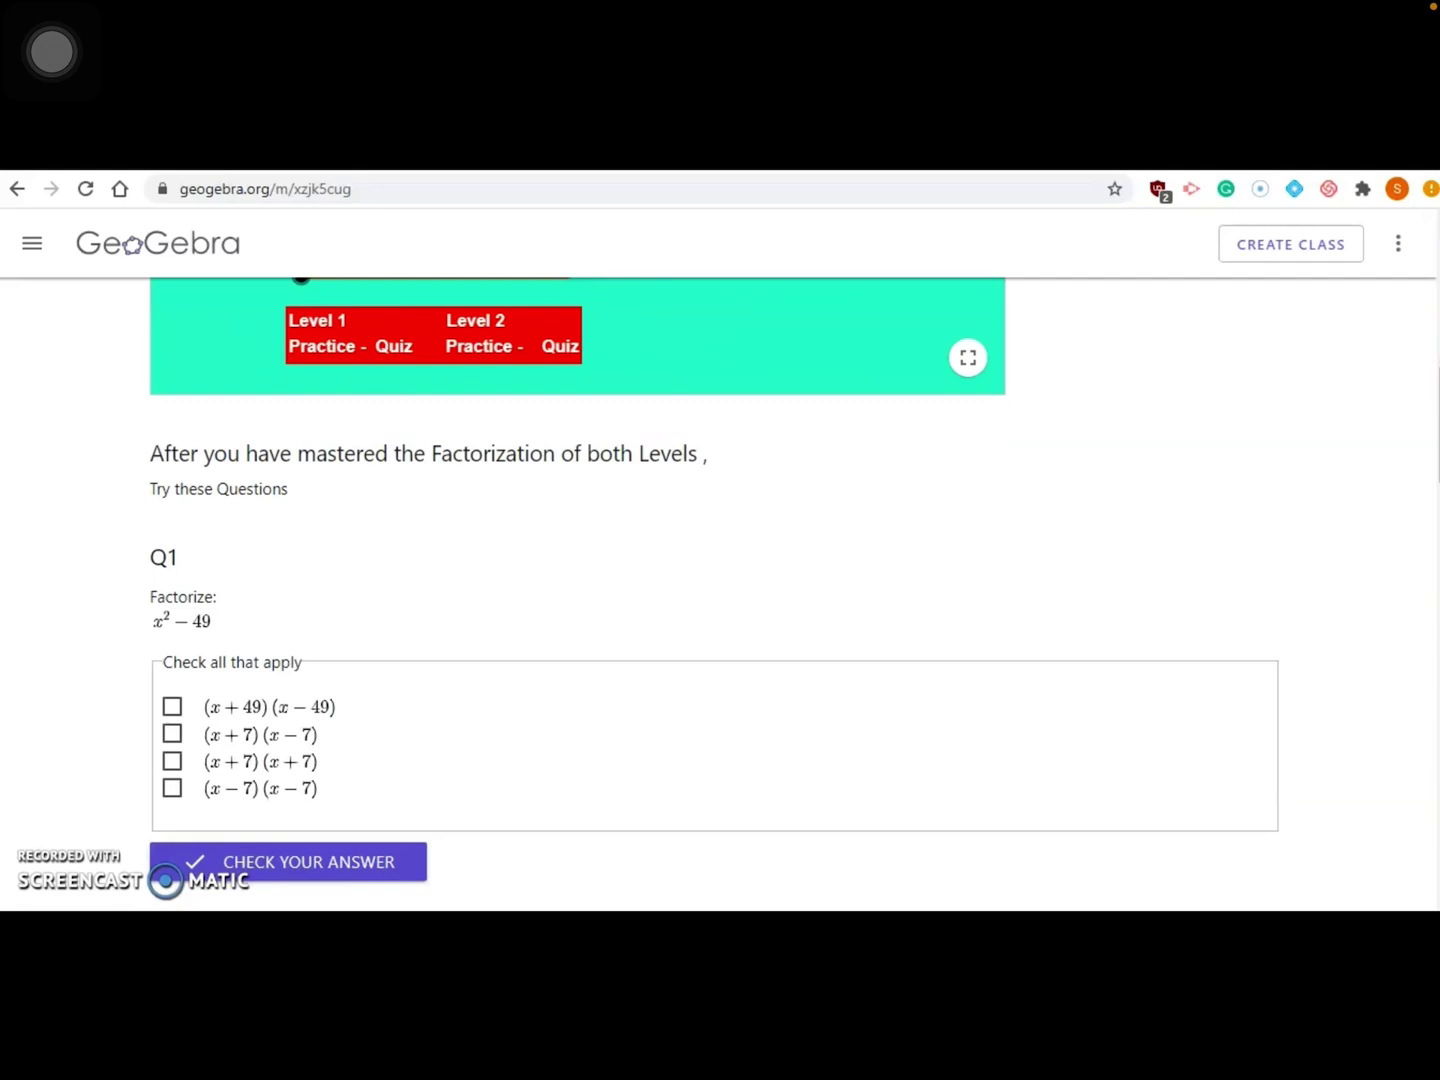
{"action": "scroll", "coordinate": [720, 589], "scroll_direction": "up", "scroll_amount": 8}
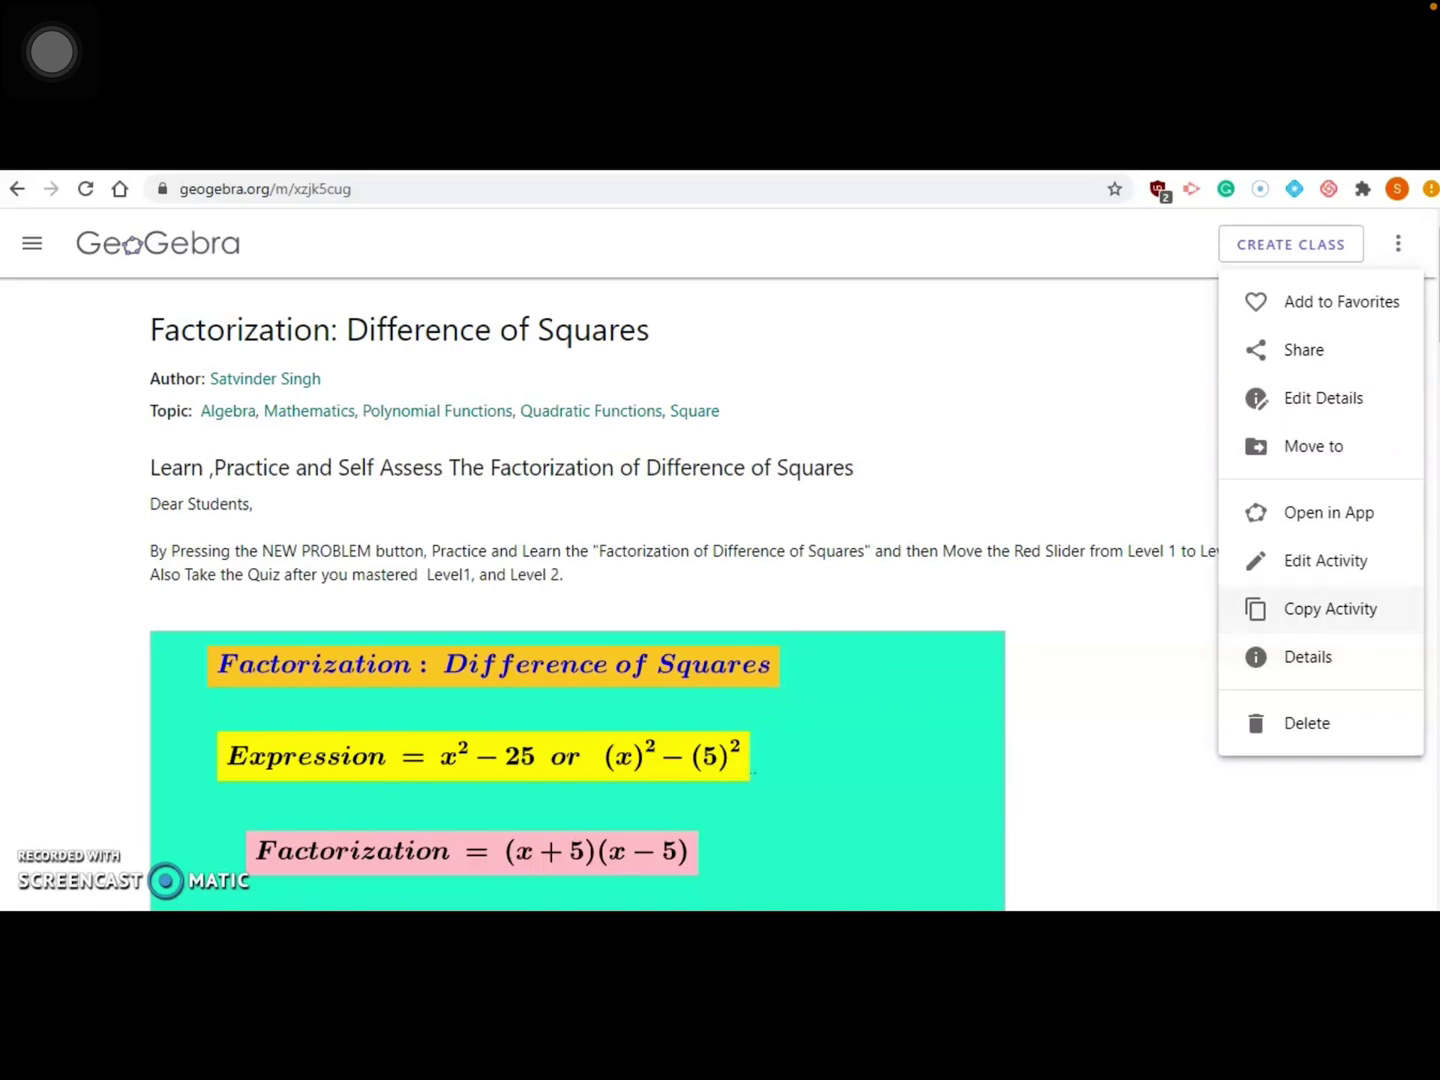
{"action": "key", "text": "Escape"}
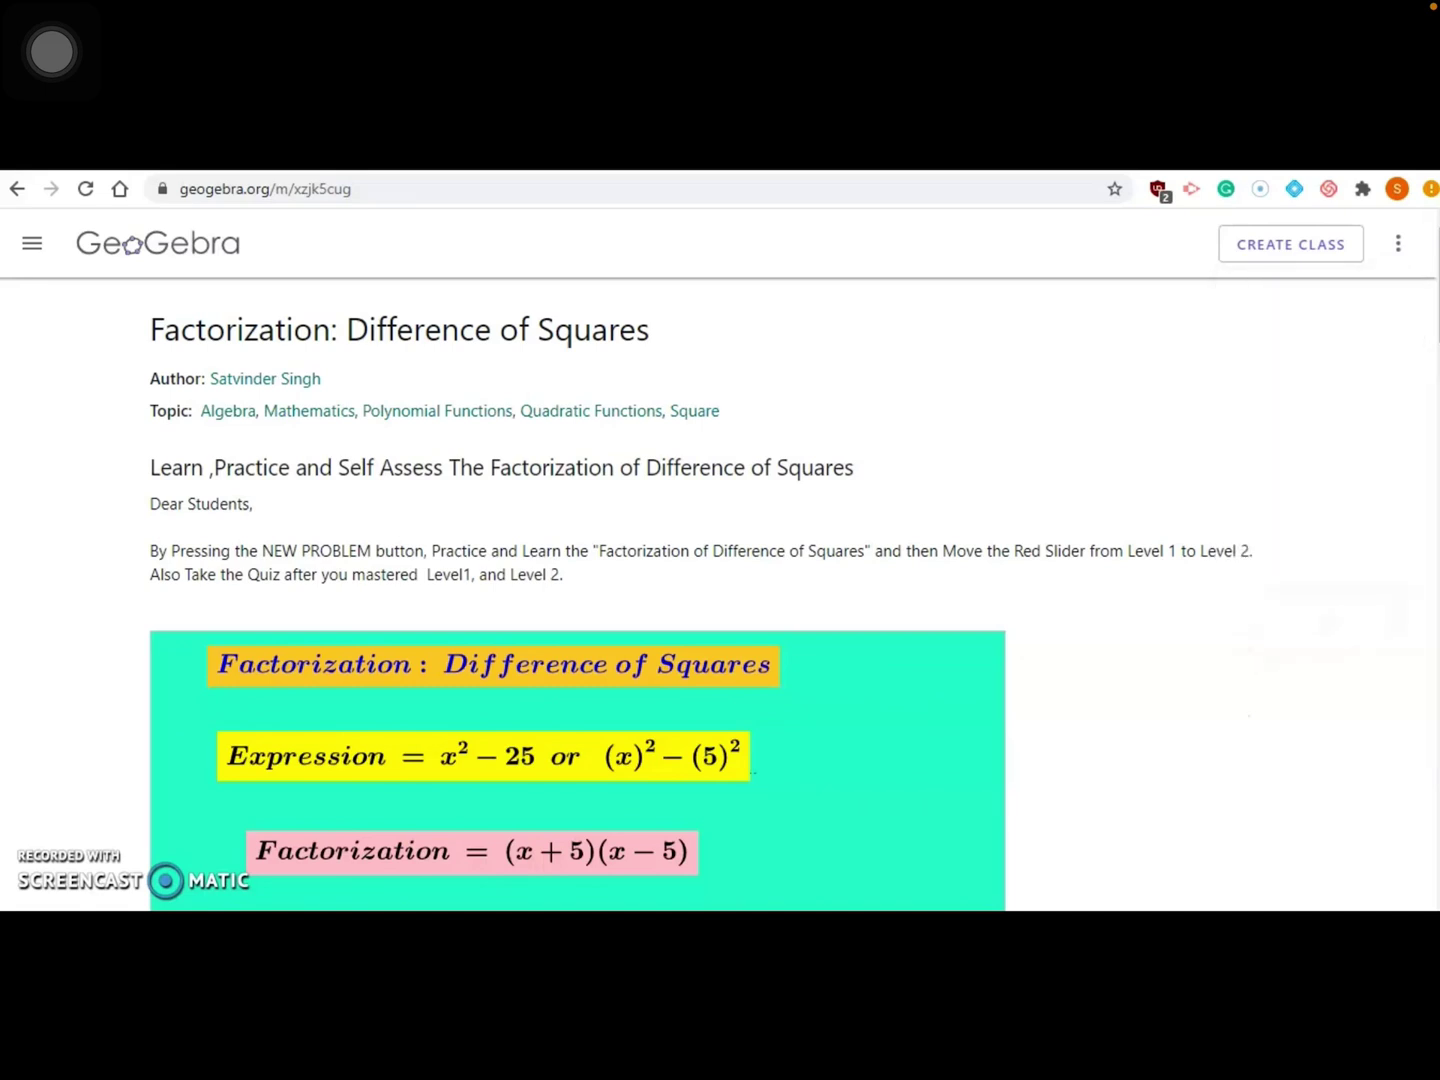
Step: Browse the resources on the profile page and open the activity "L2: Quadratic Factorization"
{"action": "scroll", "coordinate": [720, 589], "scroll_direction": "down", "scroll_amount": 5}
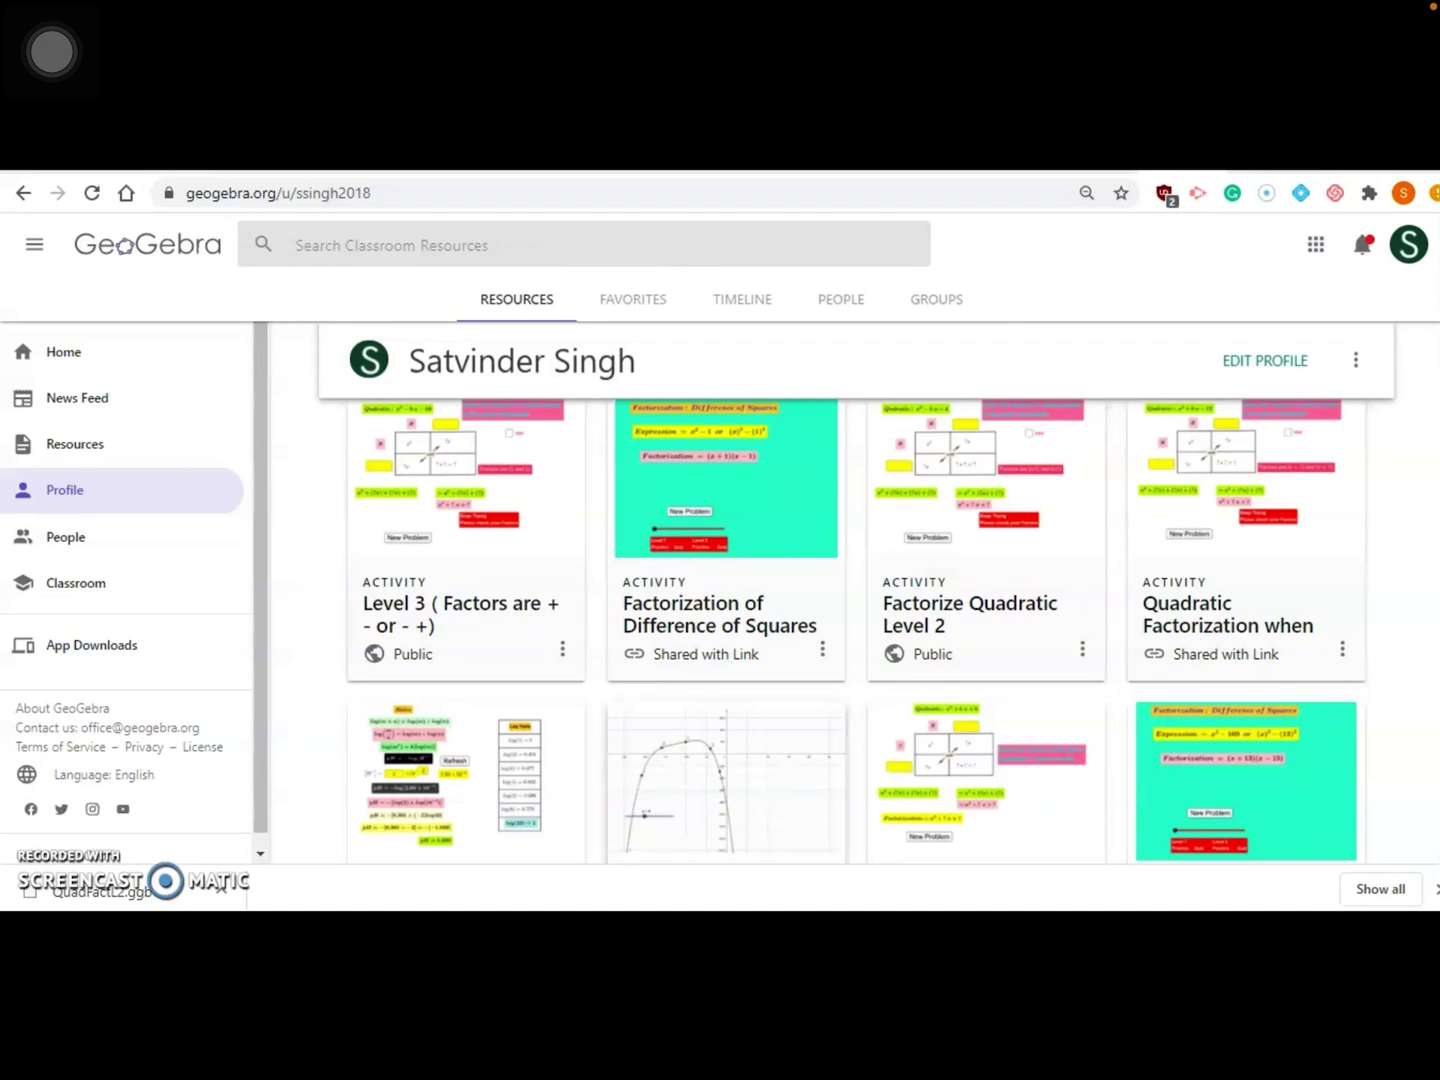
{"action": "scroll", "coordinate": [726, 530], "scroll_direction": "down", "scroll_amount": 3}
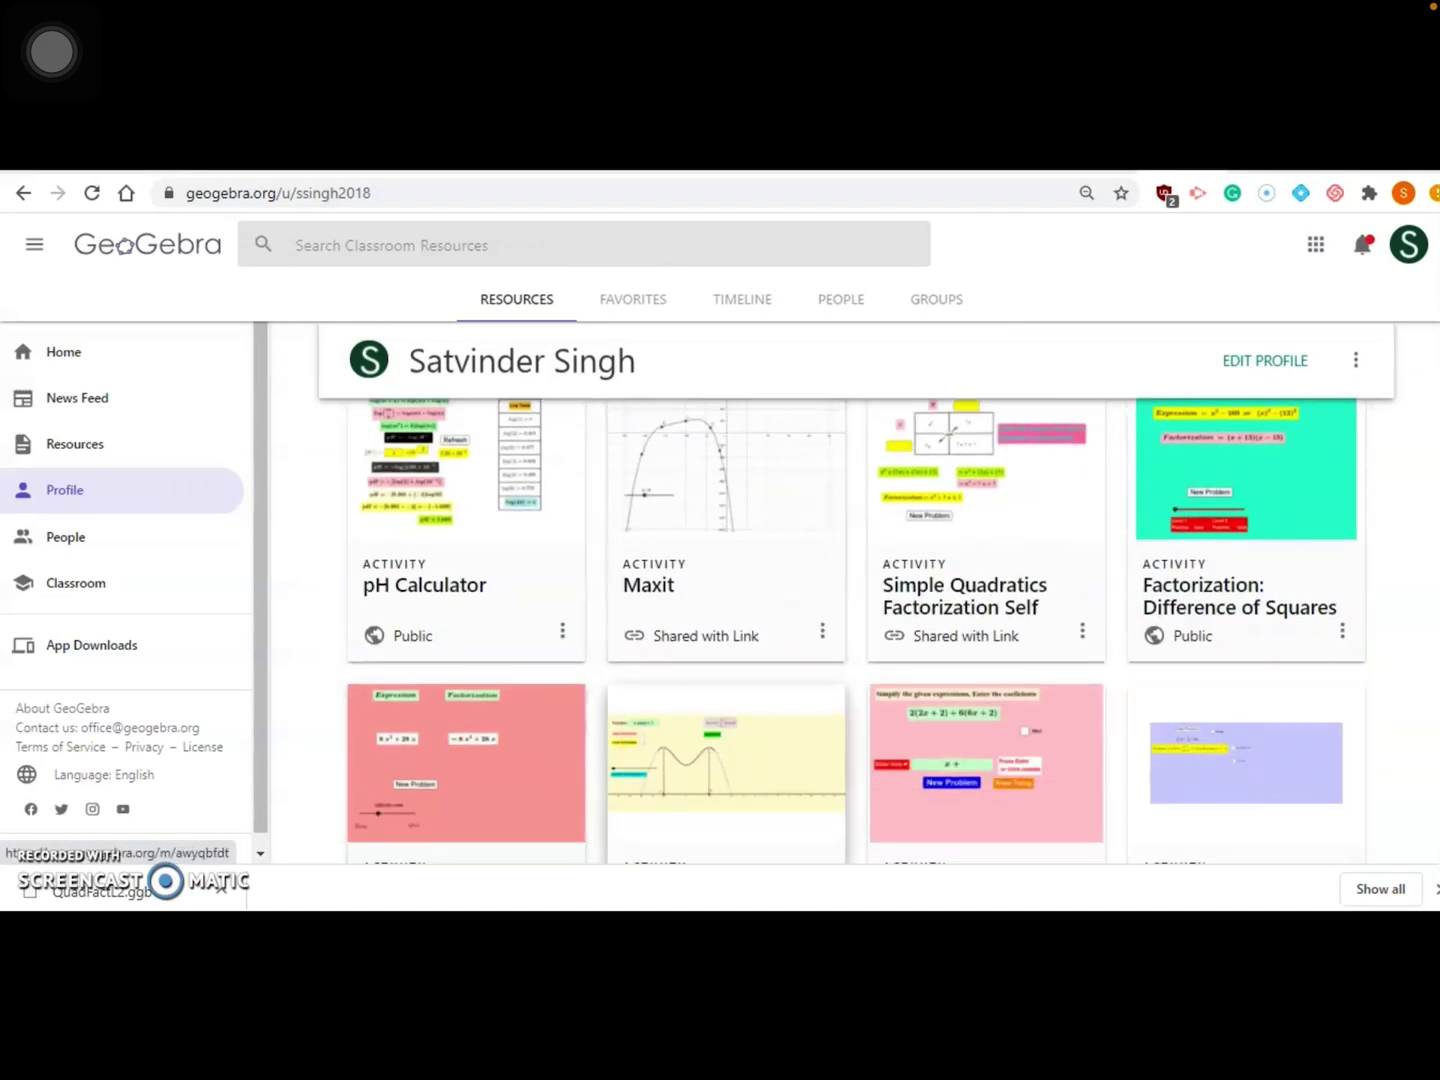
{"action": "scroll", "coordinate": [860, 630], "scroll_direction": "down", "scroll_amount": 4}
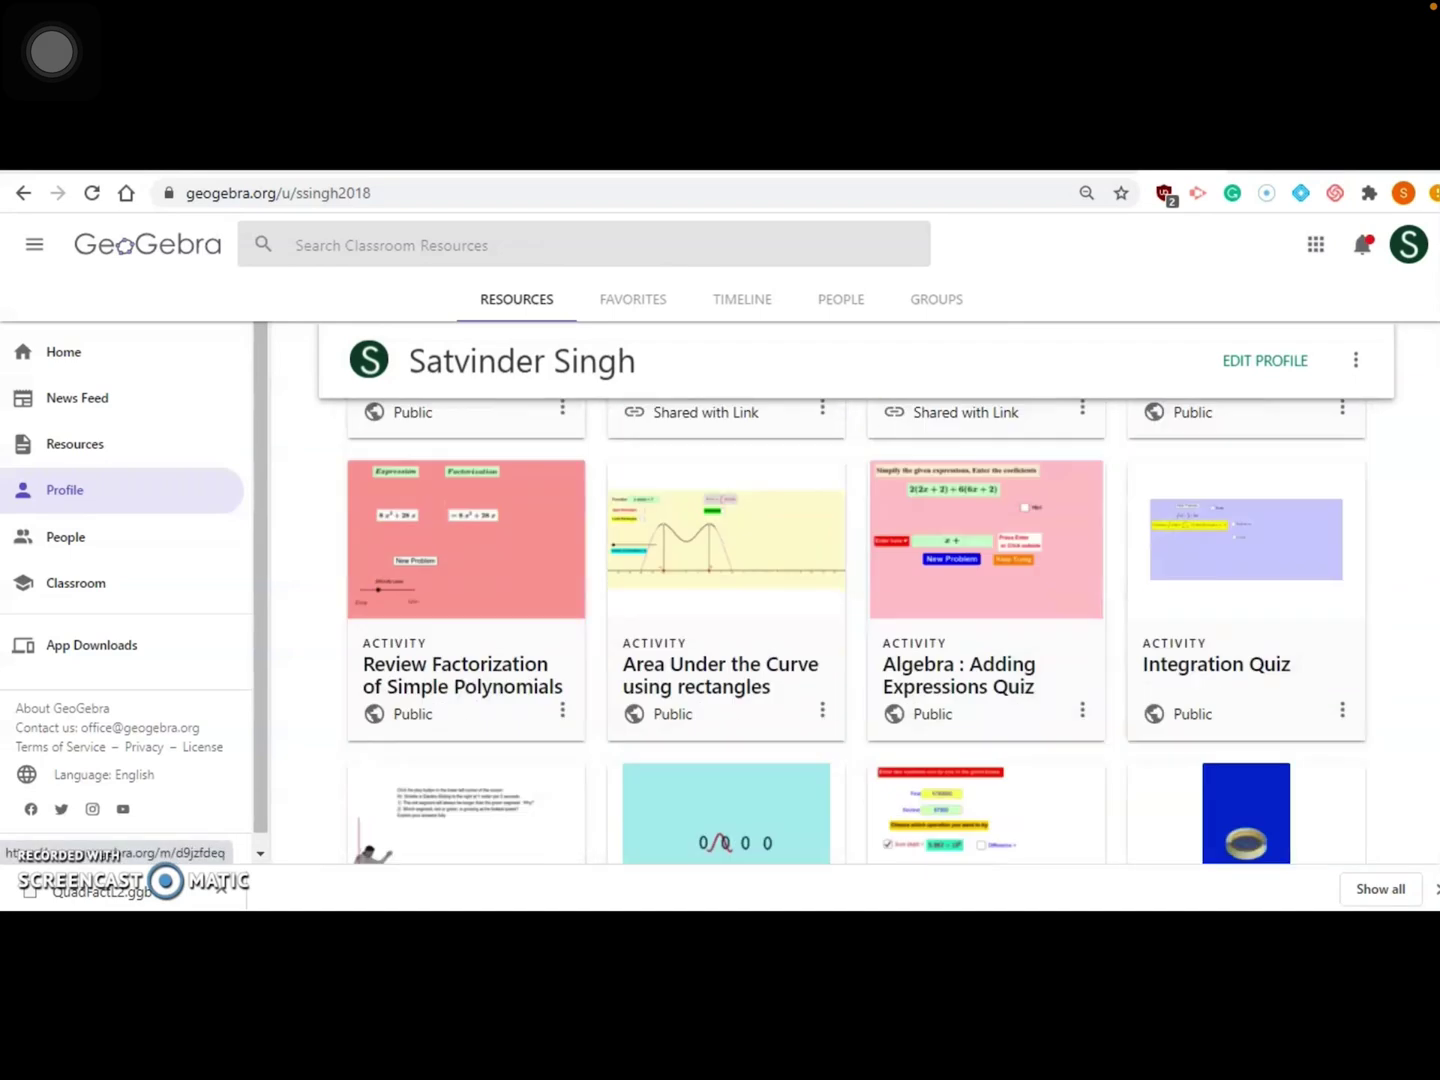
{"action": "scroll", "coordinate": [726, 640], "scroll_direction": "down", "scroll_amount": 3}
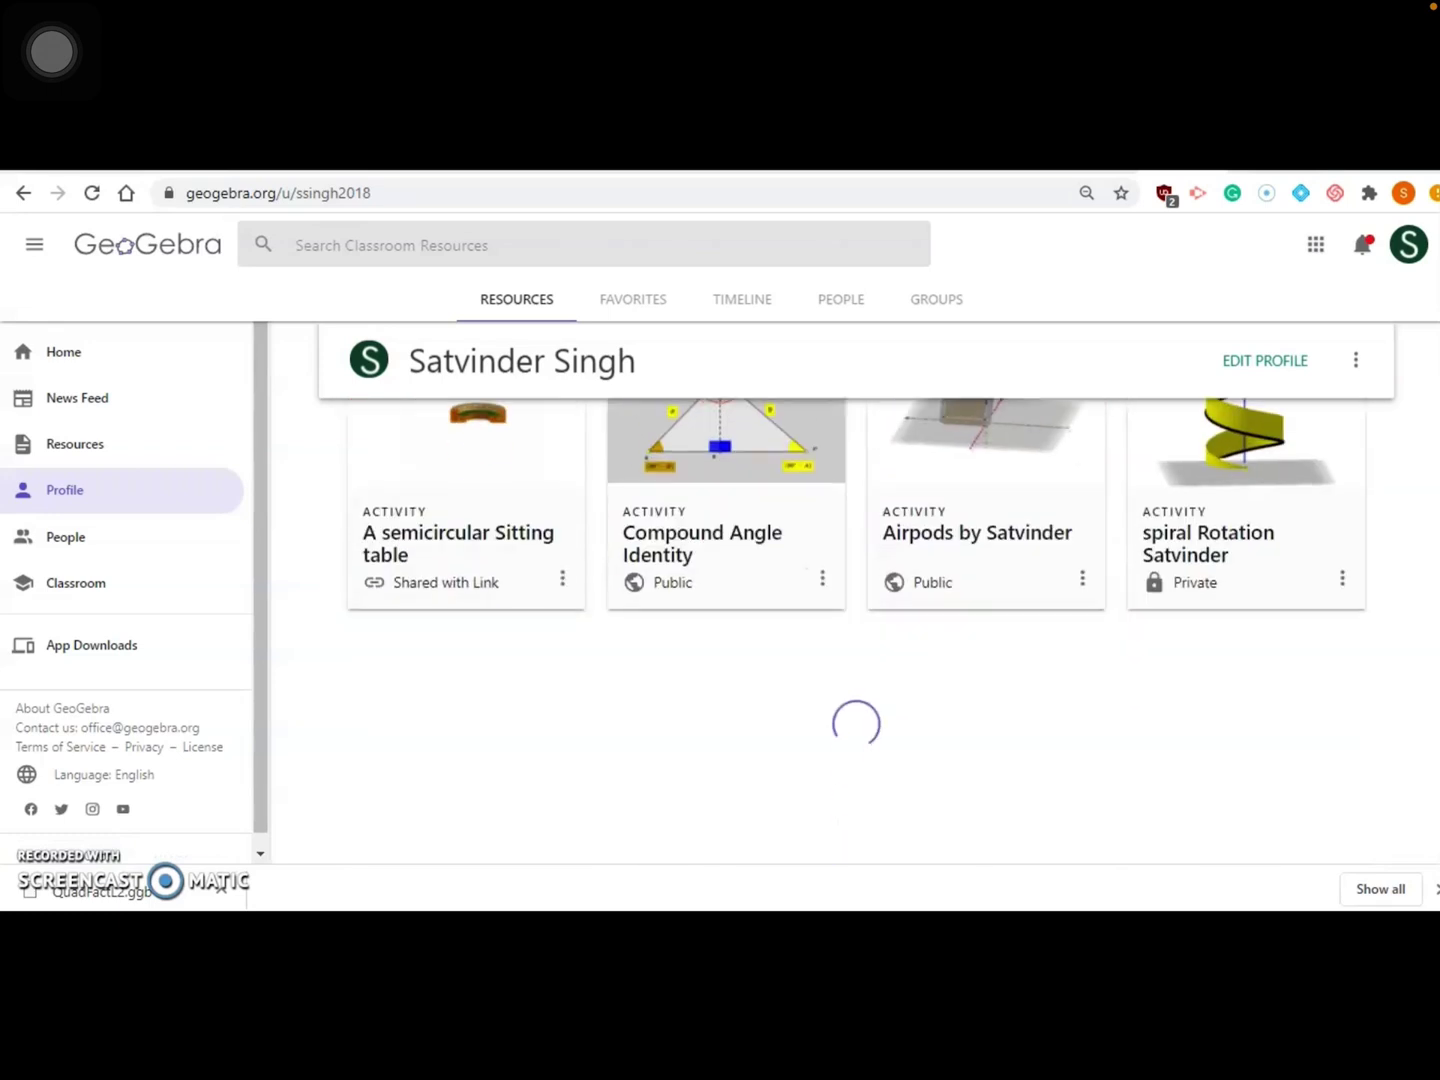
{"action": "scroll", "coordinate": [860, 631], "scroll_direction": "up", "scroll_amount": 10}
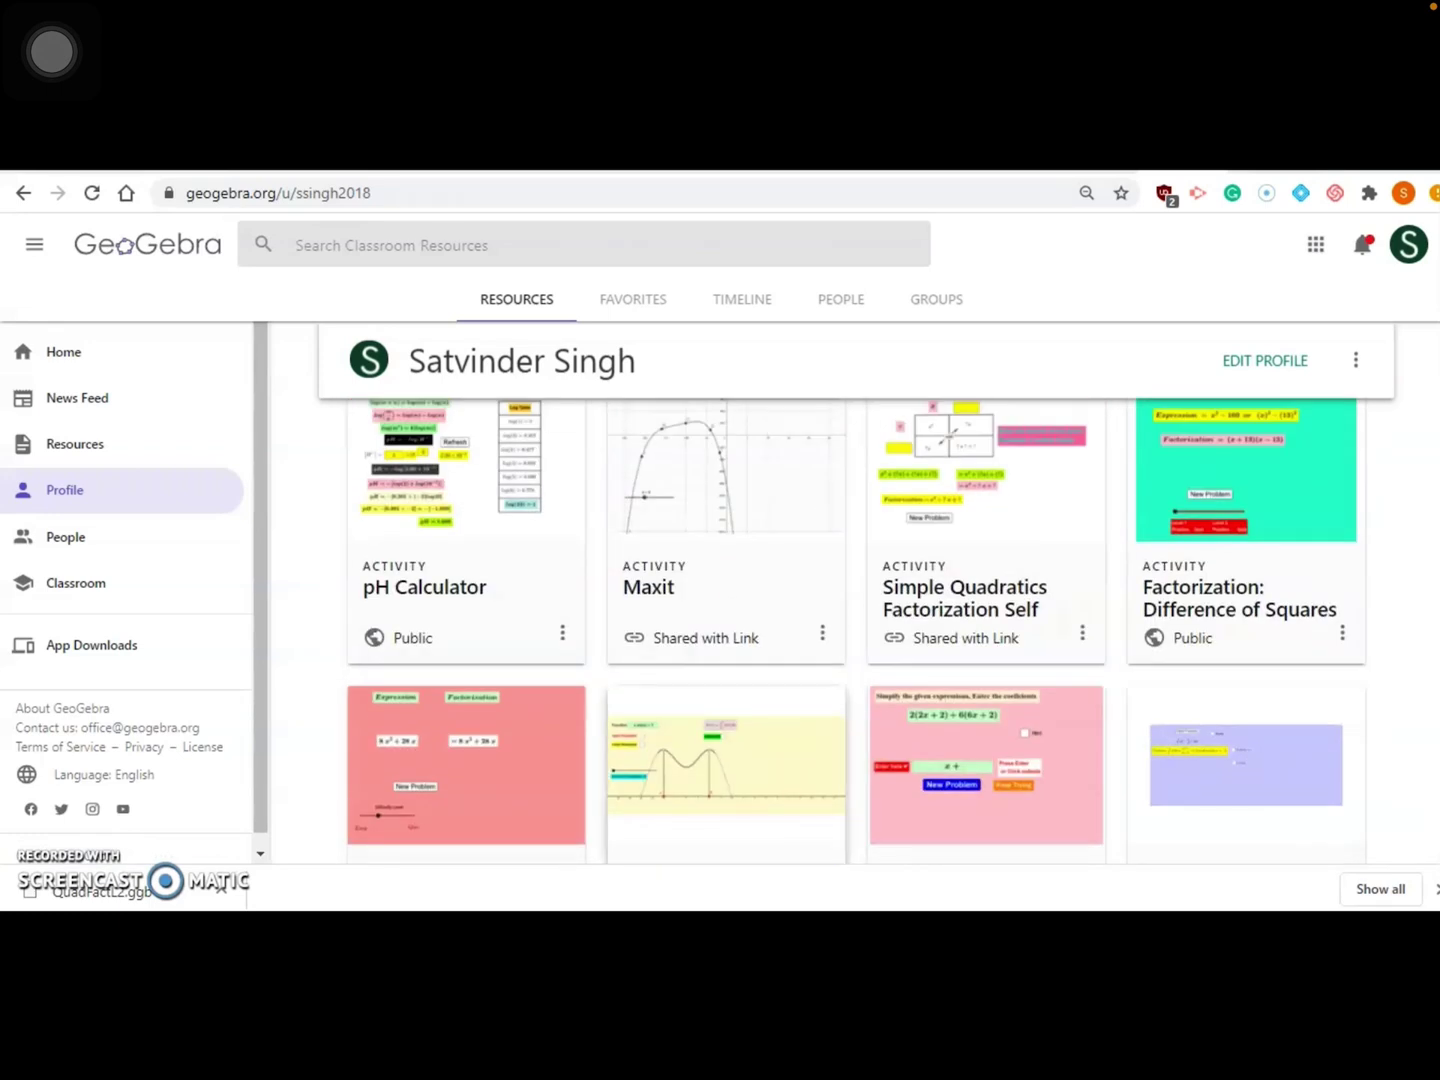
{"action": "scroll", "coordinate": [860, 599], "scroll_direction": "up", "scroll_amount": 10}
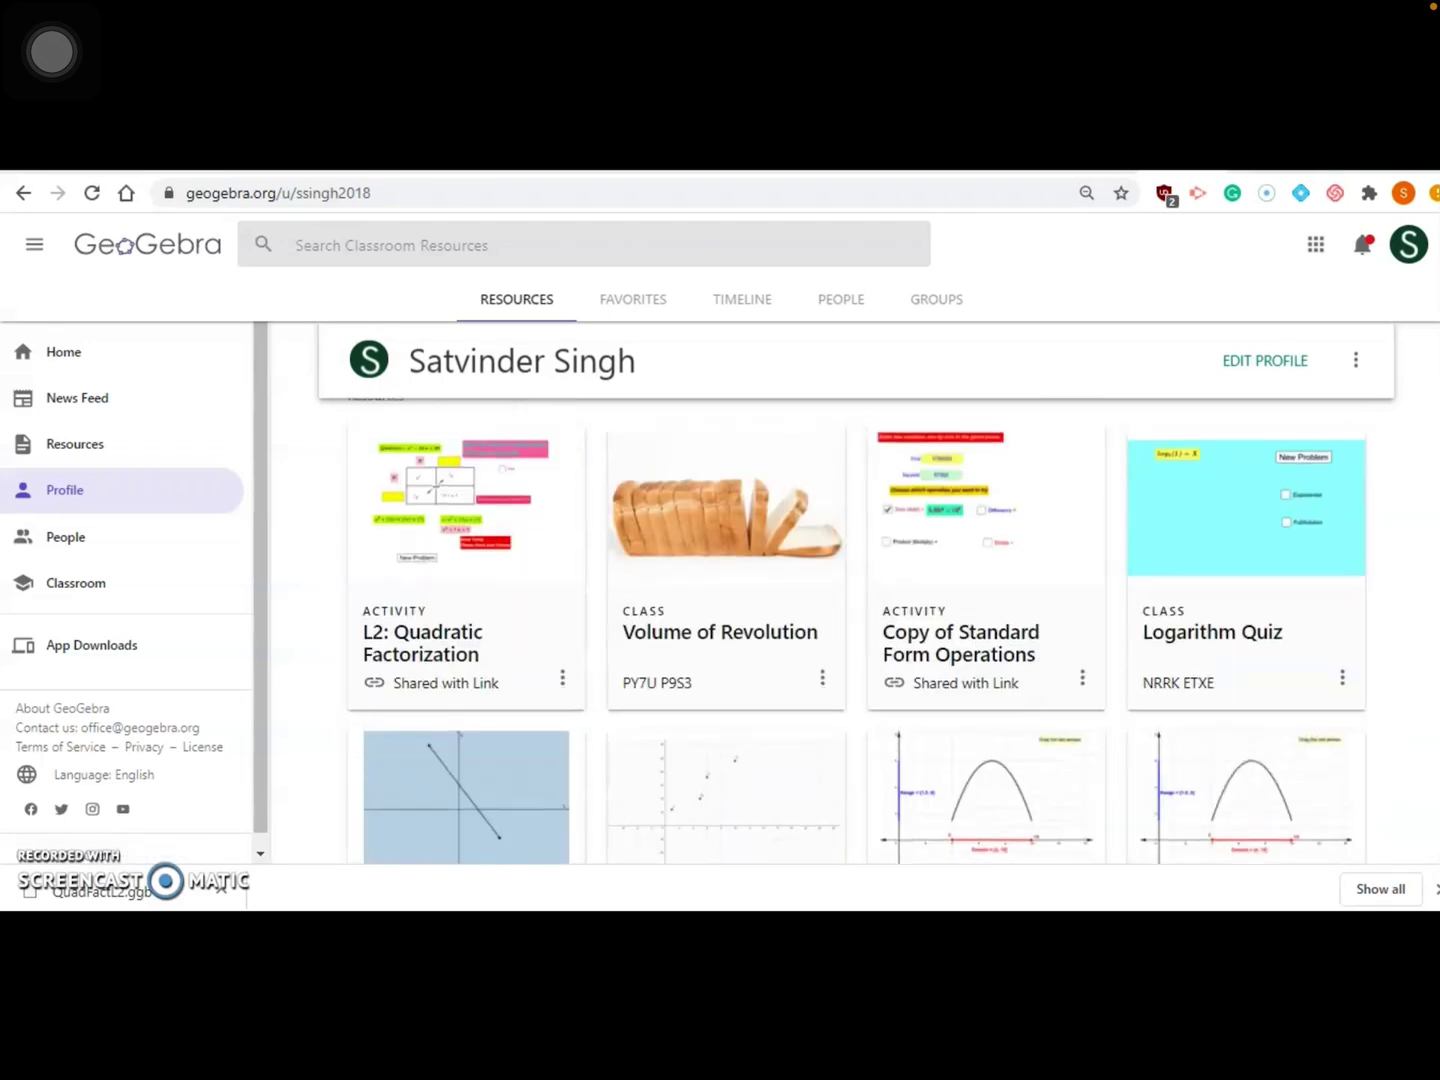
{"action": "scroll", "coordinate": [725, 640], "scroll_direction": "down", "scroll_amount": 3}
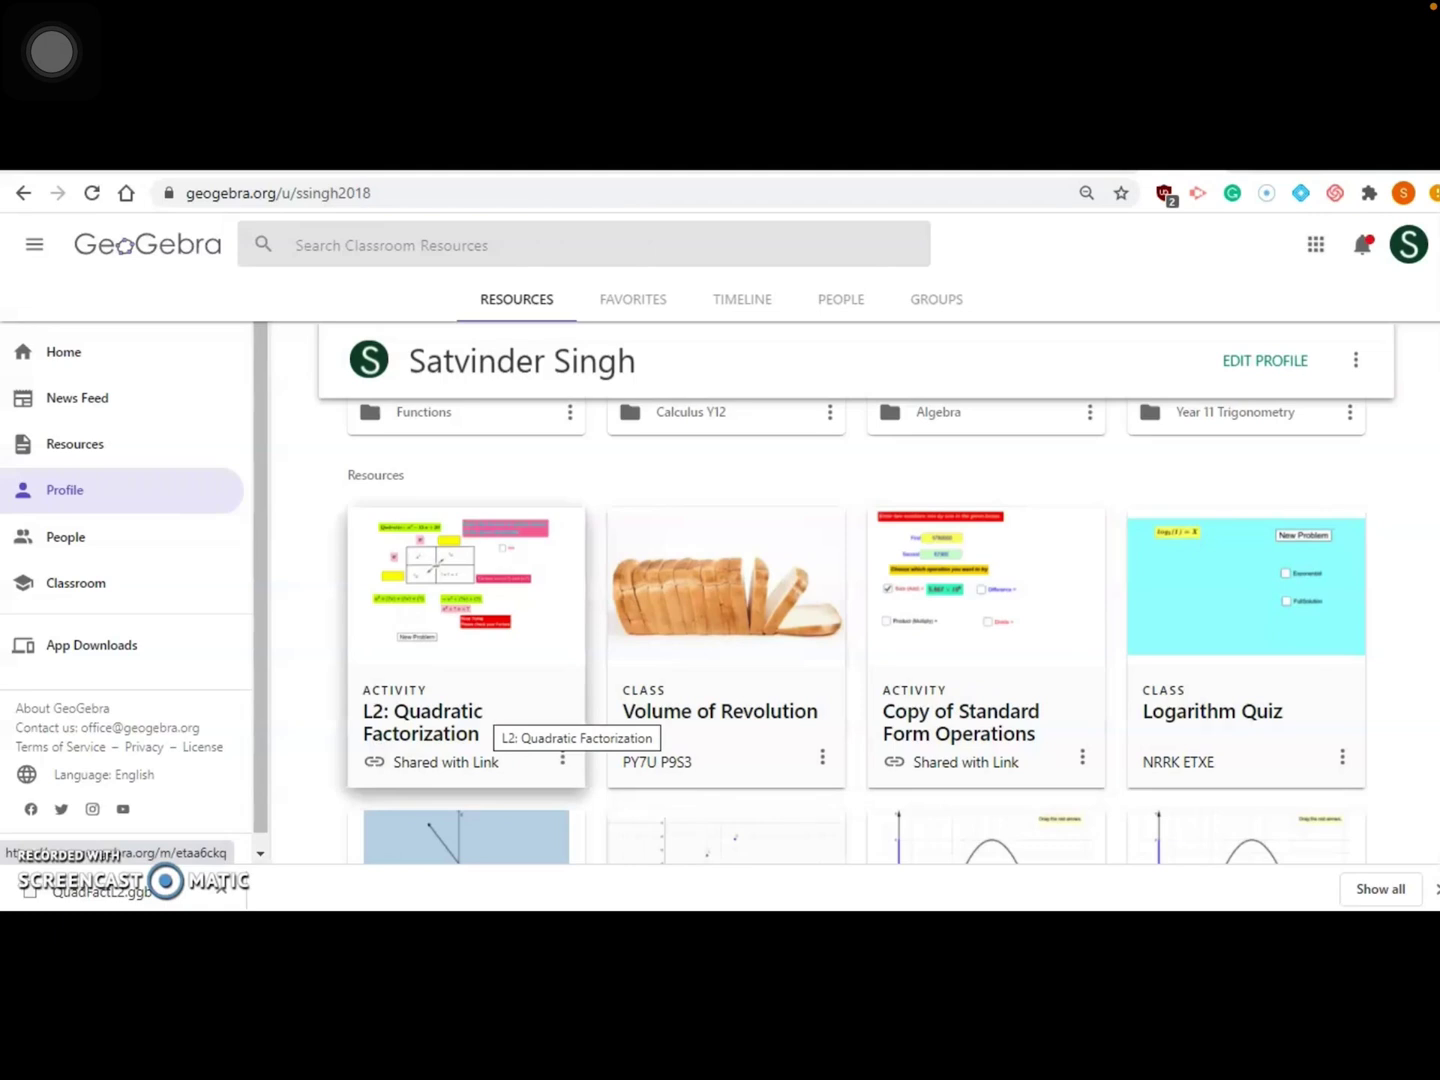
{"action": "left_click", "coordinate": [478, 715]}
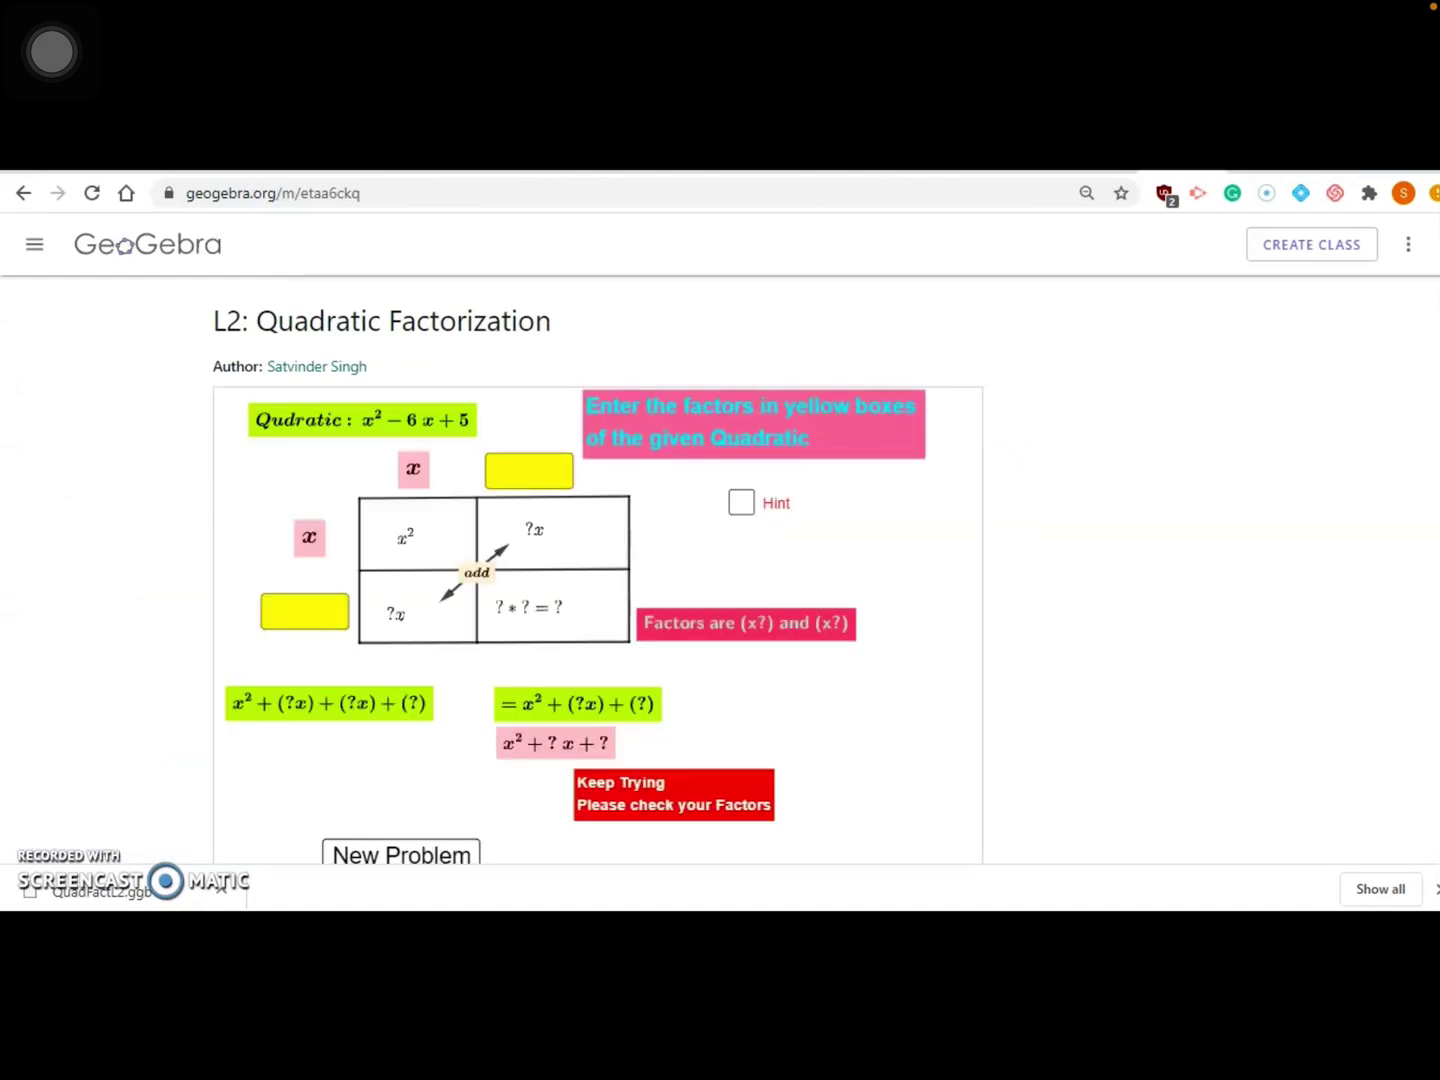
Step: Look over the applet's factor boxes and generate new quadratic problems until x² − 19x + 90 is shown
{"action": "scroll", "coordinate": [597, 568], "scroll_direction": "down", "scroll_amount": 3}
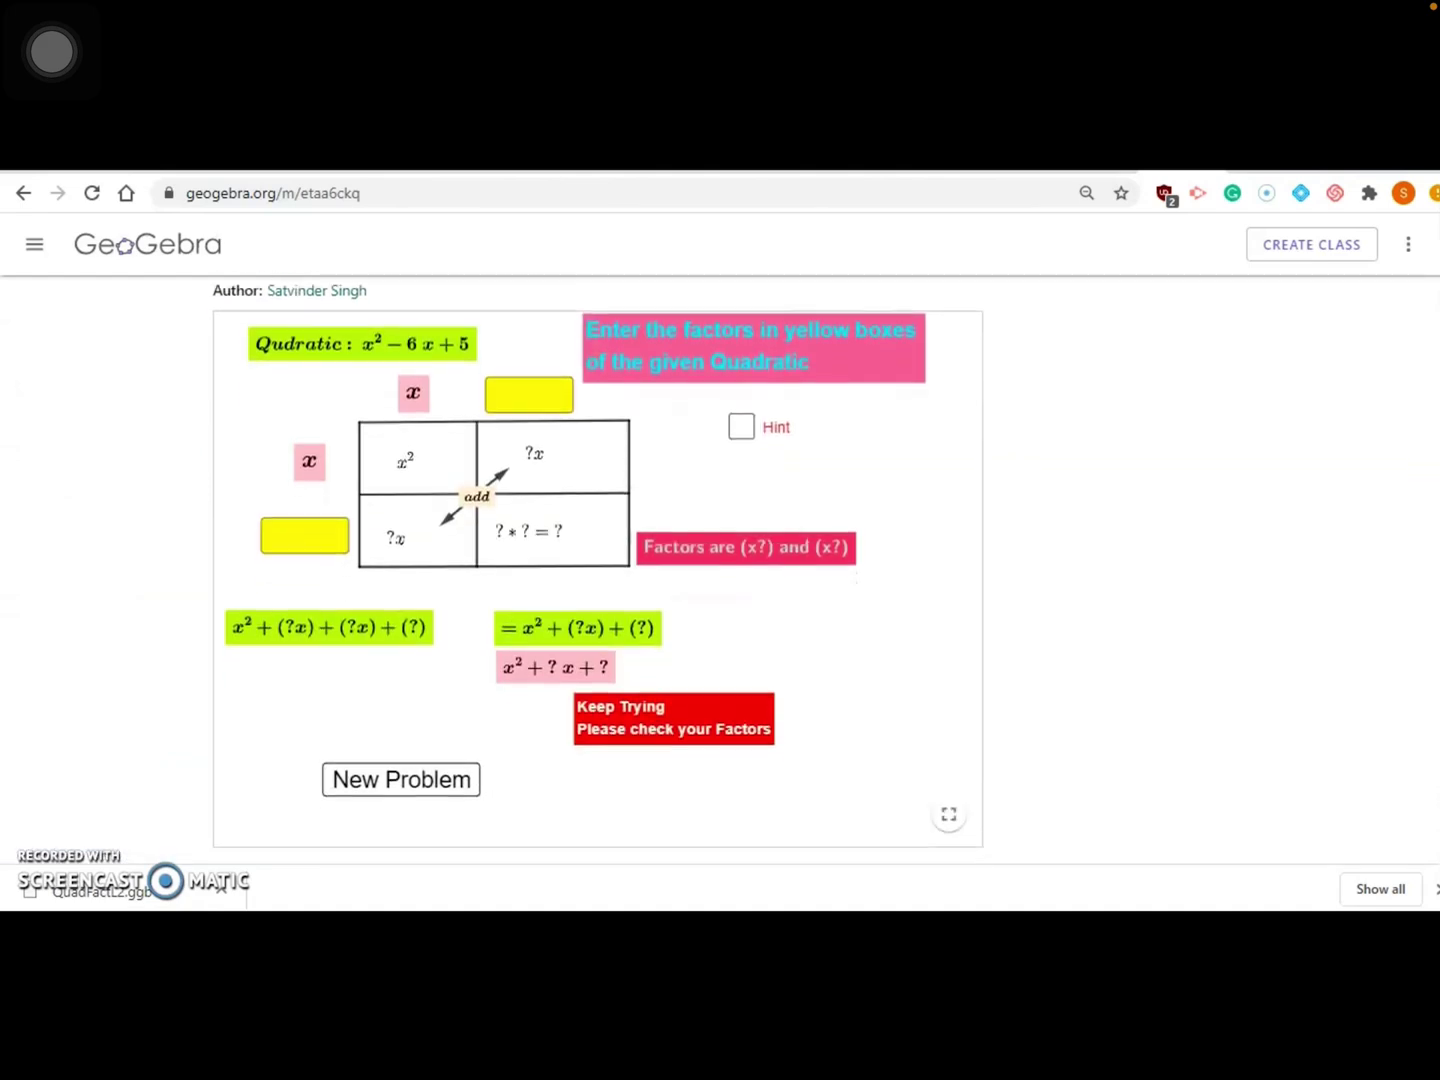
{"action": "scroll", "coordinate": [598, 568], "scroll_direction": "up", "scroll_amount": 2}
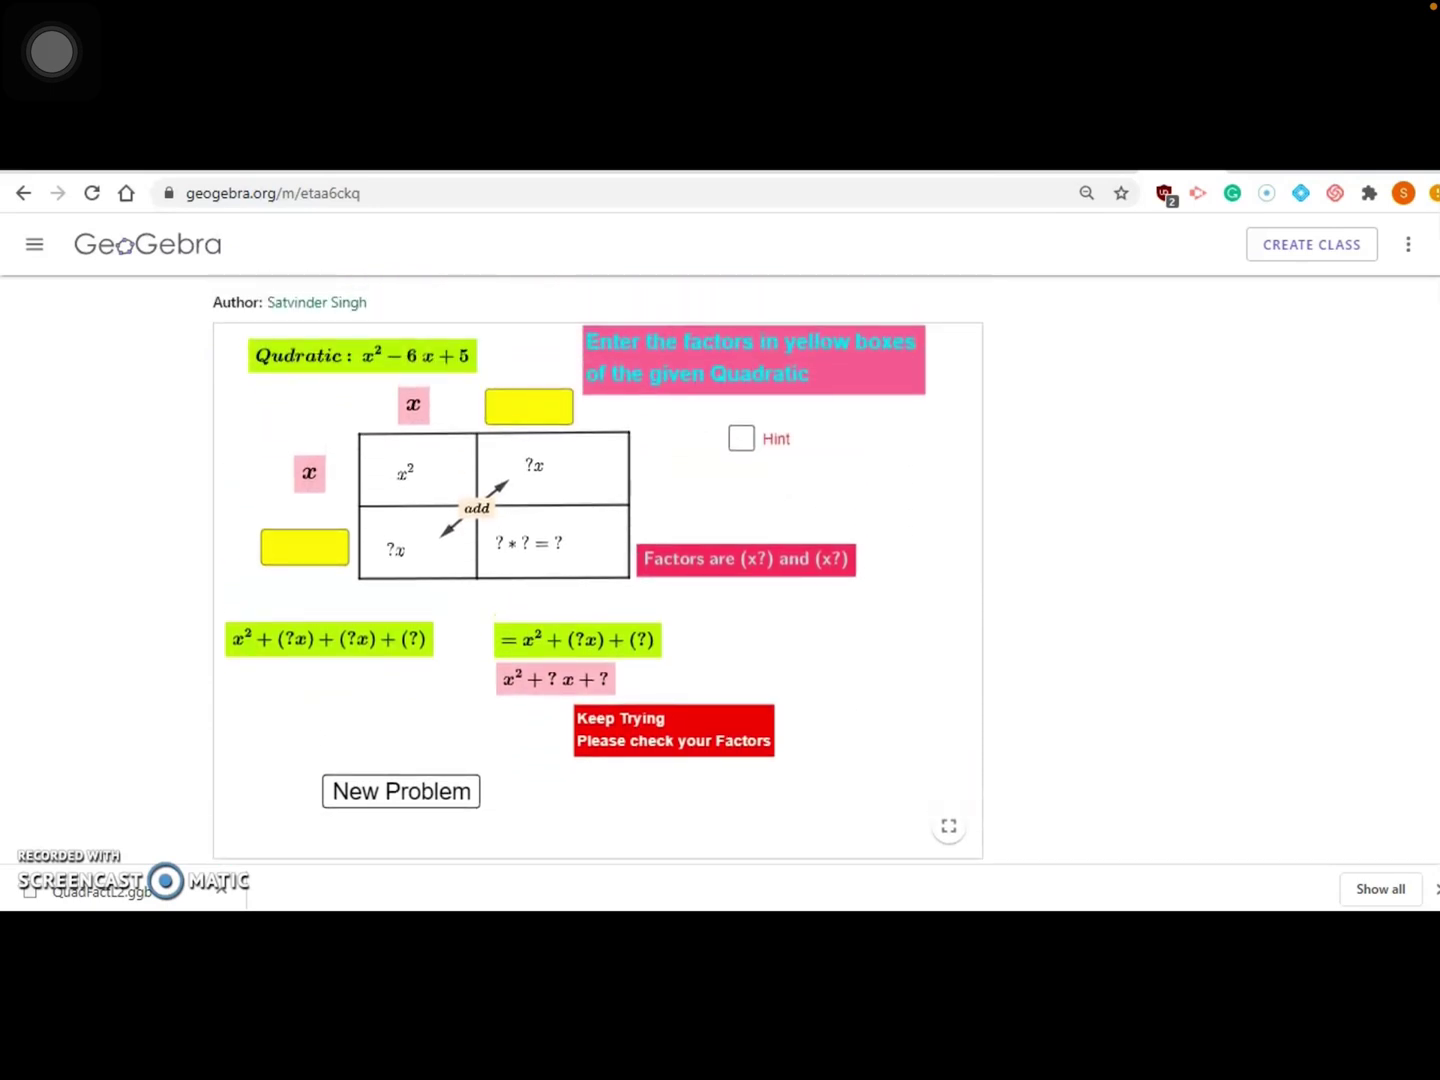
{"action": "left_click", "coordinate": [529, 407]}
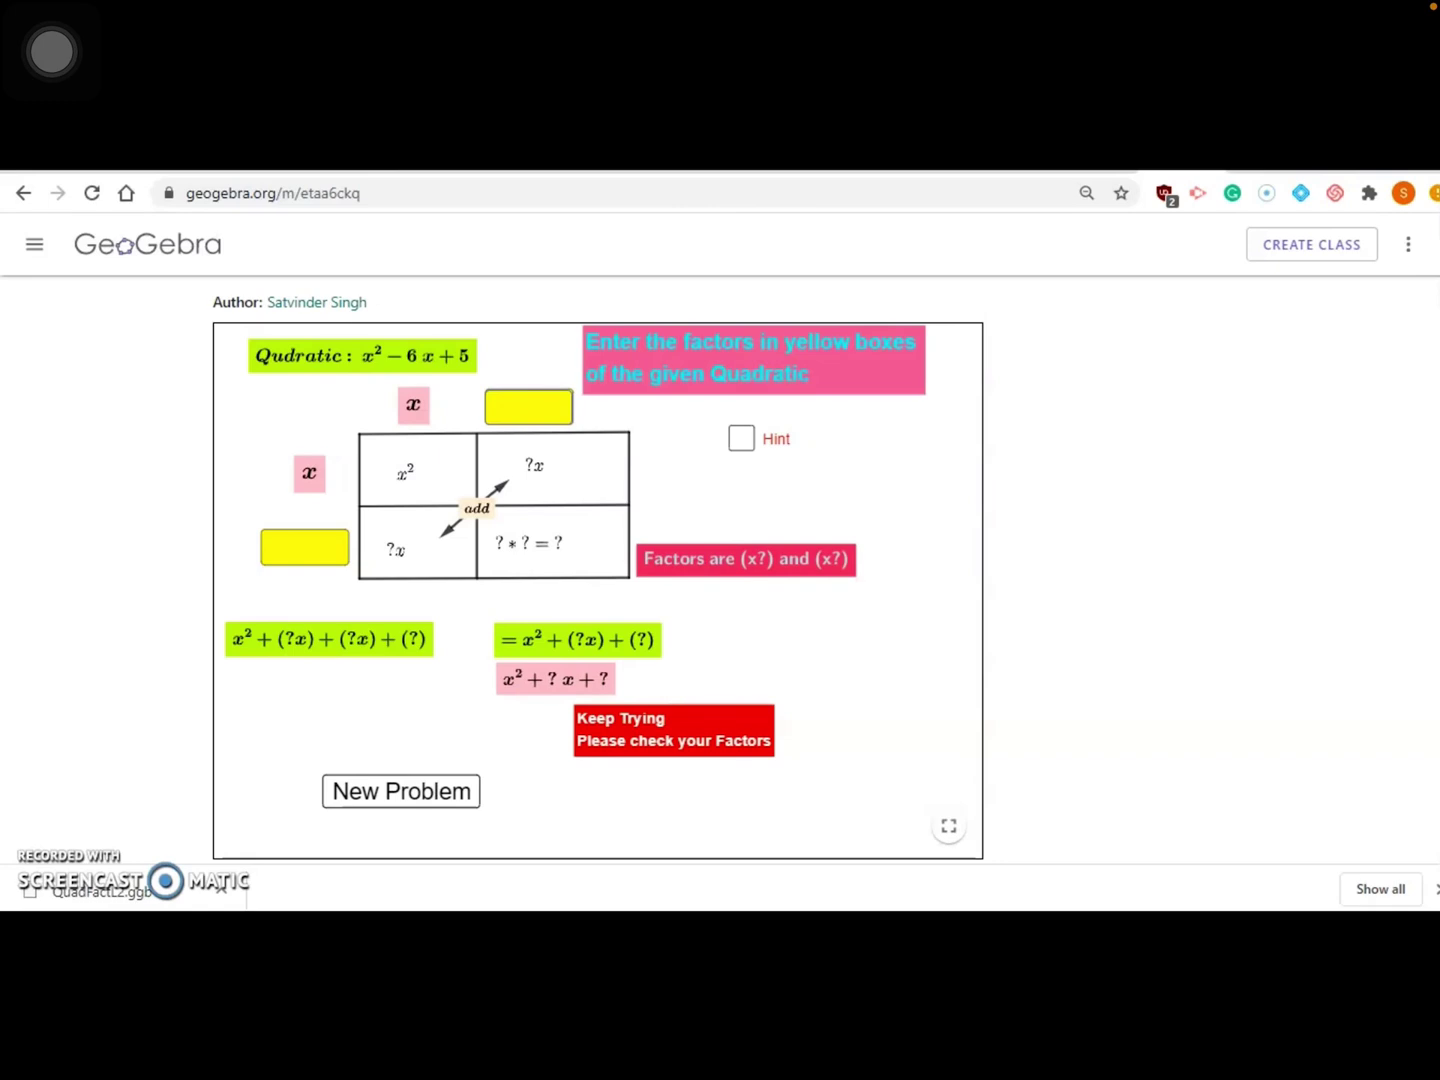
{"action": "left_click", "coordinate": [305, 548]}
{"action": "left_click", "coordinate": [401, 791]}
{"action": "left_click", "coordinate": [400, 791]}
{"action": "left_click", "coordinate": [401, 791]}
Step: Enter -10 in the upper factor box and -9 in the lower one to factorize x² − 19x + 90
{"action": "left_click", "coordinate": [529, 408]}
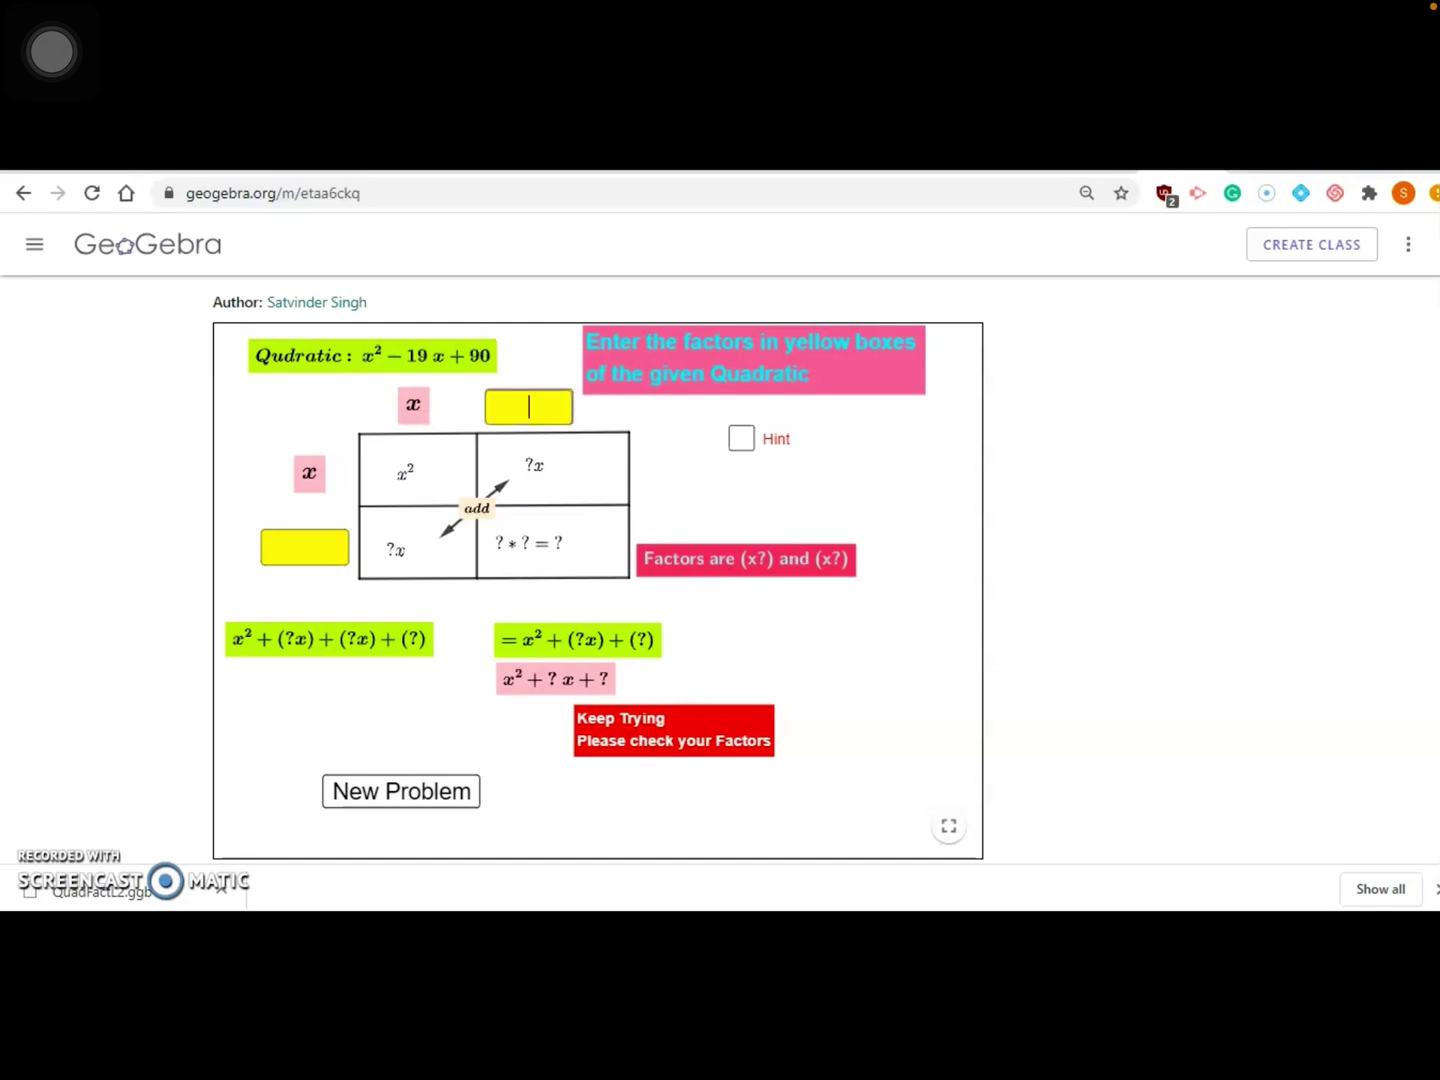
{"action": "left_click", "coordinate": [304, 547]}
{"action": "left_click", "coordinate": [529, 407]}
{"action": "type", "text": "-10"}
{"action": "left_click", "coordinate": [305, 547]}
{"action": "type", "text": "-9"}
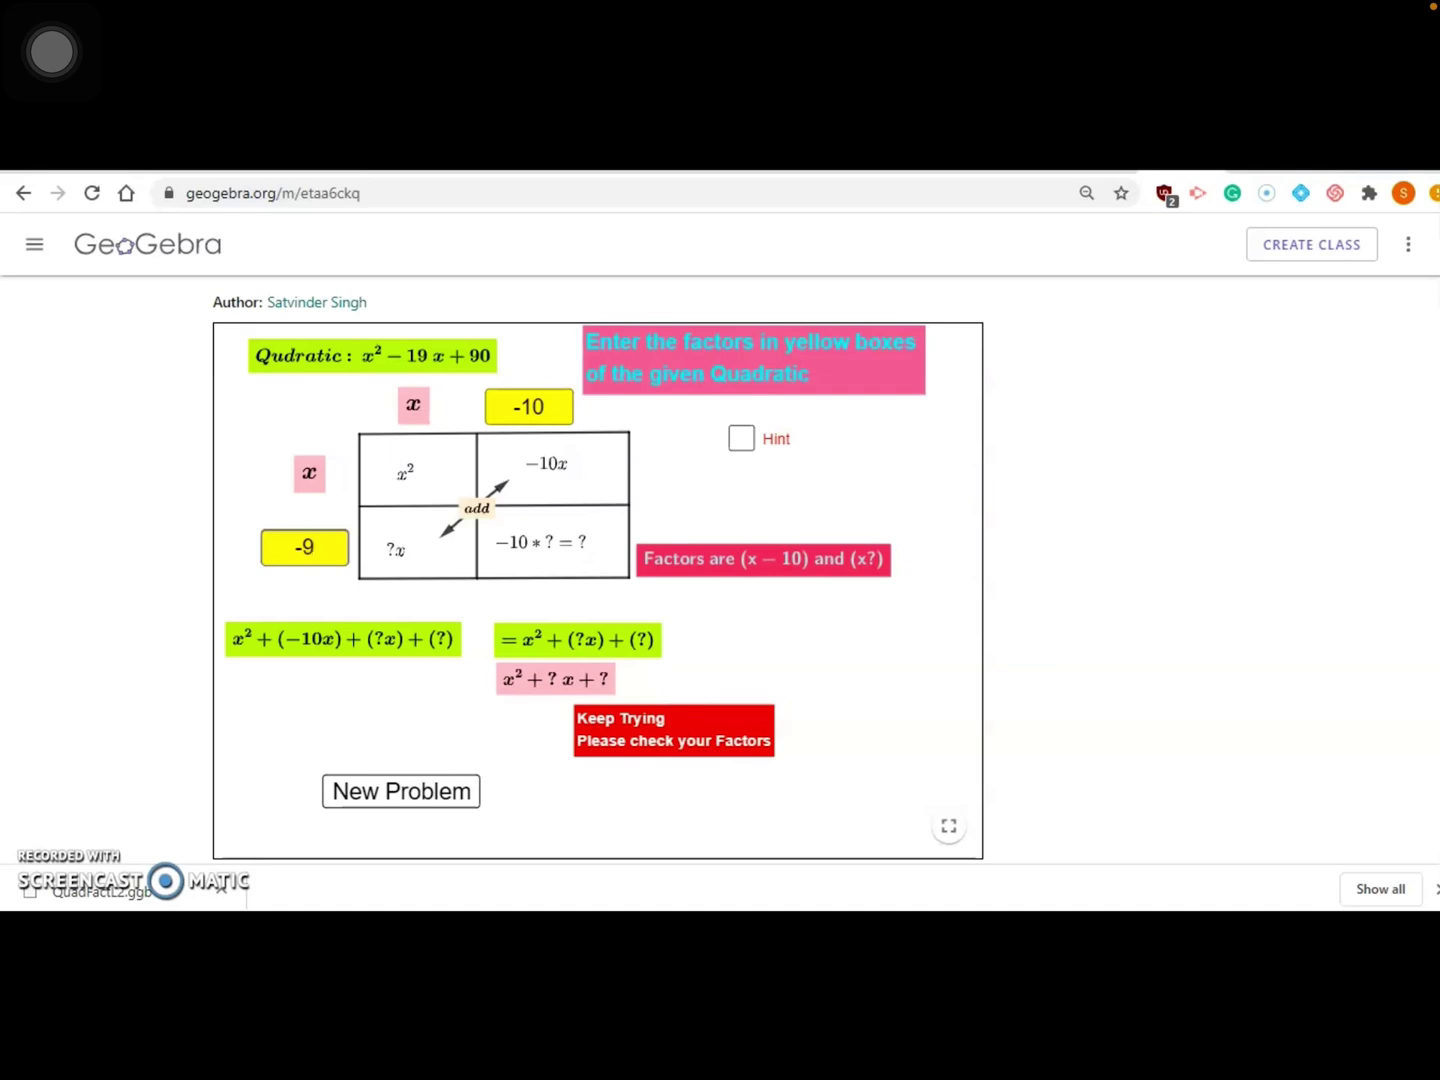
{"action": "key", "text": "Return"}
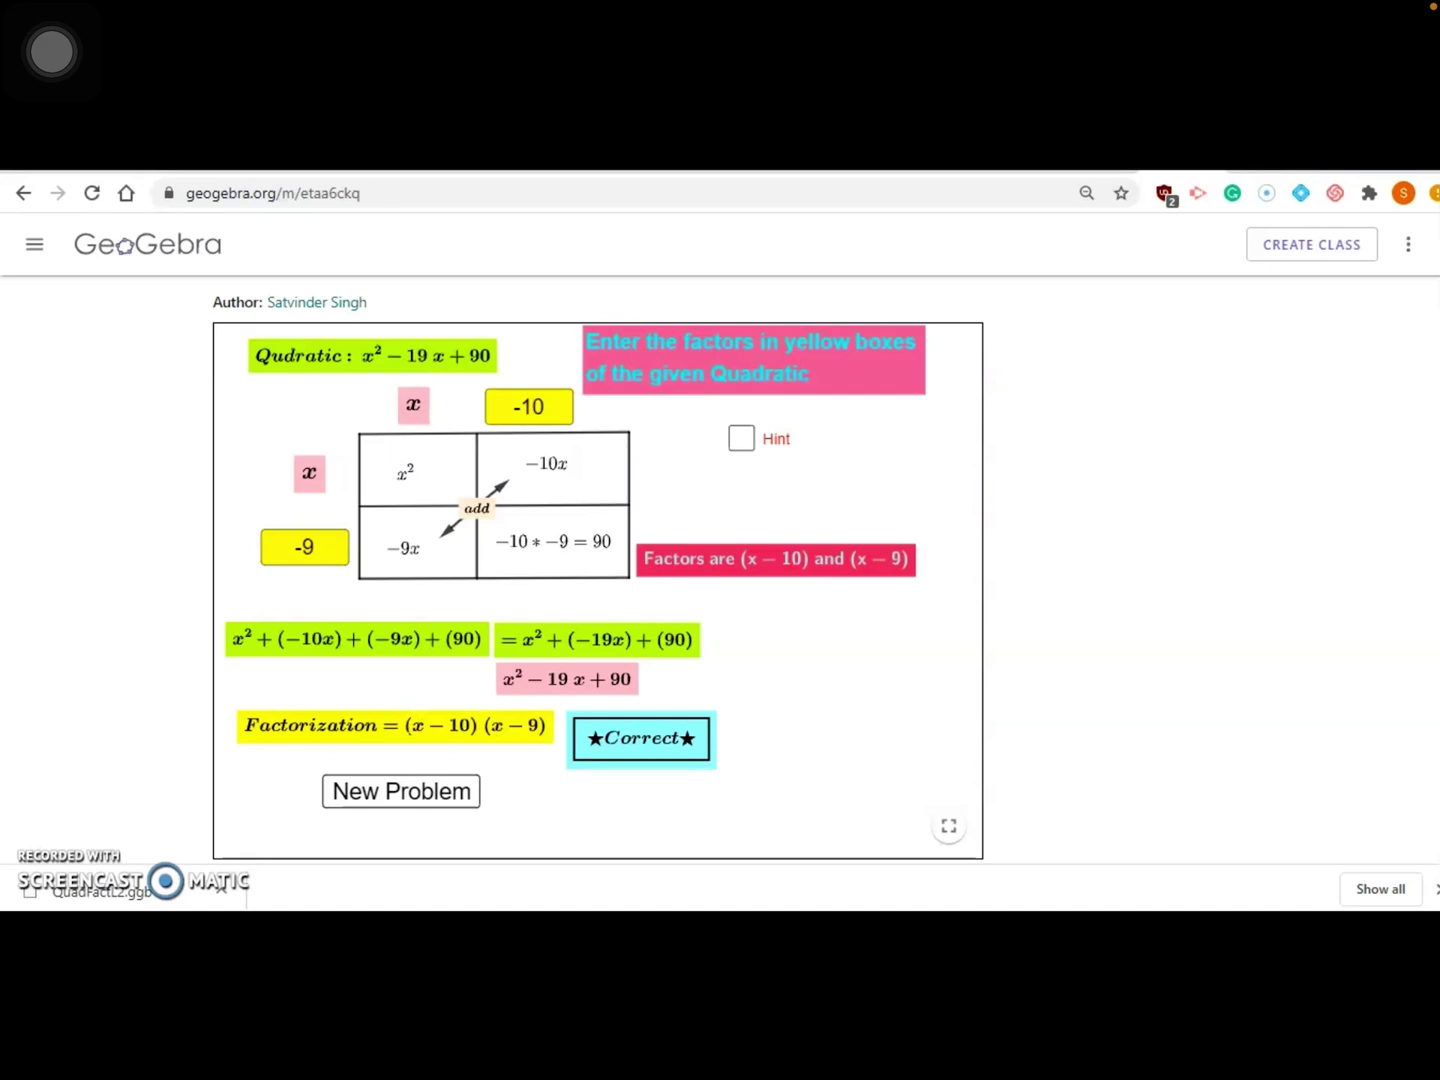
Step: Generate another quadratic problem, then open the L2: Quadratic Factorization activity for editing and review its page
{"action": "left_click", "coordinate": [400, 791]}
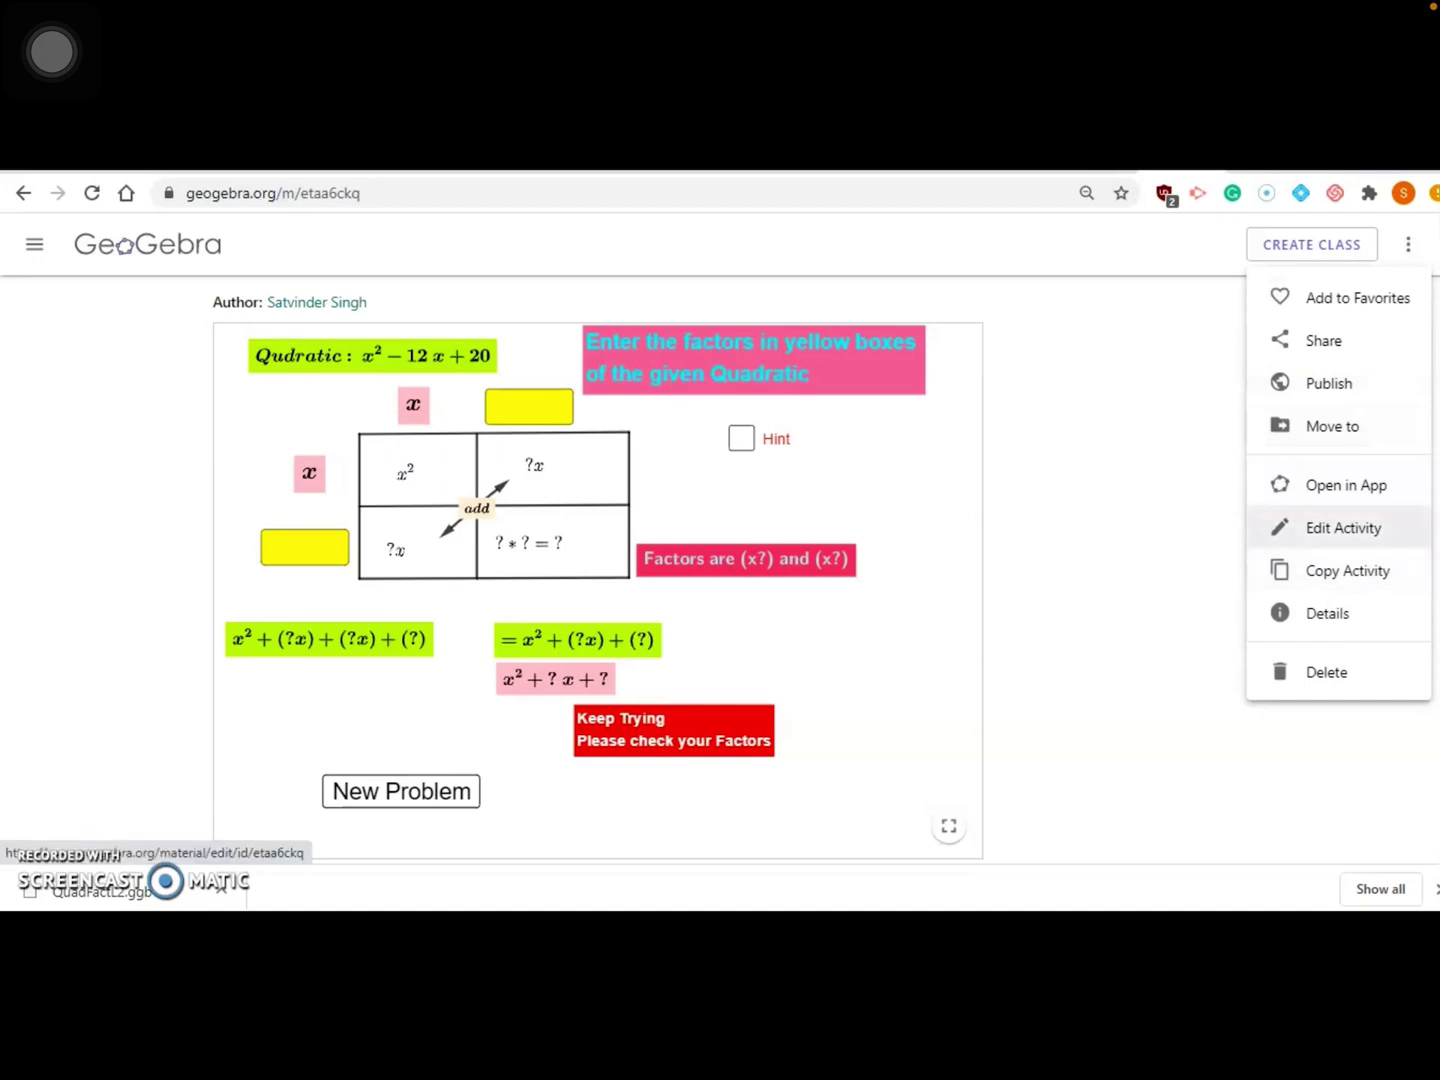
{"action": "left_click", "coordinate": [1343, 526]}
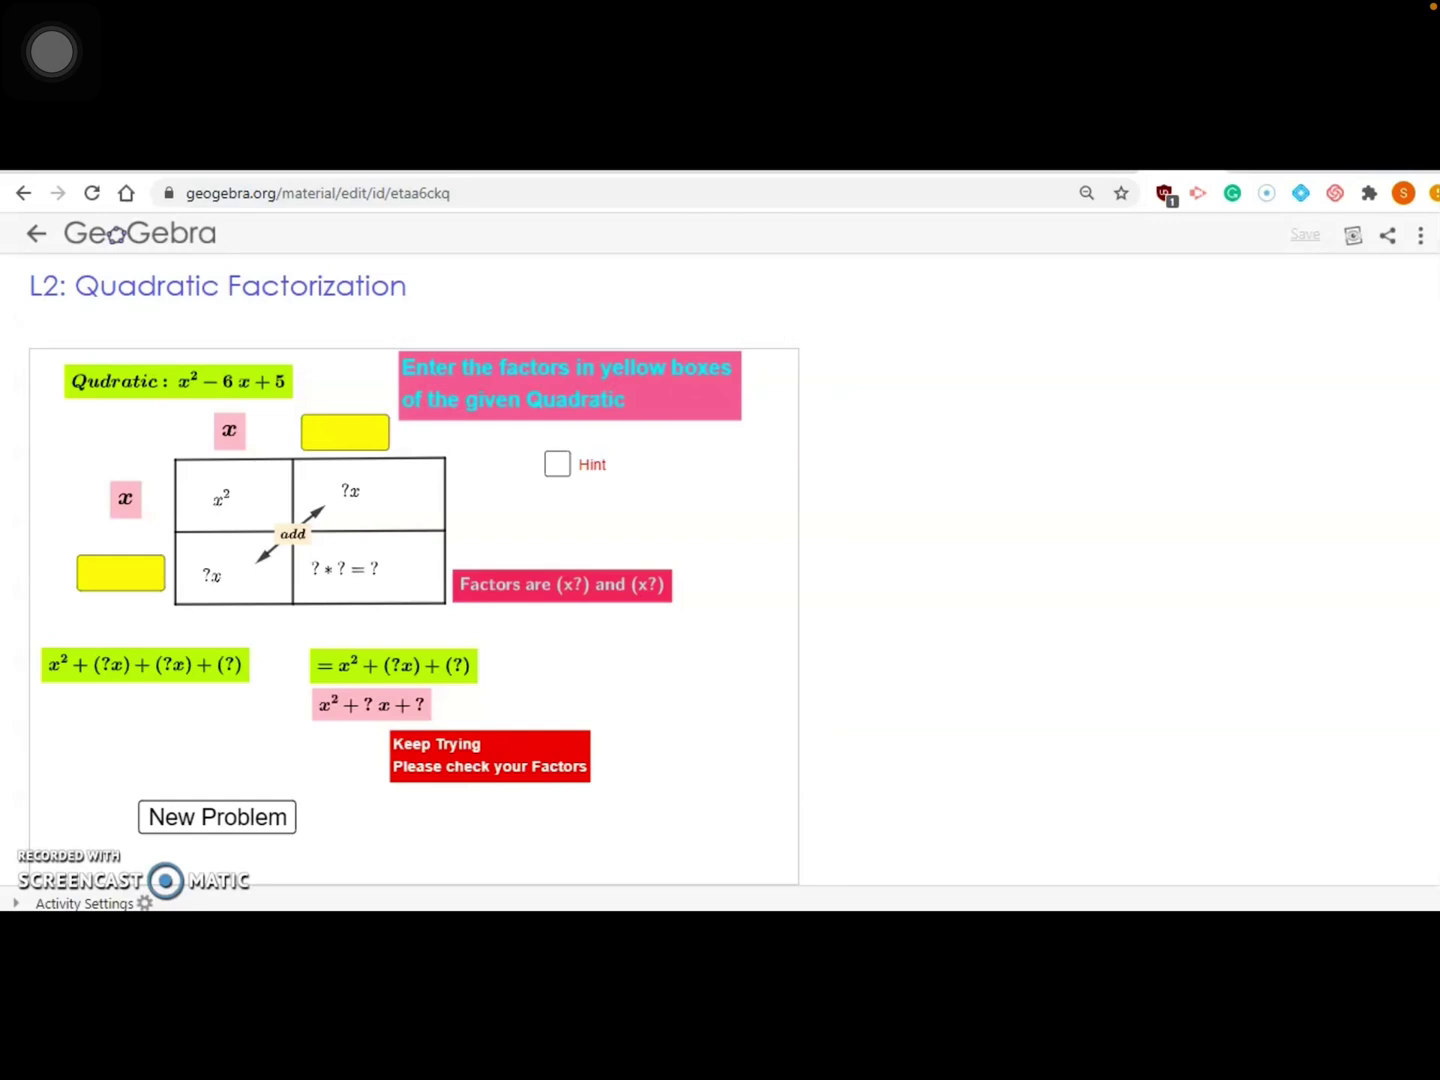
{"action": "scroll", "coordinate": [414, 571], "scroll_direction": "down", "scroll_amount": 3}
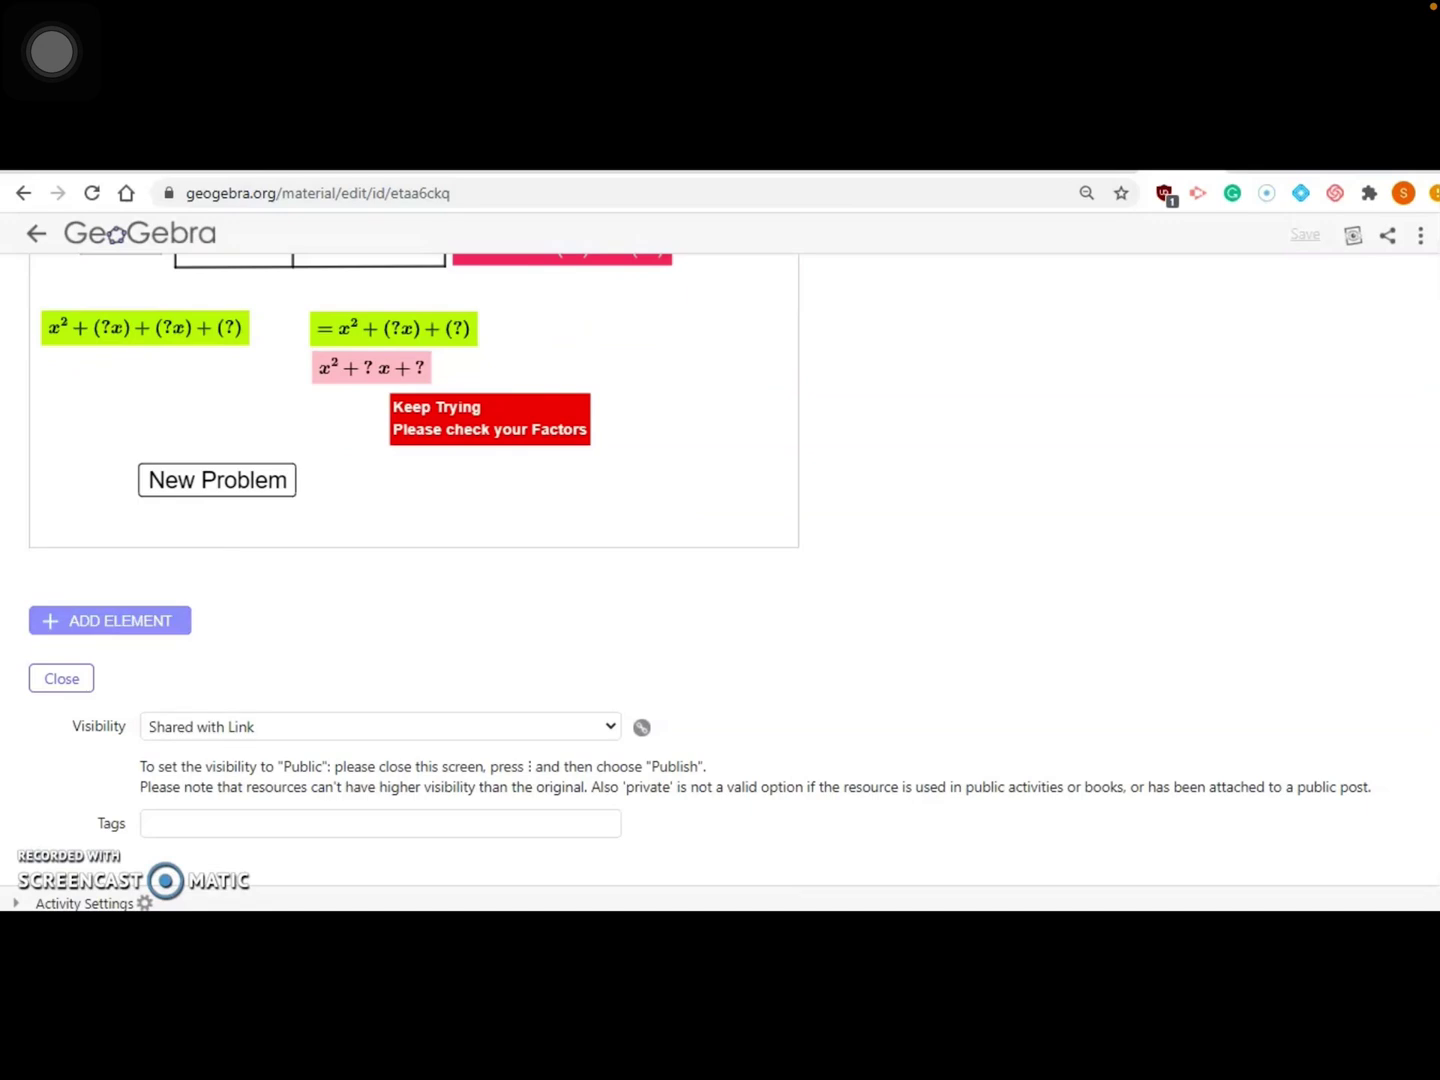
{"action": "scroll", "coordinate": [414, 571], "scroll_direction": "up", "scroll_amount": 3}
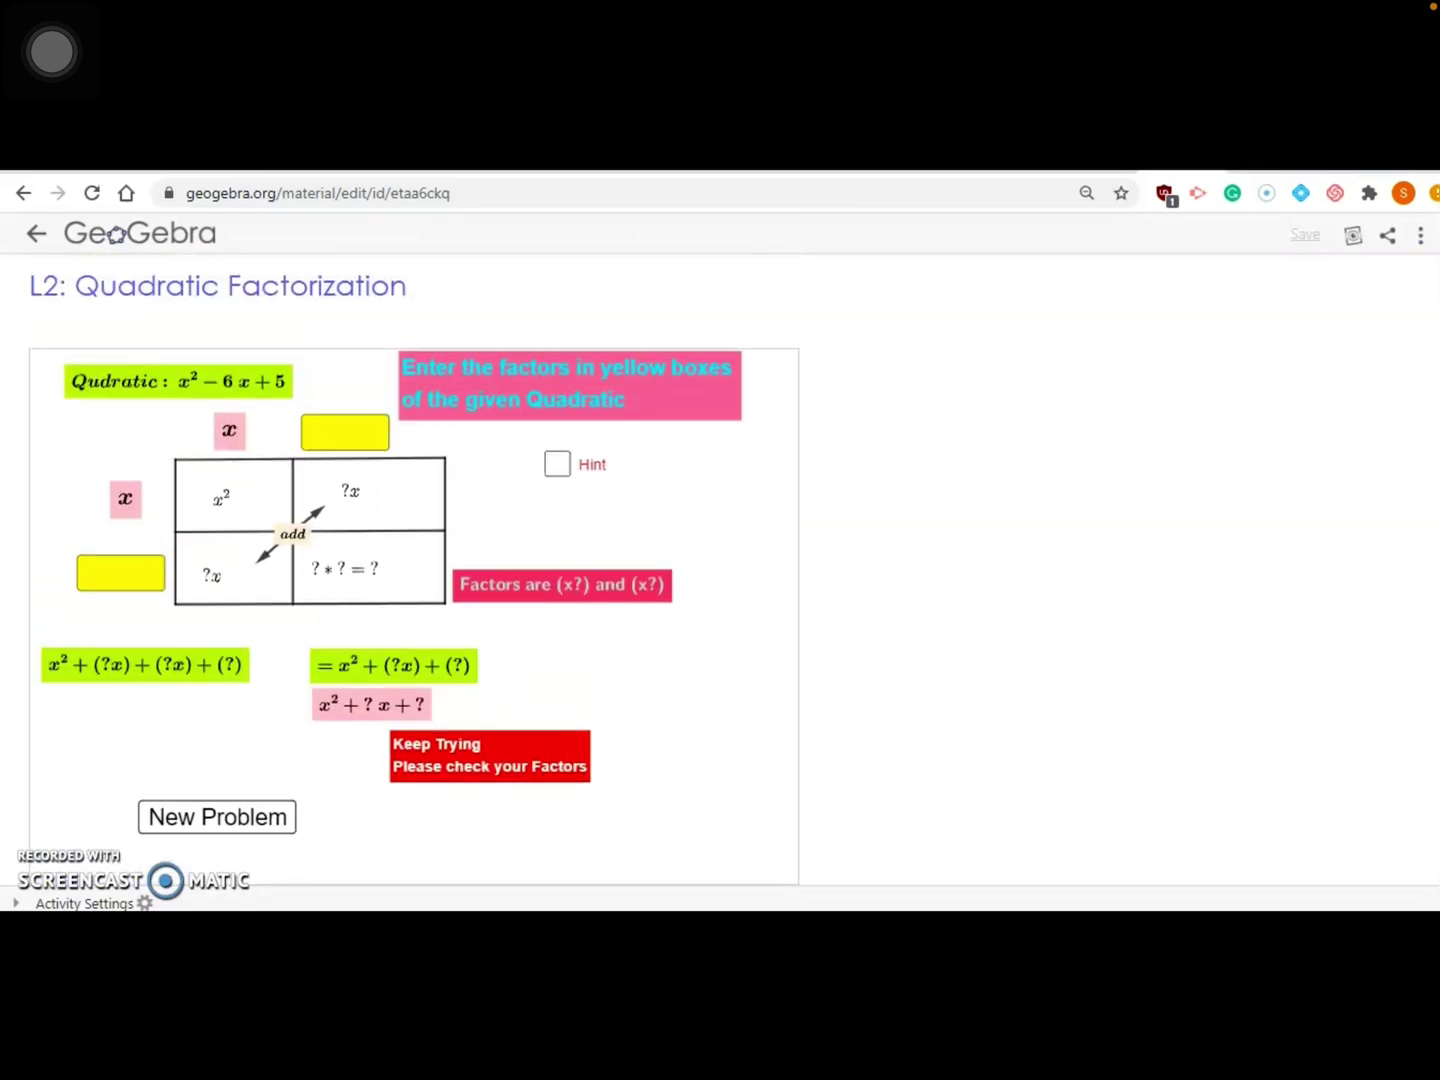
Step: Add a text element below the applet with the heading "After playing with the applet Please Solve the Question" and the body text "Below"
{"action": "scroll", "coordinate": [414, 570], "scroll_direction": "down", "scroll_amount": 3}
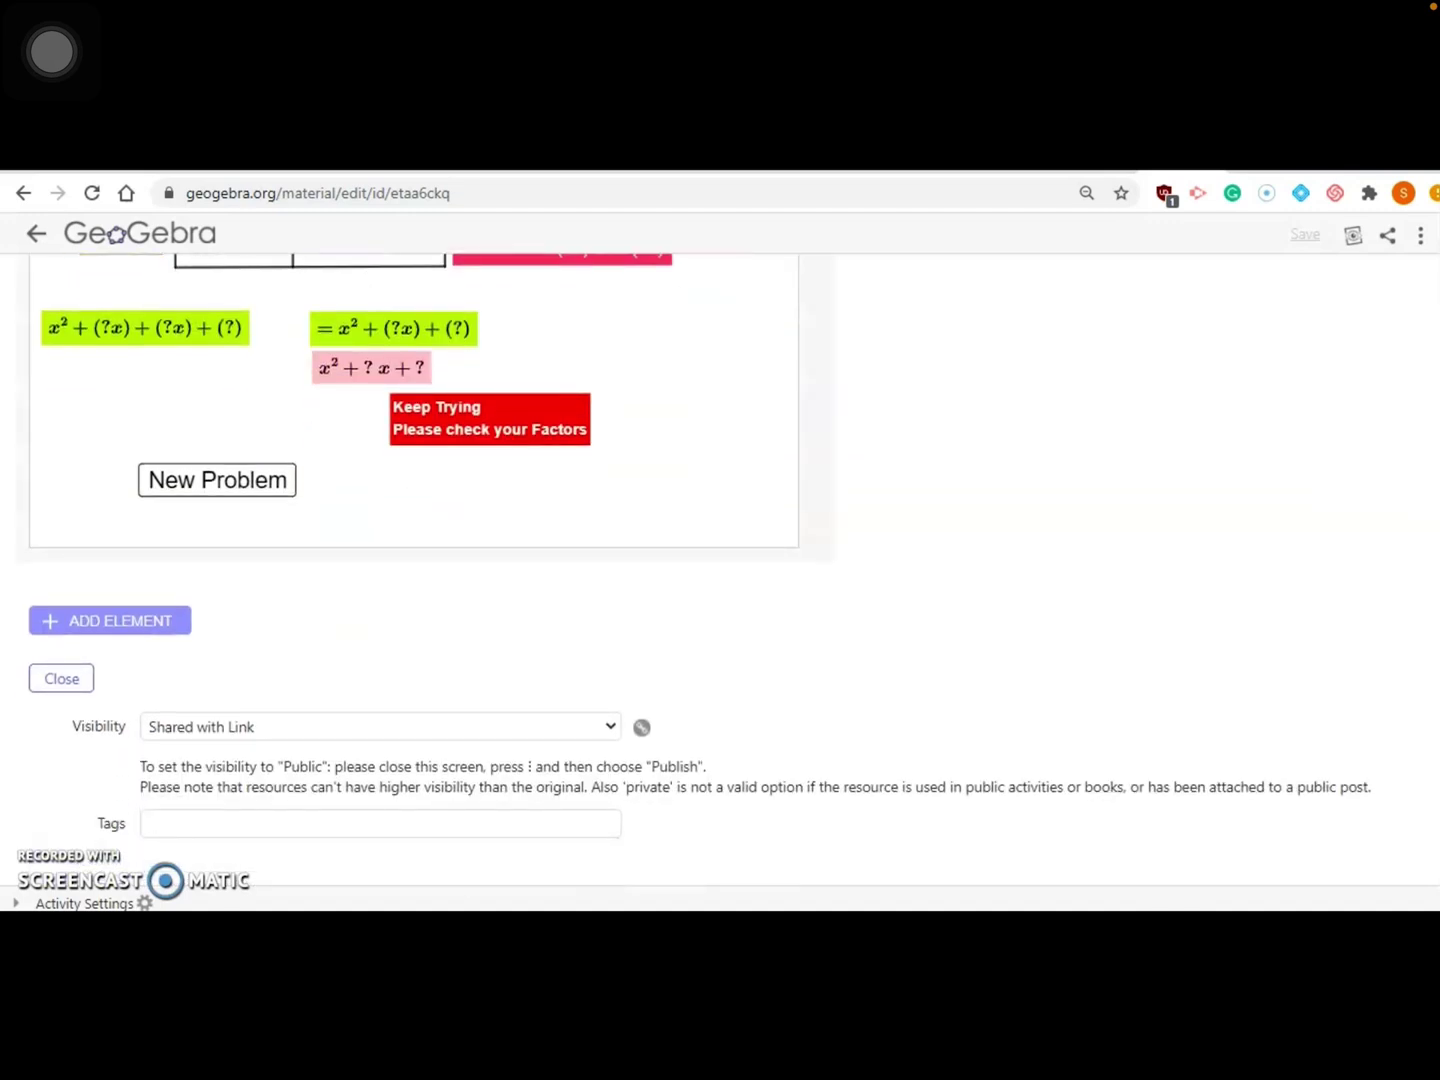
{"action": "left_click", "coordinate": [110, 619]}
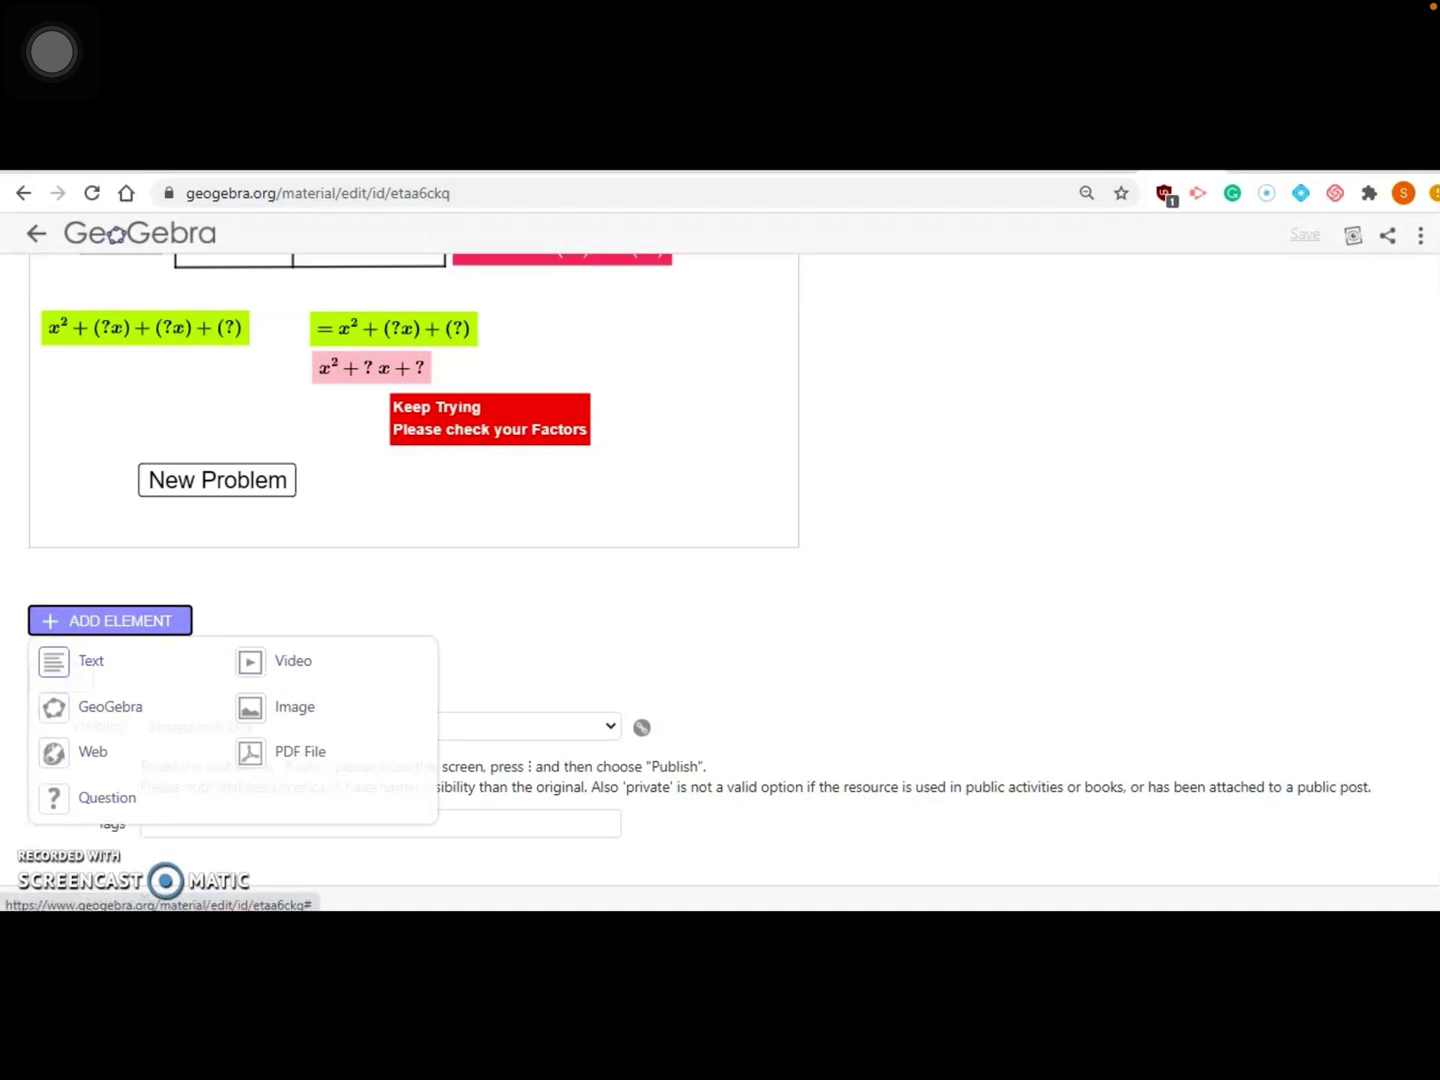
{"action": "left_click", "coordinate": [79, 662]}
{"action": "left_click", "coordinate": [149, 437]}
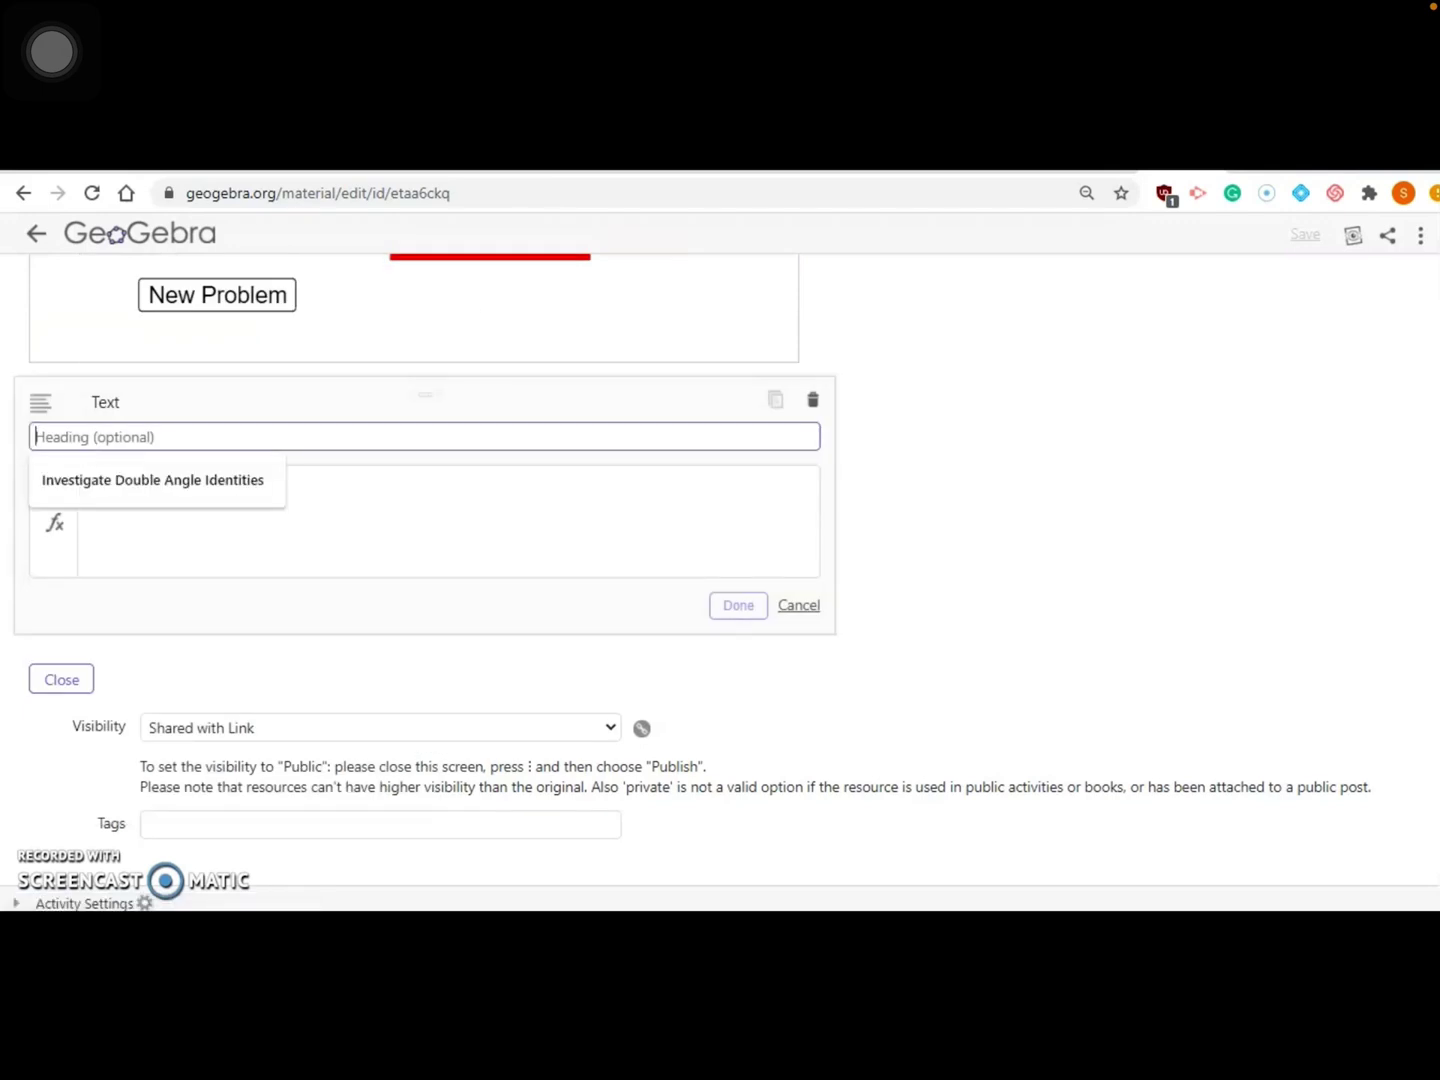
{"action": "type", "text": "After"}
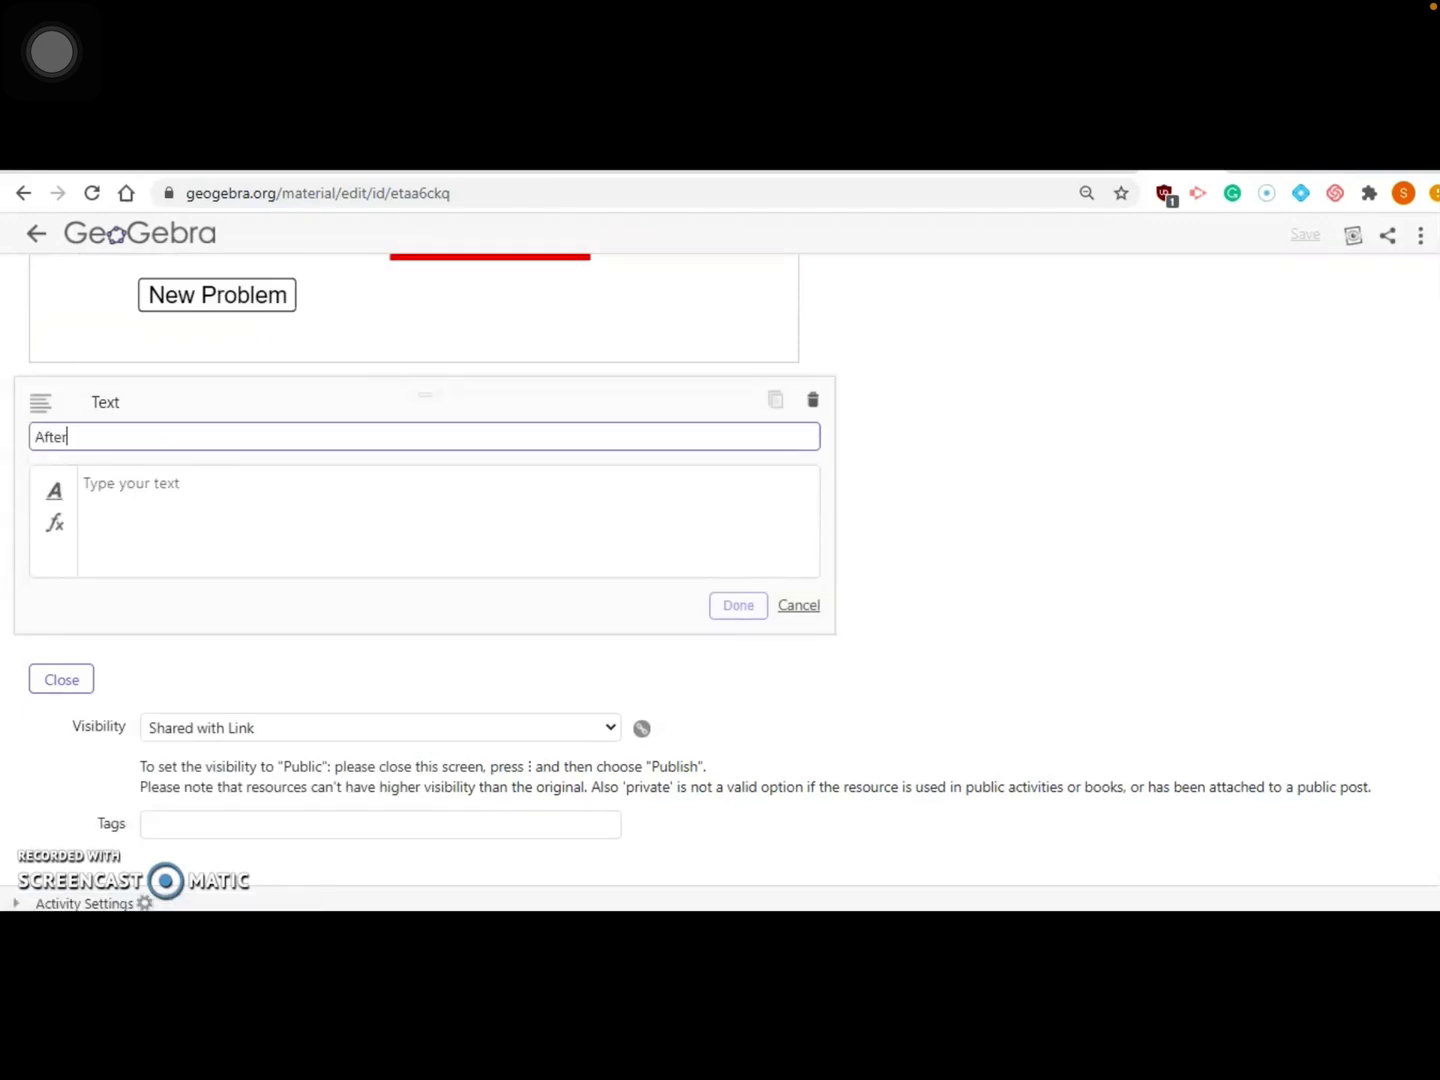
{"action": "type", "text": " playing with the applet"}
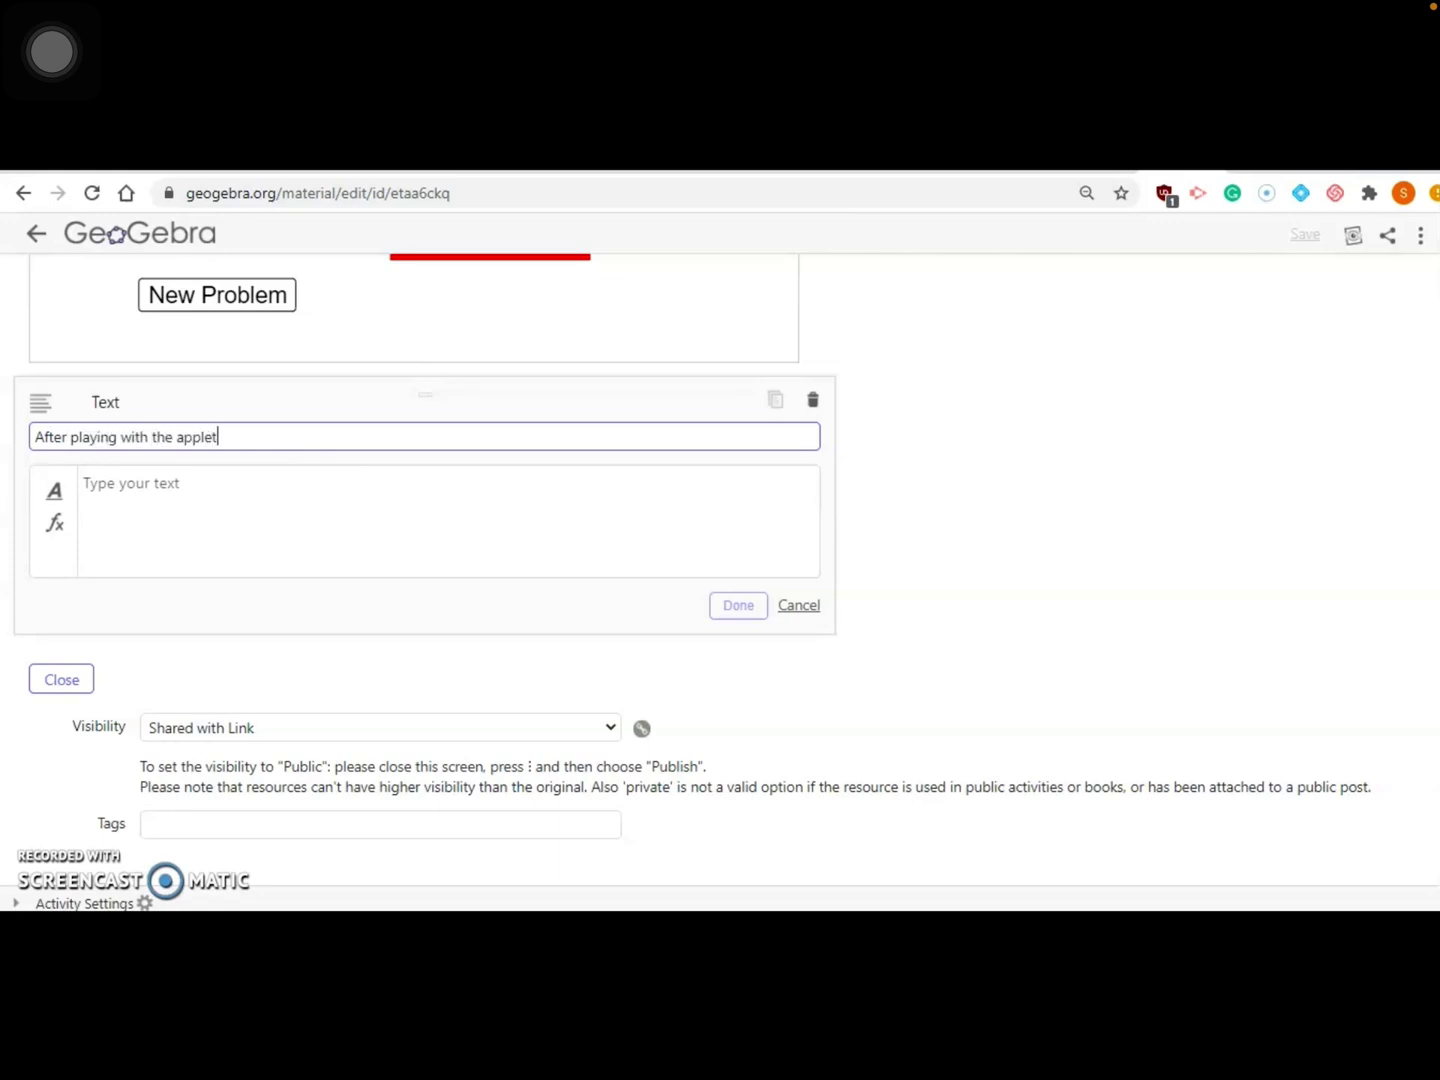
{"action": "type", "text": " Please Solve the Question"}
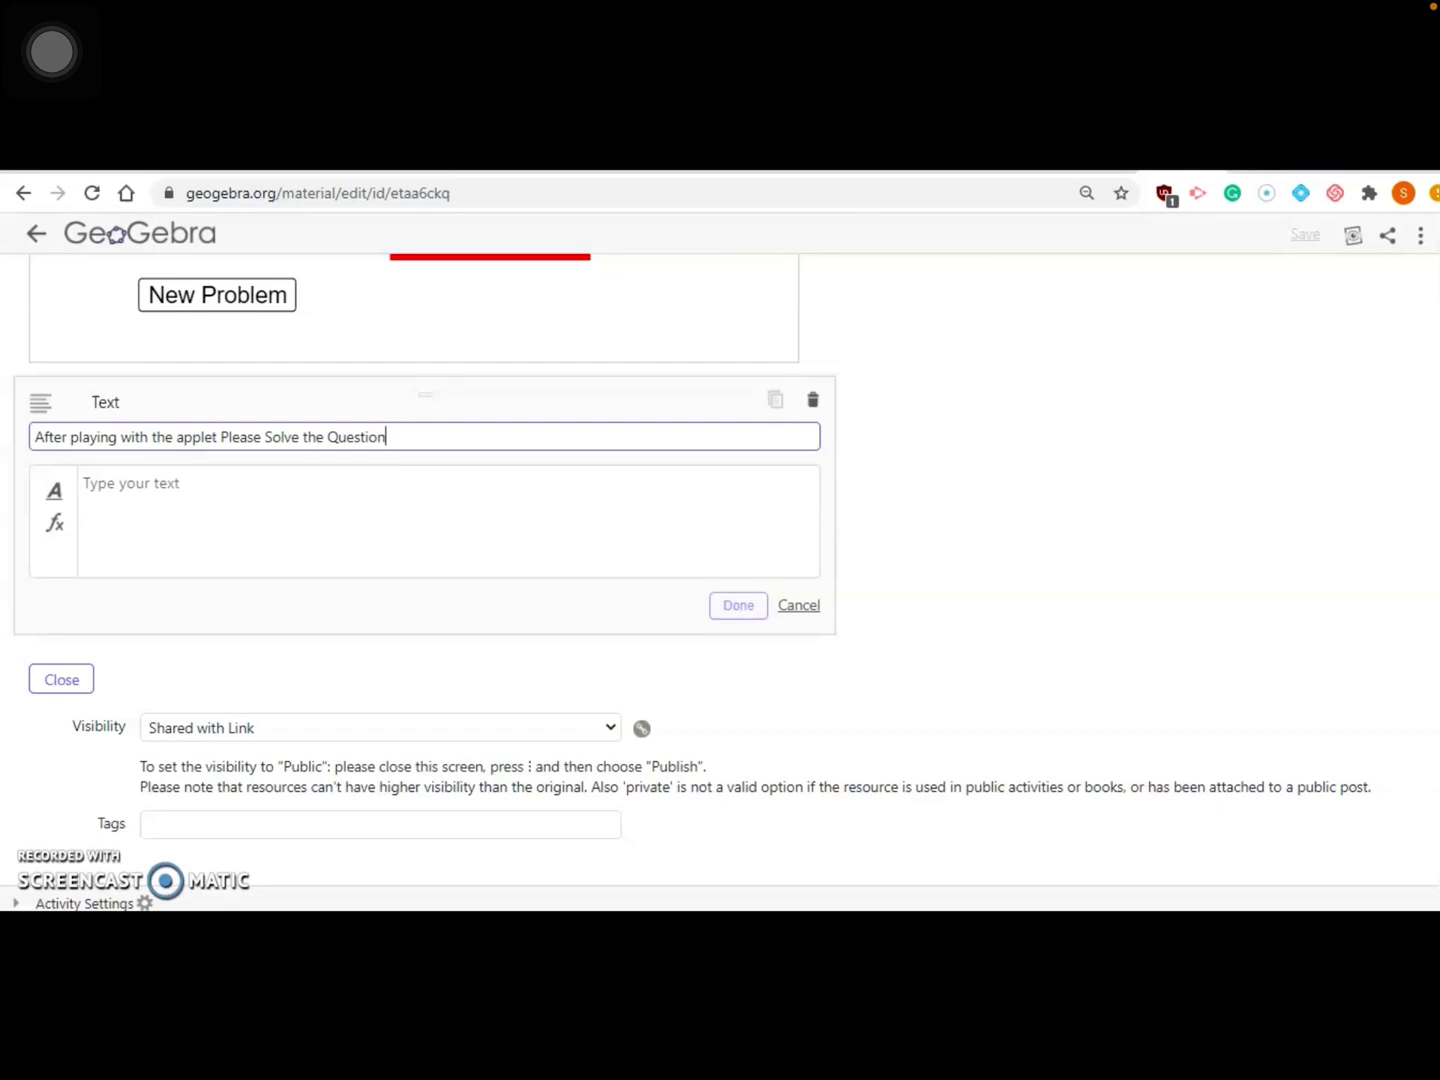
{"action": "left_click", "coordinate": [86, 482]}
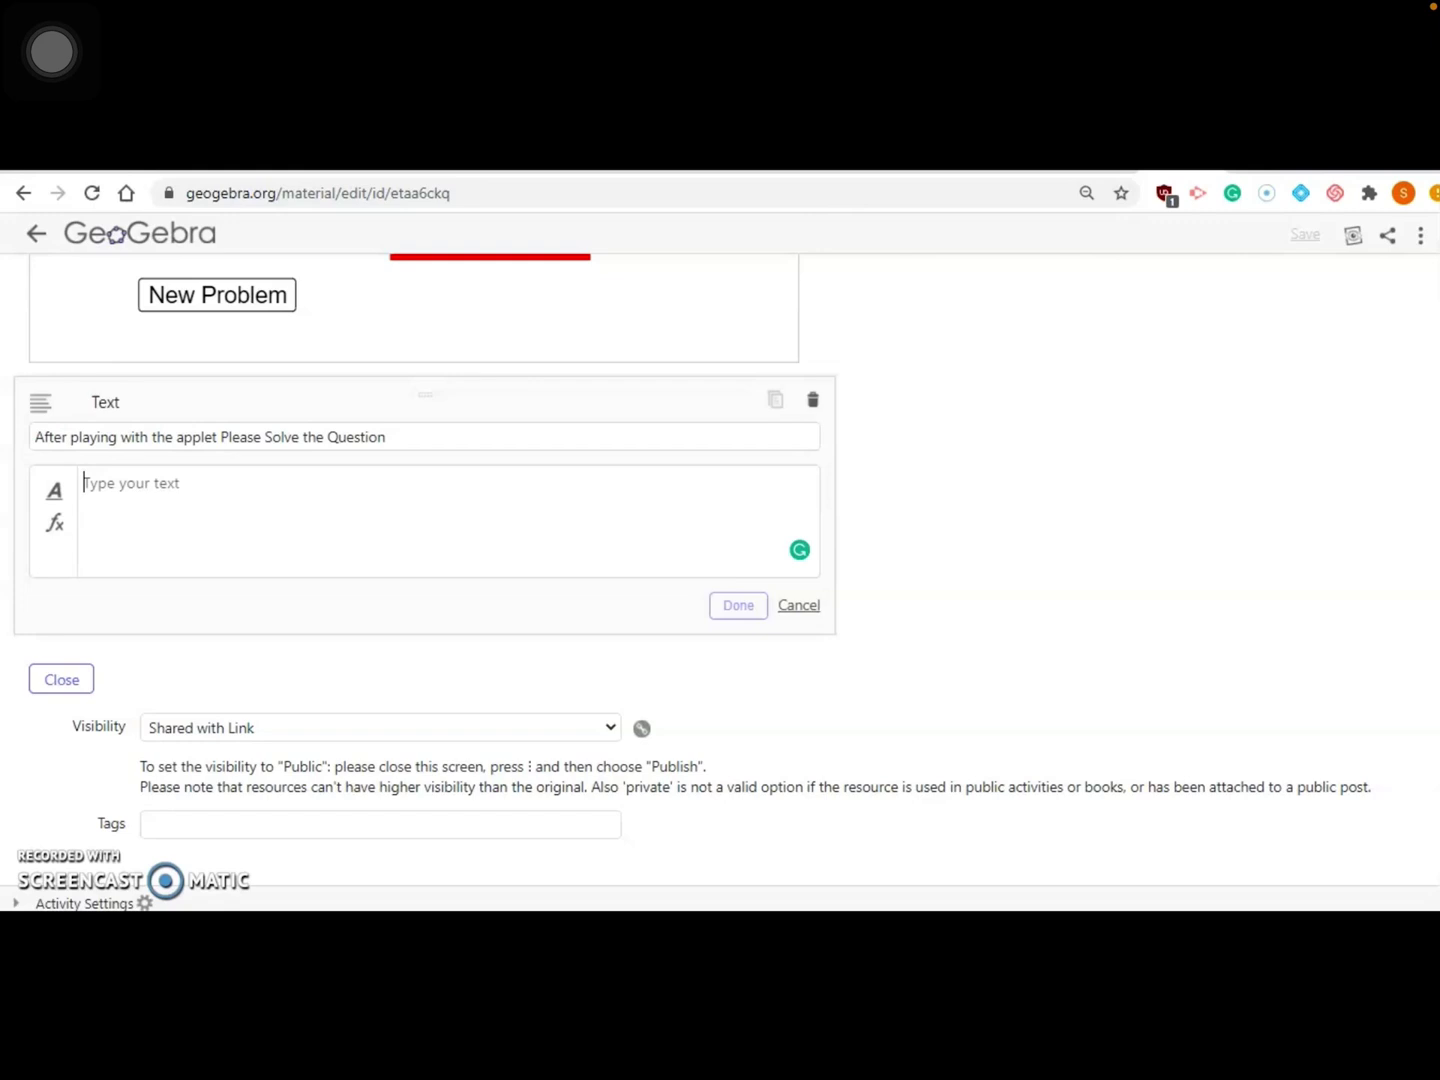
{"action": "type", "text": "Belo"}
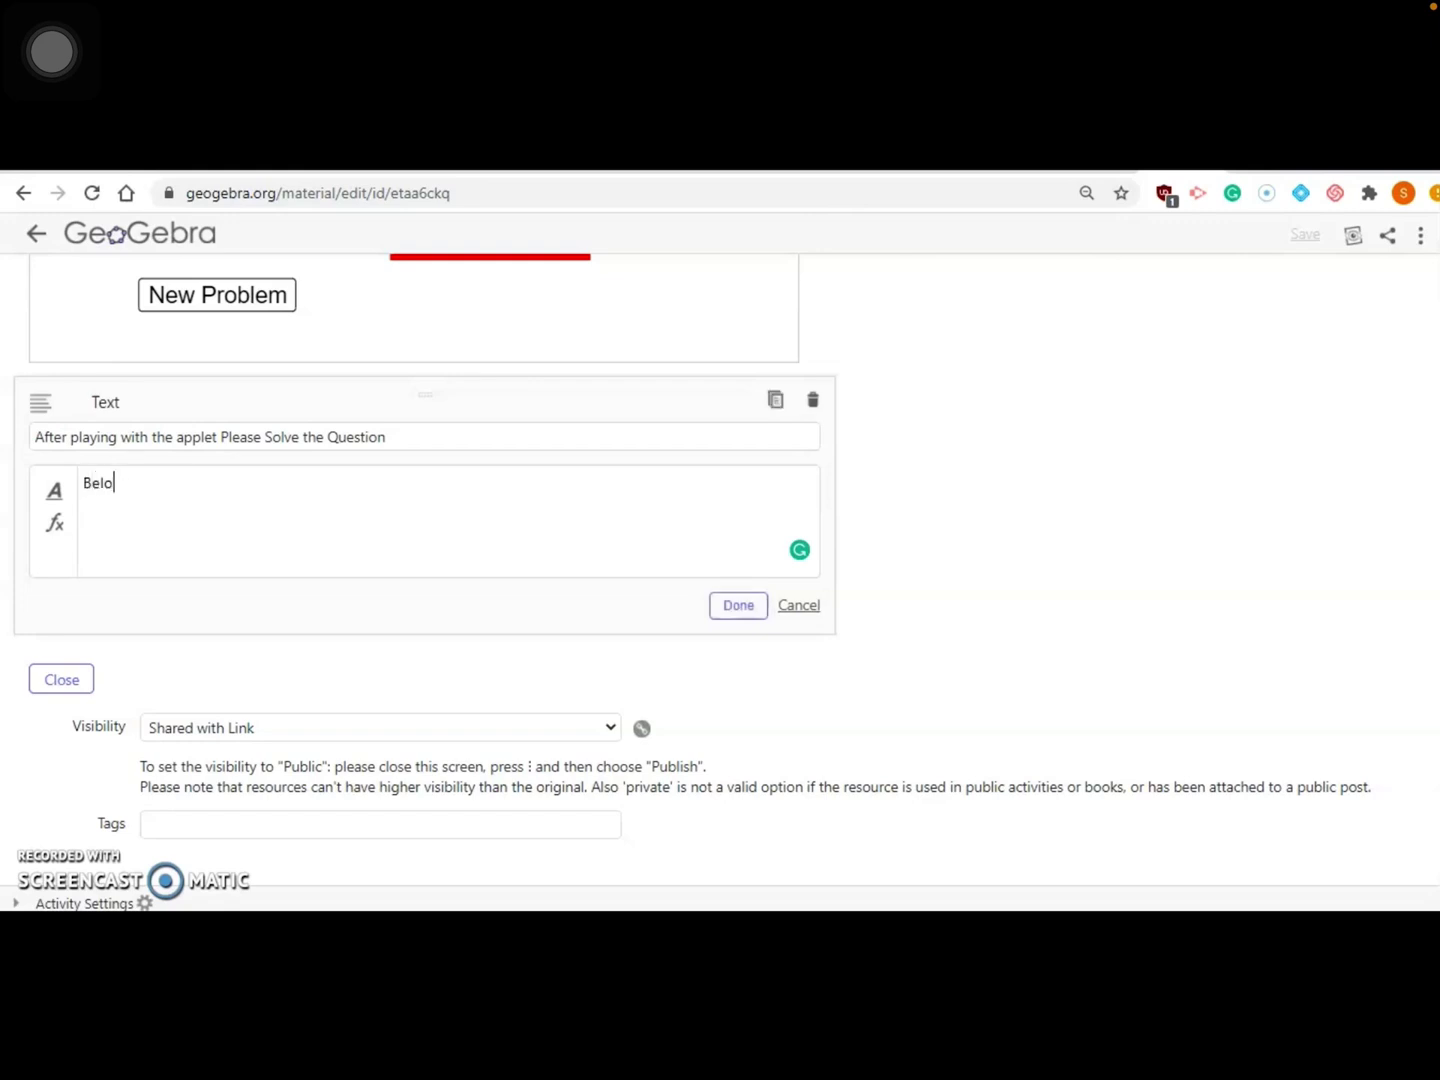
{"action": "type", "text": "w"}
{"action": "left_click", "coordinate": [738, 605]}
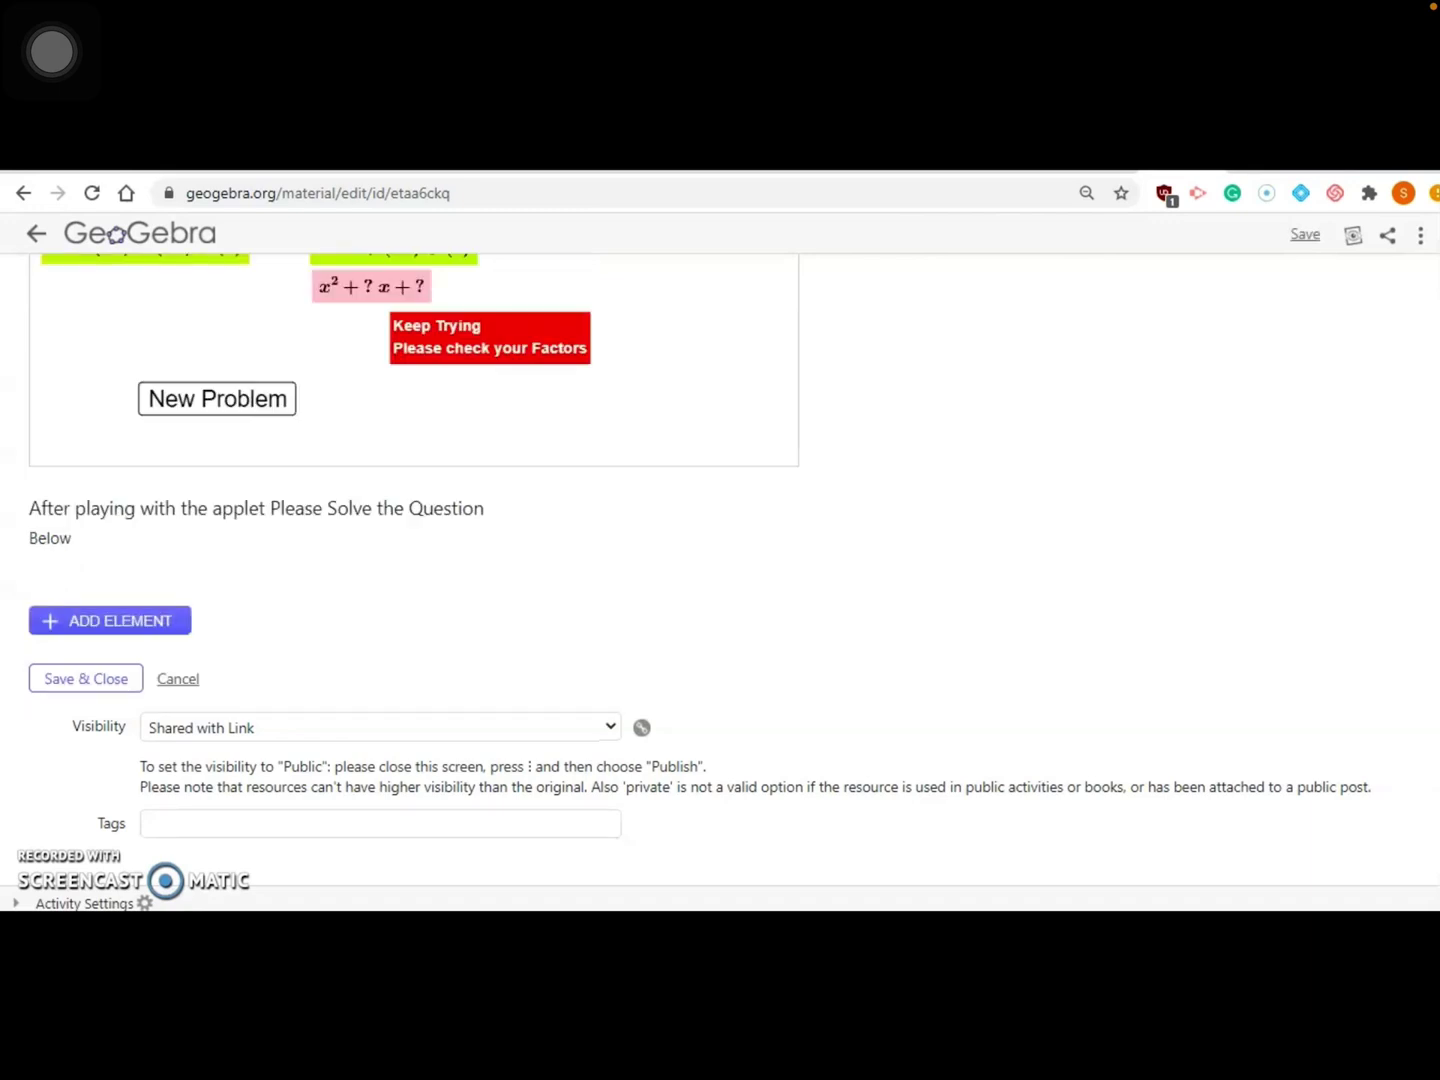
Step: Add a question element under the text and enter "Q1" as its heading
{"action": "left_click", "coordinate": [110, 620]}
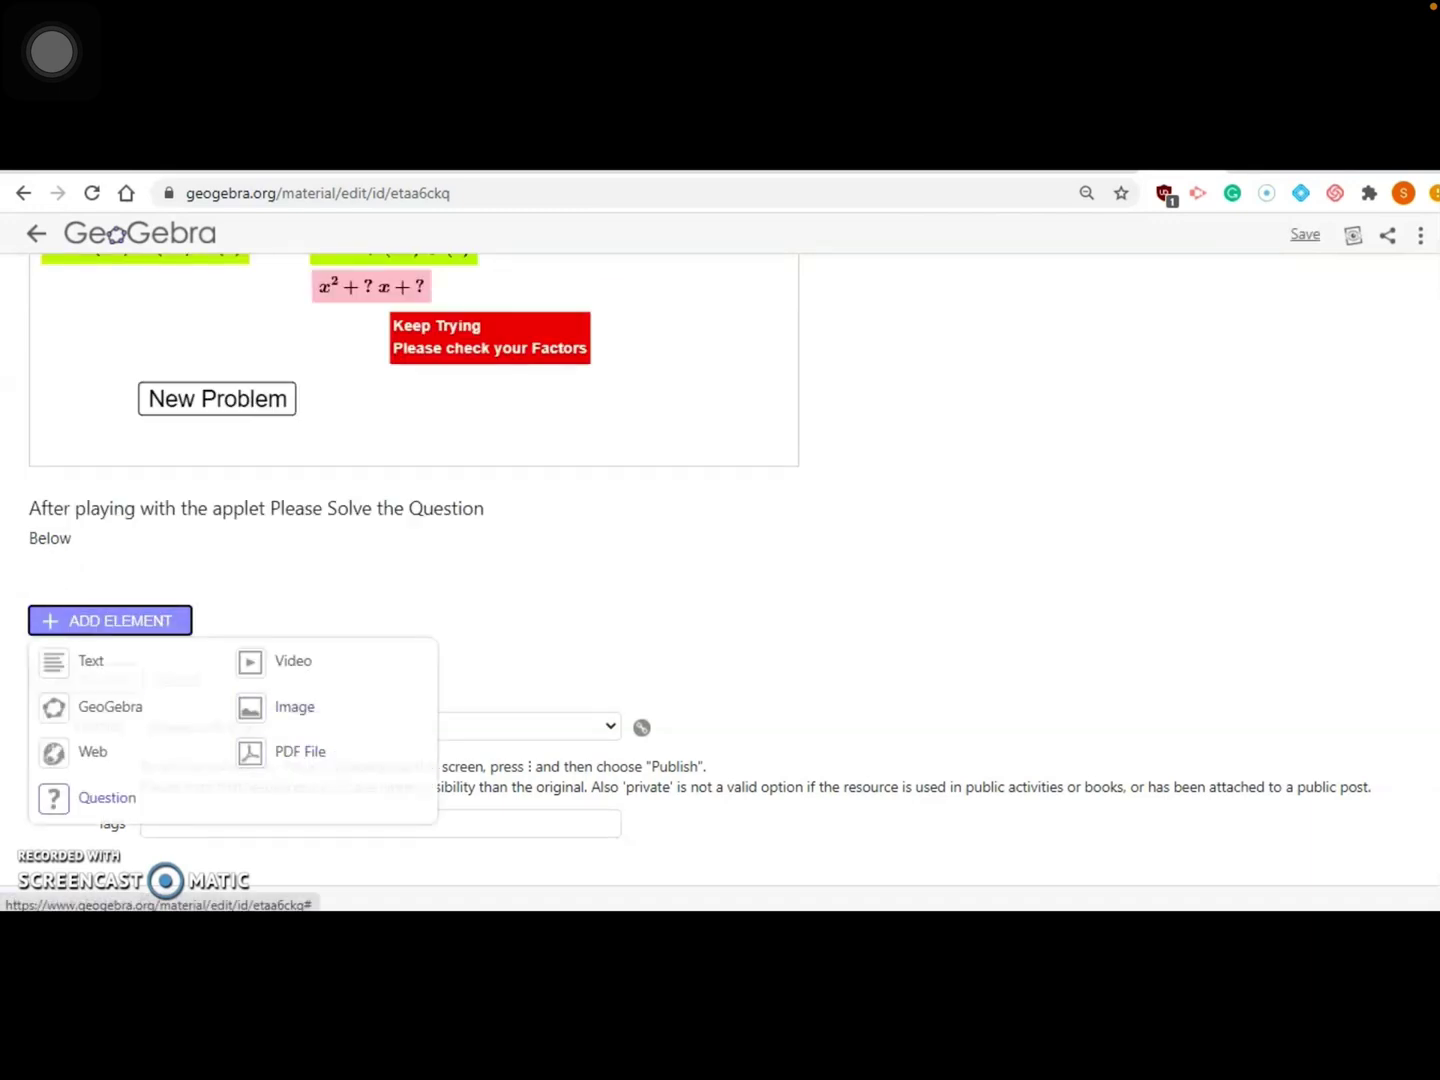
{"action": "left_click", "coordinate": [107, 796]}
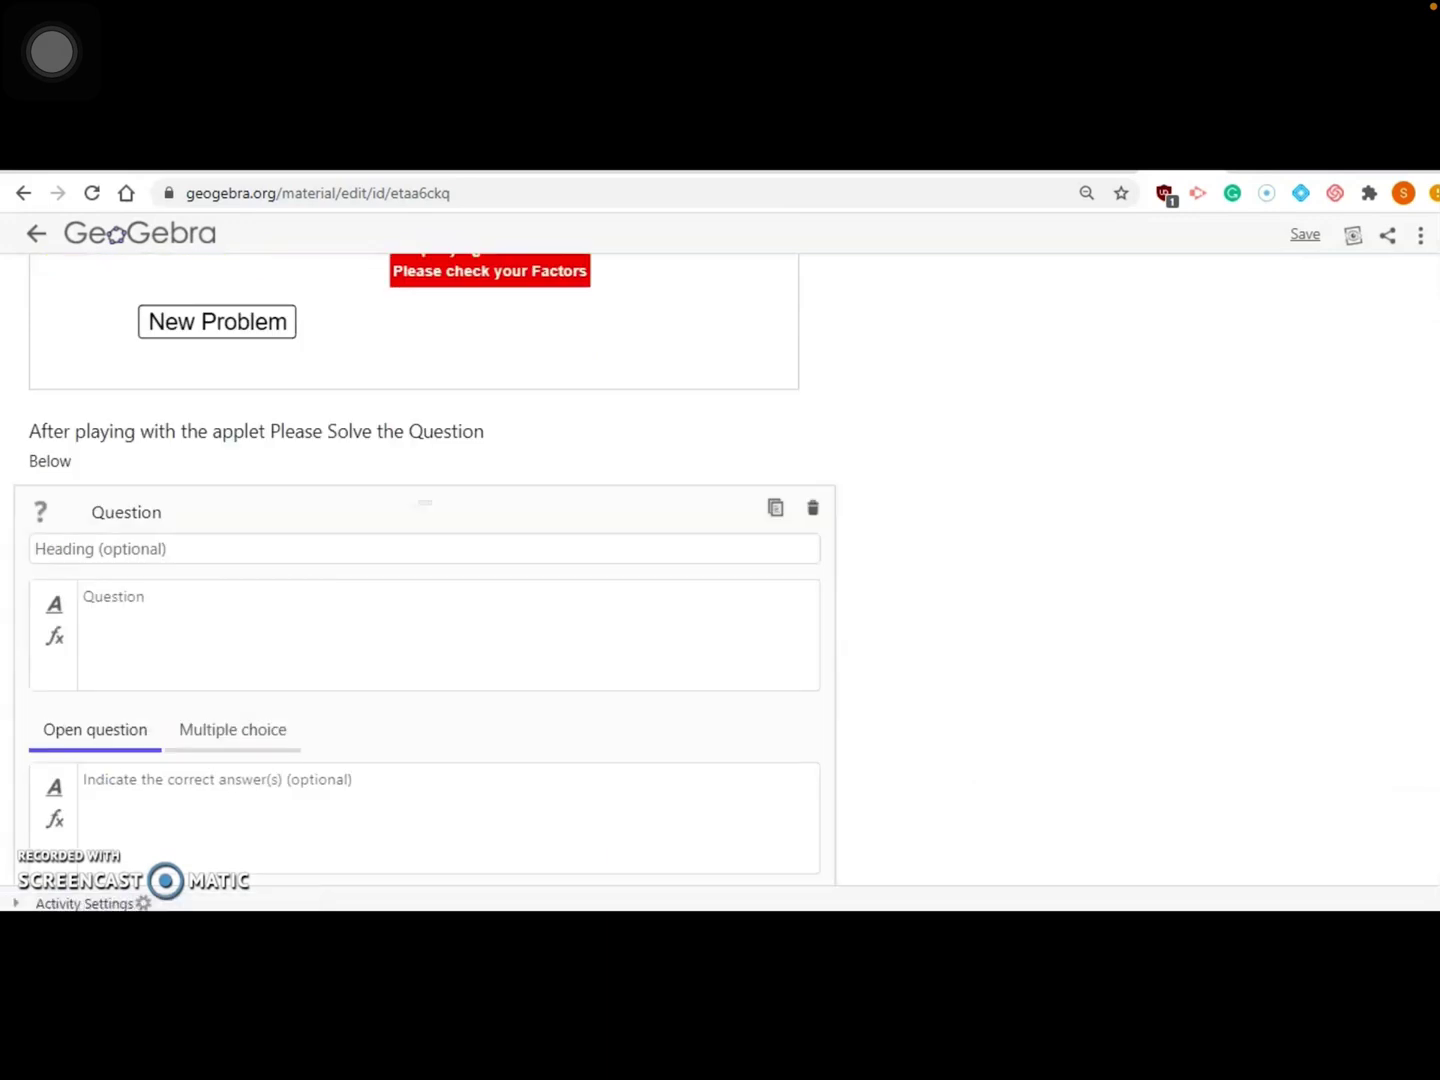
{"action": "left_click", "coordinate": [107, 549]}
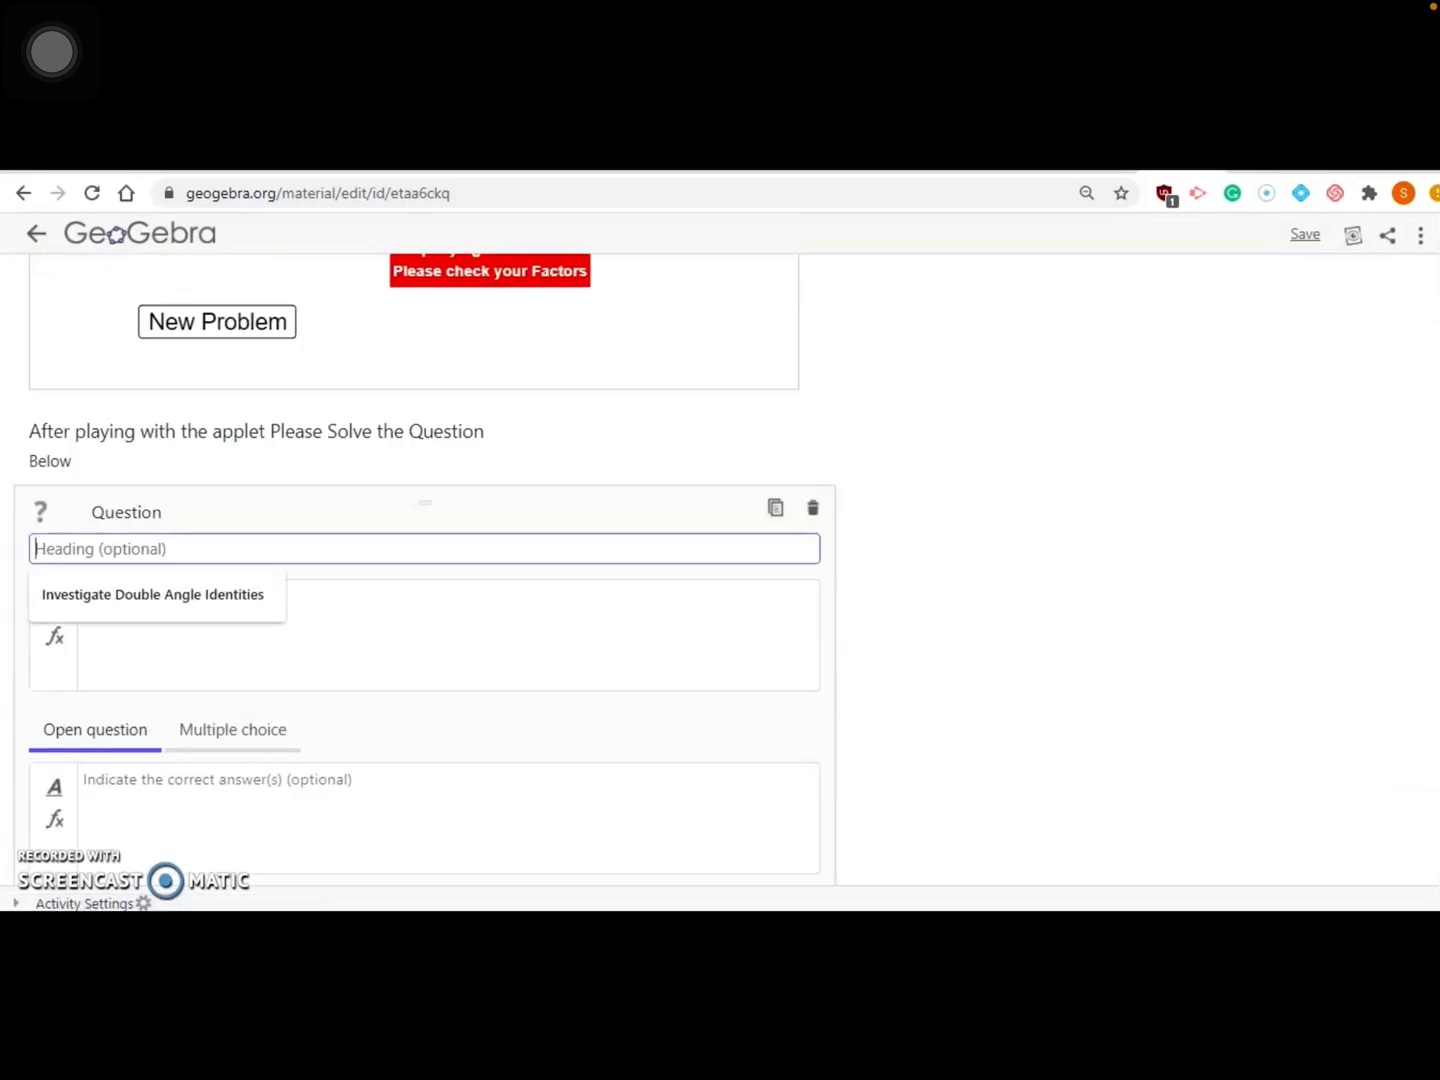
{"action": "type", "text": "Q1"}
{"action": "key", "text": "Tab"}
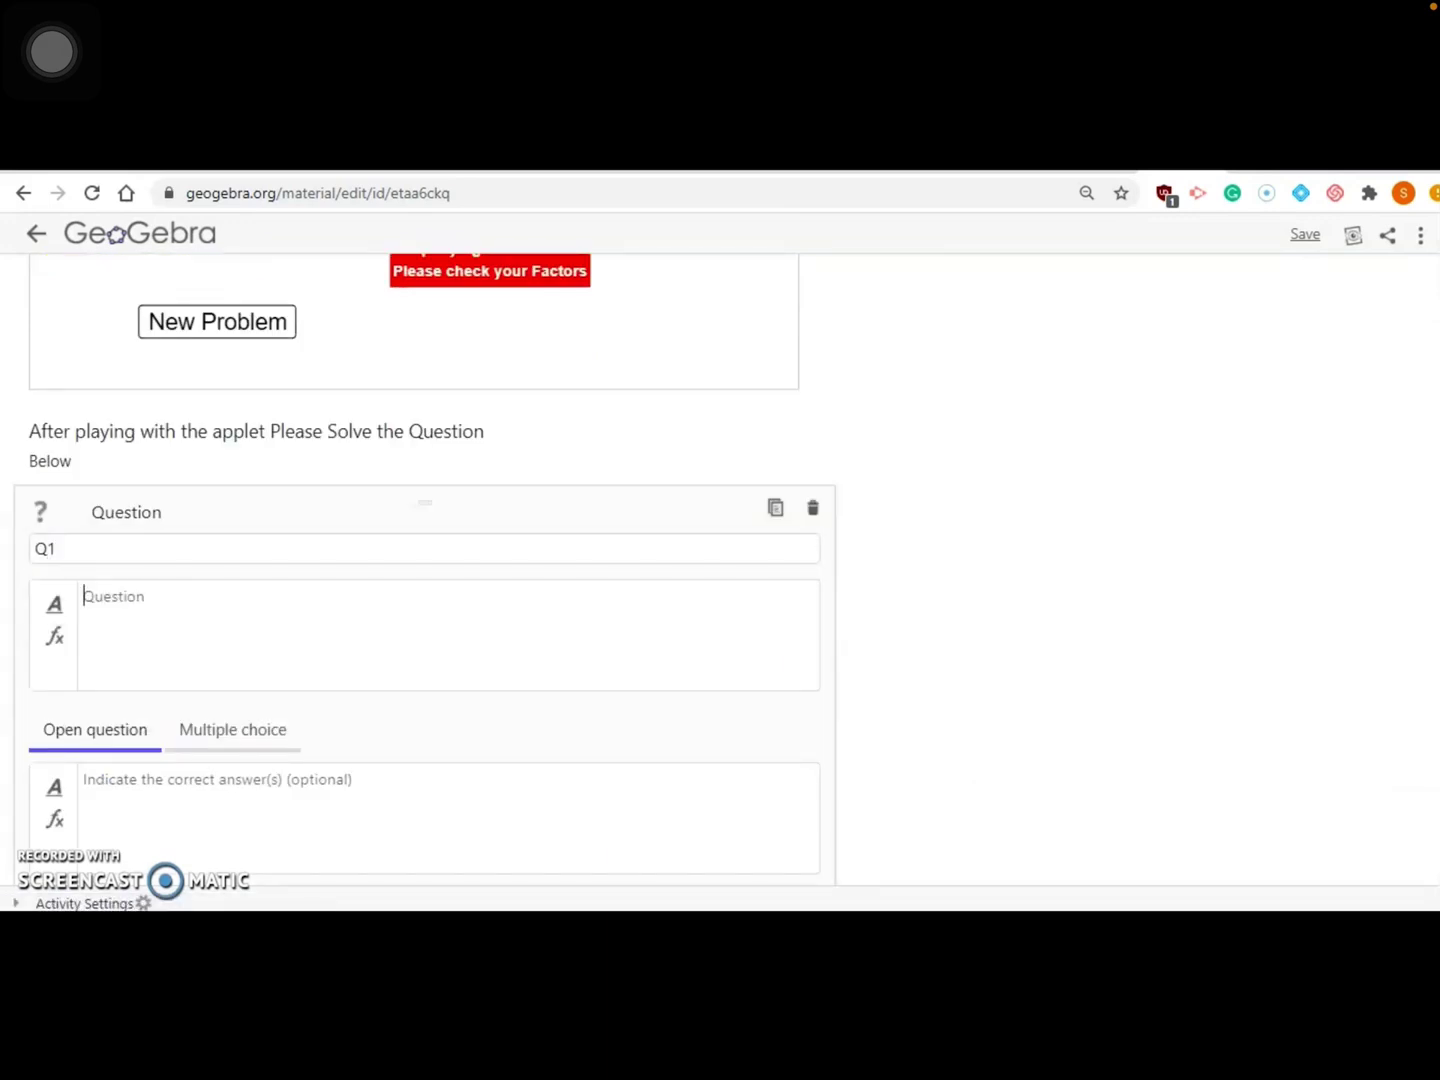
Step: Extend the question's heading to "Q1. Faatorize", leaving the question text empty
{"action": "type", "text": "Fcatorize"}
{"action": "left_click_drag", "start_coordinate": [146, 598], "coordinate": [83, 597]}
{"action": "key", "text": "ctrl+c"}
{"action": "key", "text": "BackSpace"}
{"action": "left_click", "coordinate": [59, 549]}
{"action": "type", "text": "."}
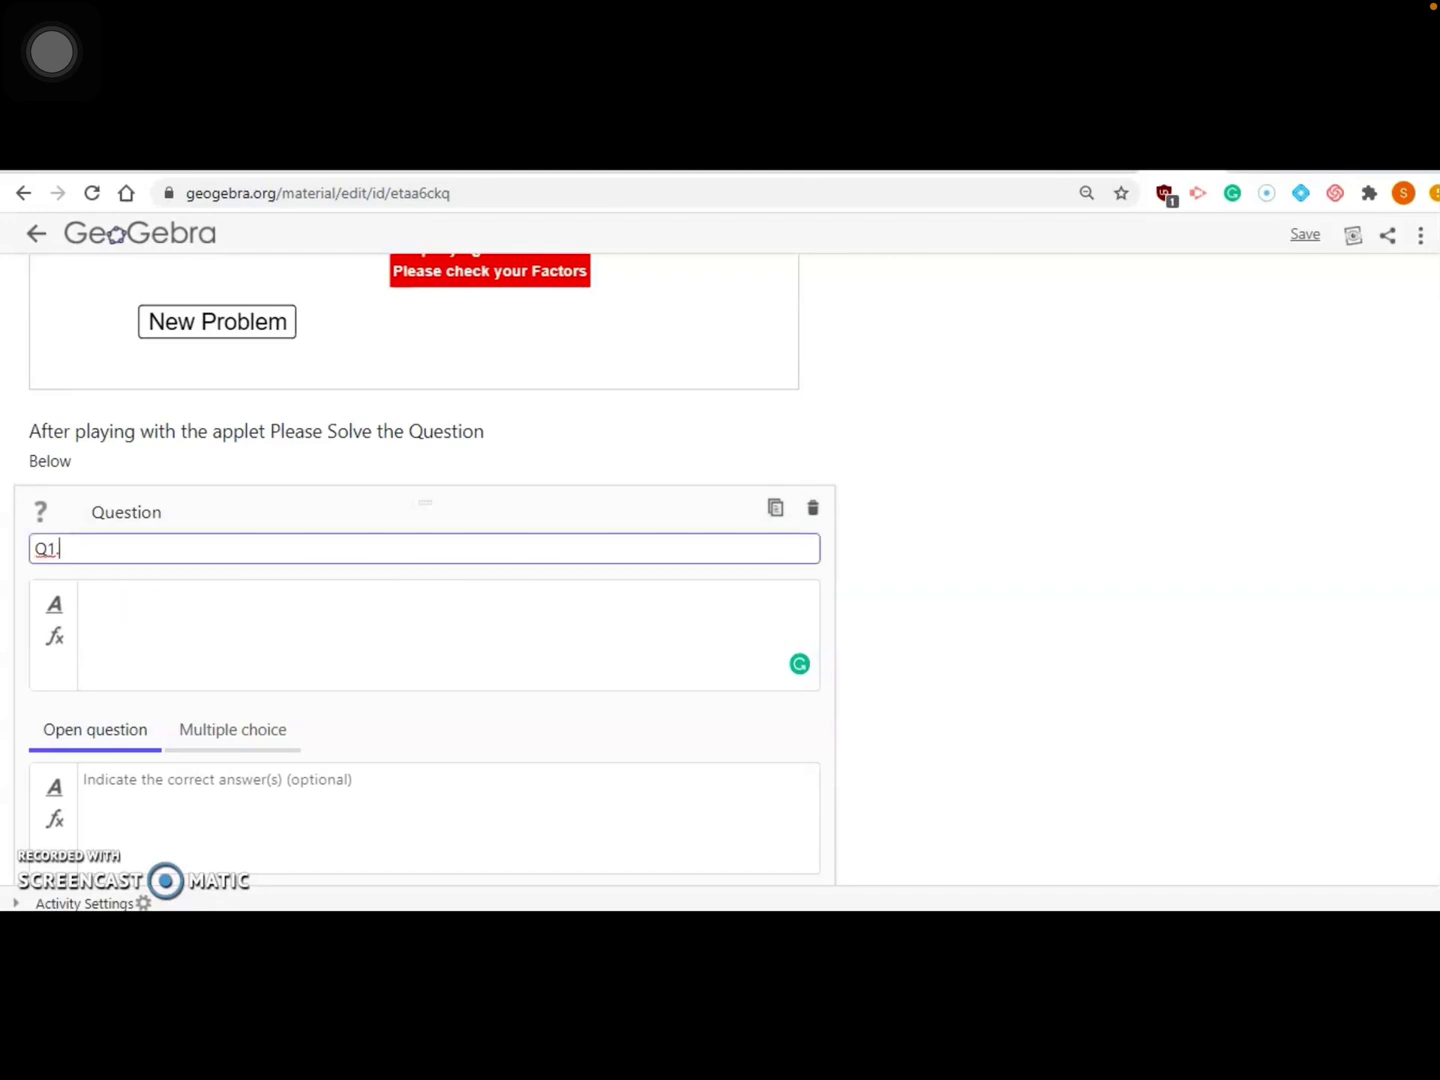
{"action": "key", "text": "ctrl+v"}
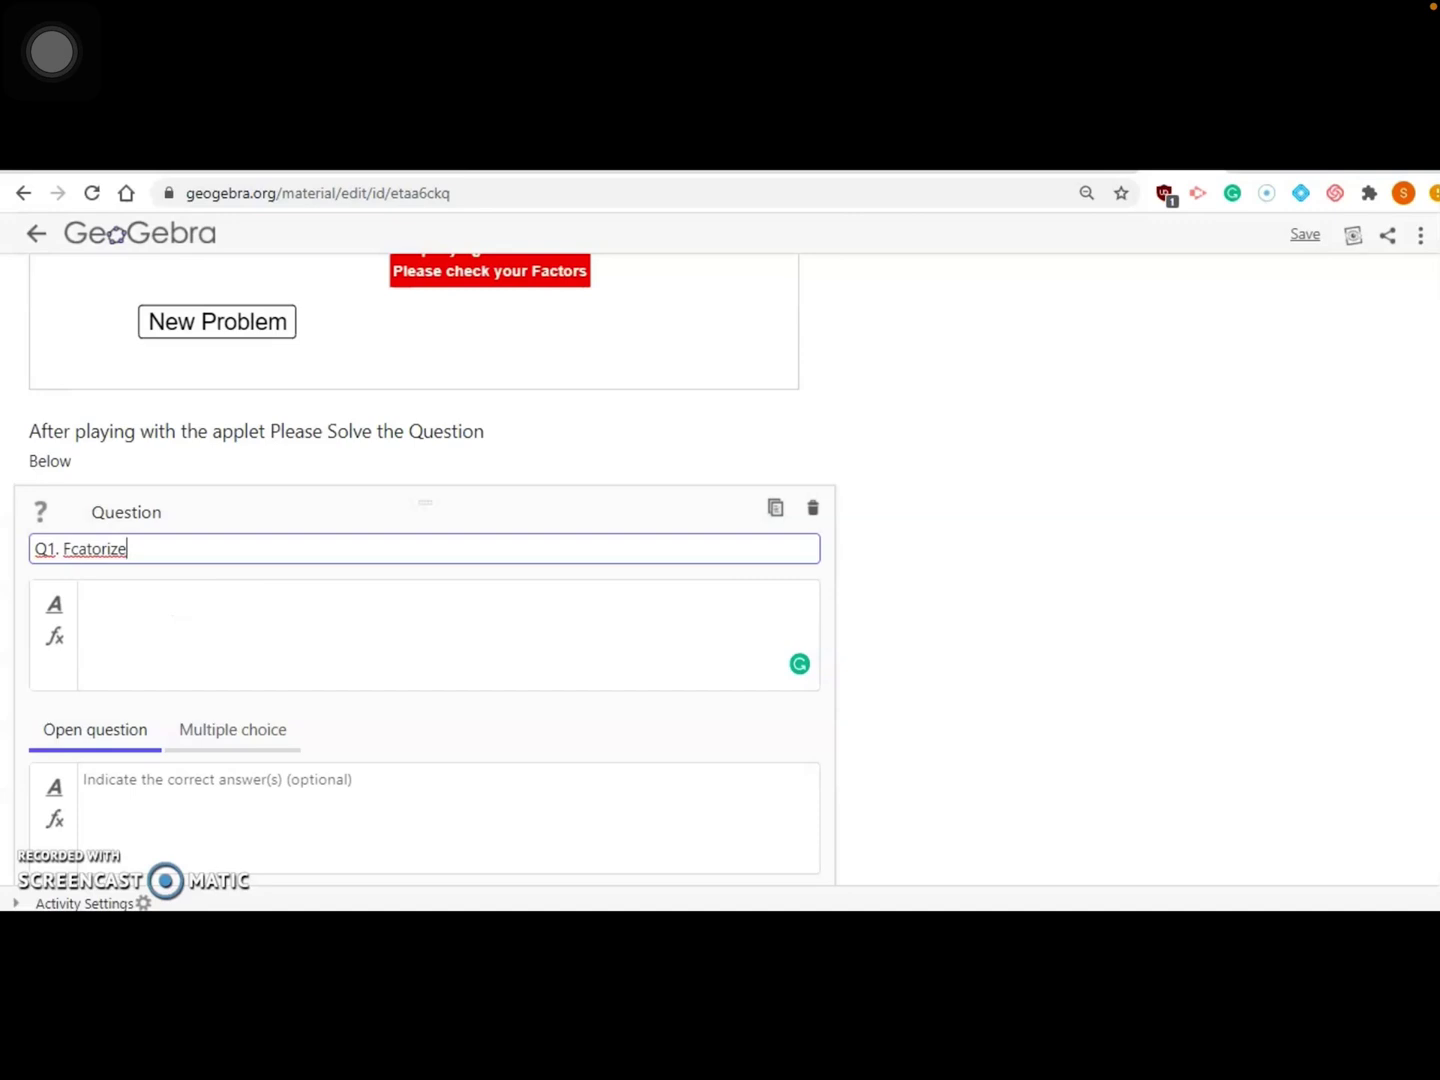
{"action": "left_click", "coordinate": [84, 596]}
{"action": "left_click", "coordinate": [79, 549]}
{"action": "key", "text": "BackSpace"}
{"action": "type", "text": "c"}
{"action": "left_click", "coordinate": [85, 597]}
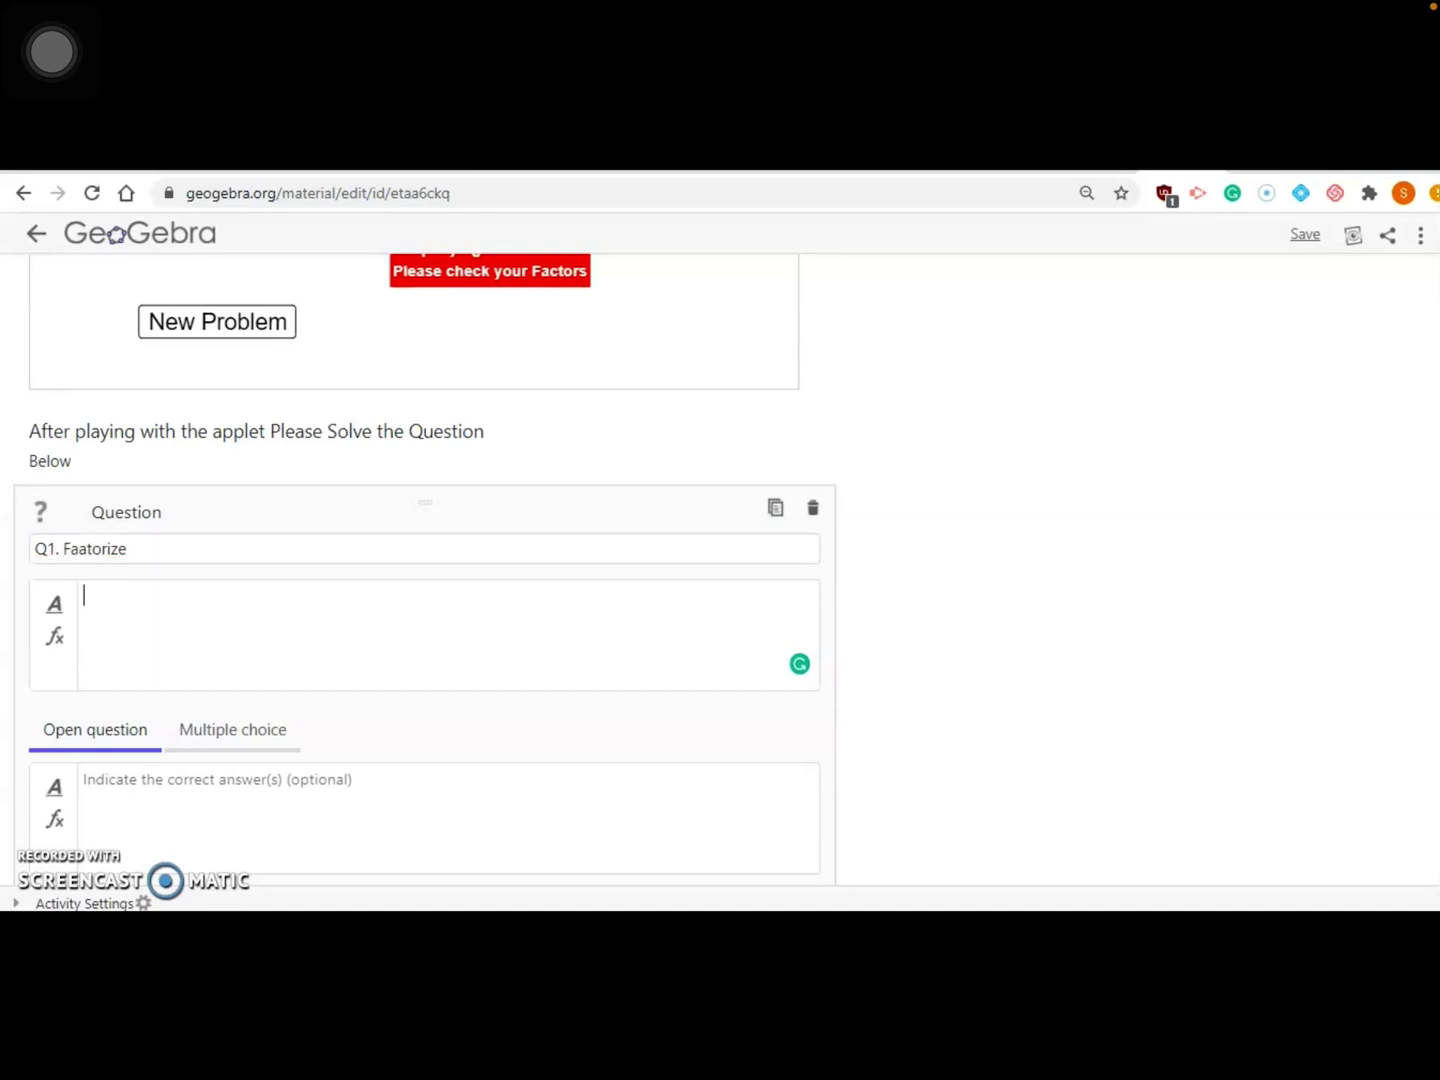
Step: Insert the math expression x² − 9x + 20 as the text of question Q1
{"action": "left_click", "coordinate": [55, 636]}
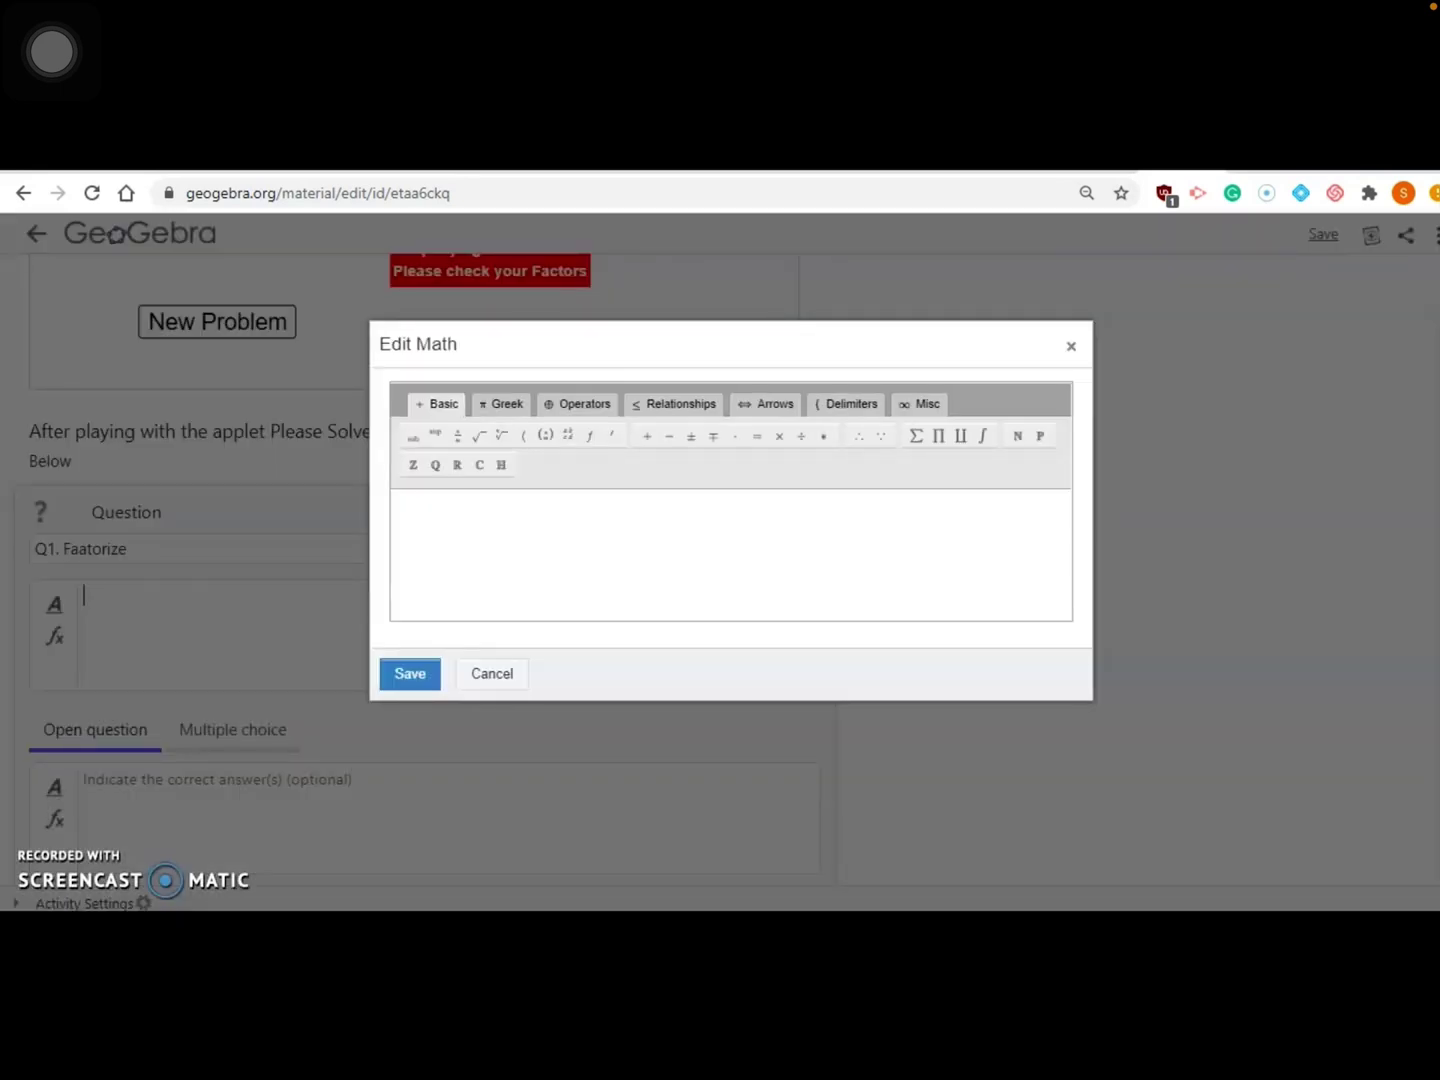
{"action": "left_click", "coordinate": [491, 672]}
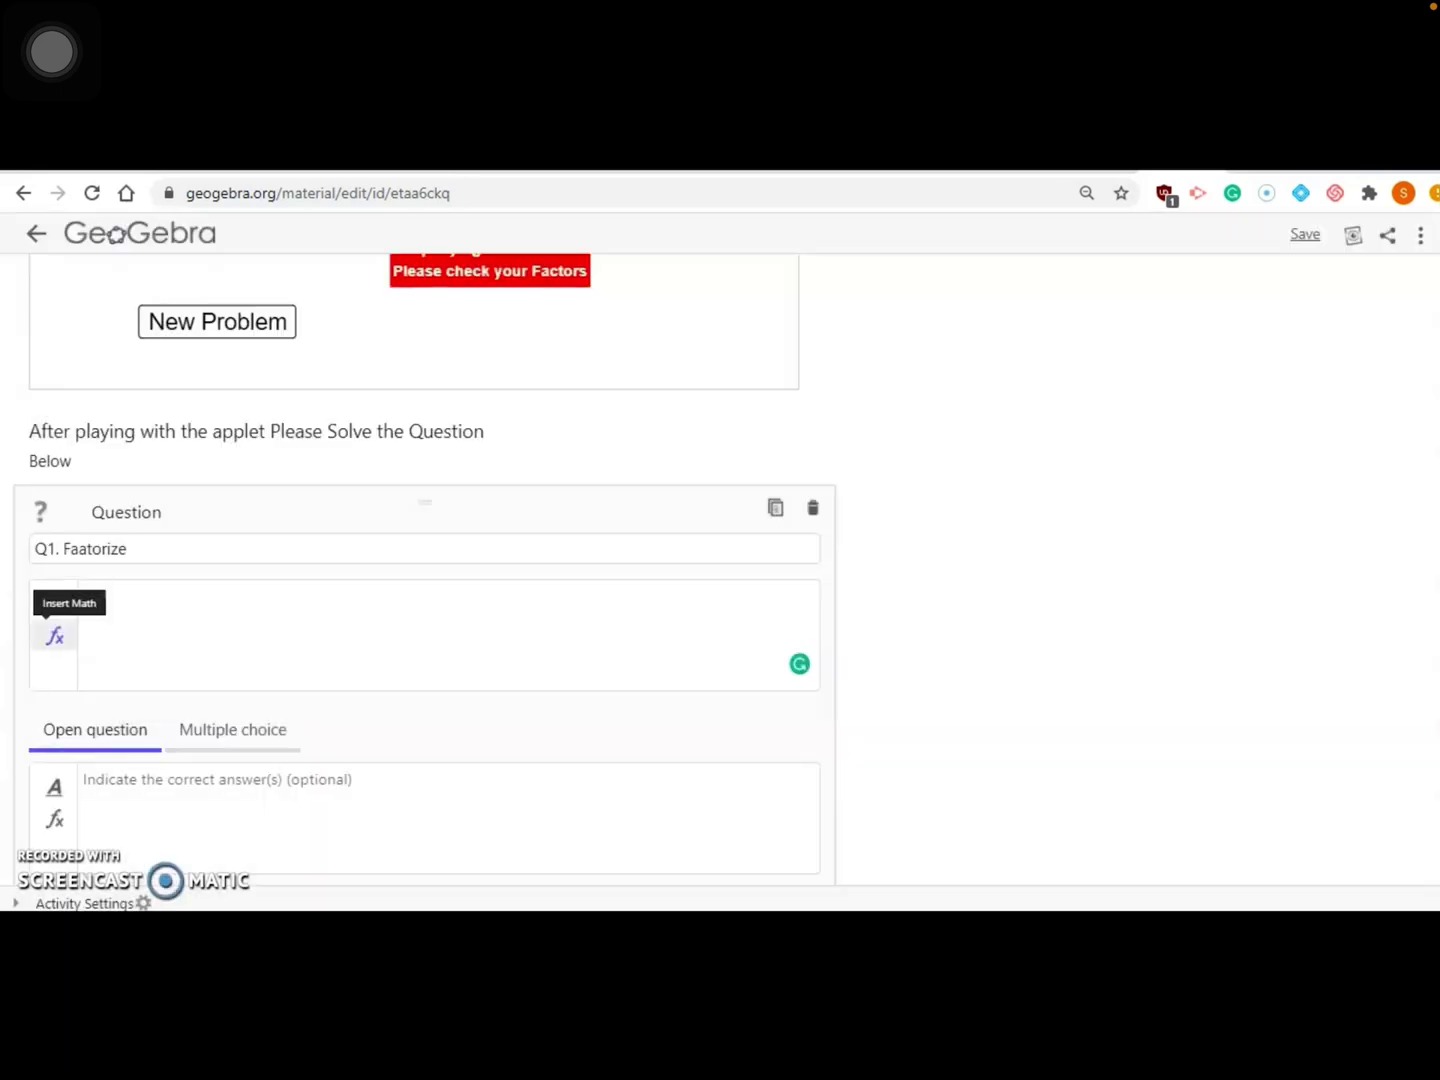
{"action": "left_click", "coordinate": [56, 636]}
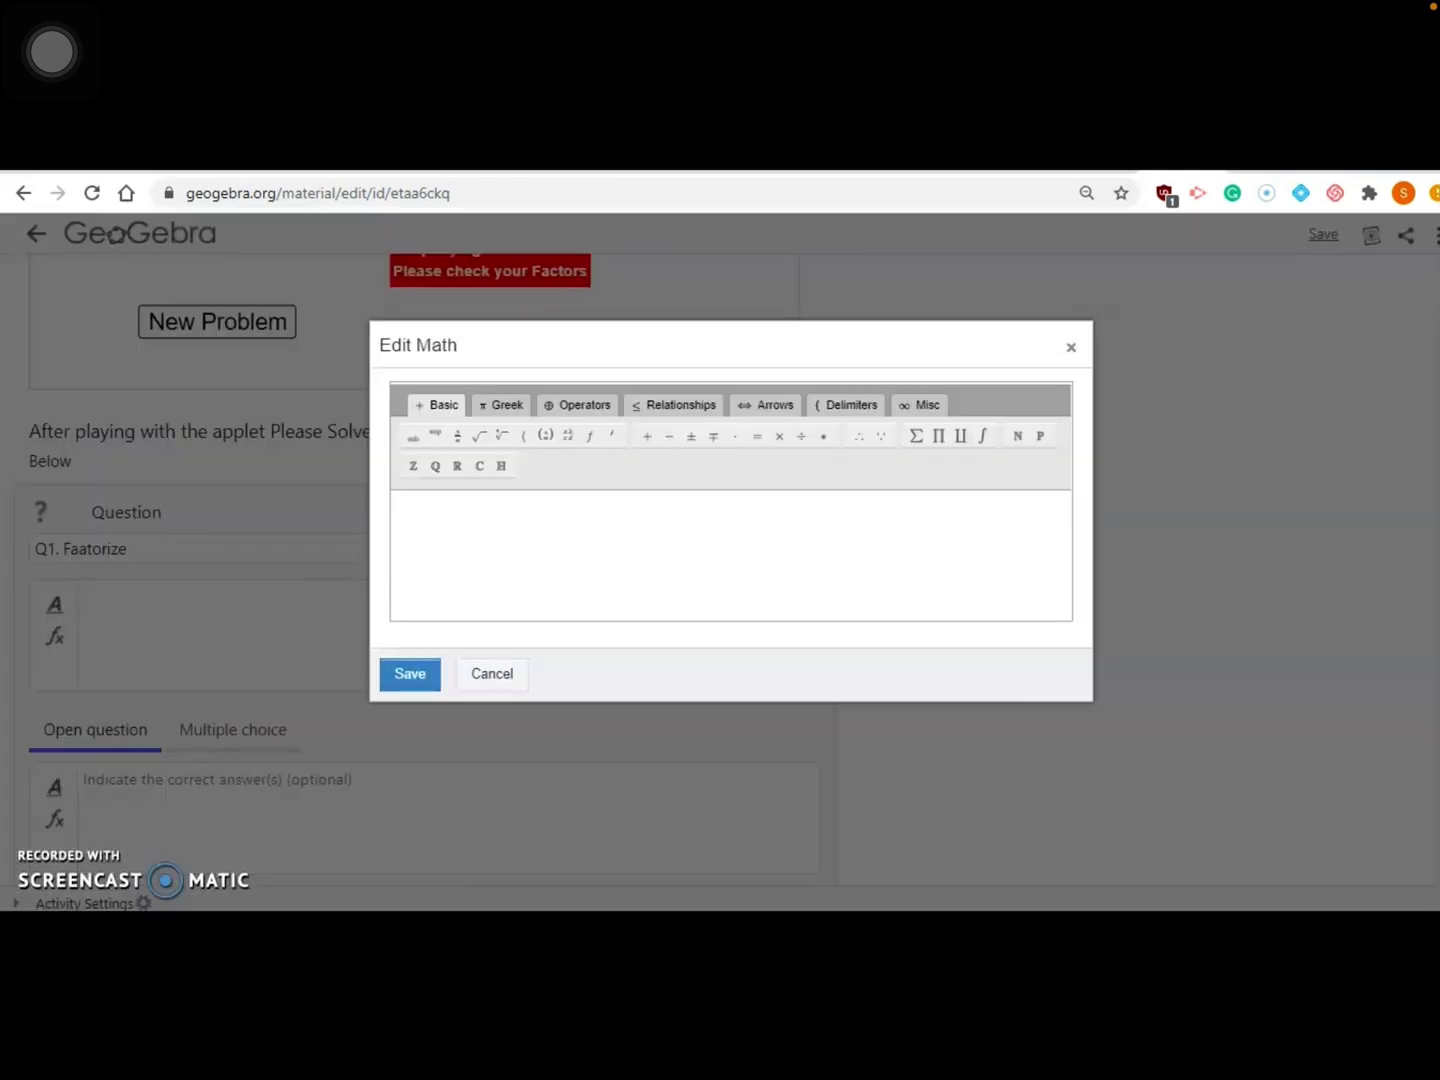
{"action": "type", "text": "x"}
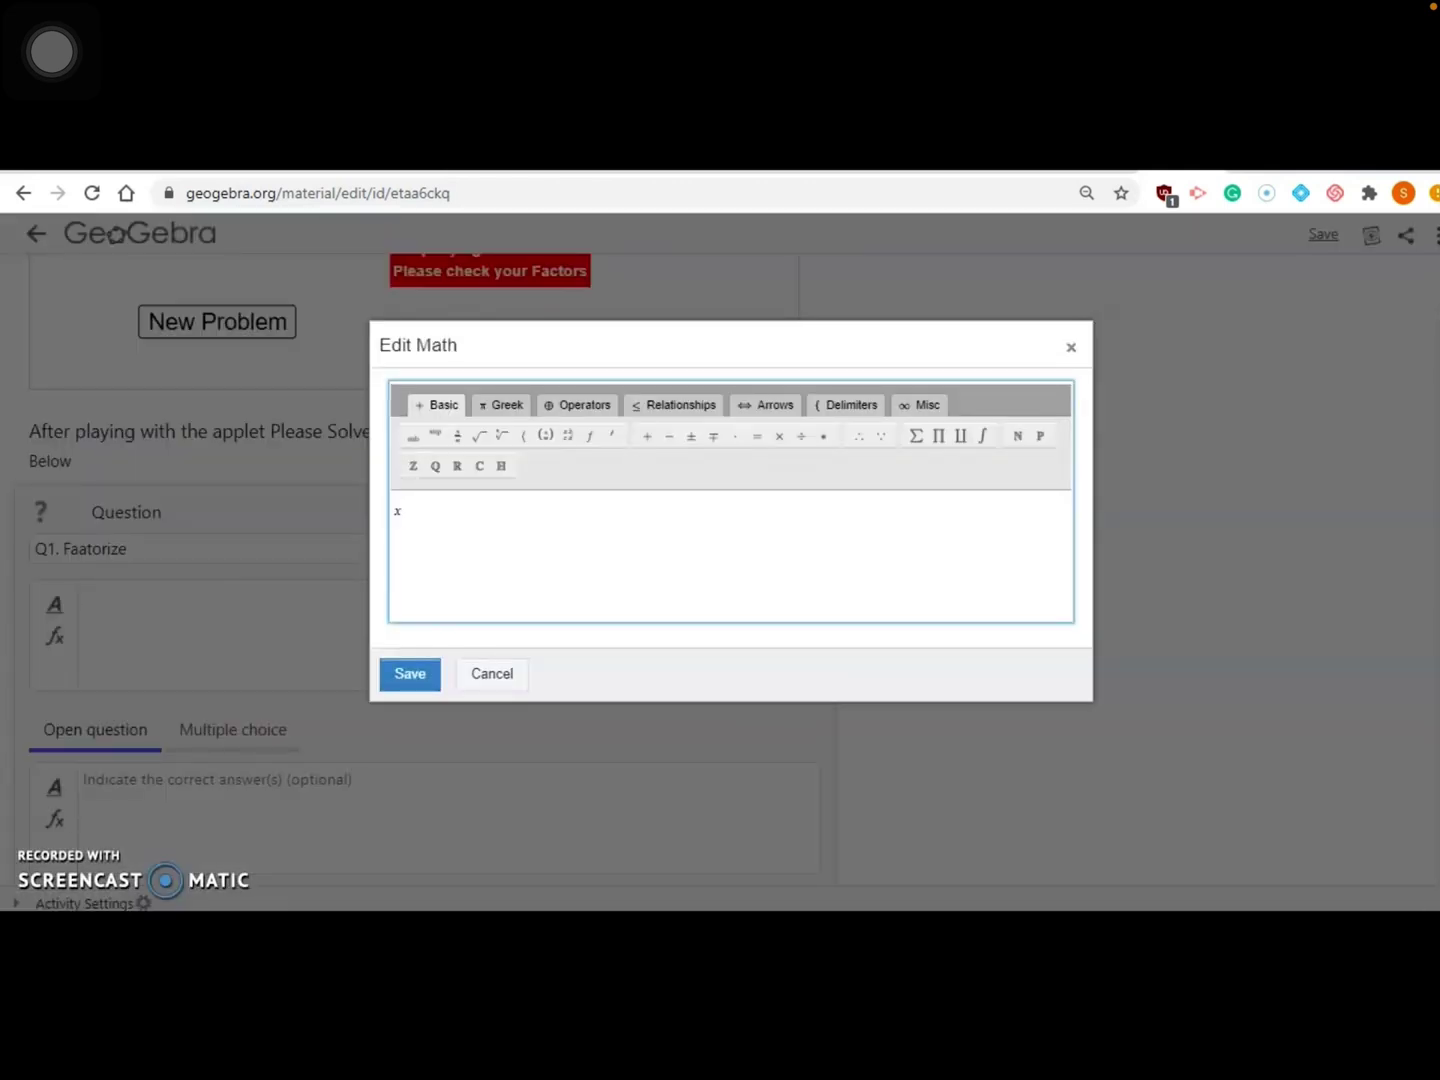
{"action": "type", "text": "^"}
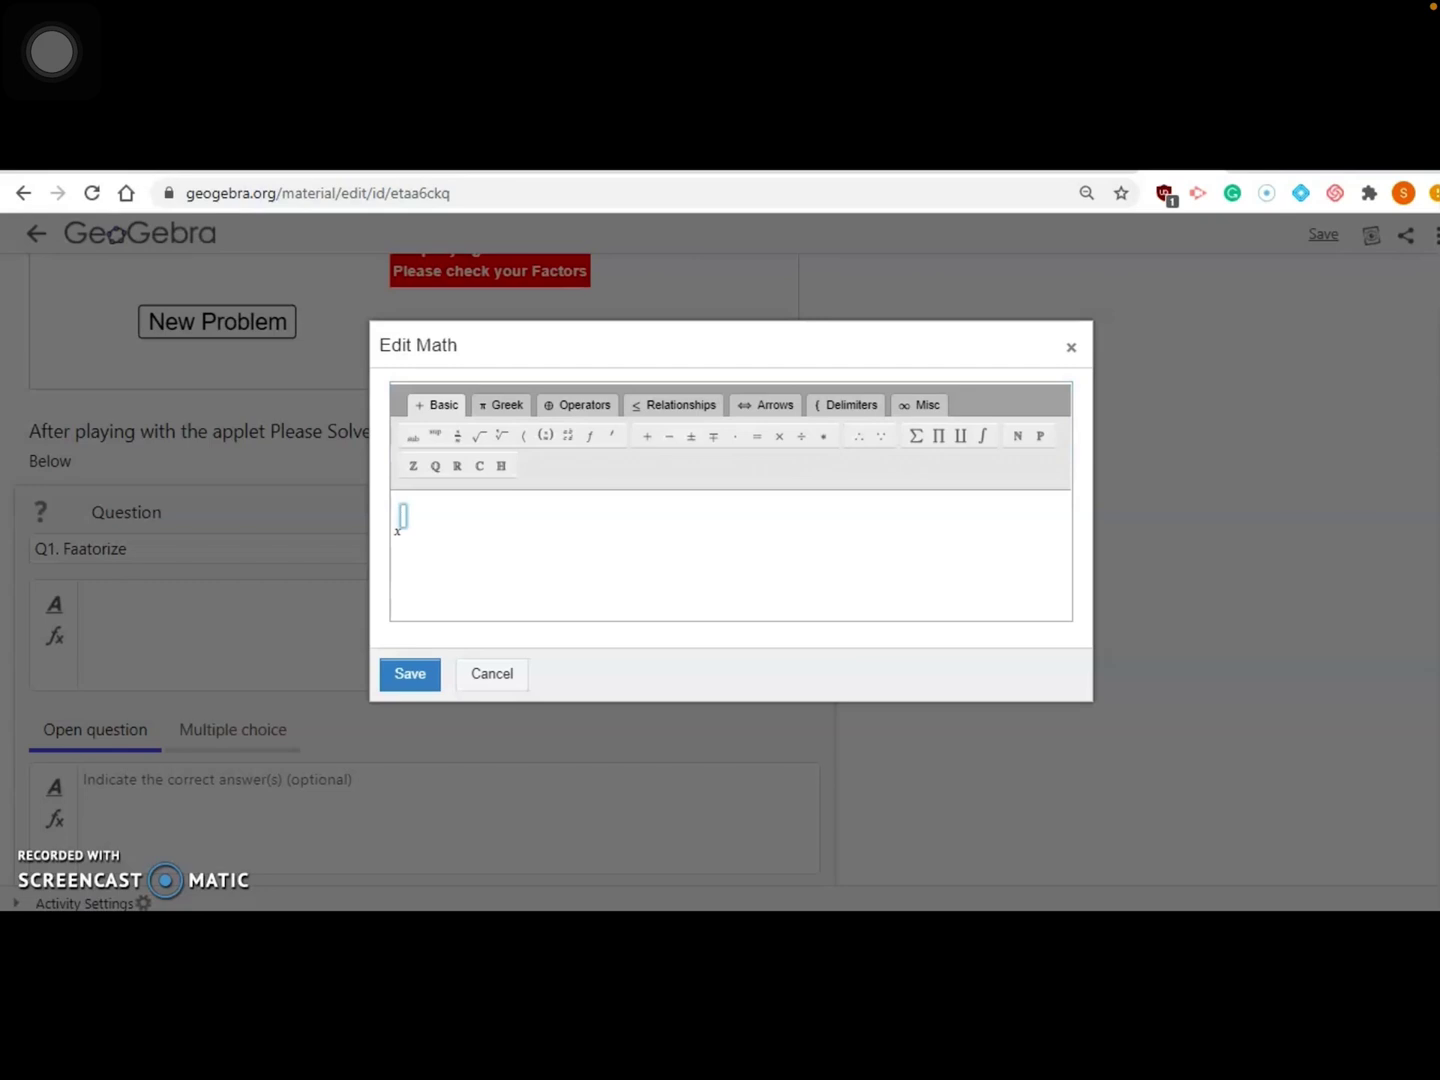
{"action": "type", "text": "2"}
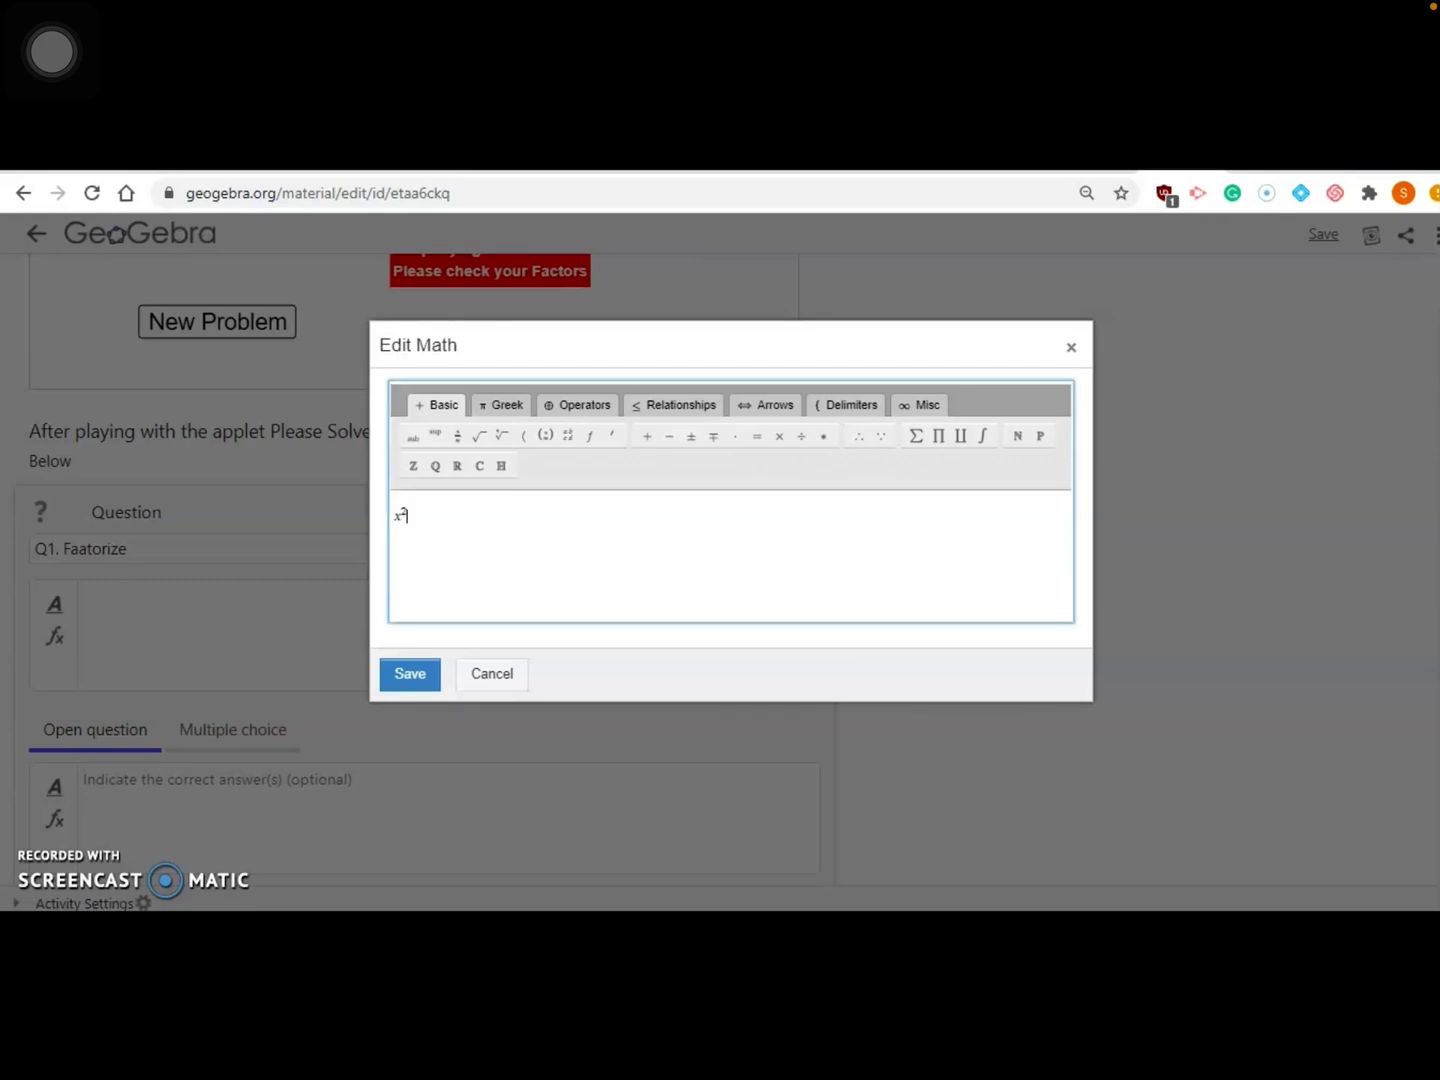
{"action": "key", "text": "Right"}
{"action": "type", "text": "-"}
{"action": "type", "text": "9x-"}
{"action": "type", "text": "20"}
{"action": "left_click", "coordinate": [409, 673]}
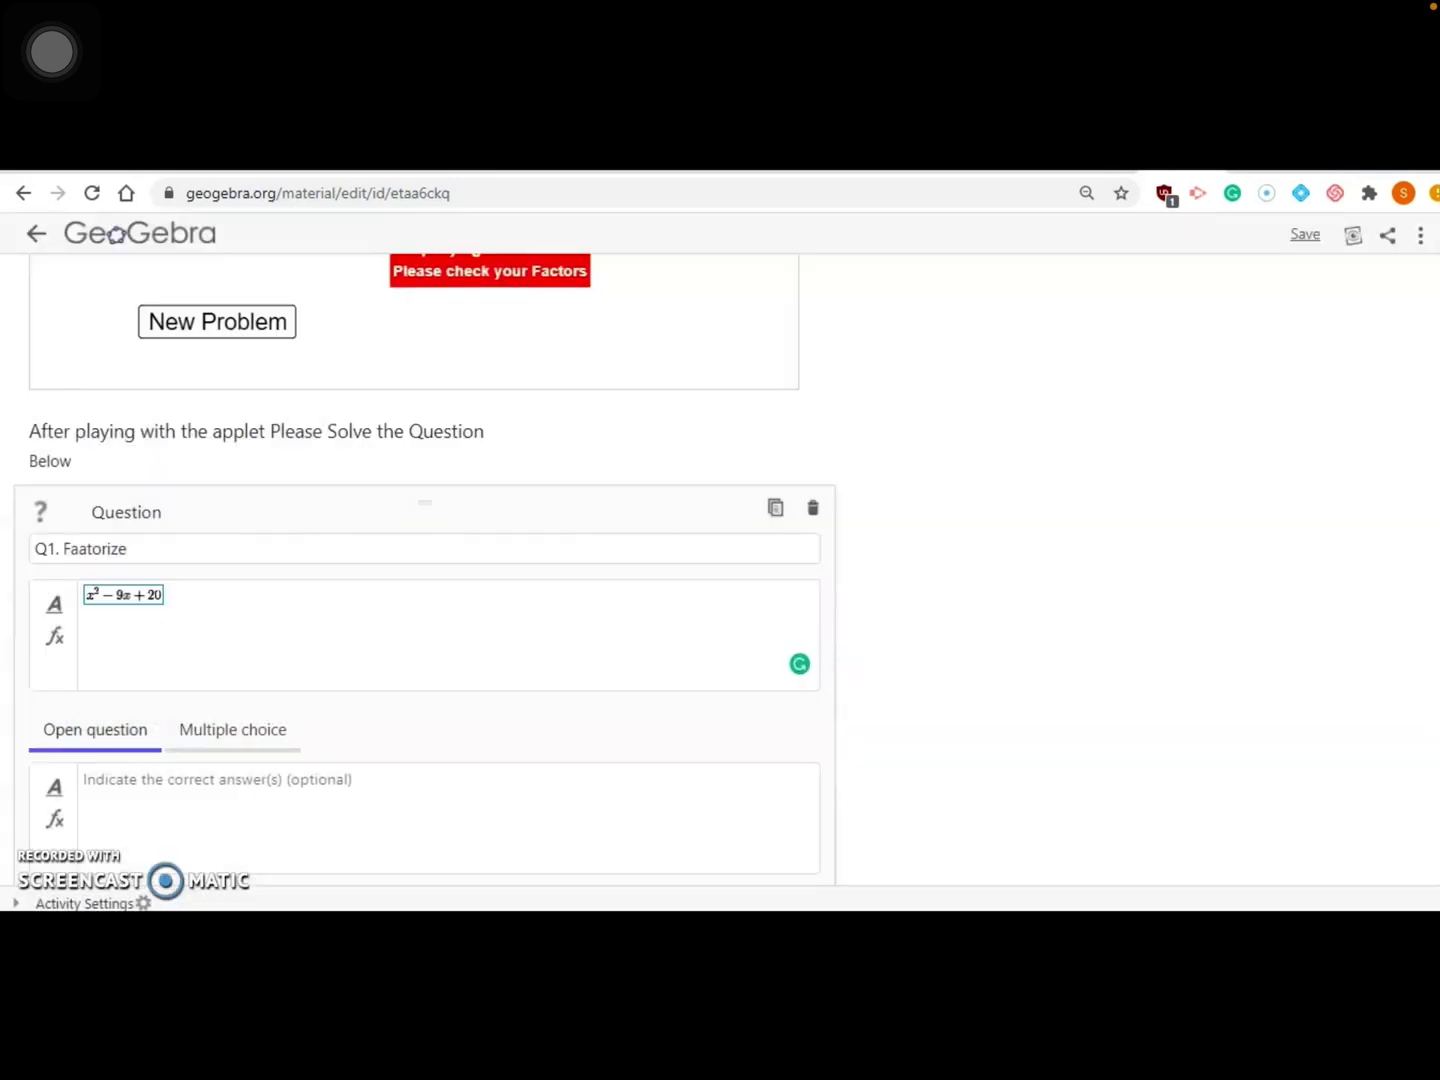
Step: Make the question multiple choice and enter (x+5)(x-4) as the first answer
{"action": "scroll", "coordinate": [700, 570], "scroll_direction": "down", "scroll_amount": 2}
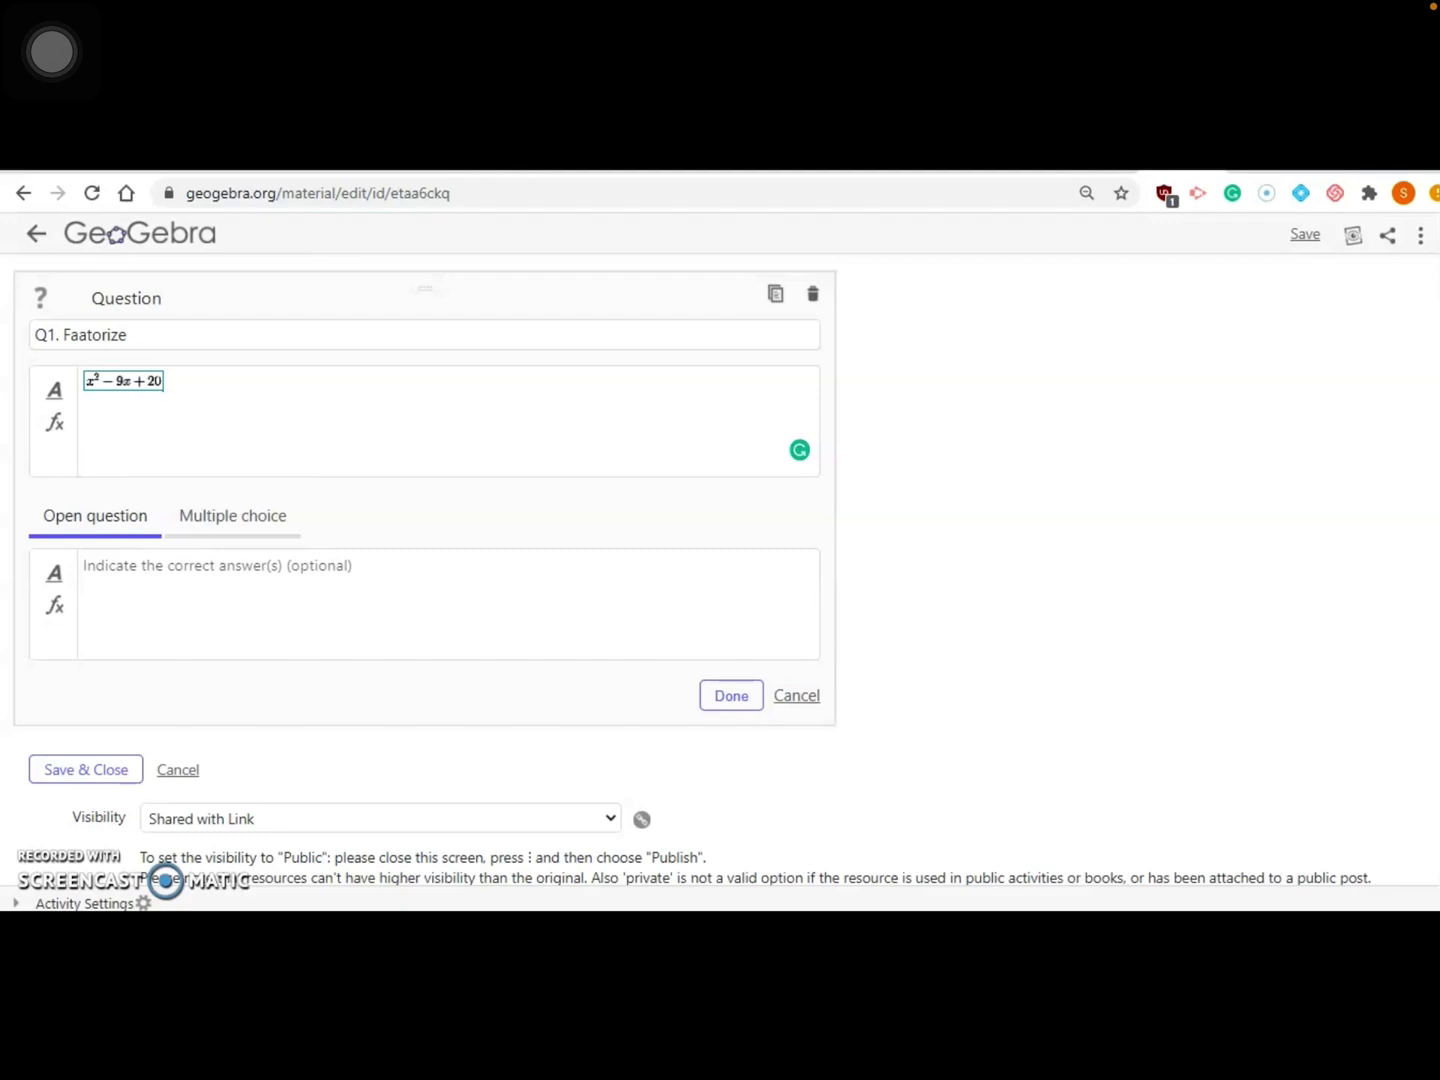
{"action": "left_click", "coordinate": [232, 515]}
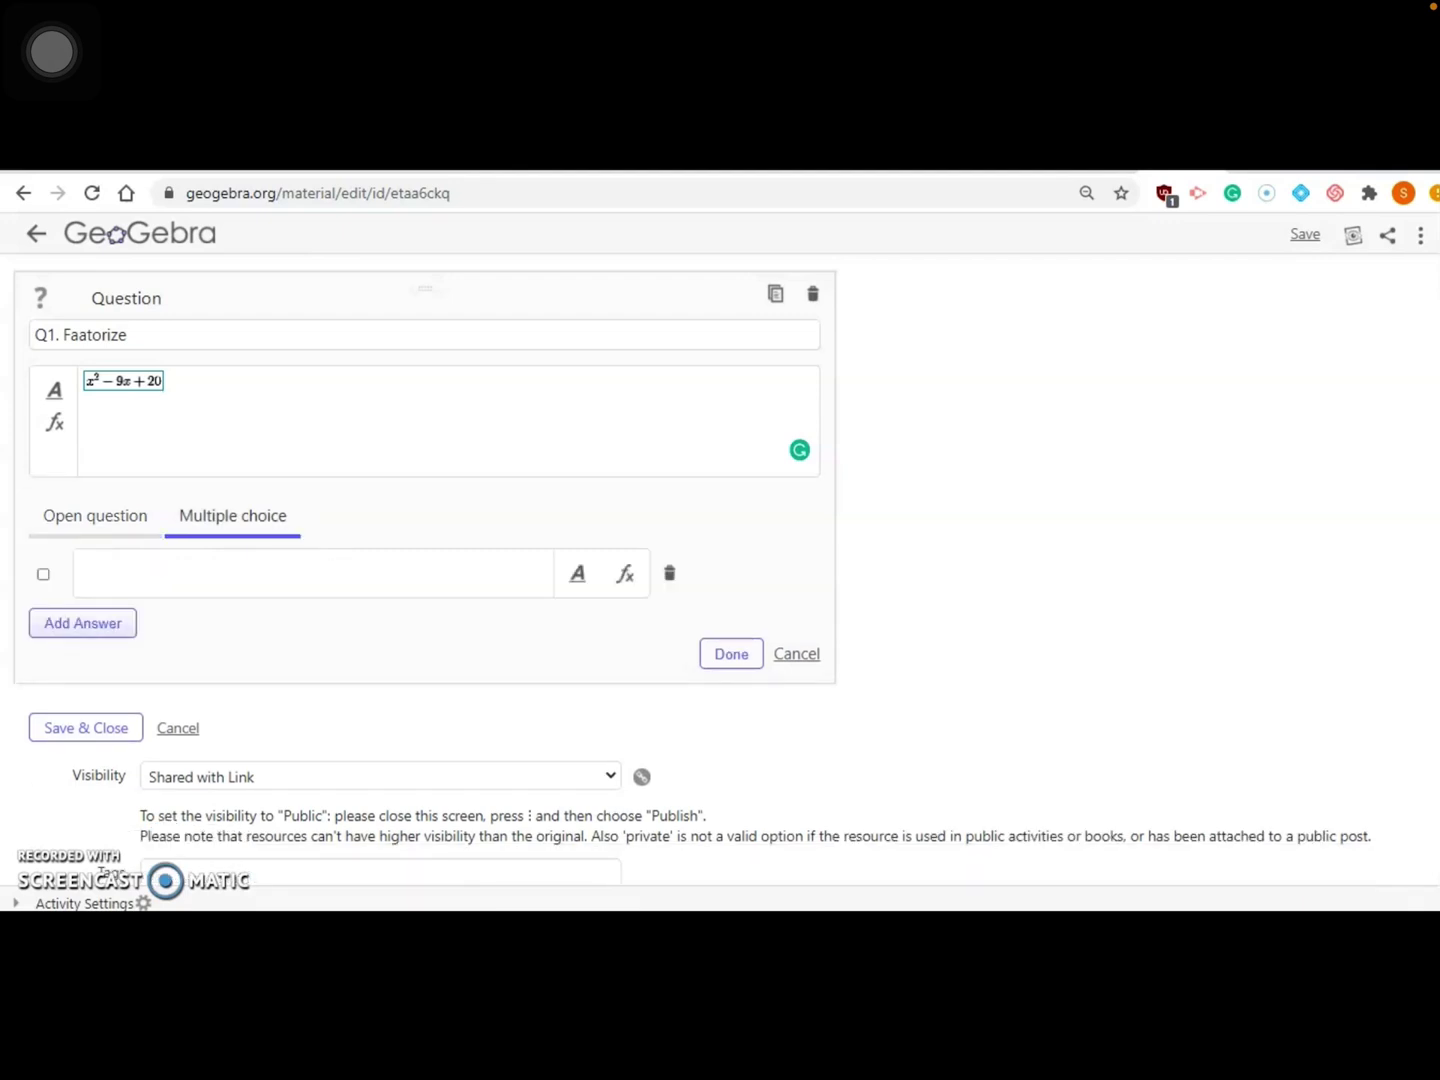
{"action": "type", "text": "0"}
{"action": "type", "text": "x+5)("}
{"action": "type", "text": "x-4"}
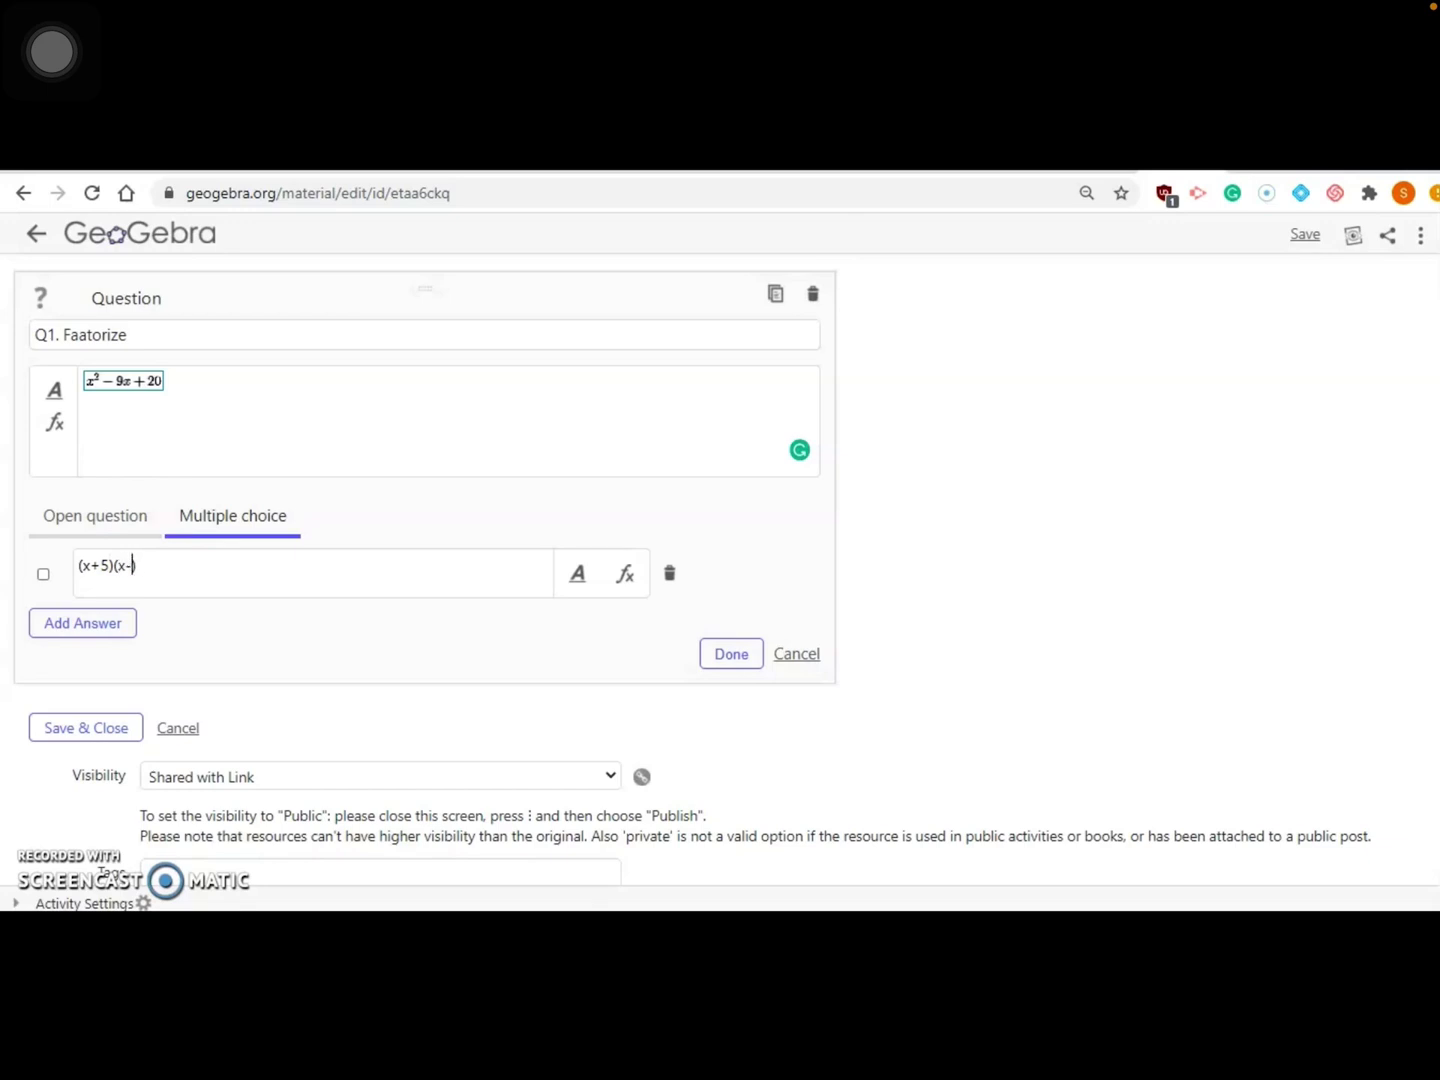
{"action": "type", "text": ")"}
Step: Add a second answer option and mark it as the correct one
{"action": "left_click", "coordinate": [82, 624]}
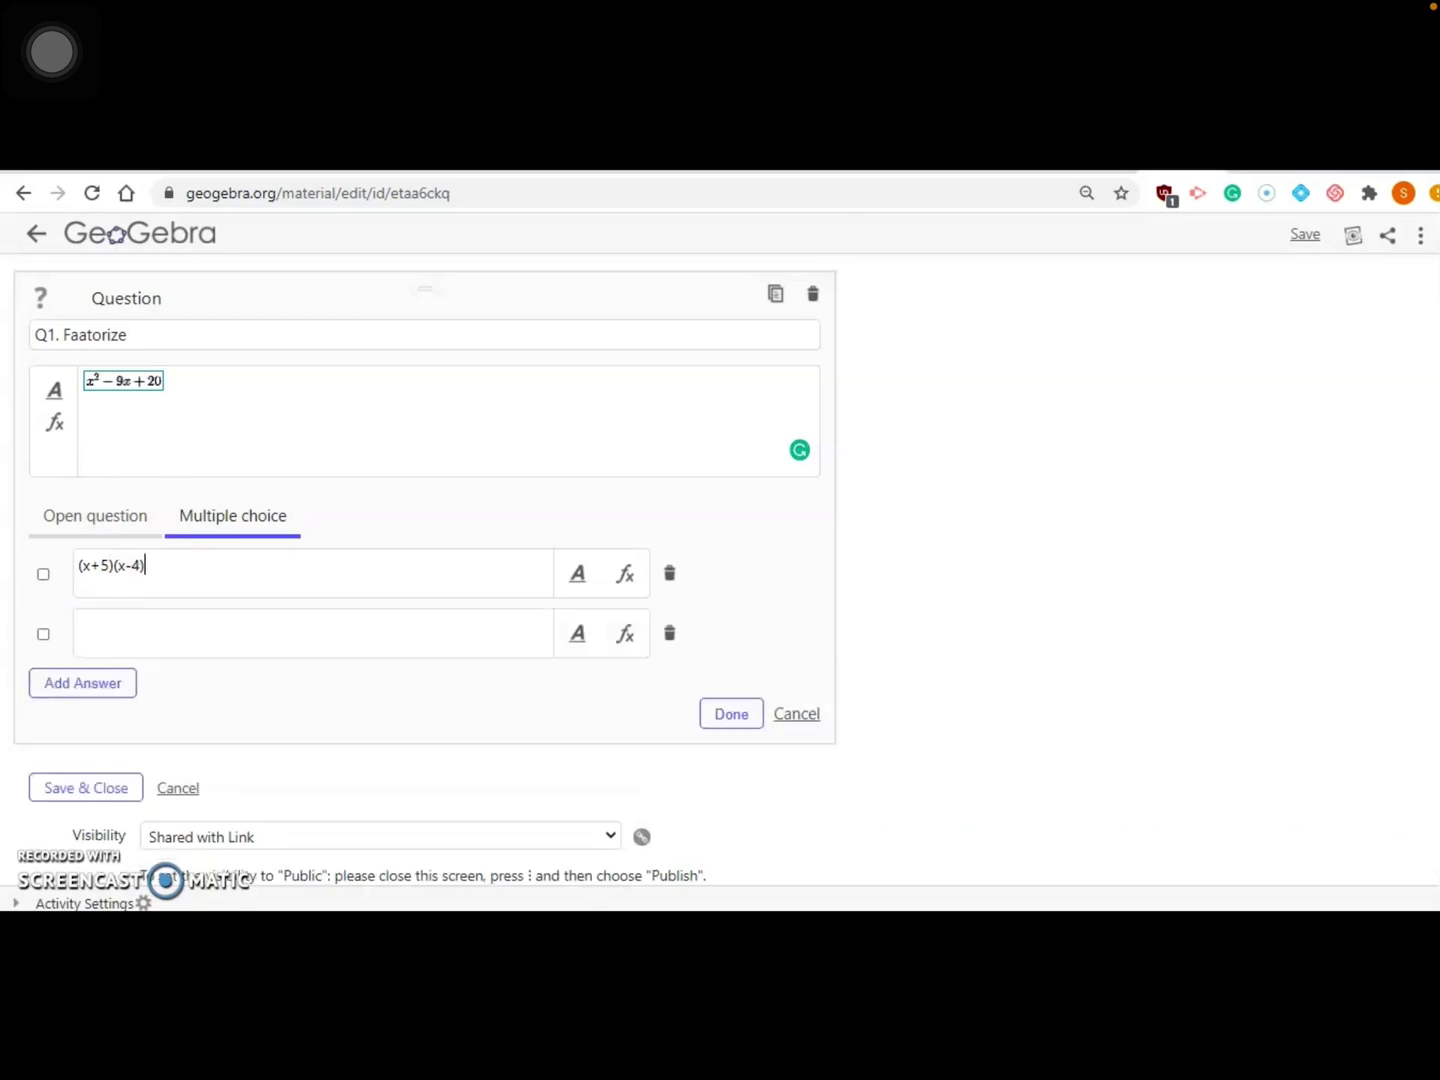
{"action": "left_click", "coordinate": [43, 635]}
{"action": "left_click", "coordinate": [82, 625]}
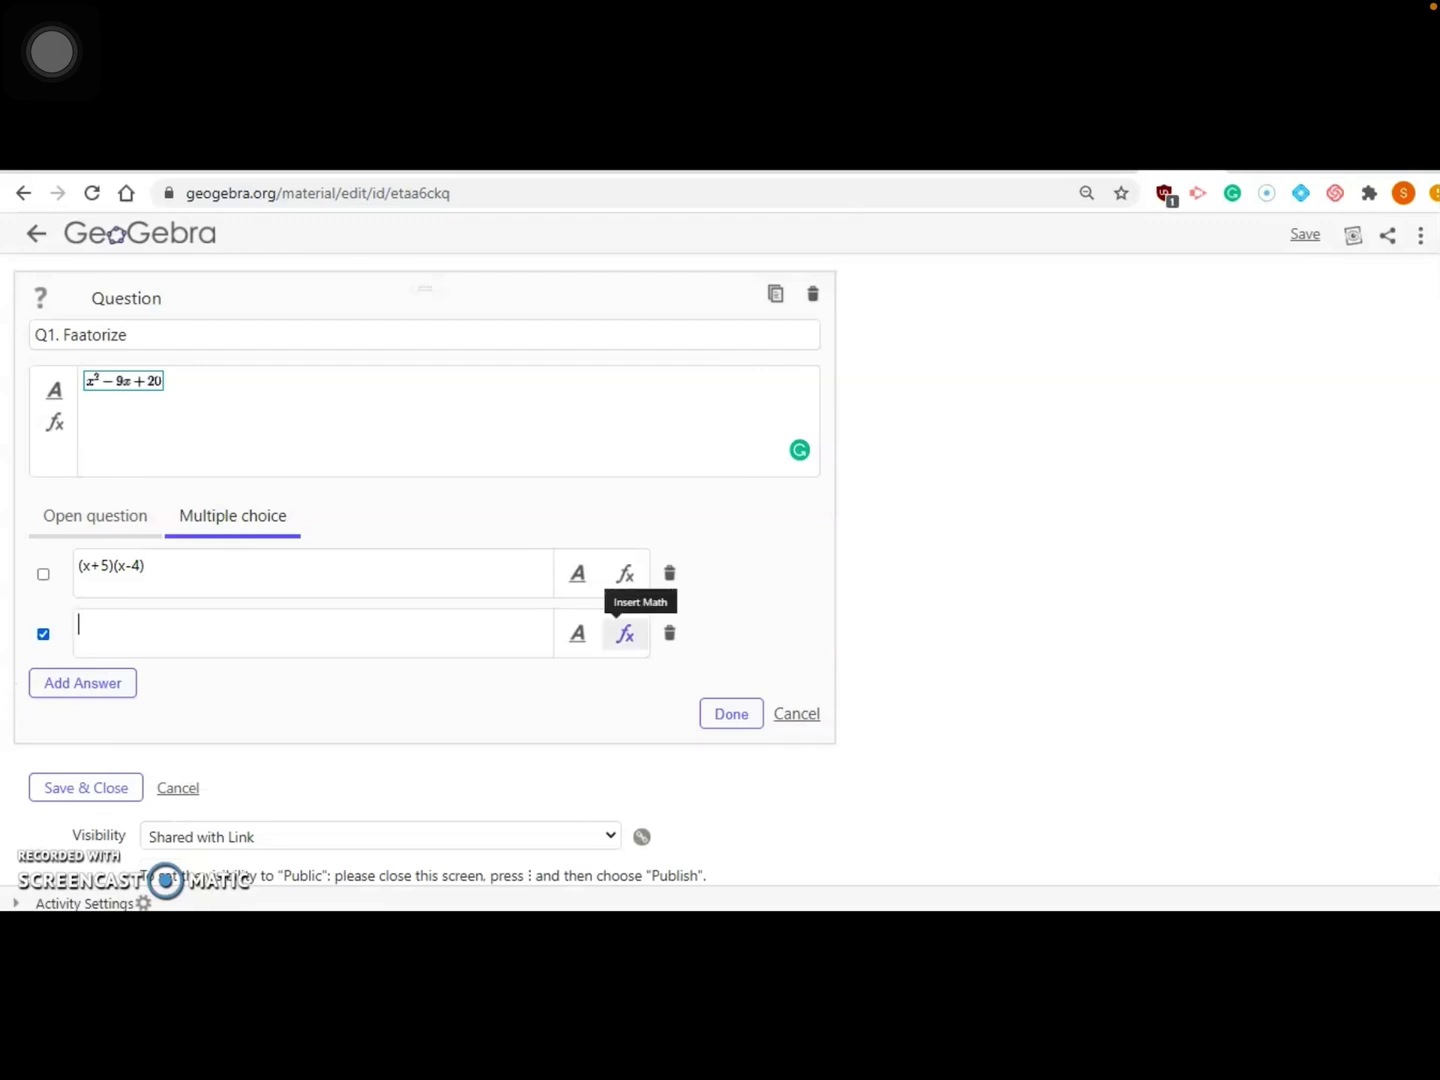
Step: Insert the math expression (x − 5)(x − 4) as the second answer and finish editing the question
{"action": "left_click", "coordinate": [626, 634]}
{"action": "left_click", "coordinate": [401, 511]}
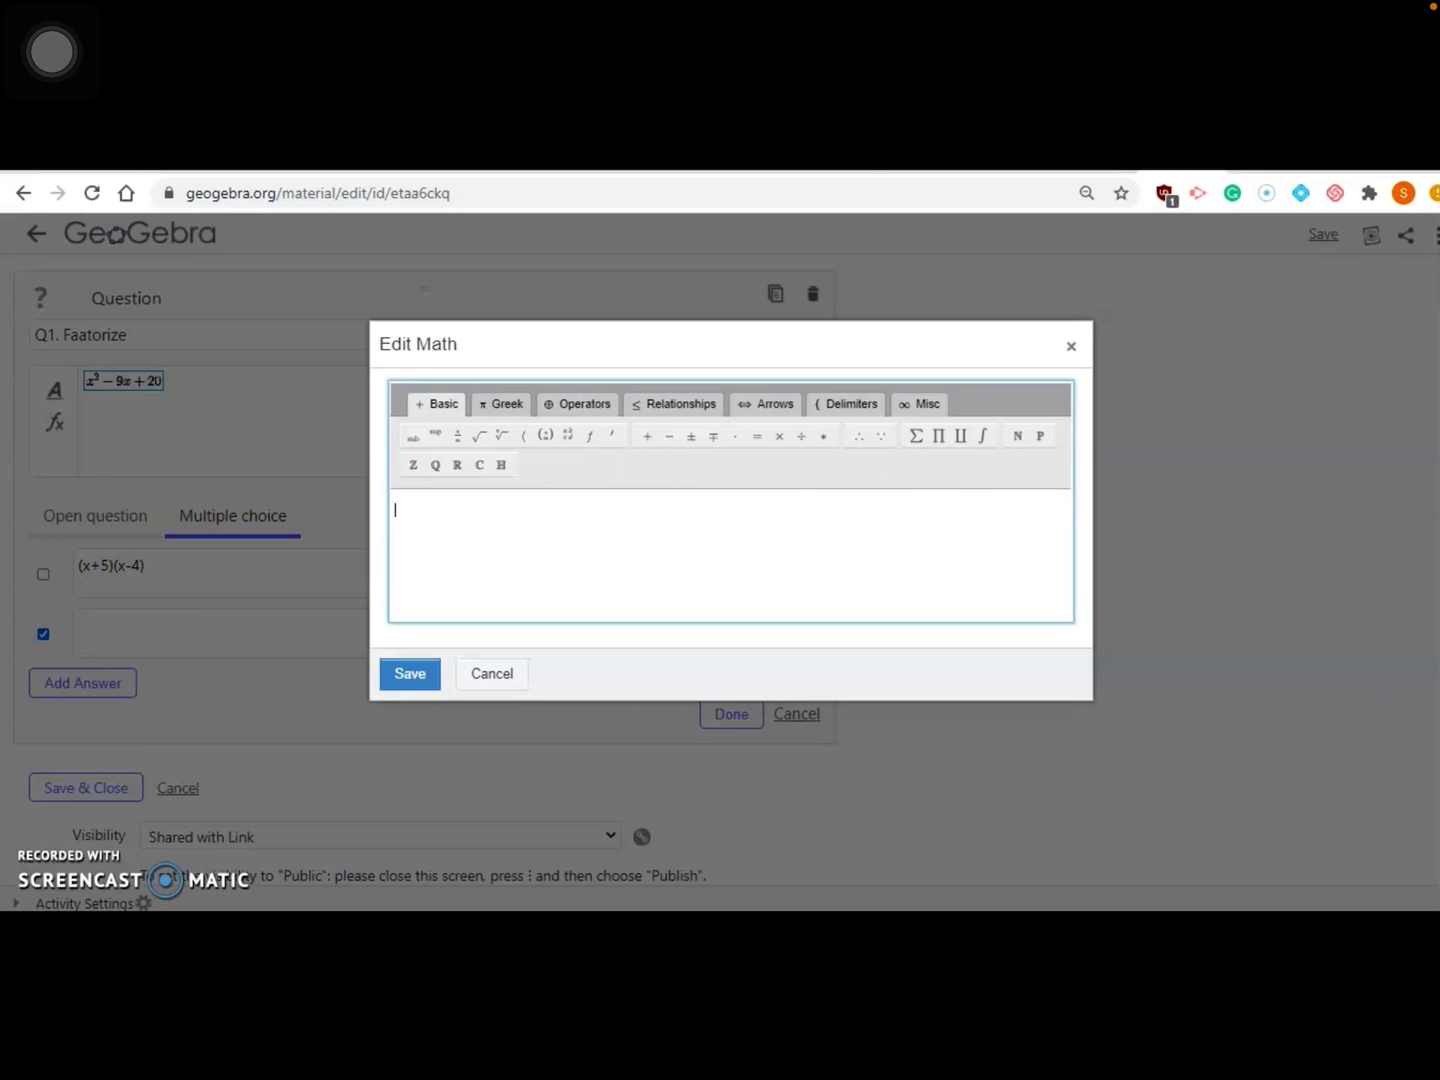
{"action": "type", "text": "()"}
{"action": "left_click", "coordinate": [404, 513]}
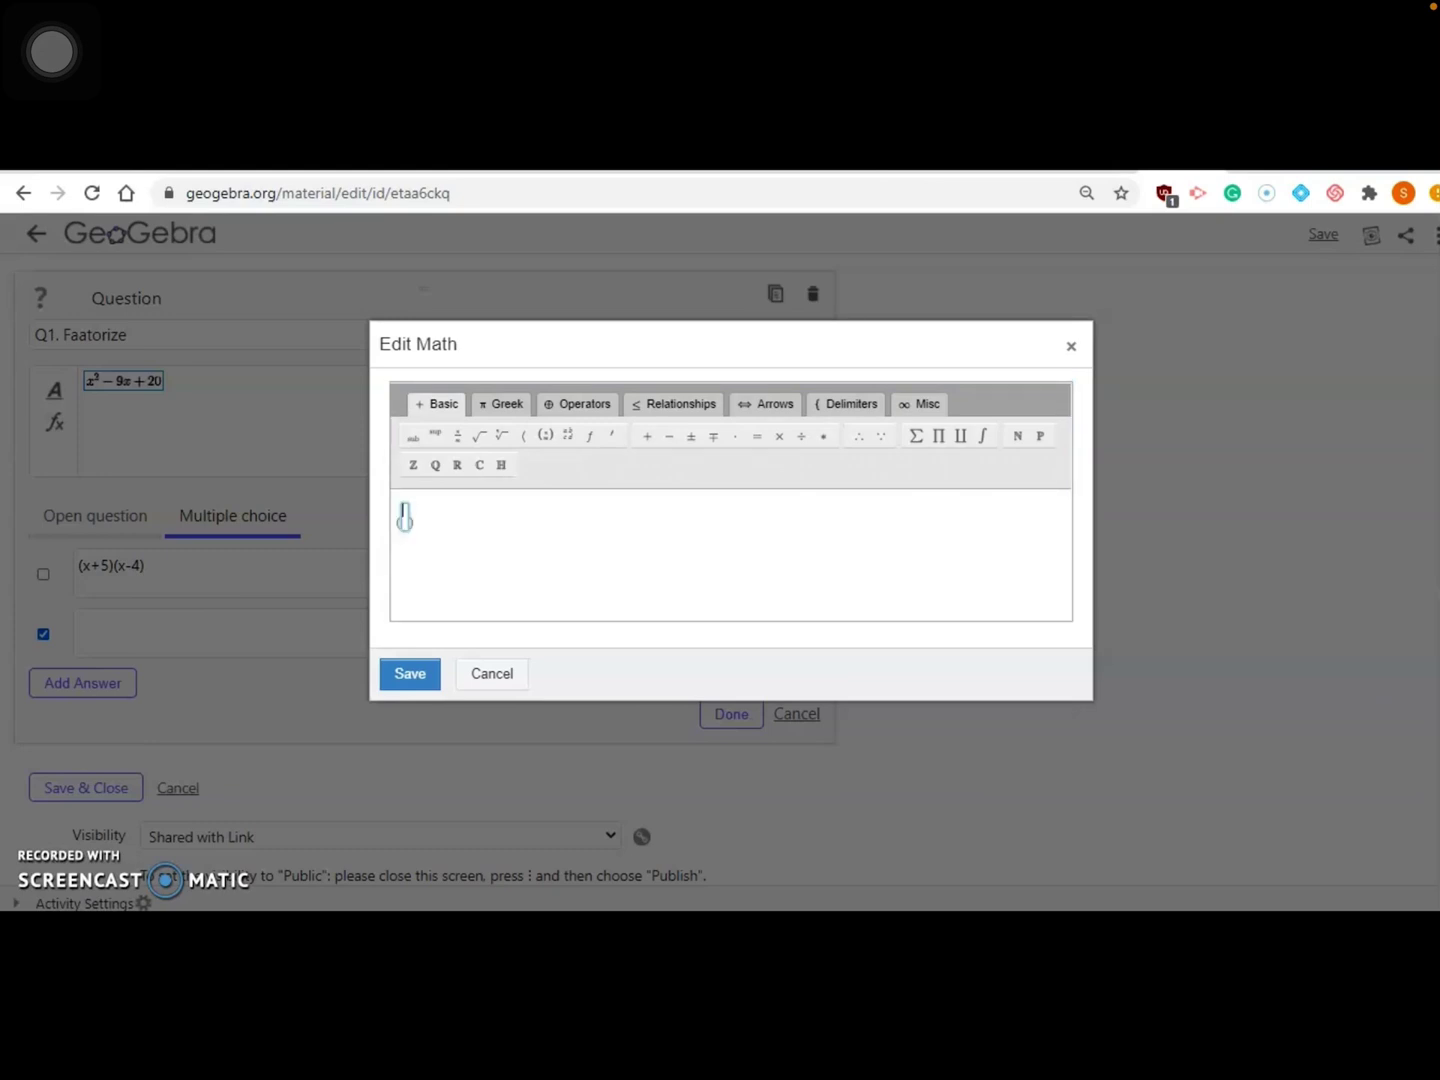
{"action": "type", "text": "x"}
{"action": "type", "text": "x-5"}
{"action": "type", "text": "(x-4"}
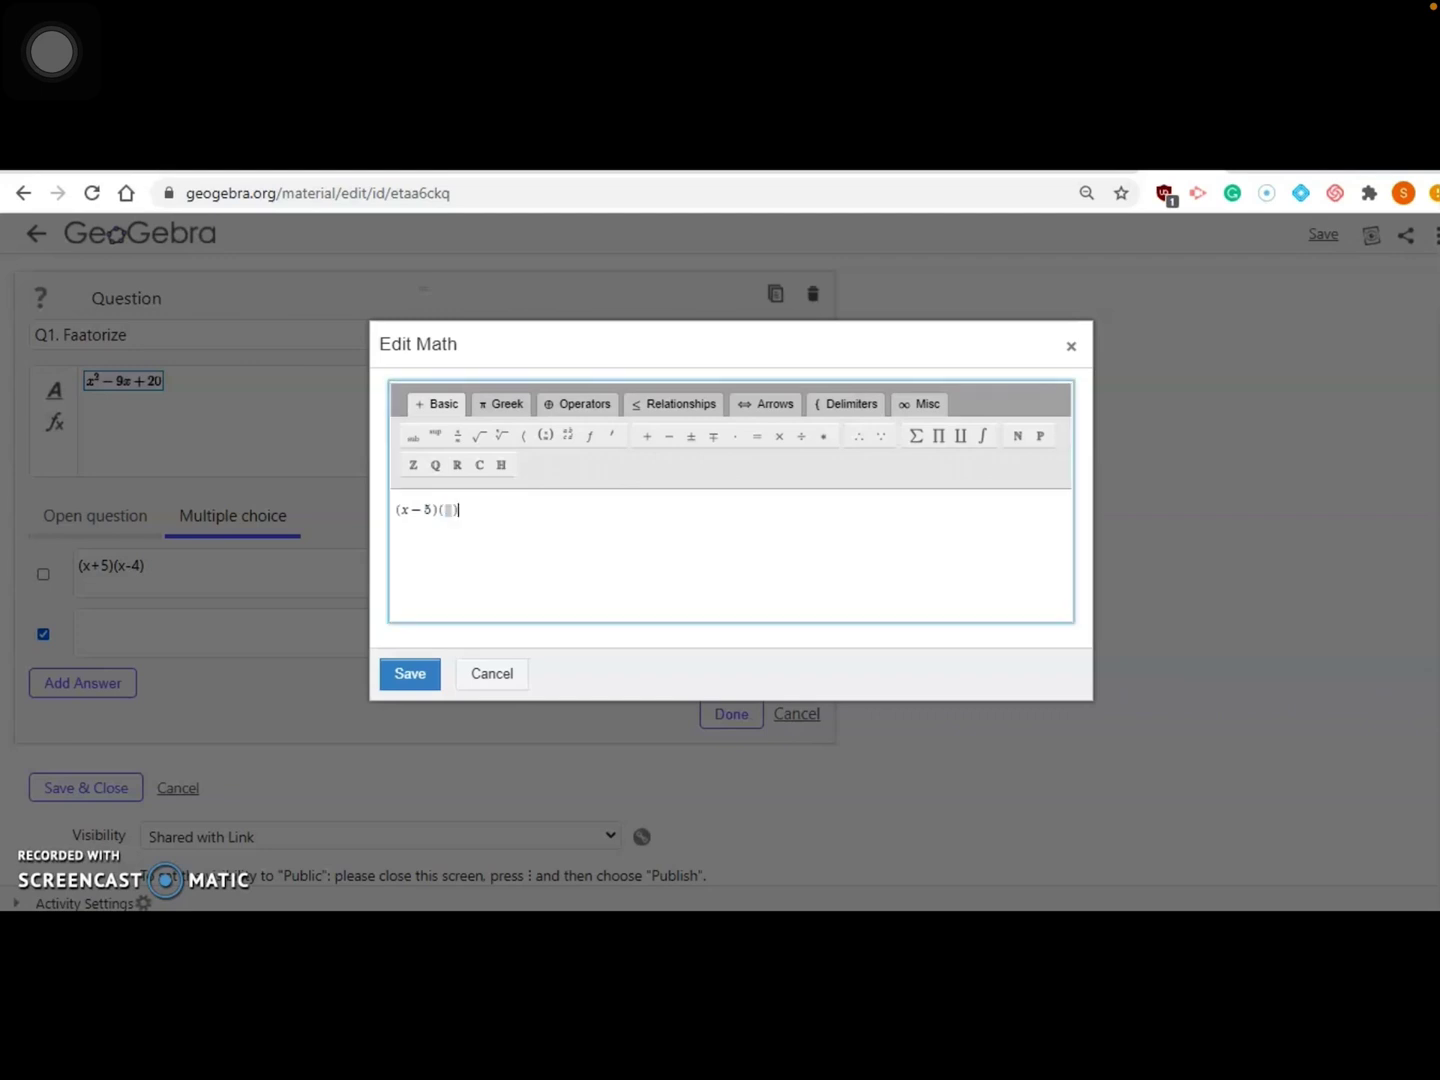
{"action": "type", "text": ")"}
{"action": "key", "text": "Return"}
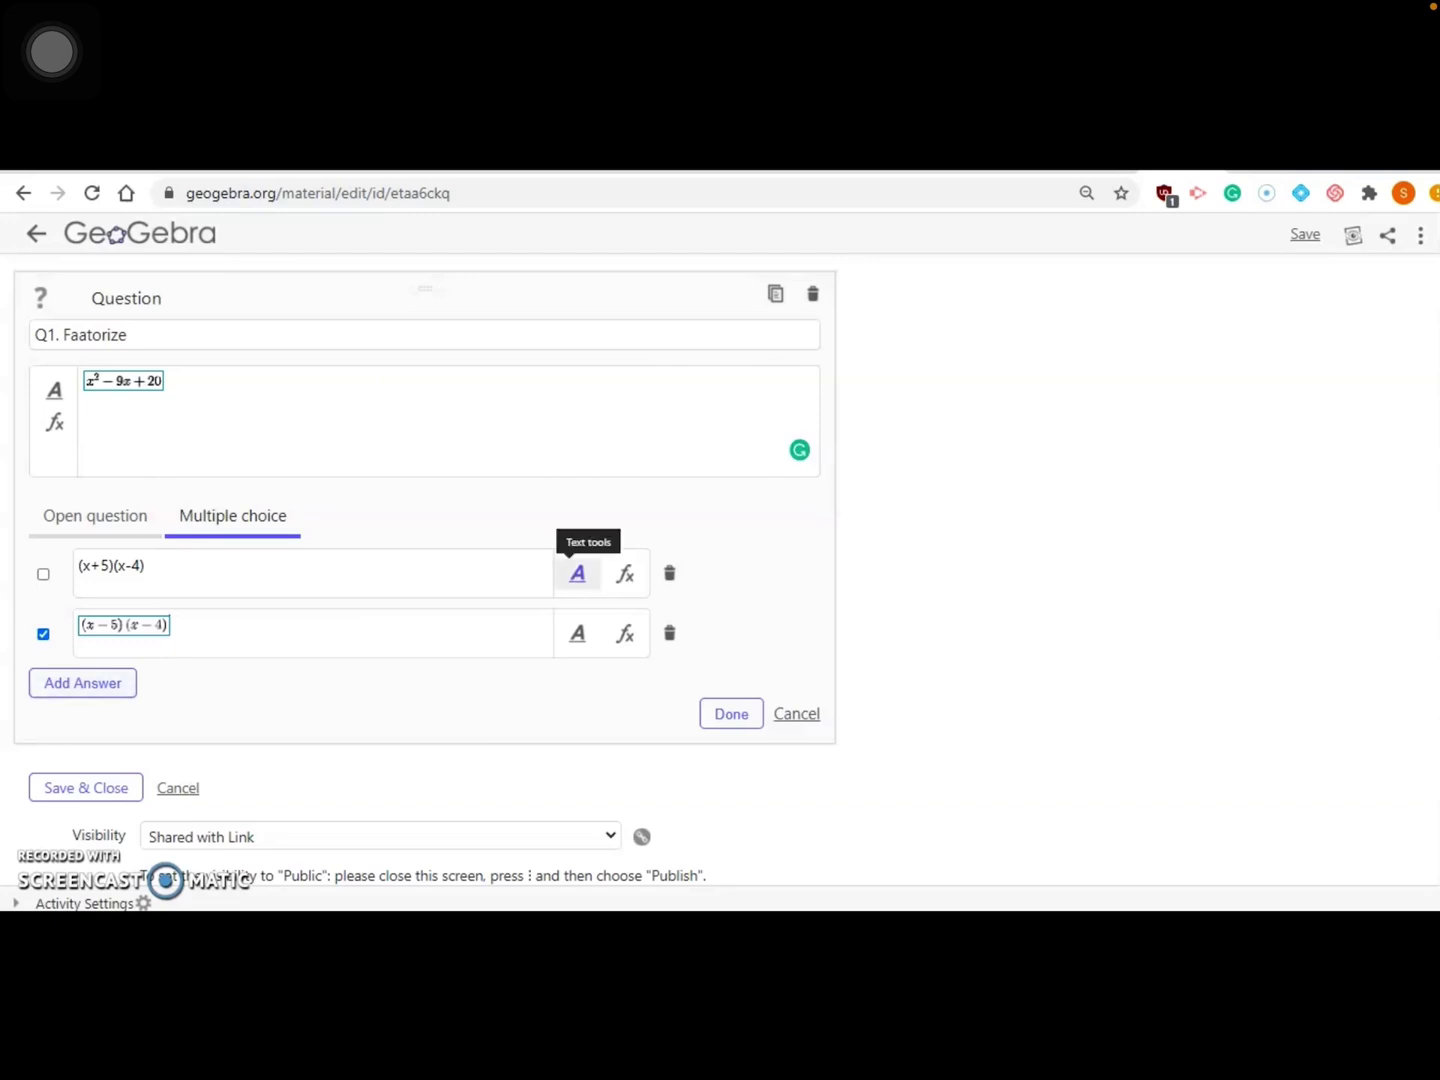
{"action": "left_click", "coordinate": [731, 713]}
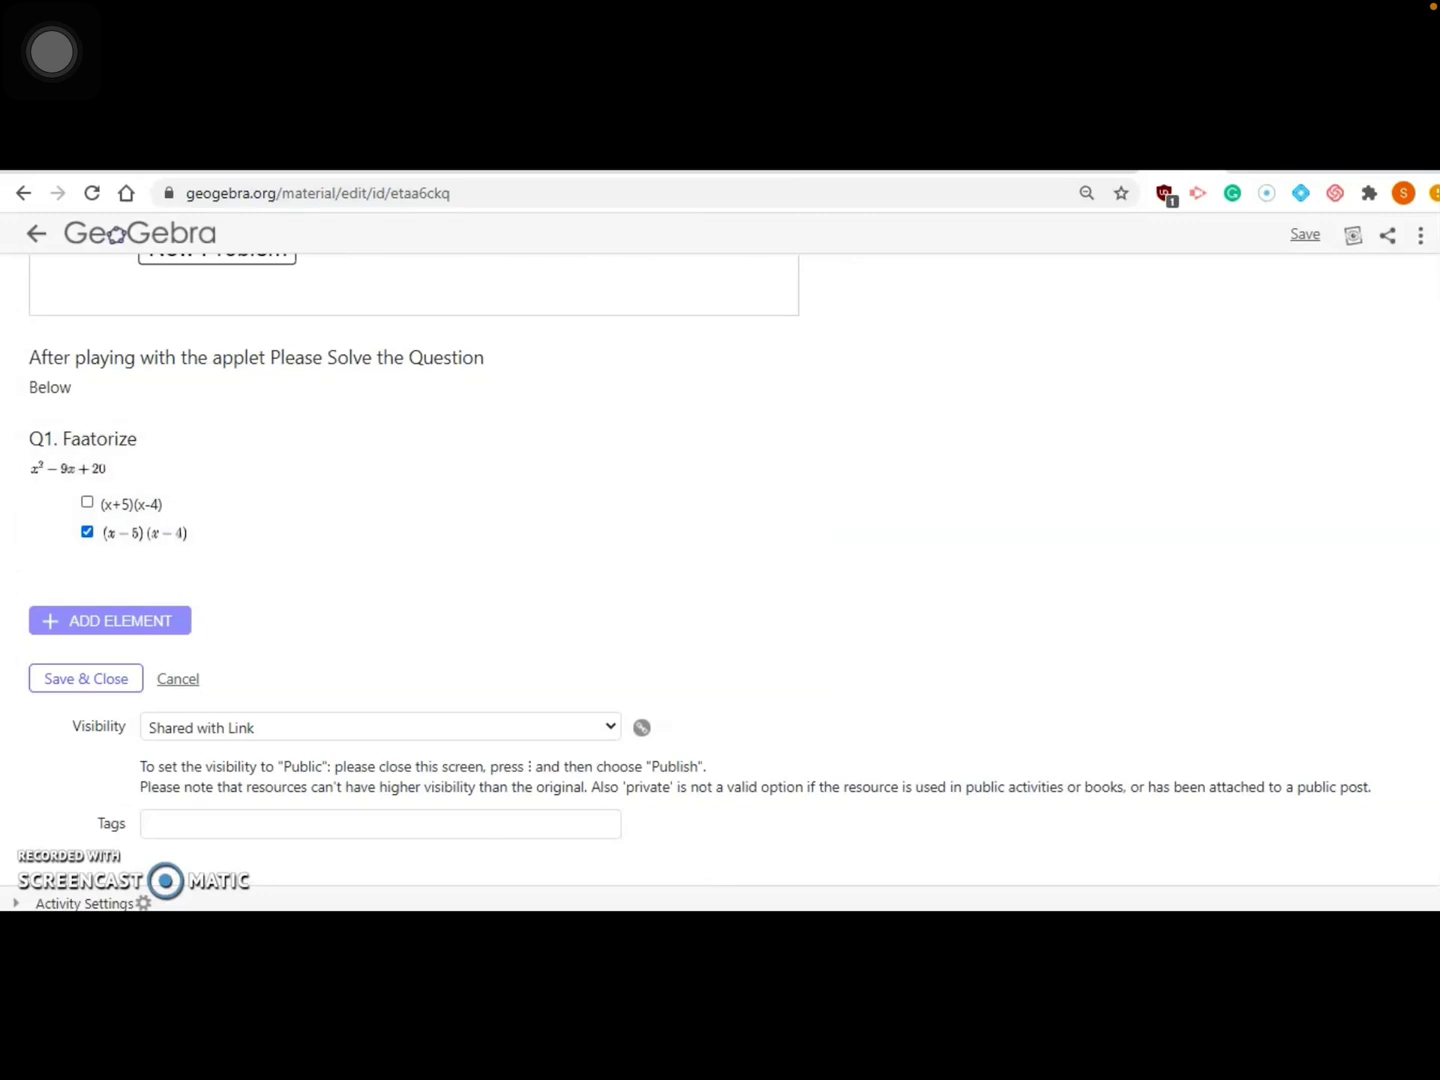
{"action": "left_click", "coordinate": [110, 620]}
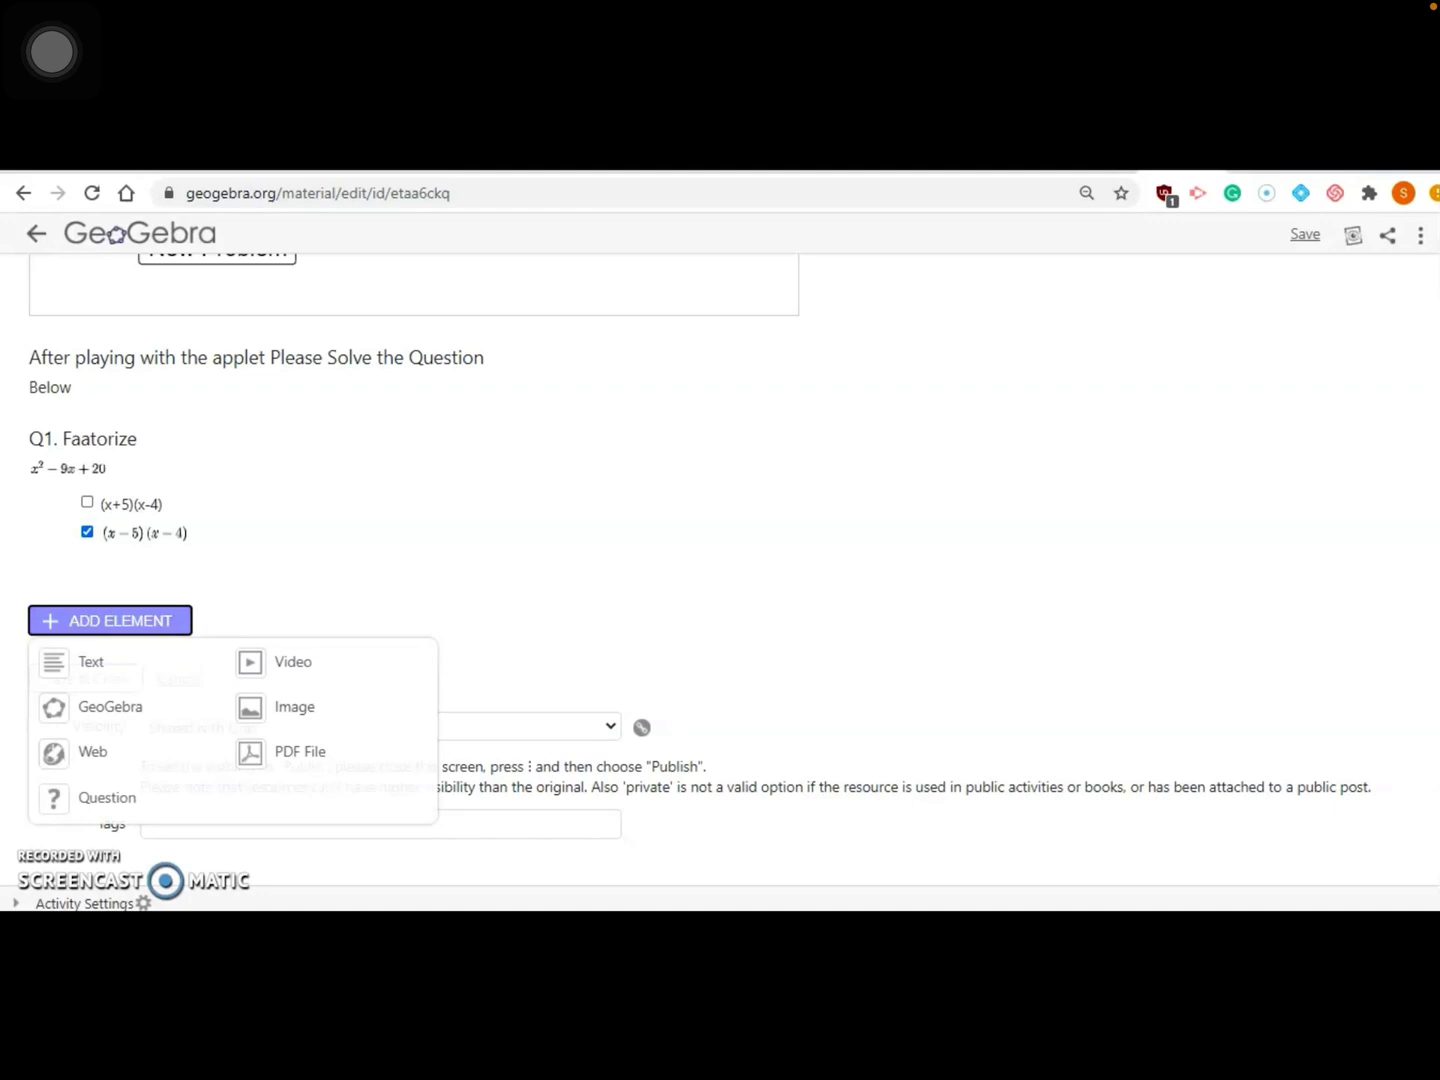
{"action": "left_click", "coordinate": [420, 602]}
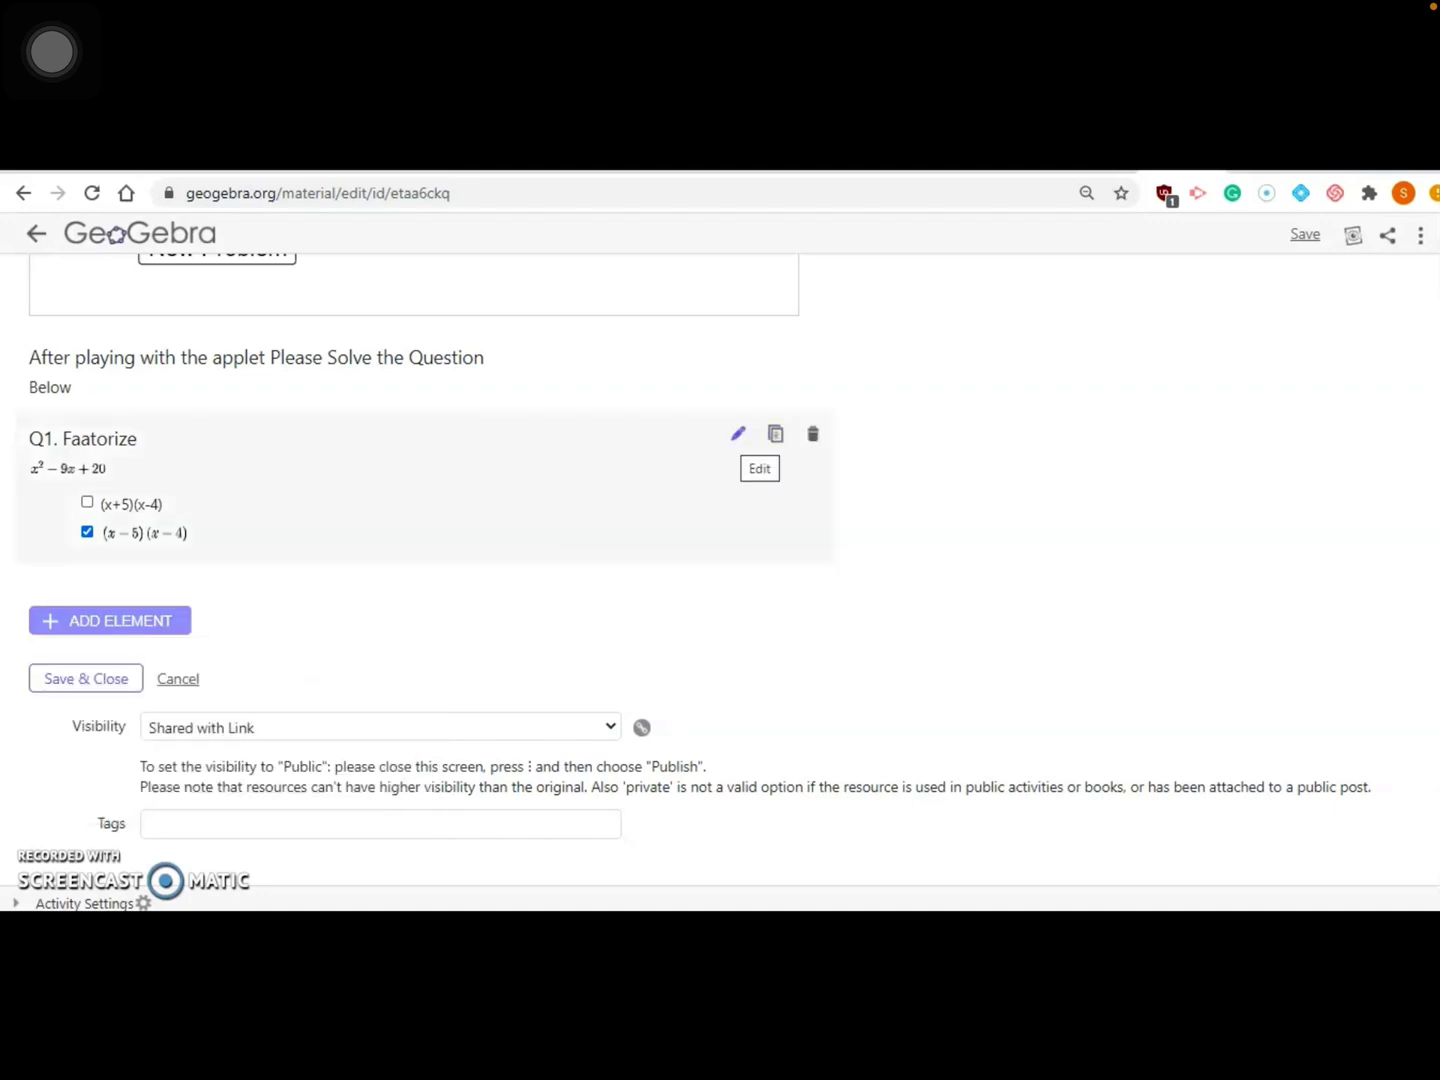
Step: Duplicate question Q1 and renumber the copy's heading as Q2
{"action": "left_click", "coordinate": [775, 434]}
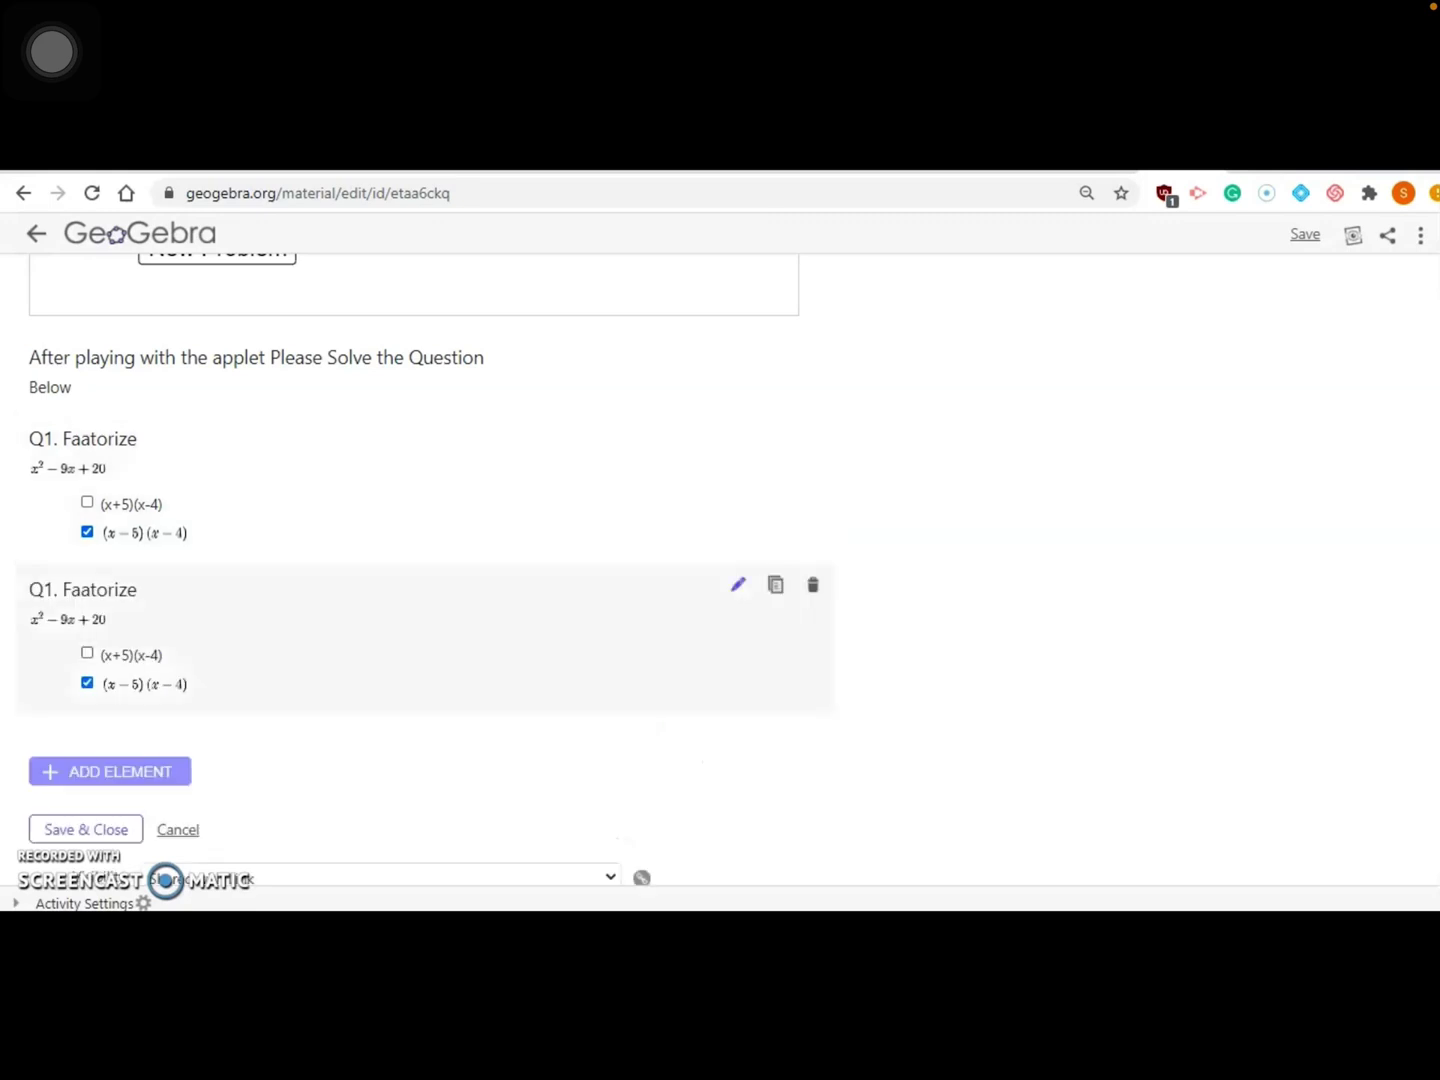
{"action": "left_click", "coordinate": [738, 584]}
{"action": "left_click", "coordinate": [58, 627]}
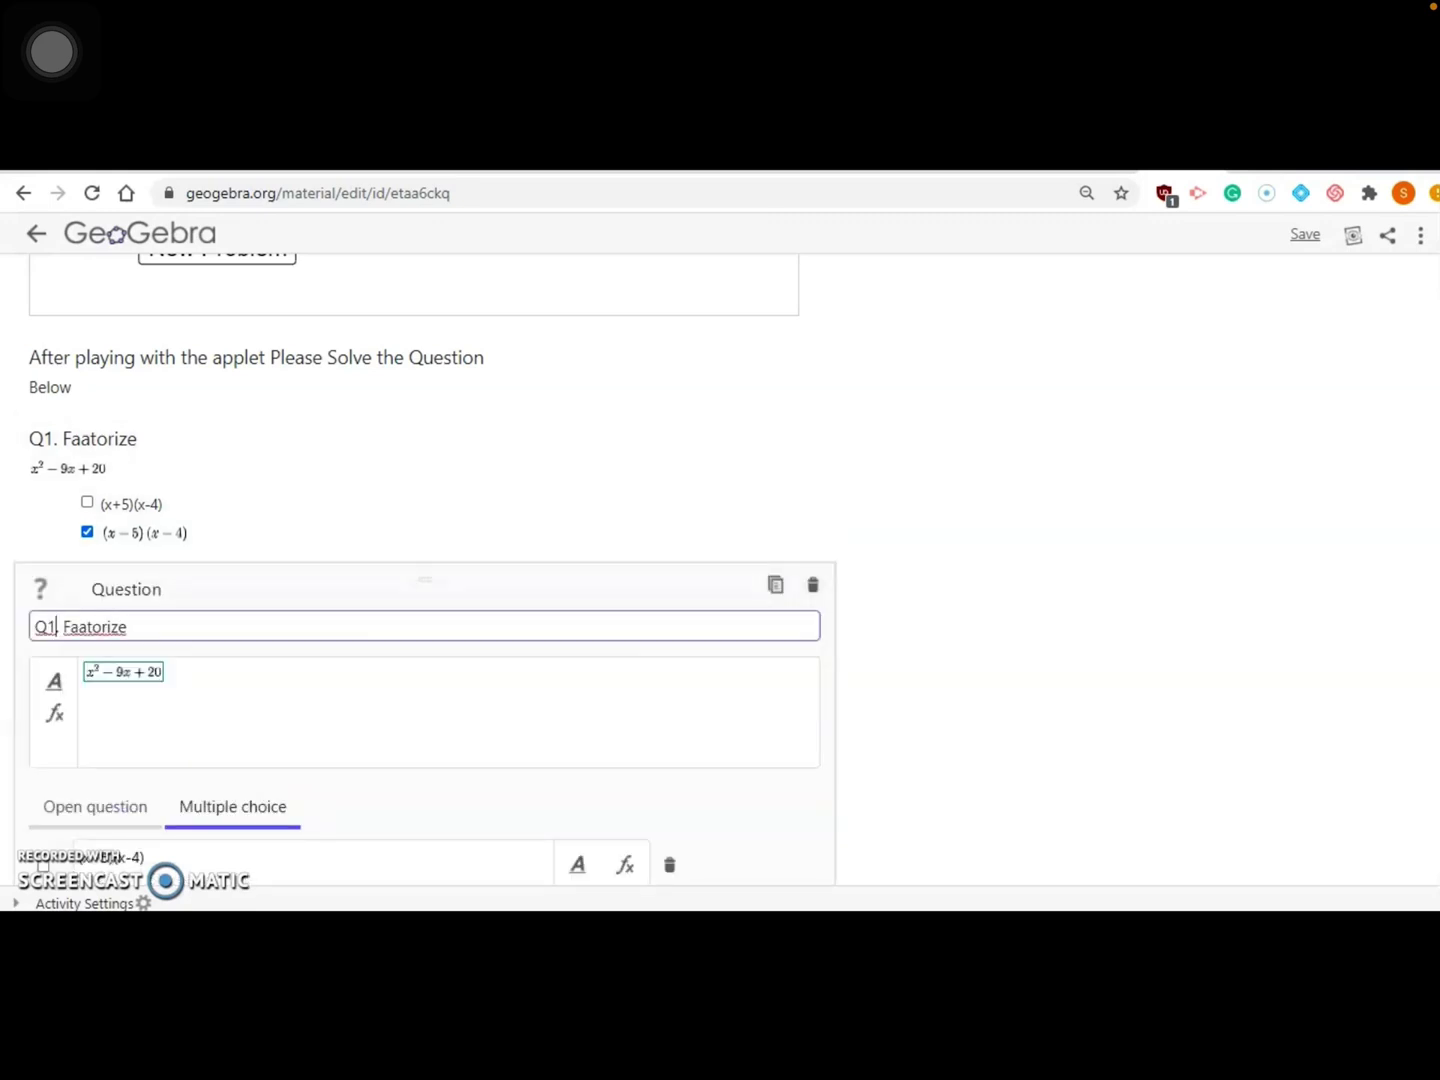
{"action": "key", "text": "BackSpace"}
{"action": "type", "text": "2"}
Step: Change the math expression in question Q2 to x² − 12x + 20
{"action": "left_click", "coordinate": [123, 672]}
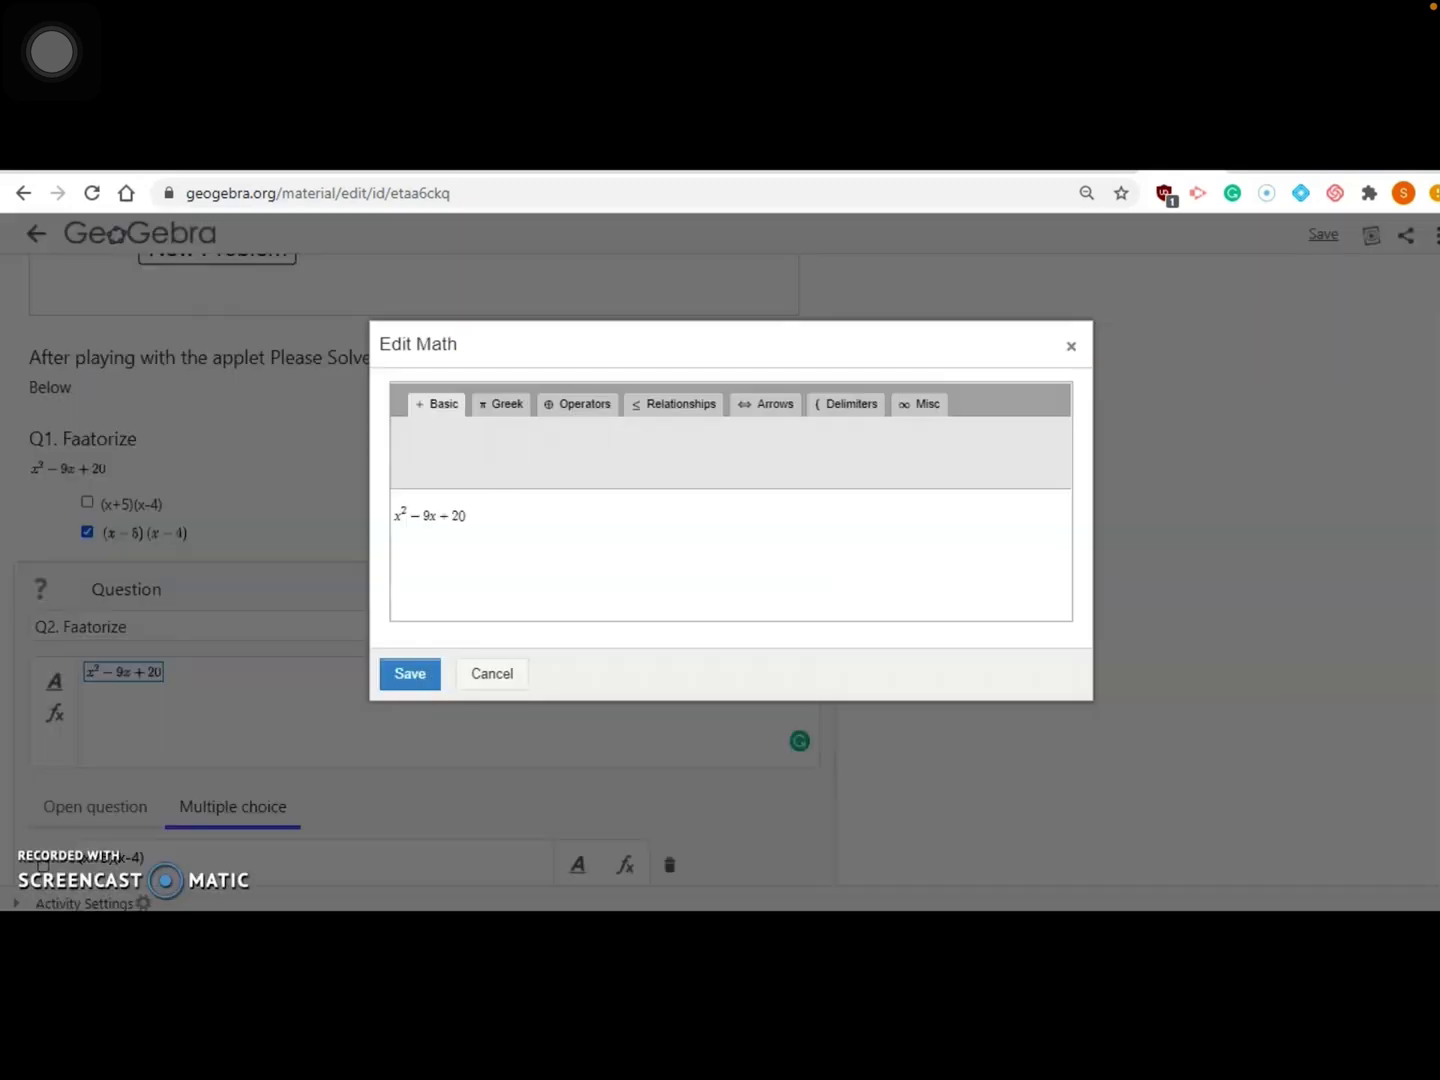
{"action": "left_click", "coordinate": [431, 516]}
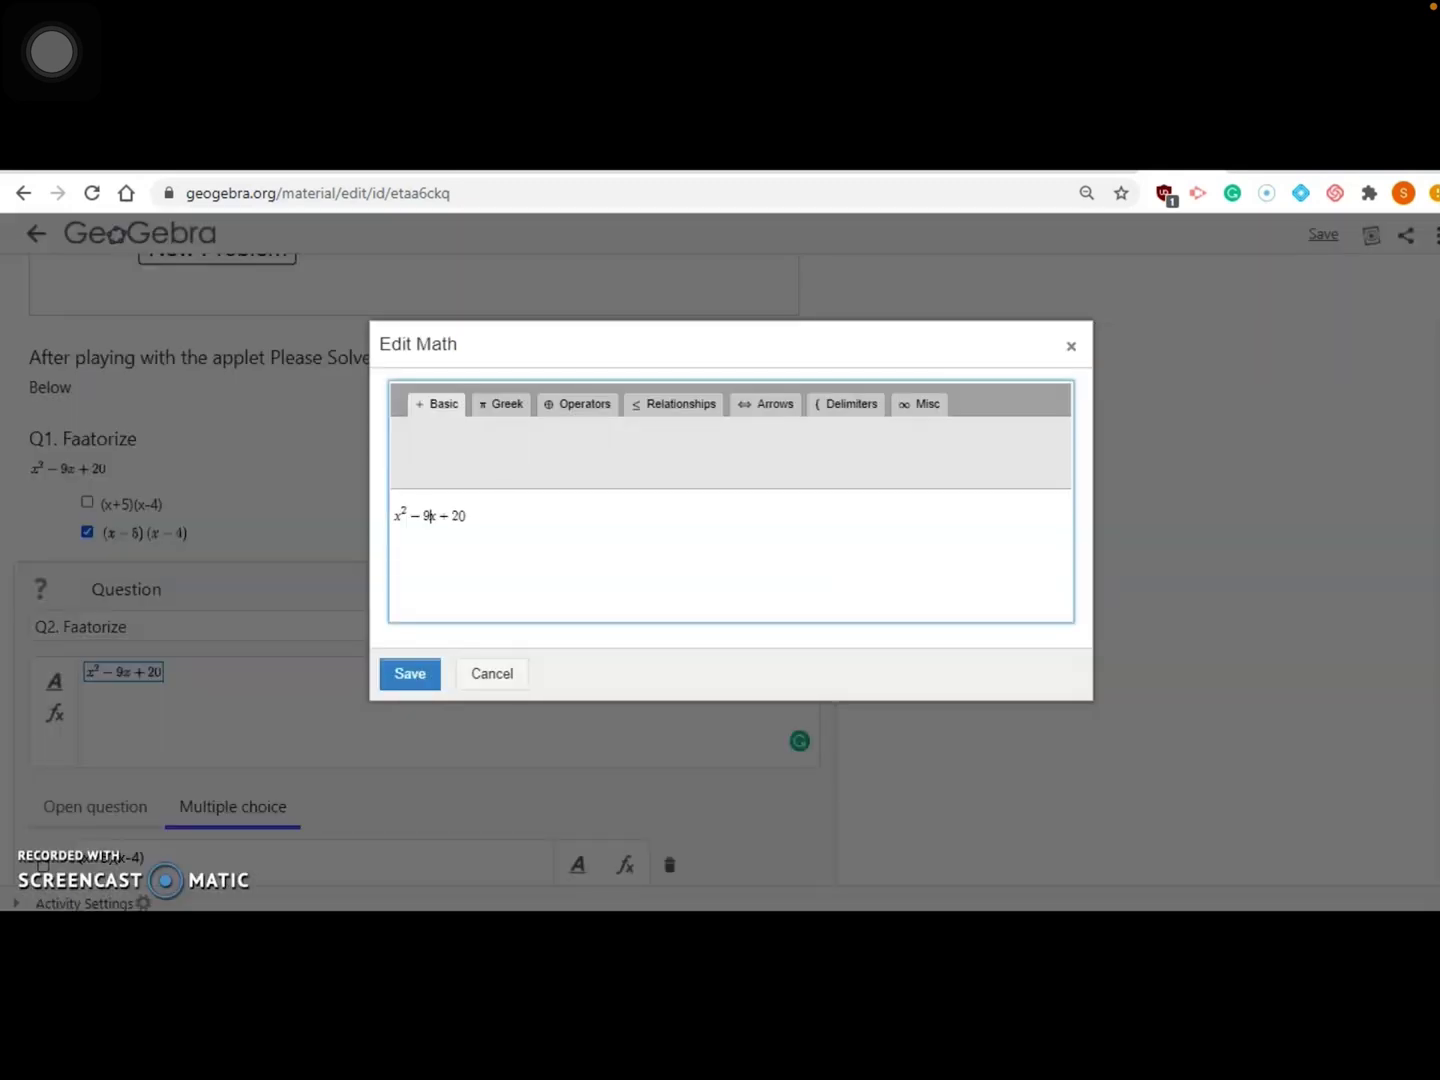
{"action": "key", "text": "BackSpace"}
{"action": "type", "text": "12"}
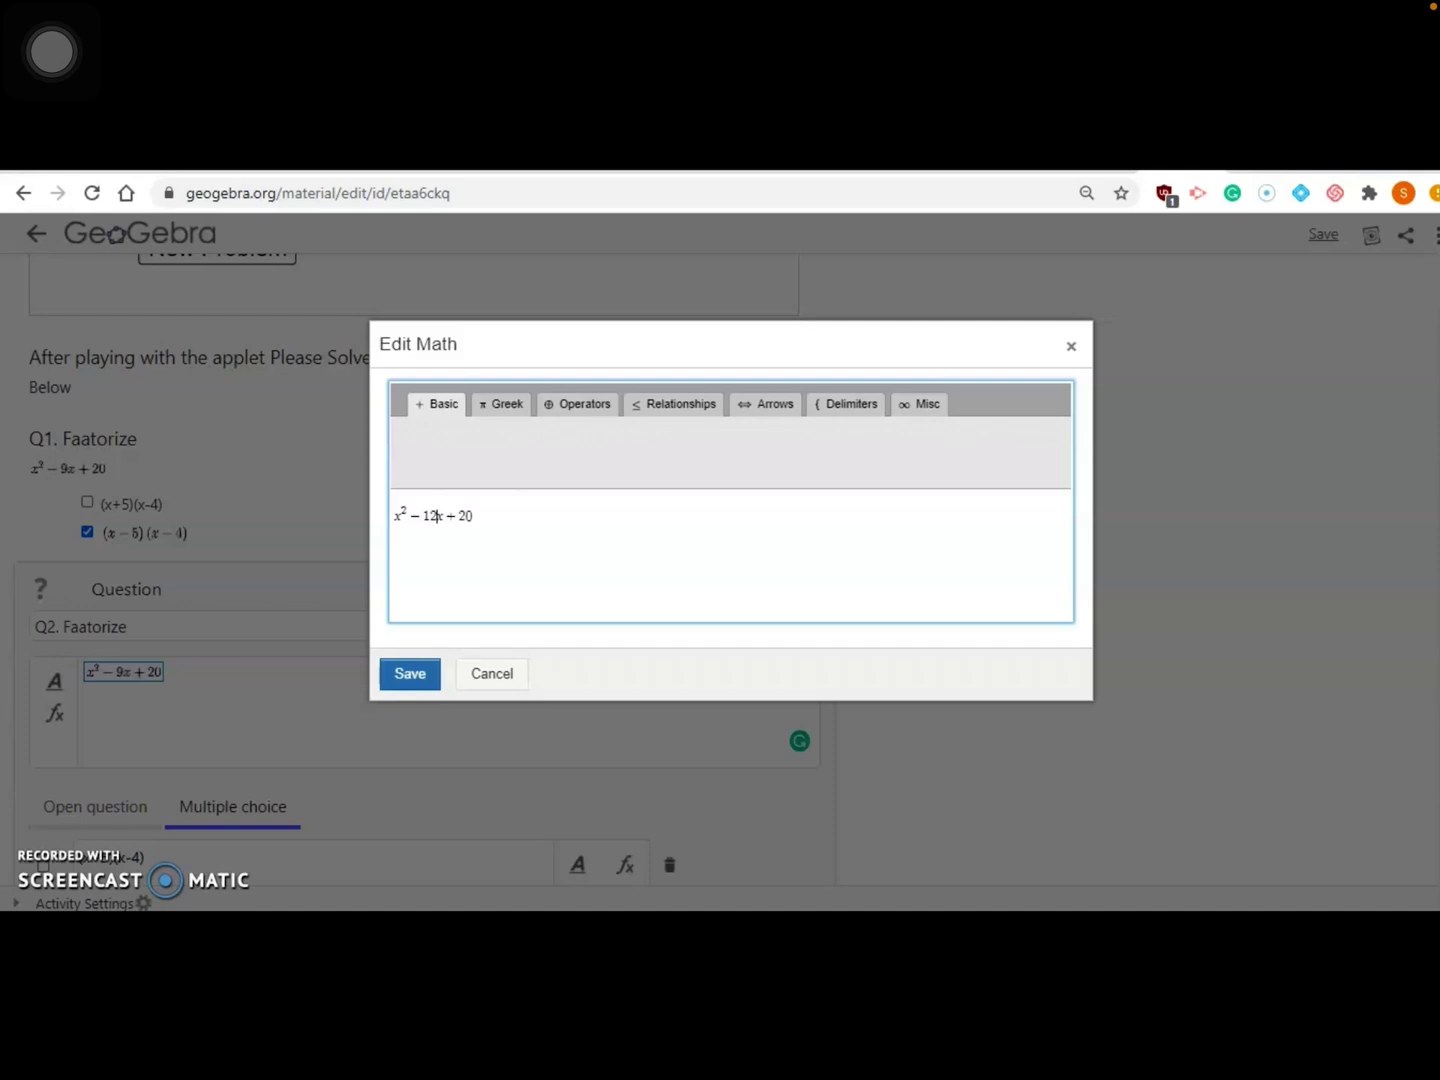
{"action": "left_click", "coordinate": [410, 674]}
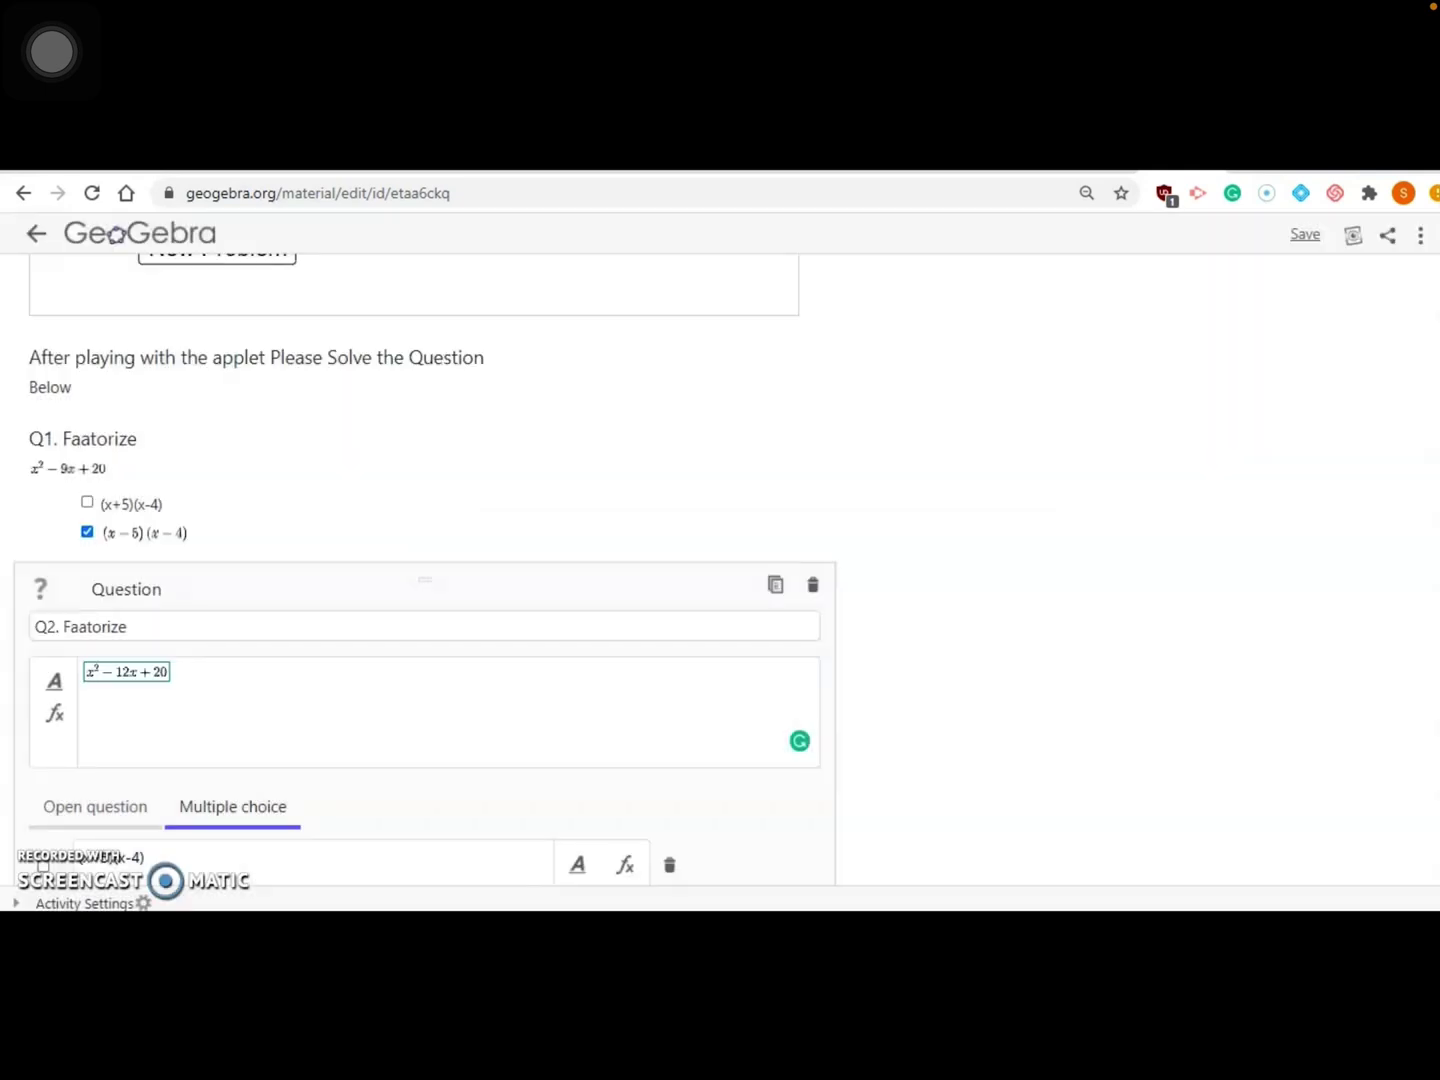
Step: Mark the first answer of Q2 as correct instead of the second one
{"action": "scroll", "coordinate": [720, 561], "scroll_direction": "down", "scroll_amount": 2}
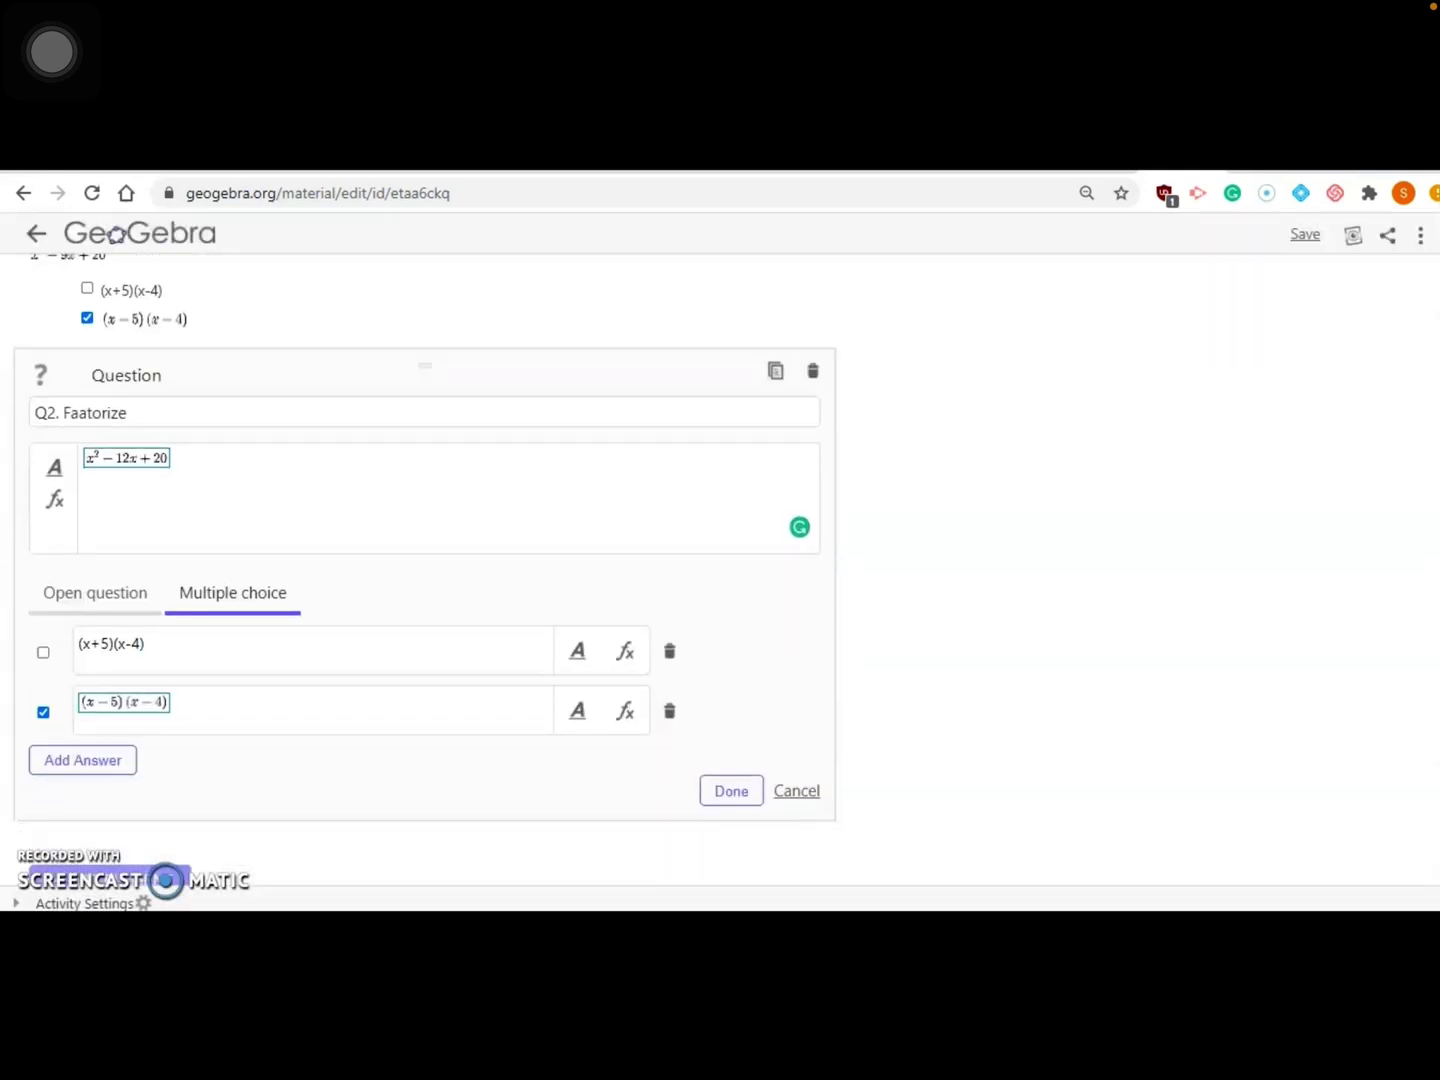
{"action": "left_click", "coordinate": [43, 713]}
{"action": "left_click", "coordinate": [43, 653]}
Step: Change the first answer of Q2 to (x-10)(x-2) and finish editing the question
{"action": "left_click", "coordinate": [111, 644]}
{"action": "key", "text": "BackSpace"}
{"action": "key", "text": "BackSpace"}
{"action": "type", "text": "-10"}
{"action": "key", "text": "Right"}
{"action": "key", "text": "Right"}
{"action": "key", "text": "Right"}
{"action": "key", "text": "Right"}
{"action": "key", "text": "Right"}
{"action": "key", "text": "BackSpace"}
{"action": "type", "text": "2"}
{"action": "left_click", "coordinate": [731, 790]}
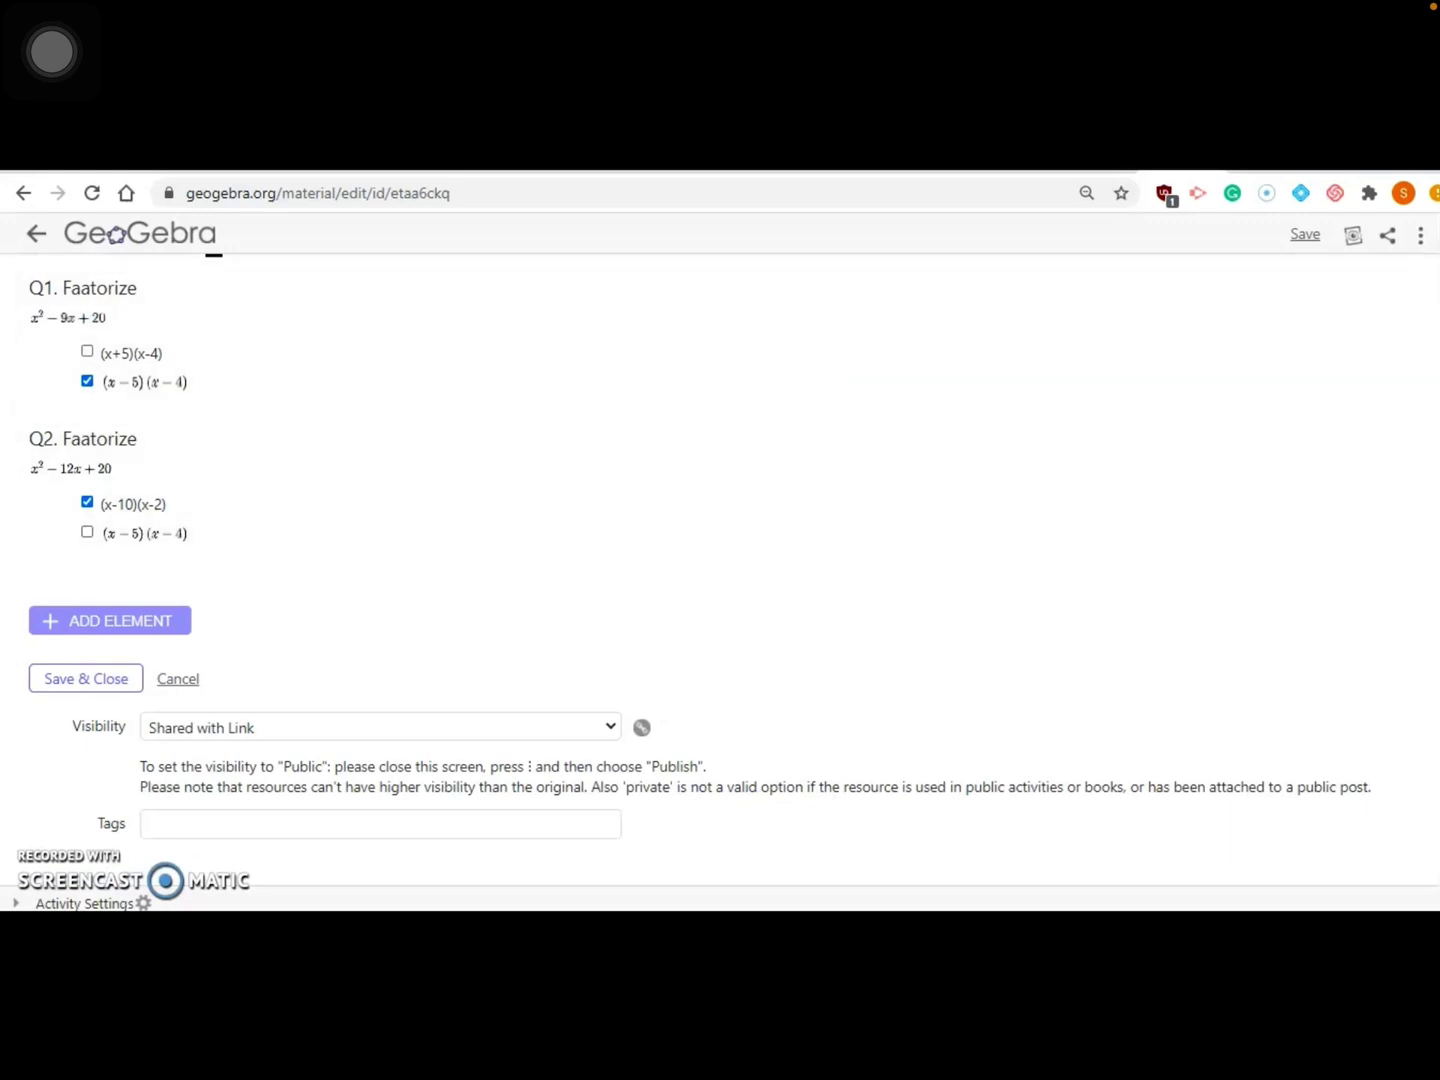
Step: Add another question element below Q2 and give it the heading Q3
{"action": "scroll", "coordinate": [425, 567], "scroll_direction": "up", "scroll_amount": 4}
{"action": "scroll", "coordinate": [111, 620], "scroll_direction": "down", "scroll_amount": 4}
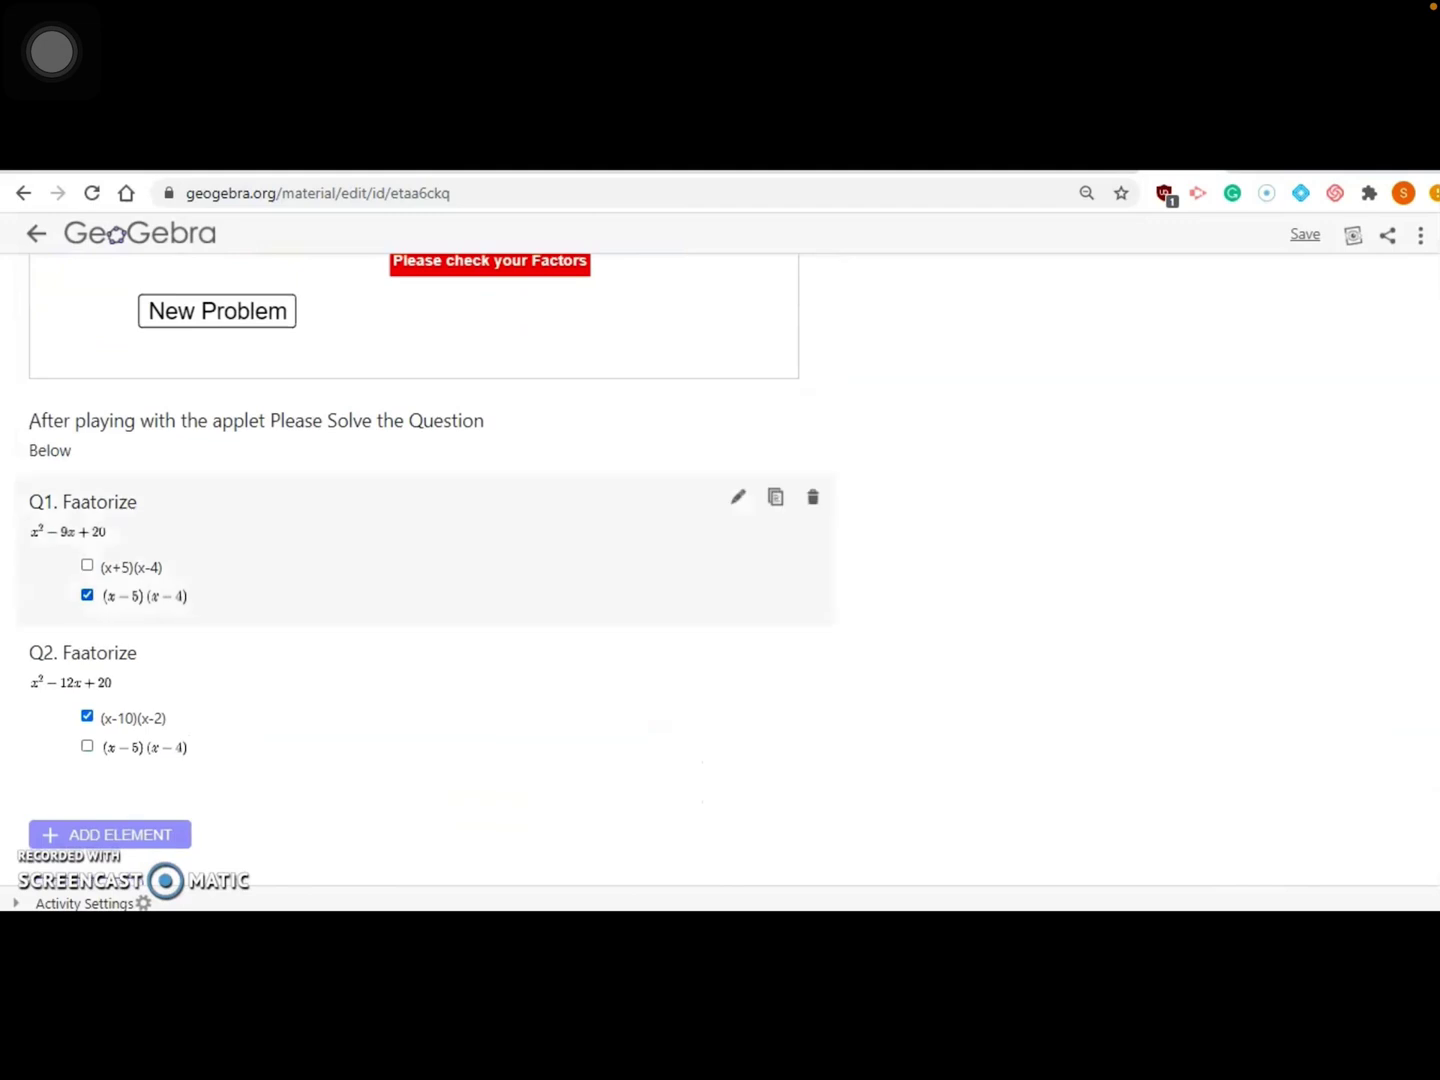
{"action": "left_click", "coordinate": [111, 620]}
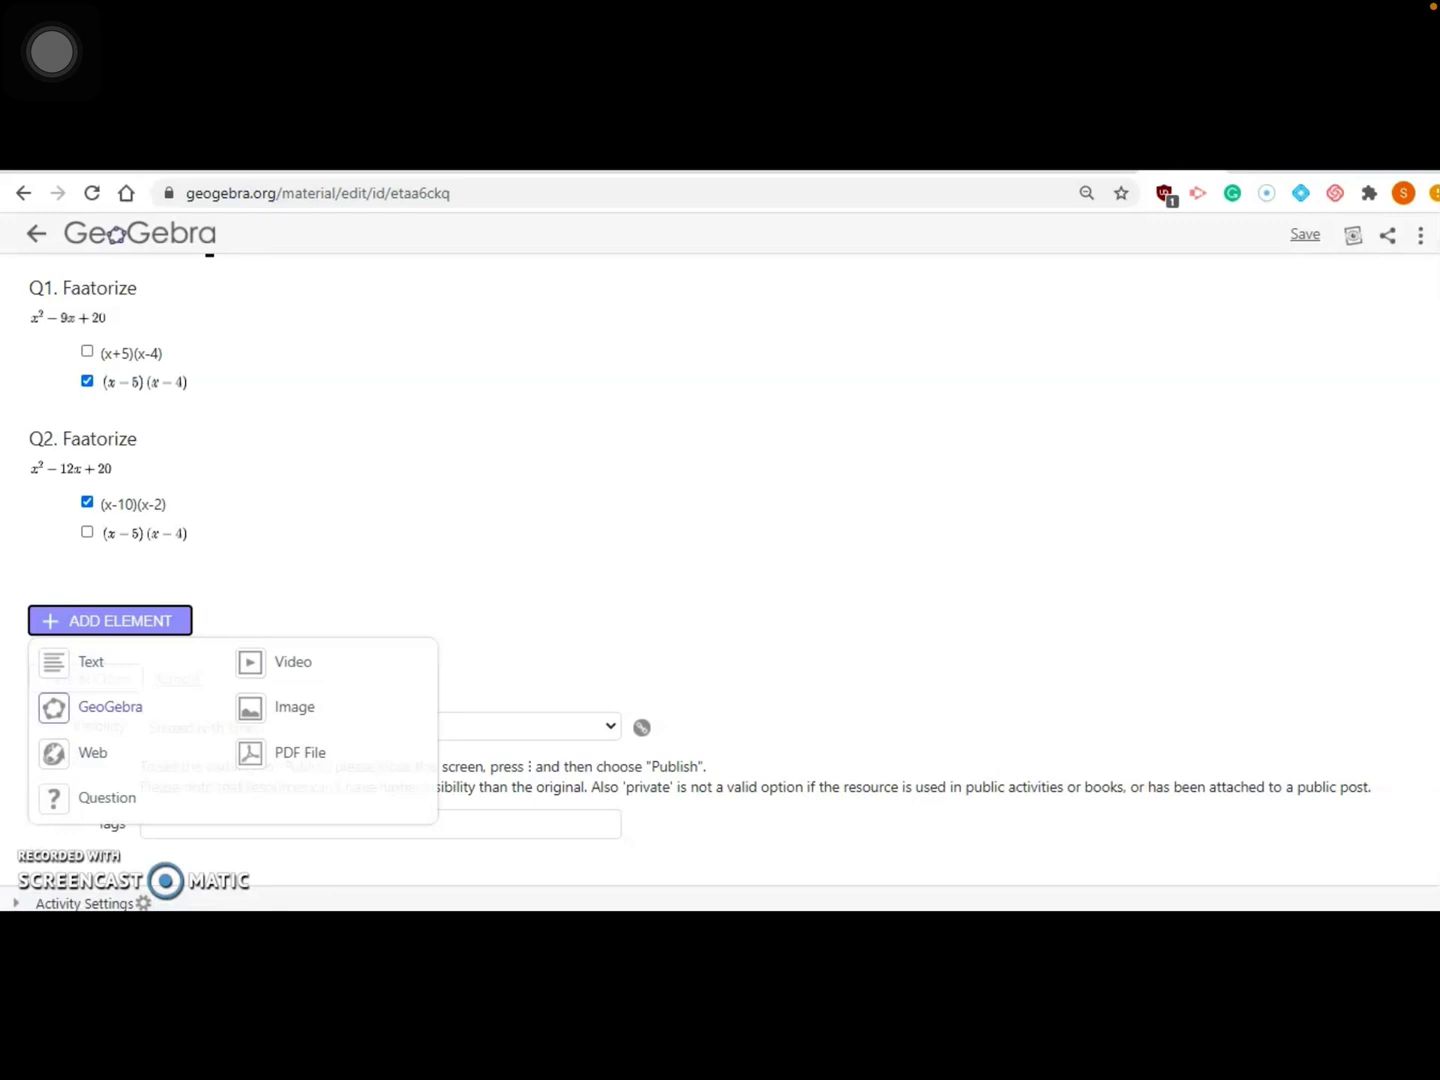
{"action": "left_click", "coordinate": [107, 796]}
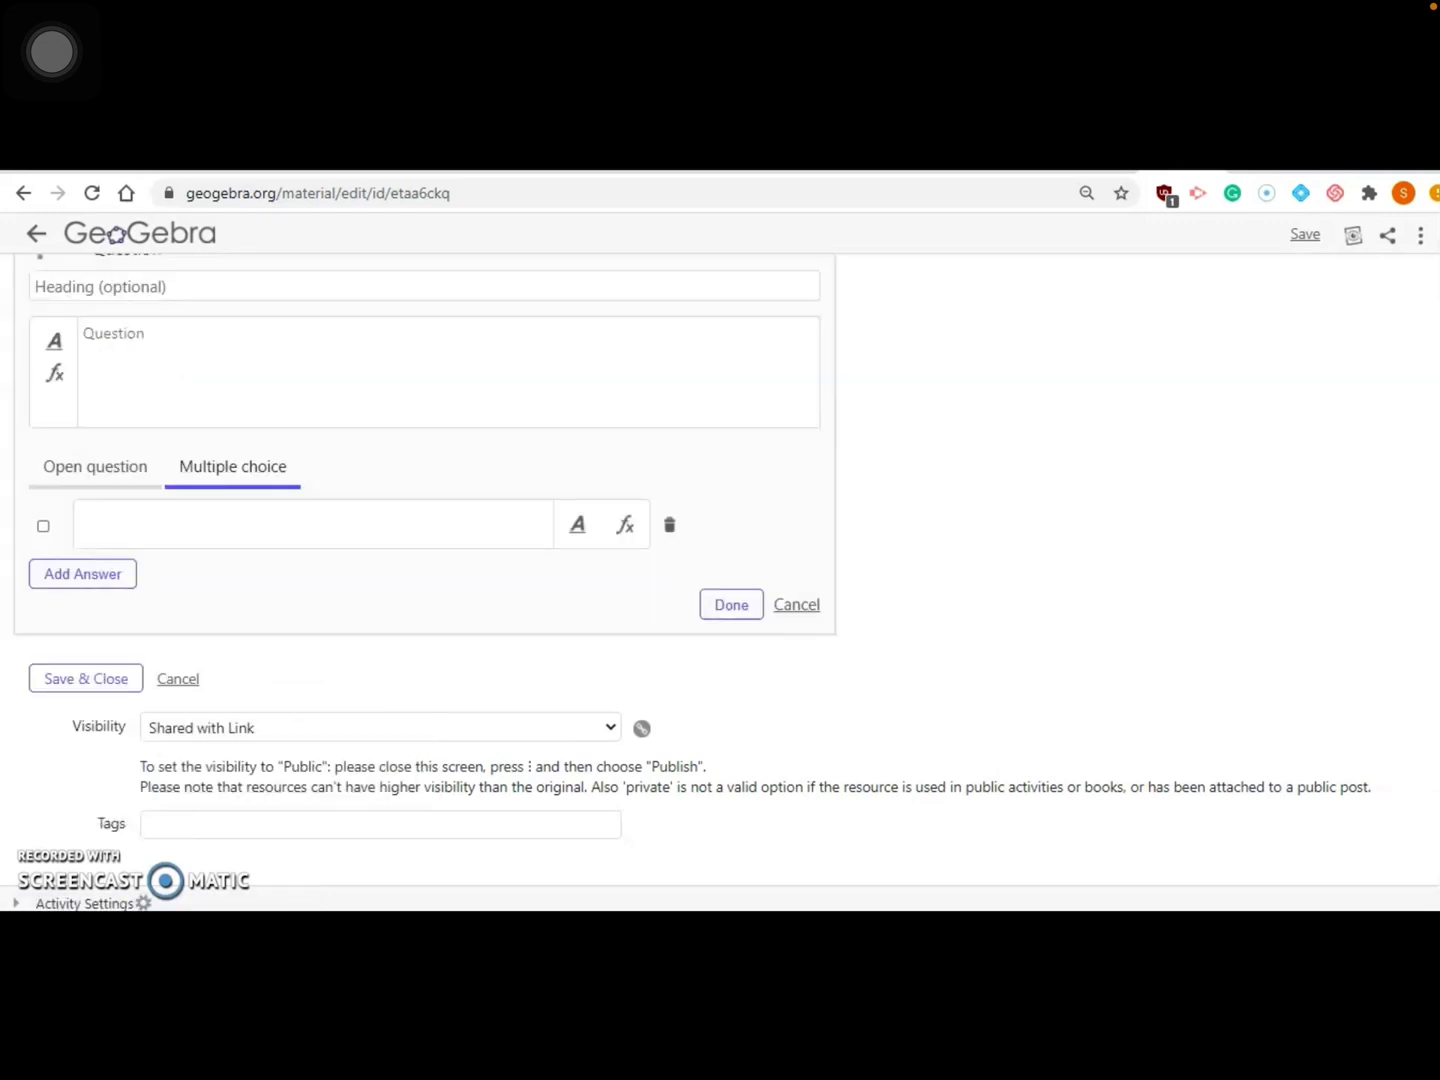
{"action": "left_click", "coordinate": [200, 285]}
{"action": "type", "text": "Q3"}
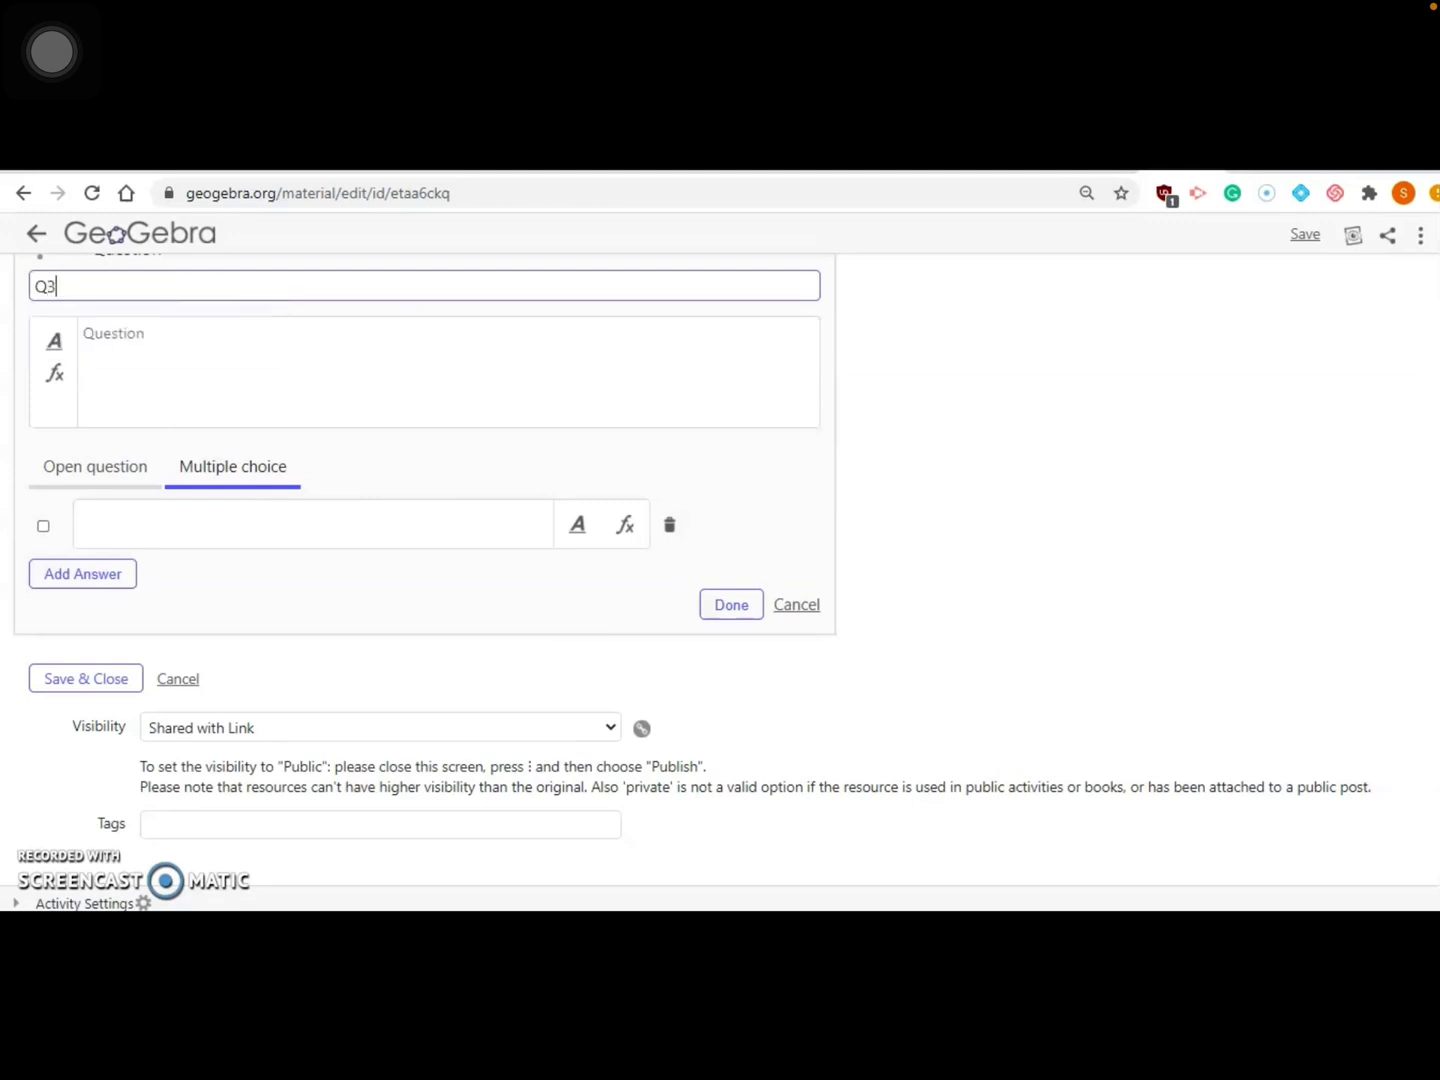
{"action": "left_click", "coordinate": [85, 333]}
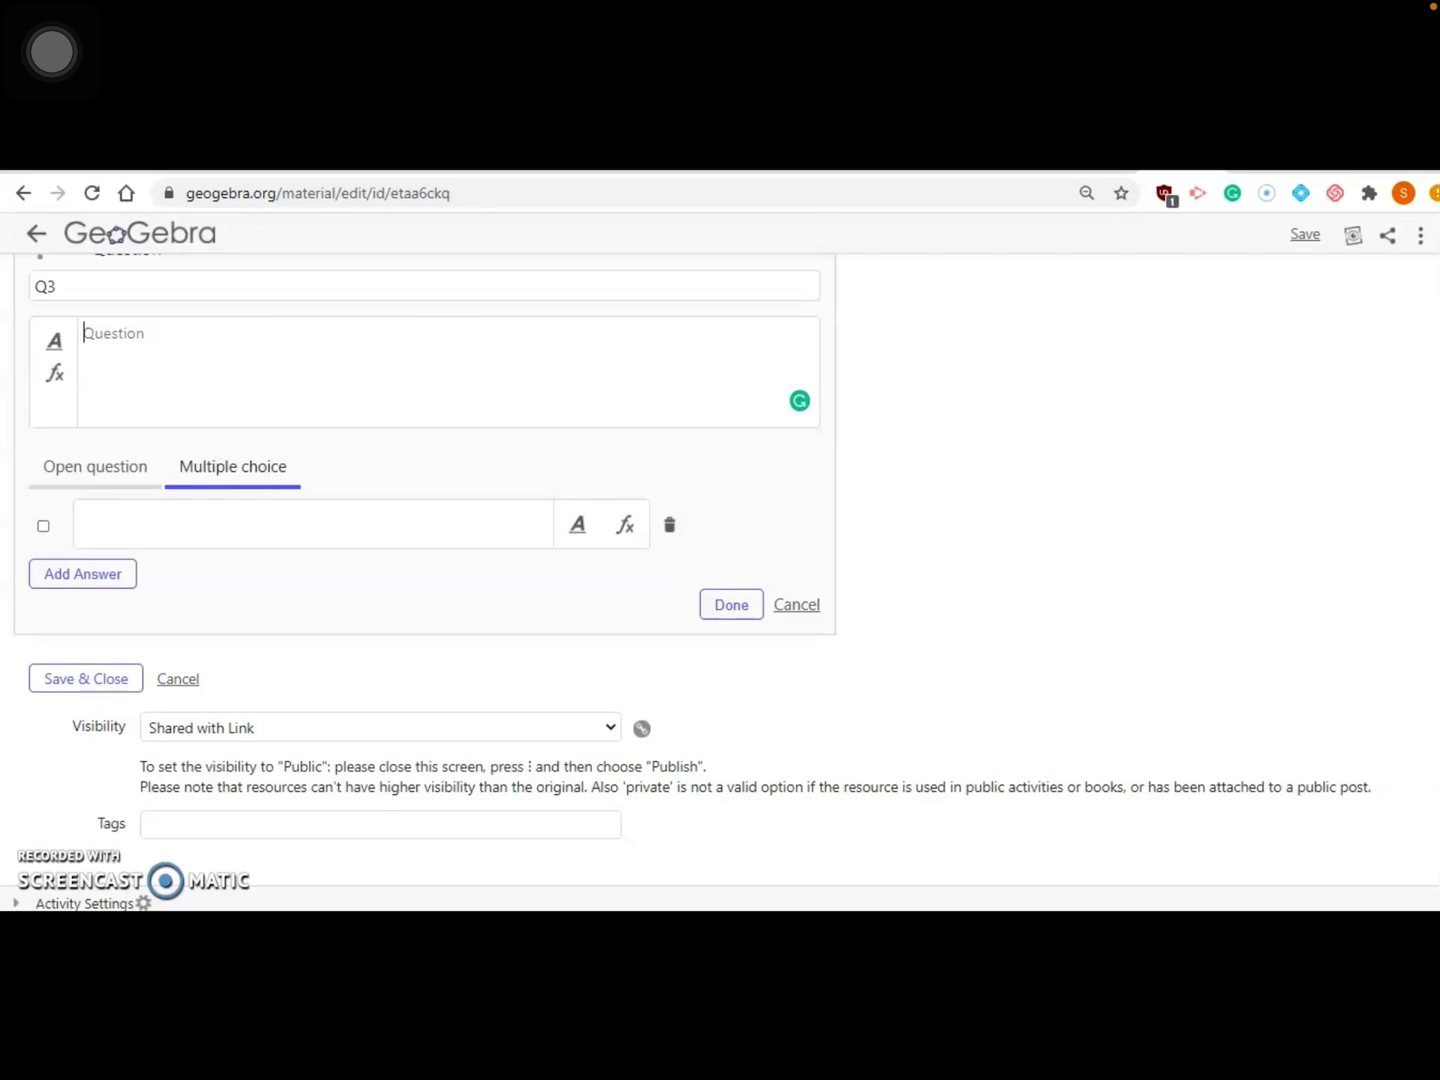
{"action": "type", "text": "What"}
{"action": "key", "text": "BackSpace"}
{"action": "key", "text": "BackSpace"}
{"action": "key", "text": "BackSpace"}
{"action": "key", "text": "BackSpace"}
{"action": "type", "text": "Please"}
{"action": "key", "text": "BackSpace"}
{"action": "key", "text": "BackSpace"}
{"action": "key", "text": "BackSpace"}
{"action": "key", "text": "BackSpace"}
{"action": "key", "text": "BackSpace"}
{"action": "key", "text": "BackSpace"}
{"action": "key", "text": "BackSpace"}
Step: Enter "Create a Quadratic if the factors are (x+3) and (x.2)" as the question text of Q3
{"action": "type", "text": "Create a Quadratic if the roo"}
{"action": "key", "text": "BackSpace"}
{"action": "key", "text": "BackSpace"}
{"action": "key", "text": "BackSpace"}
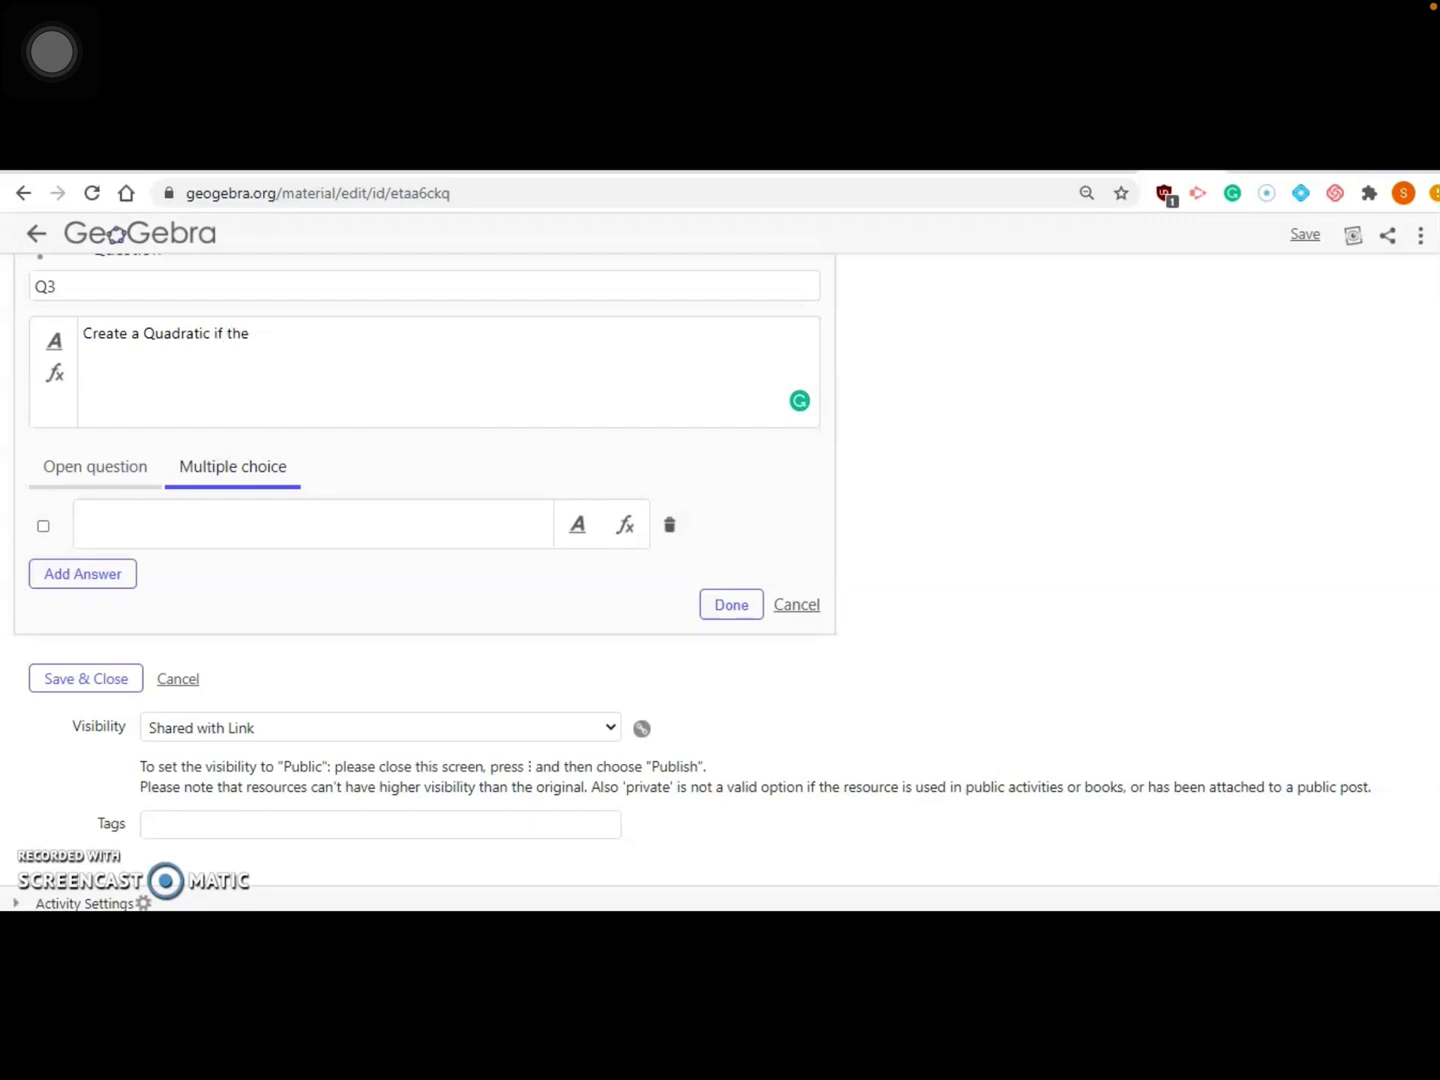
{"action": "type", "text": "d"}
{"action": "key", "text": "BackSpace"}
{"action": "type", "text": "fact"}
{"action": "type", "text": "ors ar"}
{"action": "type", "text": "e ()"}
{"action": "type", "text": "x+3"}
{"action": "key", "text": "Right"}
{"action": "type", "text": "and "}
{"action": "type", "text": "(x-2"}
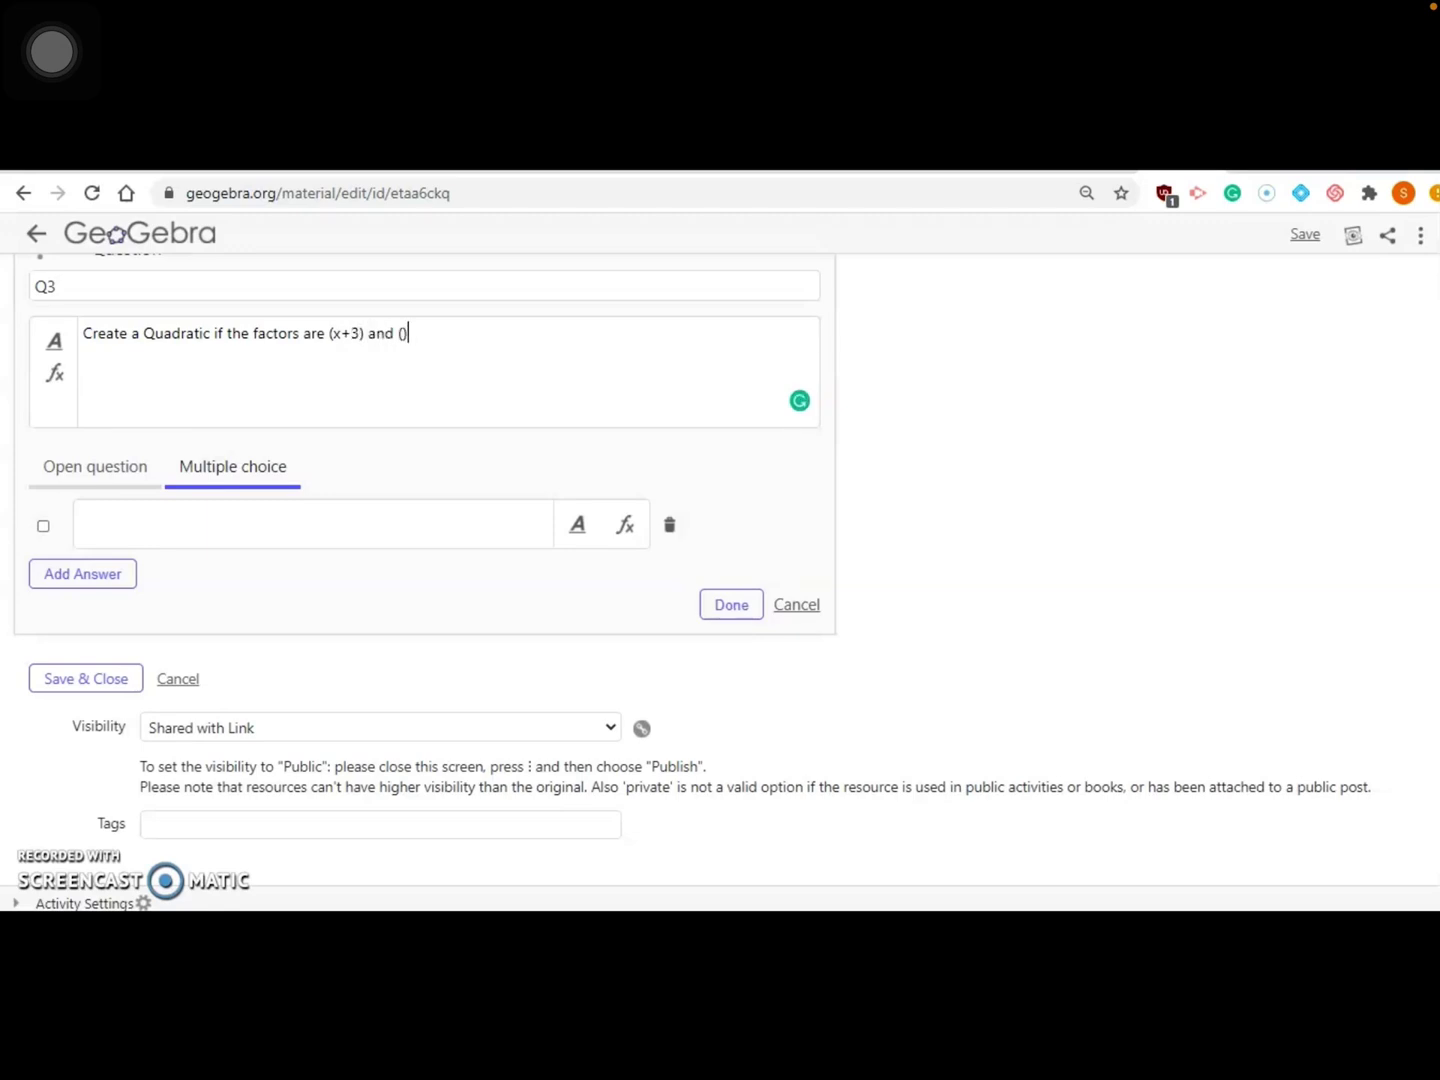
{"action": "key", "text": "Right"}
Step: Make Q3 an open question without a model answer, and save and close the activity
{"action": "left_click", "coordinate": [94, 466]}
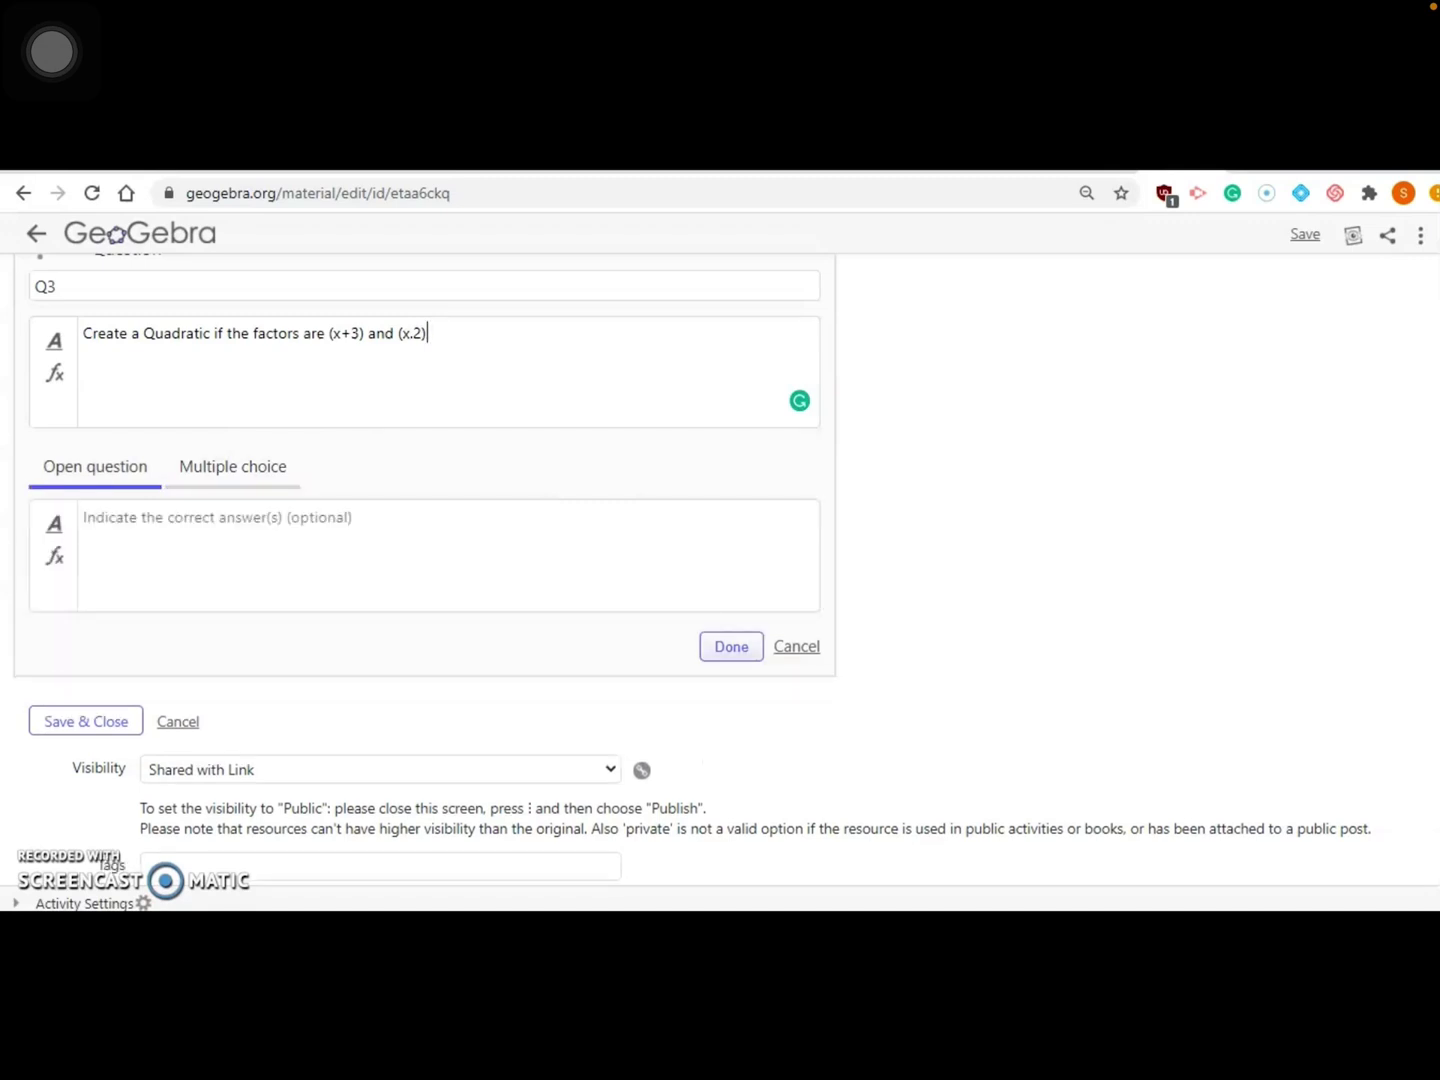
{"action": "left_click", "coordinate": [732, 646]}
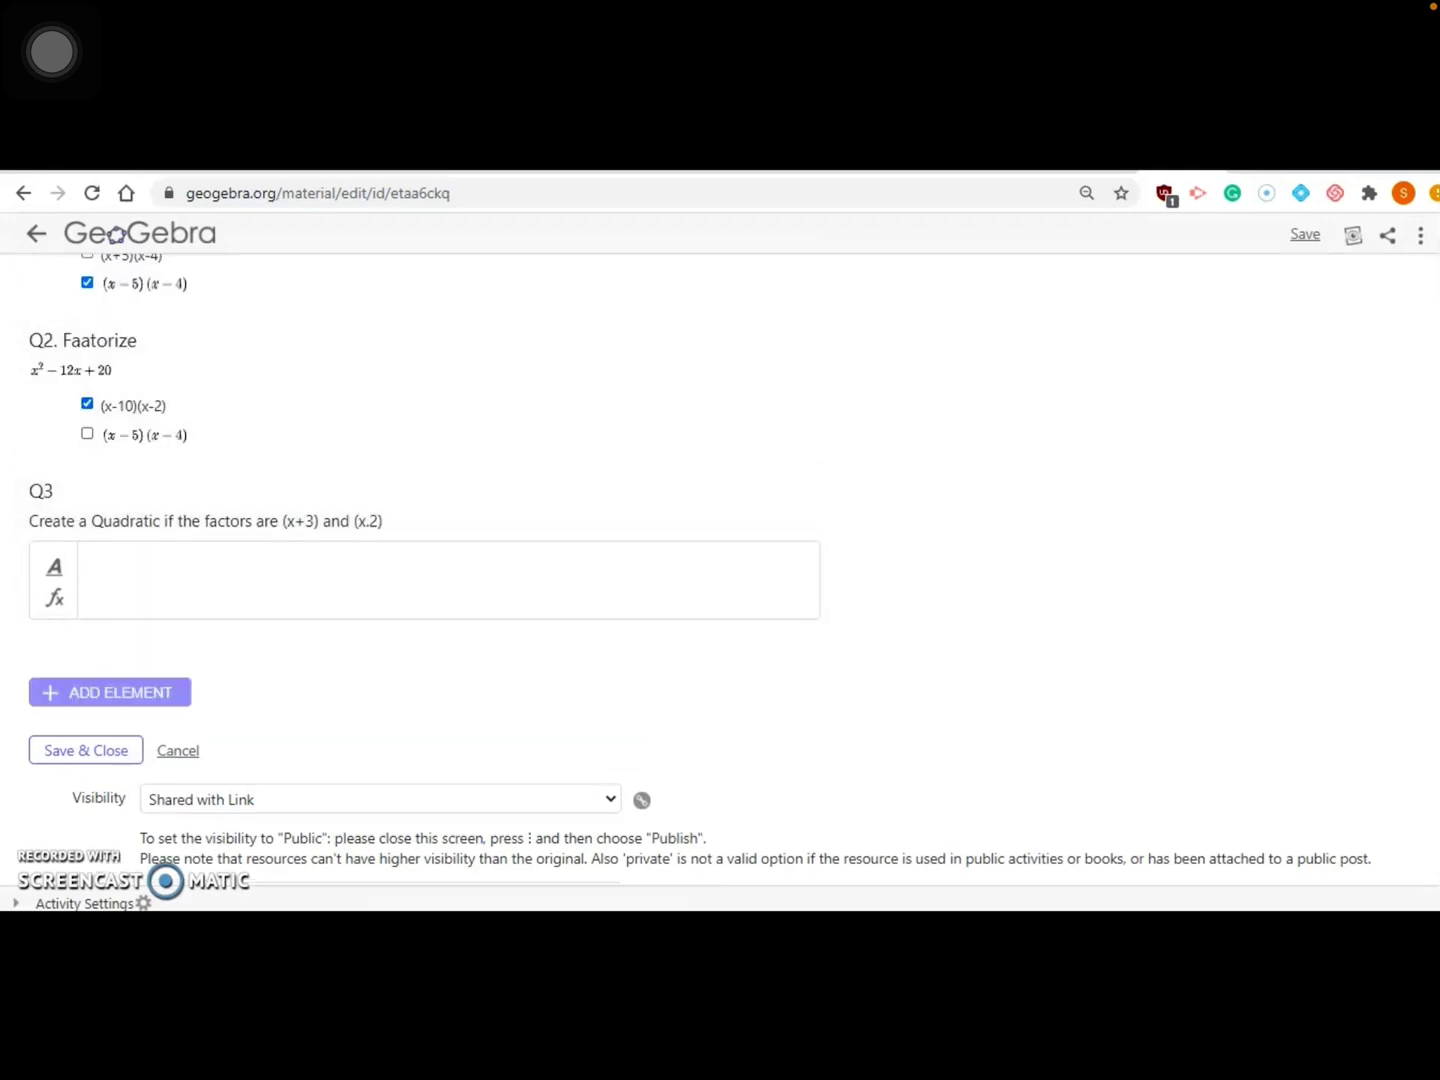
{"action": "scroll", "coordinate": [420, 570], "scroll_direction": "up", "scroll_amount": 8}
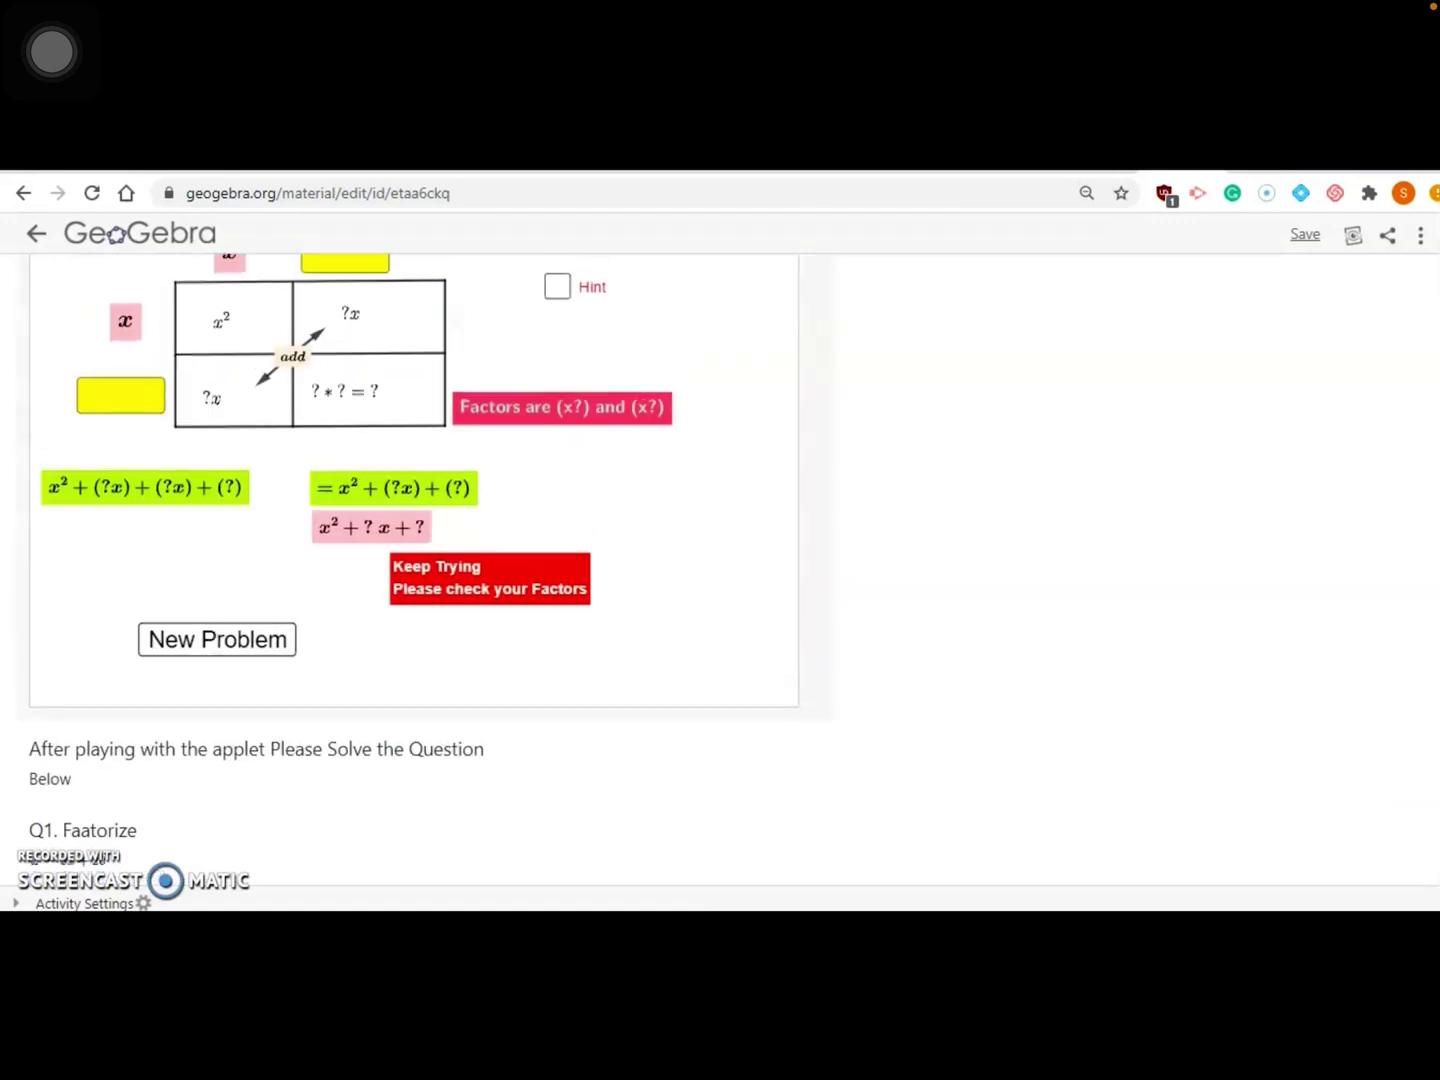
{"action": "scroll", "coordinate": [420, 570], "scroll_direction": "up", "scroll_amount": 1}
{"action": "scroll", "coordinate": [419, 570], "scroll_direction": "down", "scroll_amount": 9}
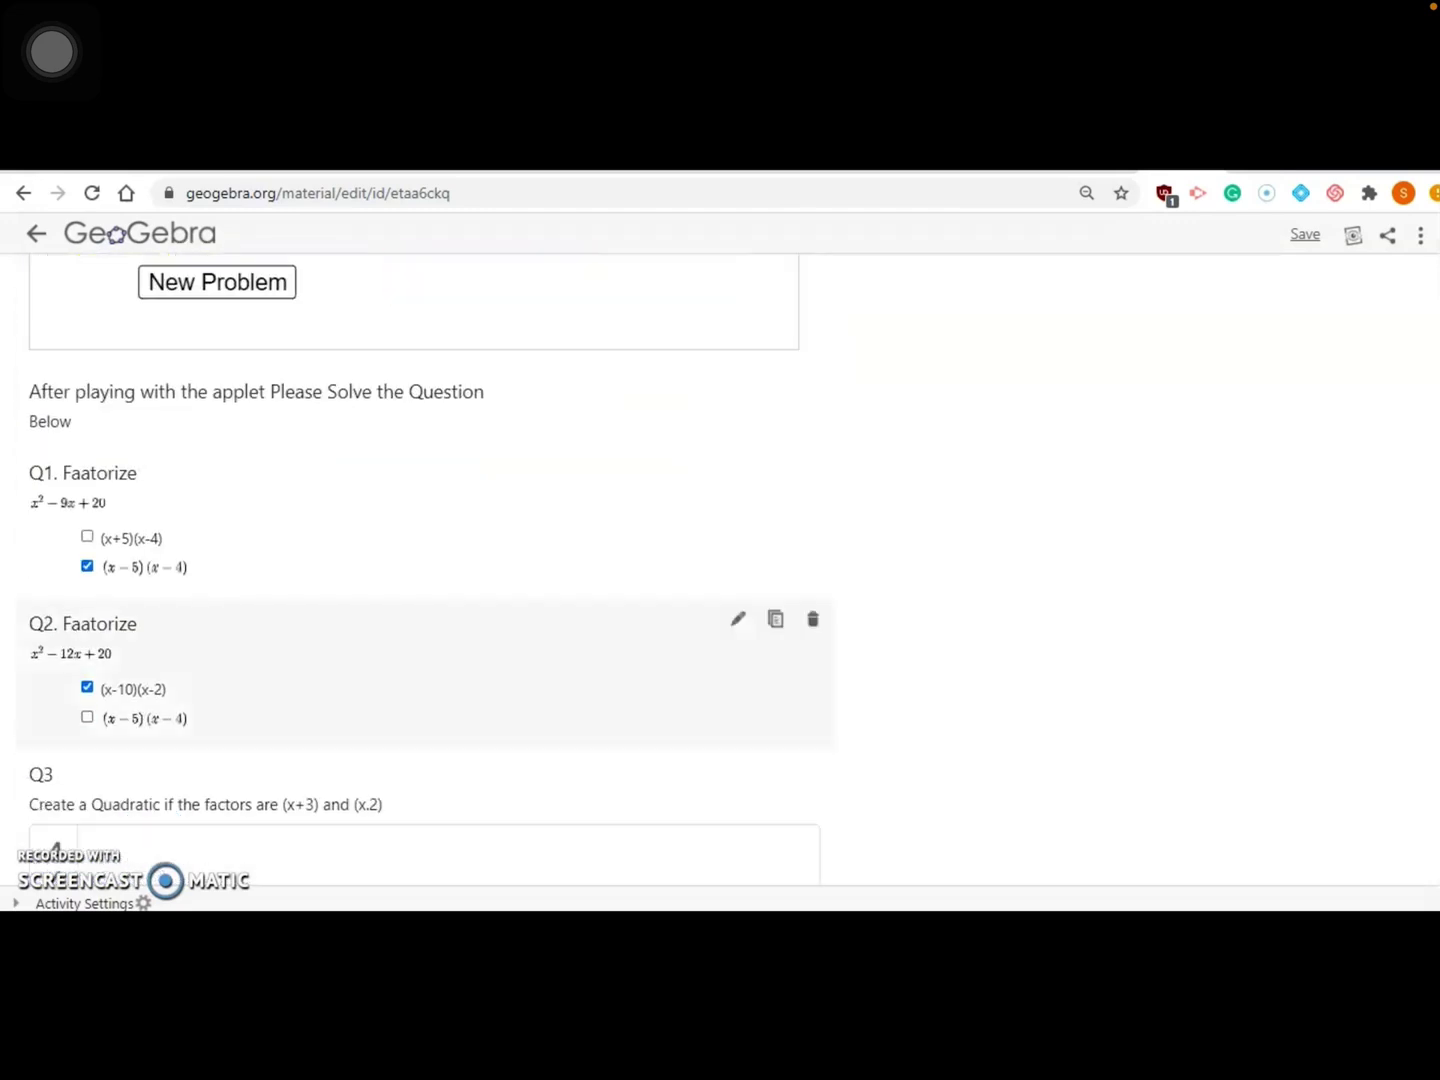
{"action": "left_click", "coordinate": [86, 678]}
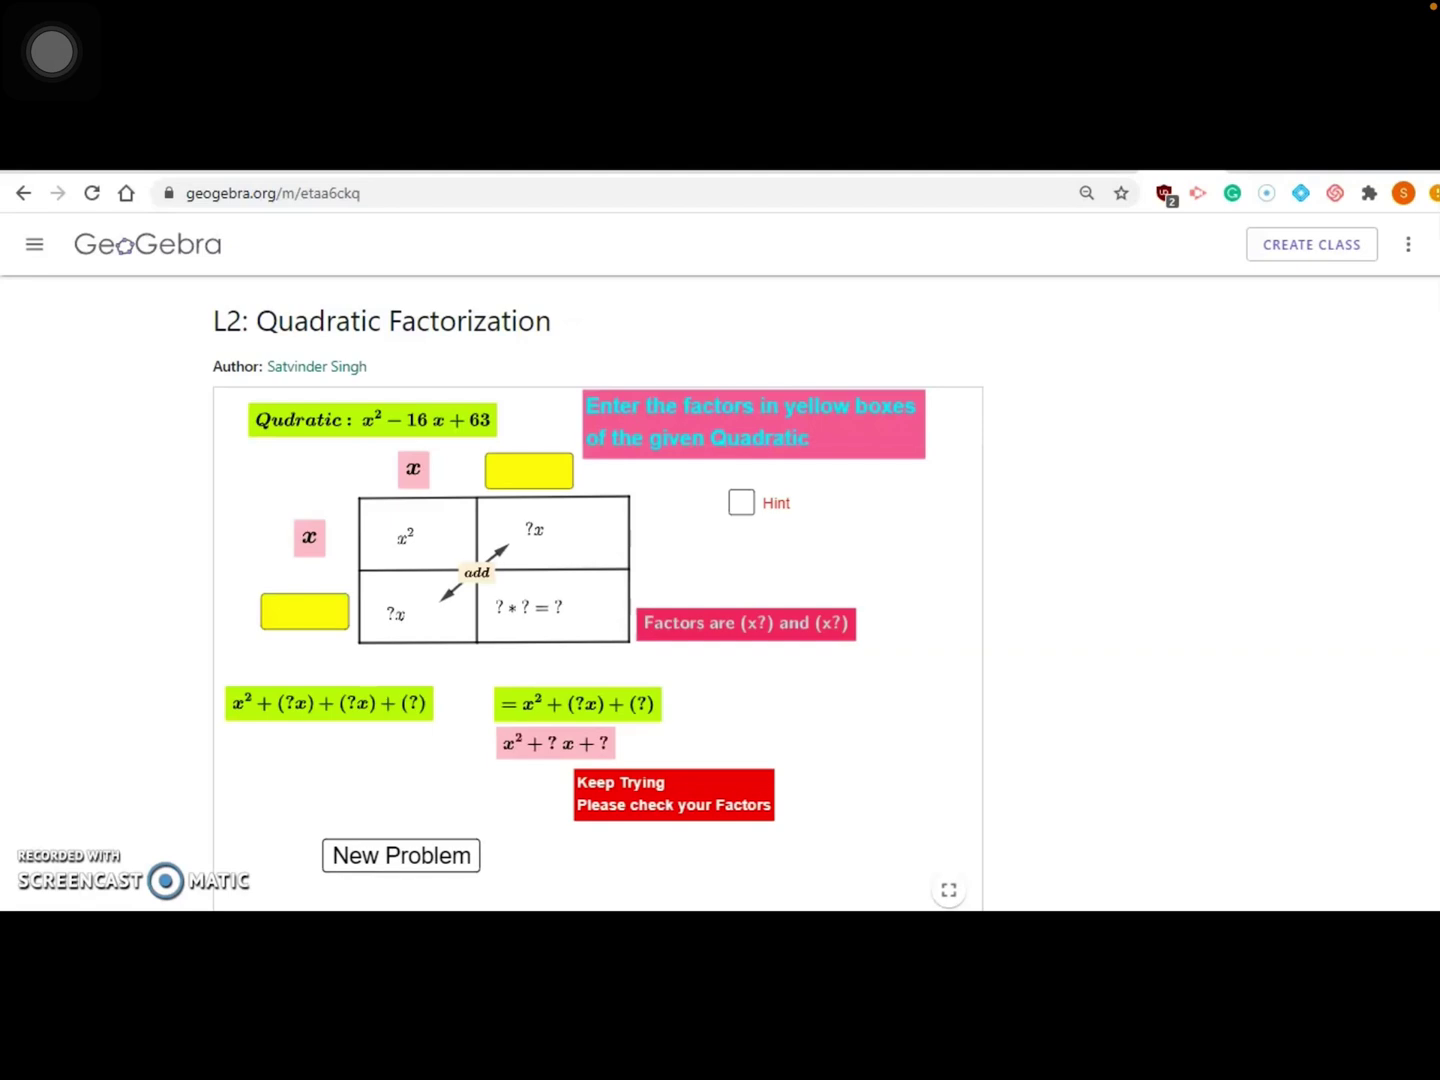
Step: Create a class from the saved activity, keeping the name L2: Quadratic Factorization
{"action": "scroll", "coordinate": [720, 600], "scroll_direction": "down", "scroll_amount": 5}
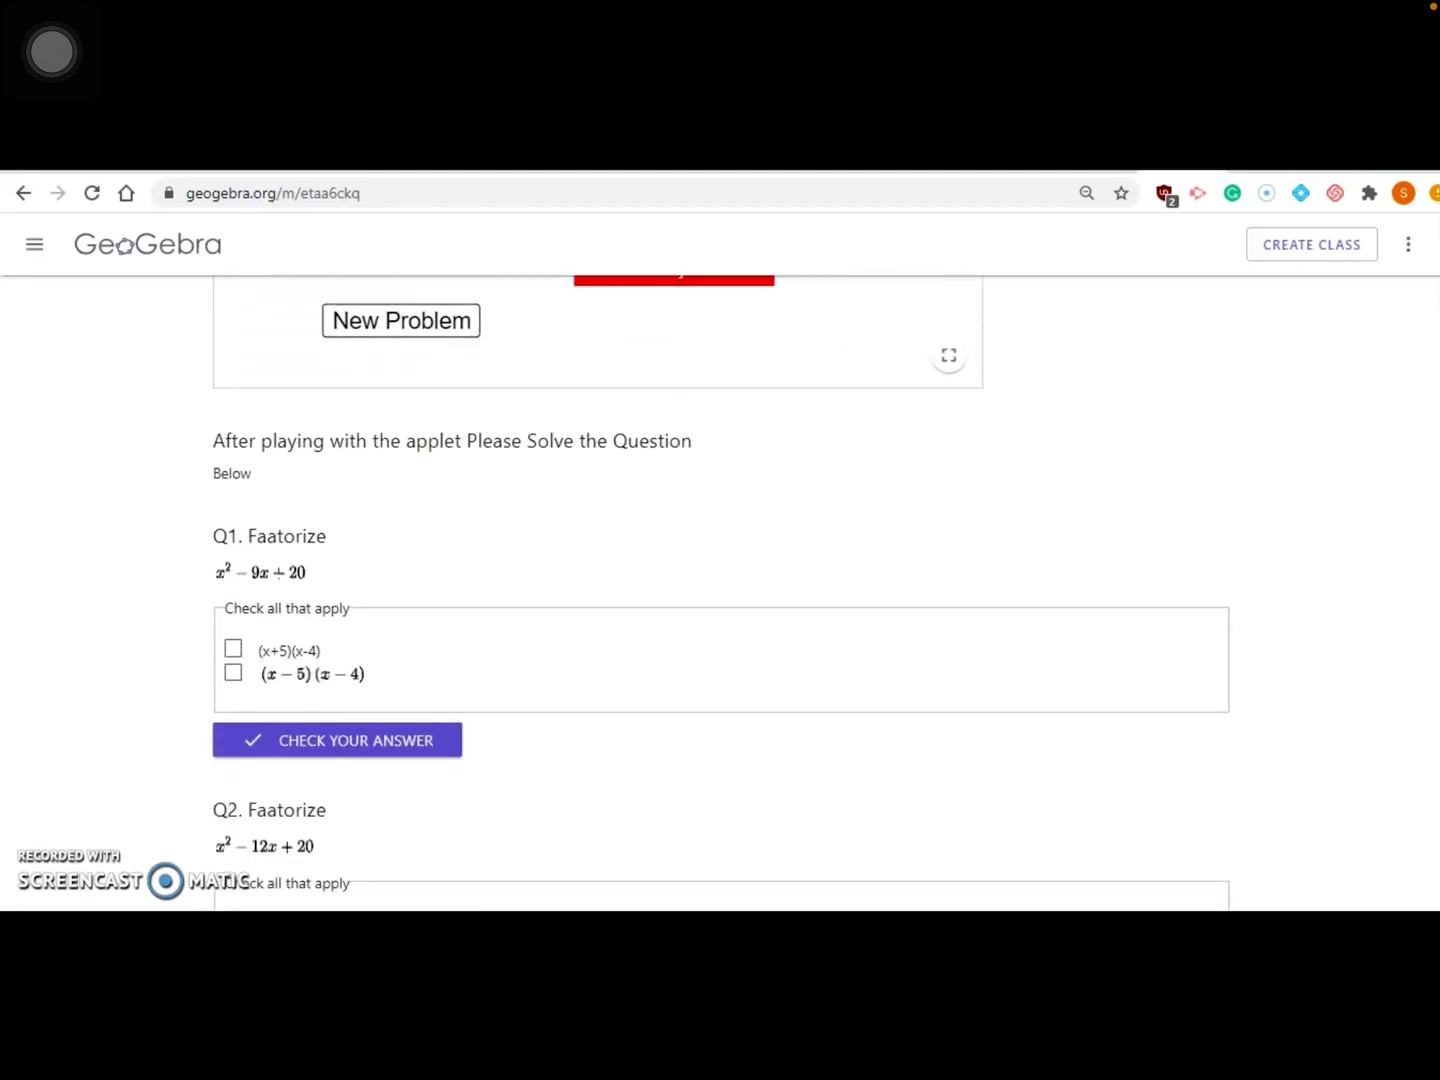
{"action": "scroll", "coordinate": [720, 600], "scroll_direction": "down", "scroll_amount": 7}
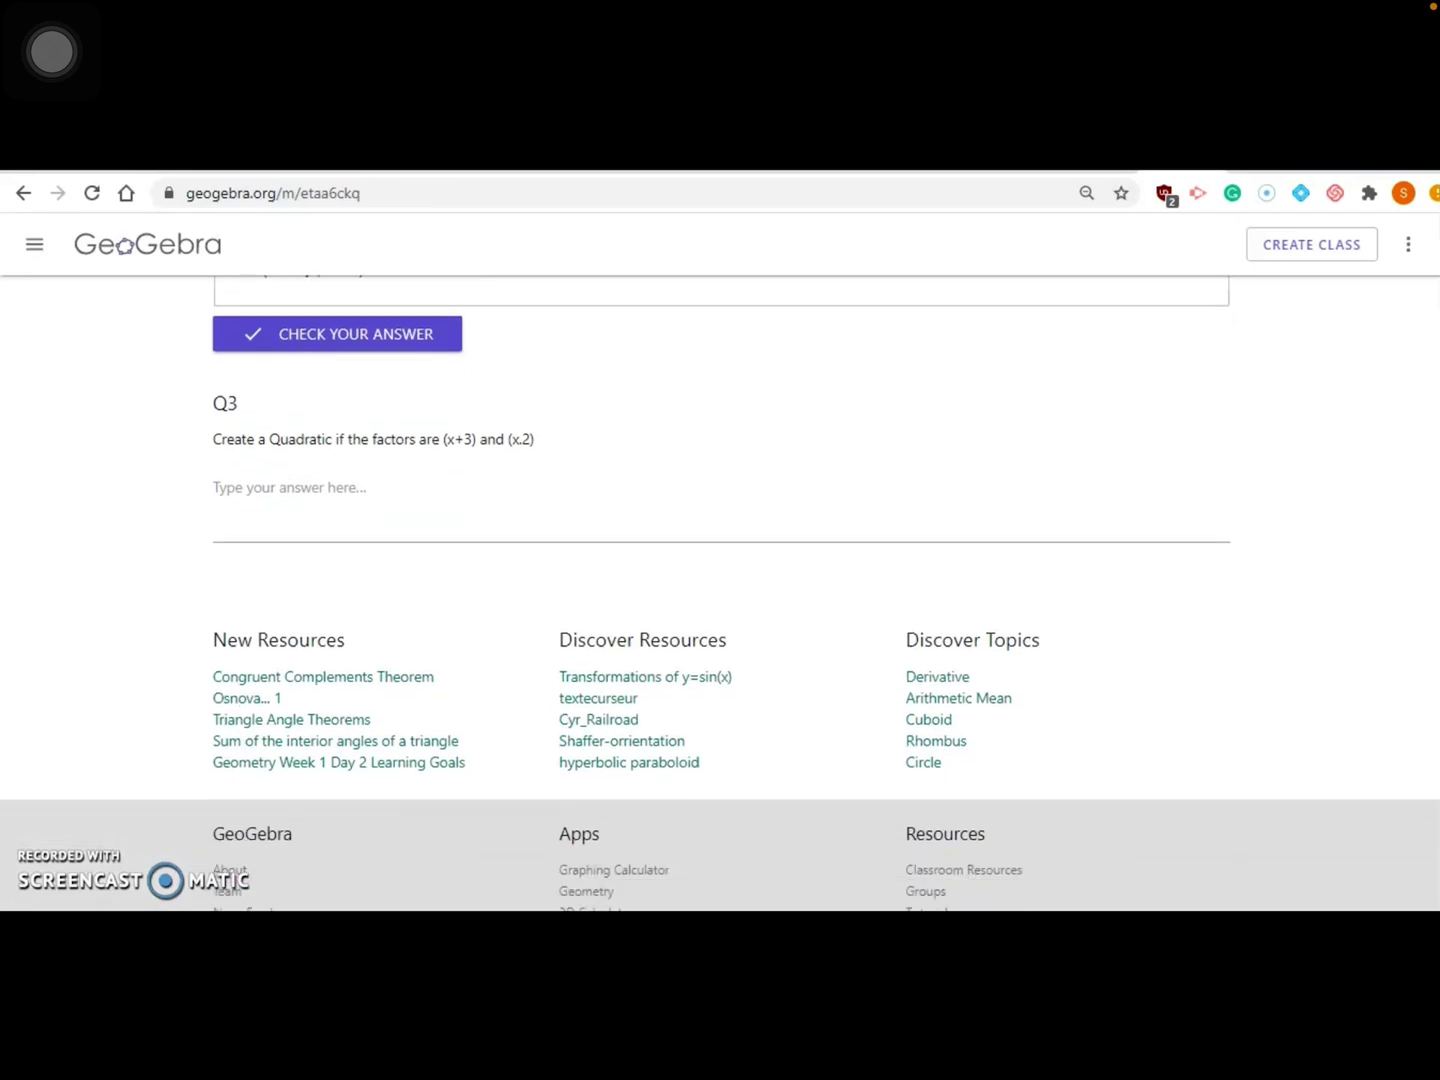
{"action": "scroll", "coordinate": [720, 600], "scroll_direction": "up", "scroll_amount": 12}
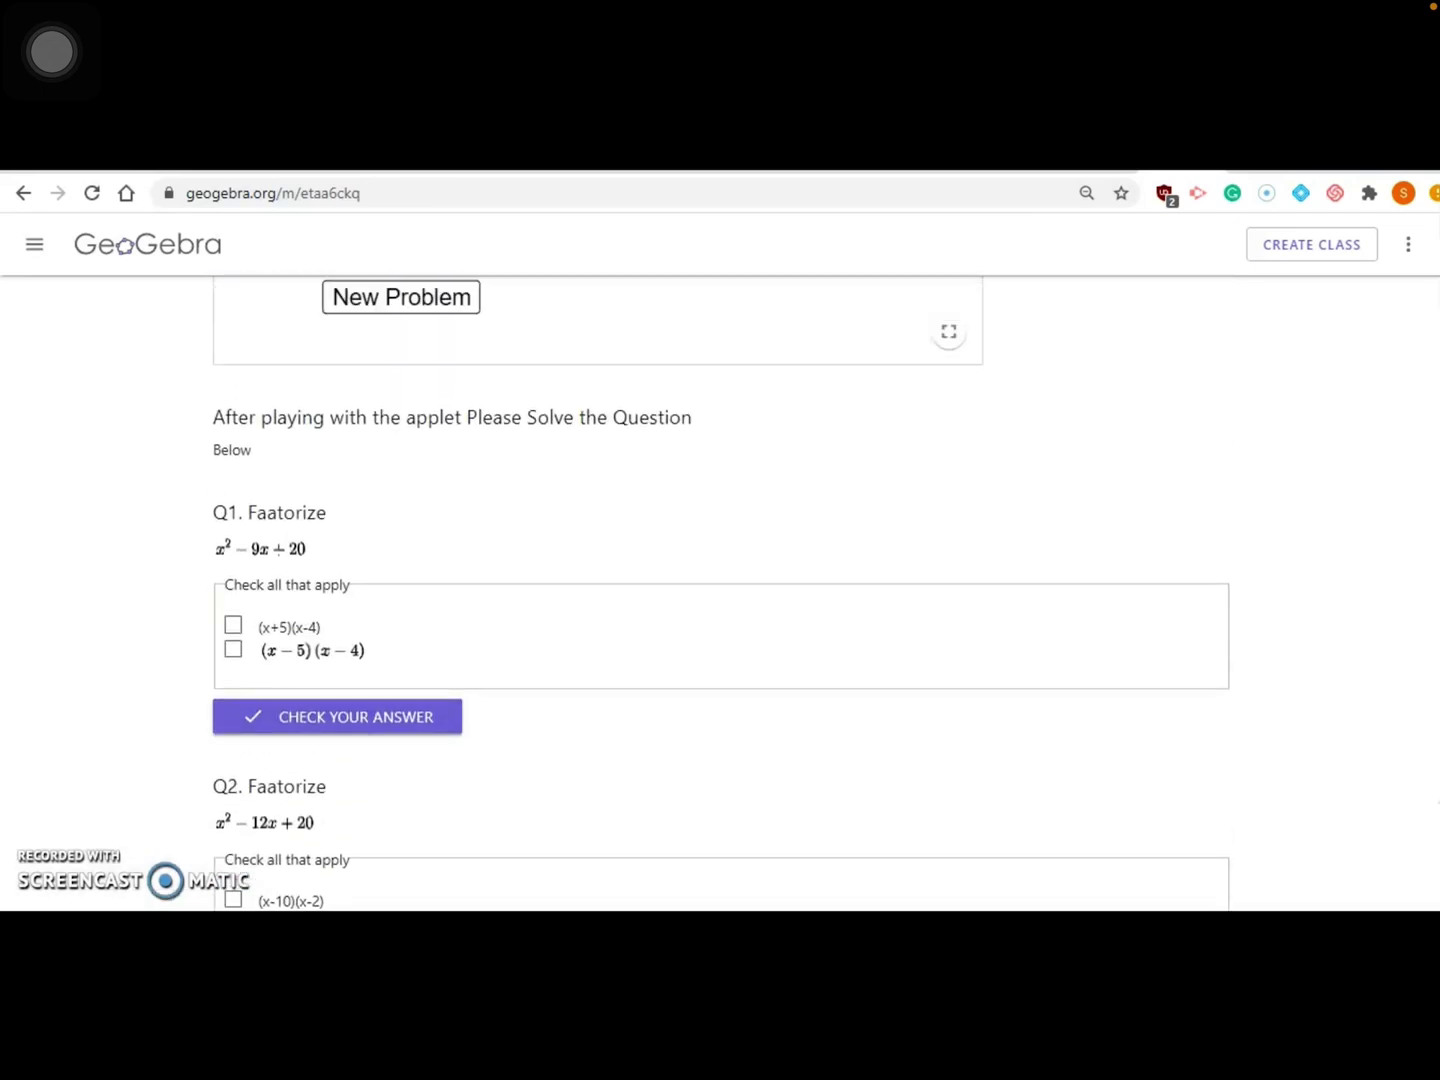
{"action": "scroll", "coordinate": [720, 599], "scroll_direction": "up", "scroll_amount": 2}
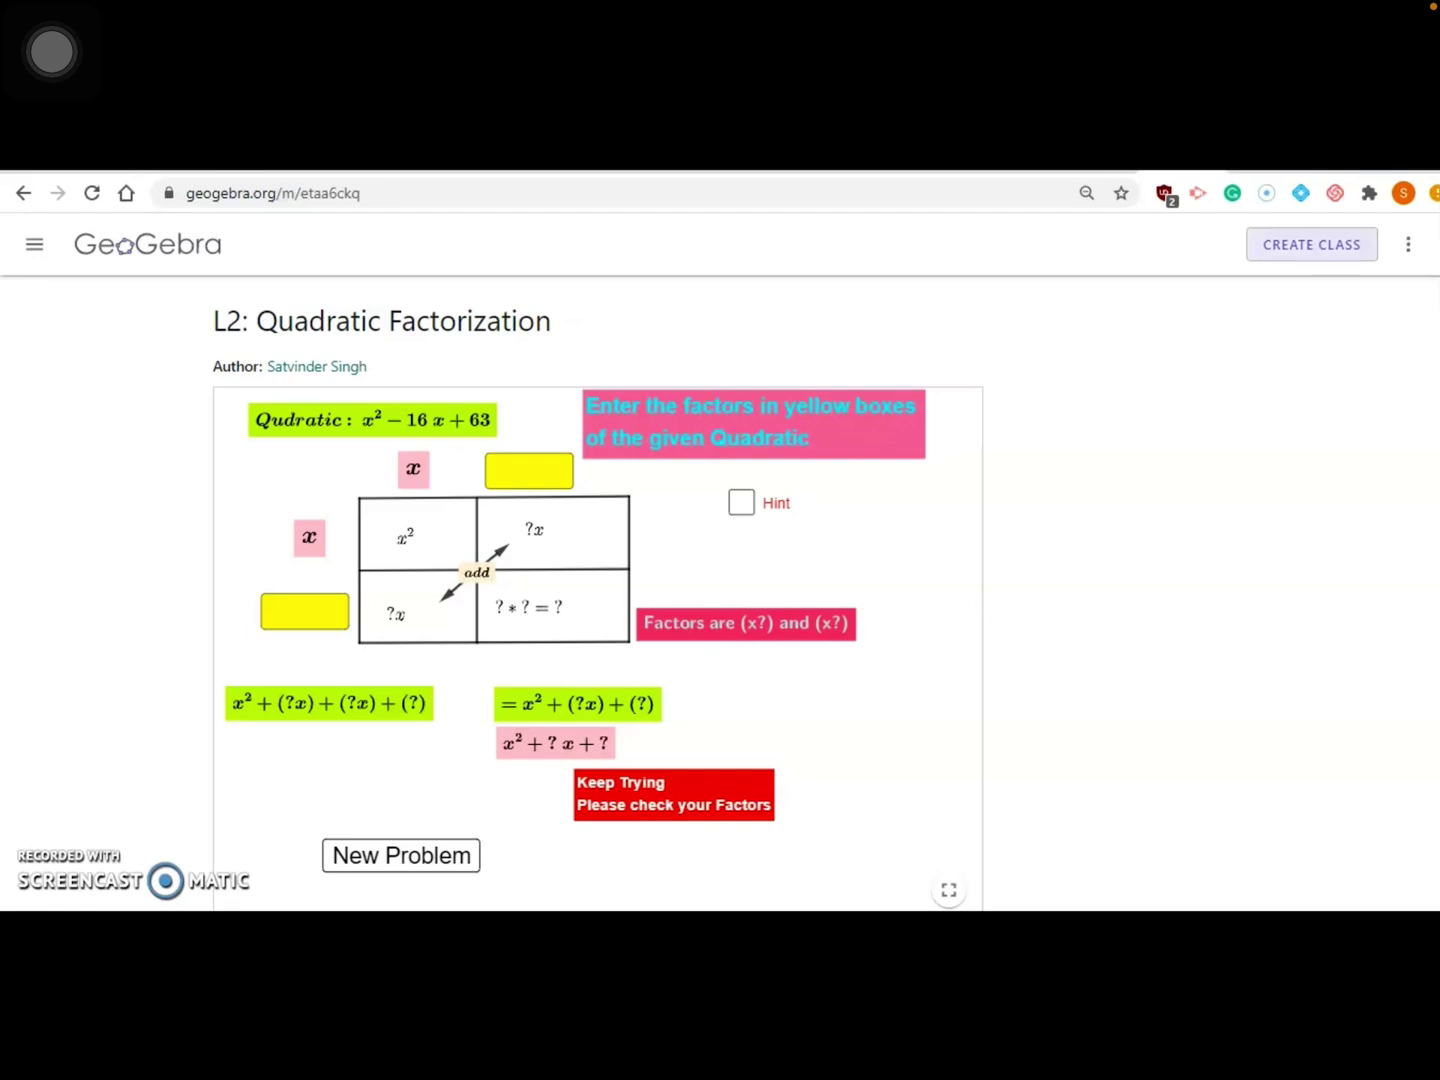
{"action": "left_click", "coordinate": [1311, 244]}
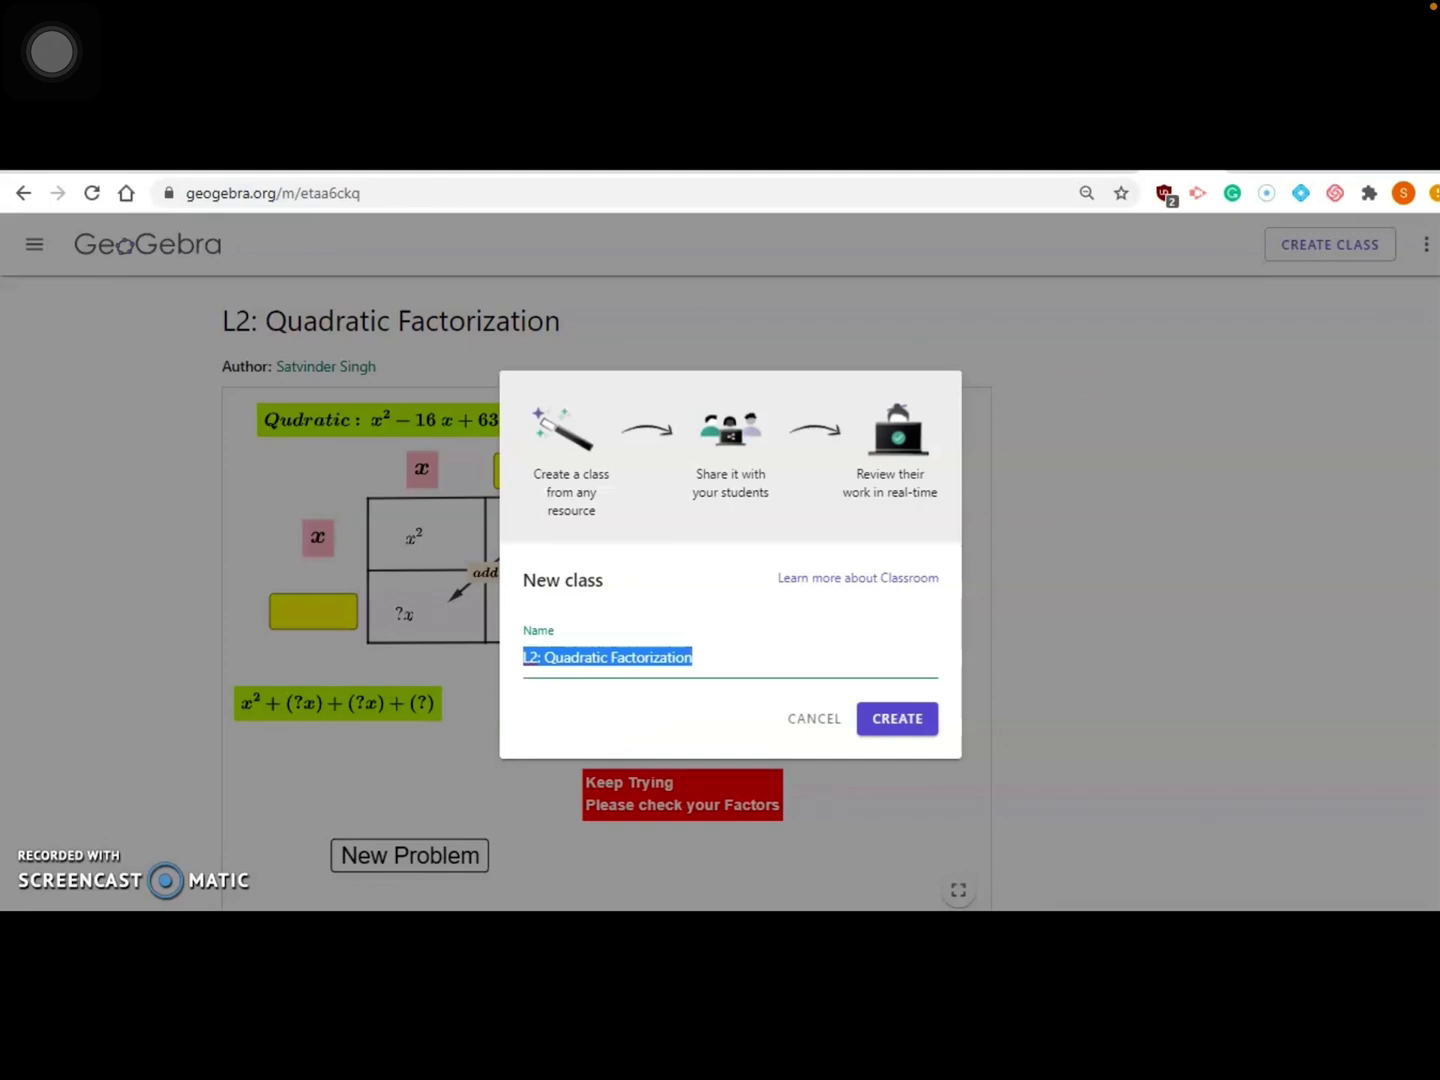
{"action": "left_click", "coordinate": [897, 719]}
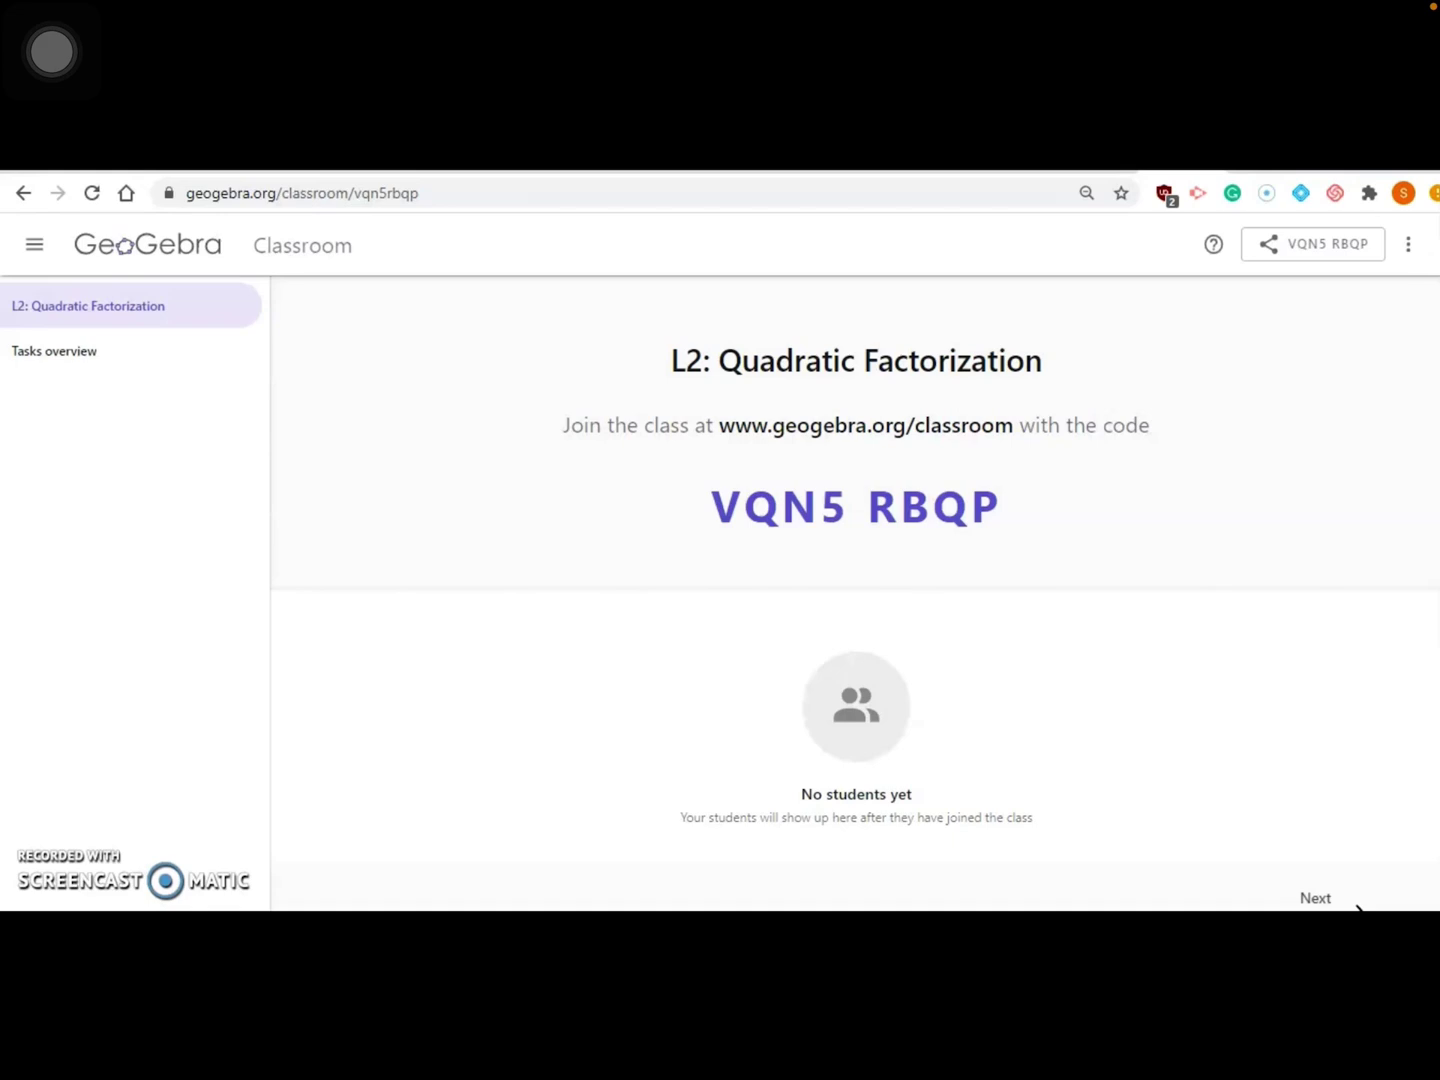
Step: Copy the share link of the new class and dismiss the sharing dialog
{"action": "left_click", "coordinate": [1313, 244]}
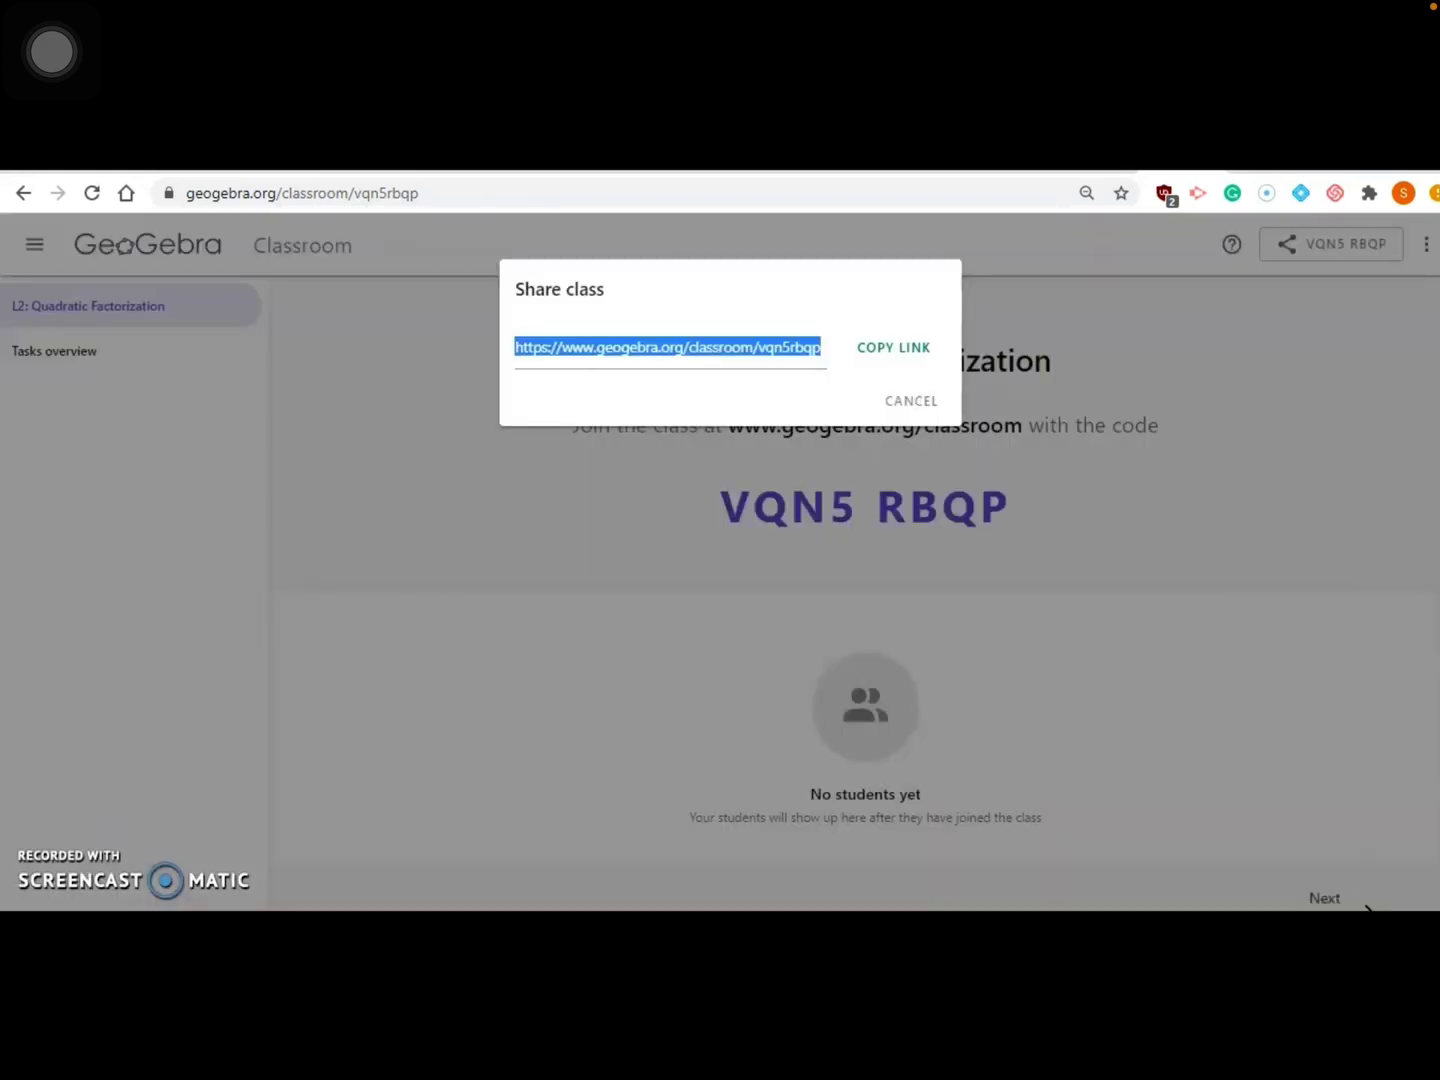
{"action": "left_click", "coordinate": [893, 347]}
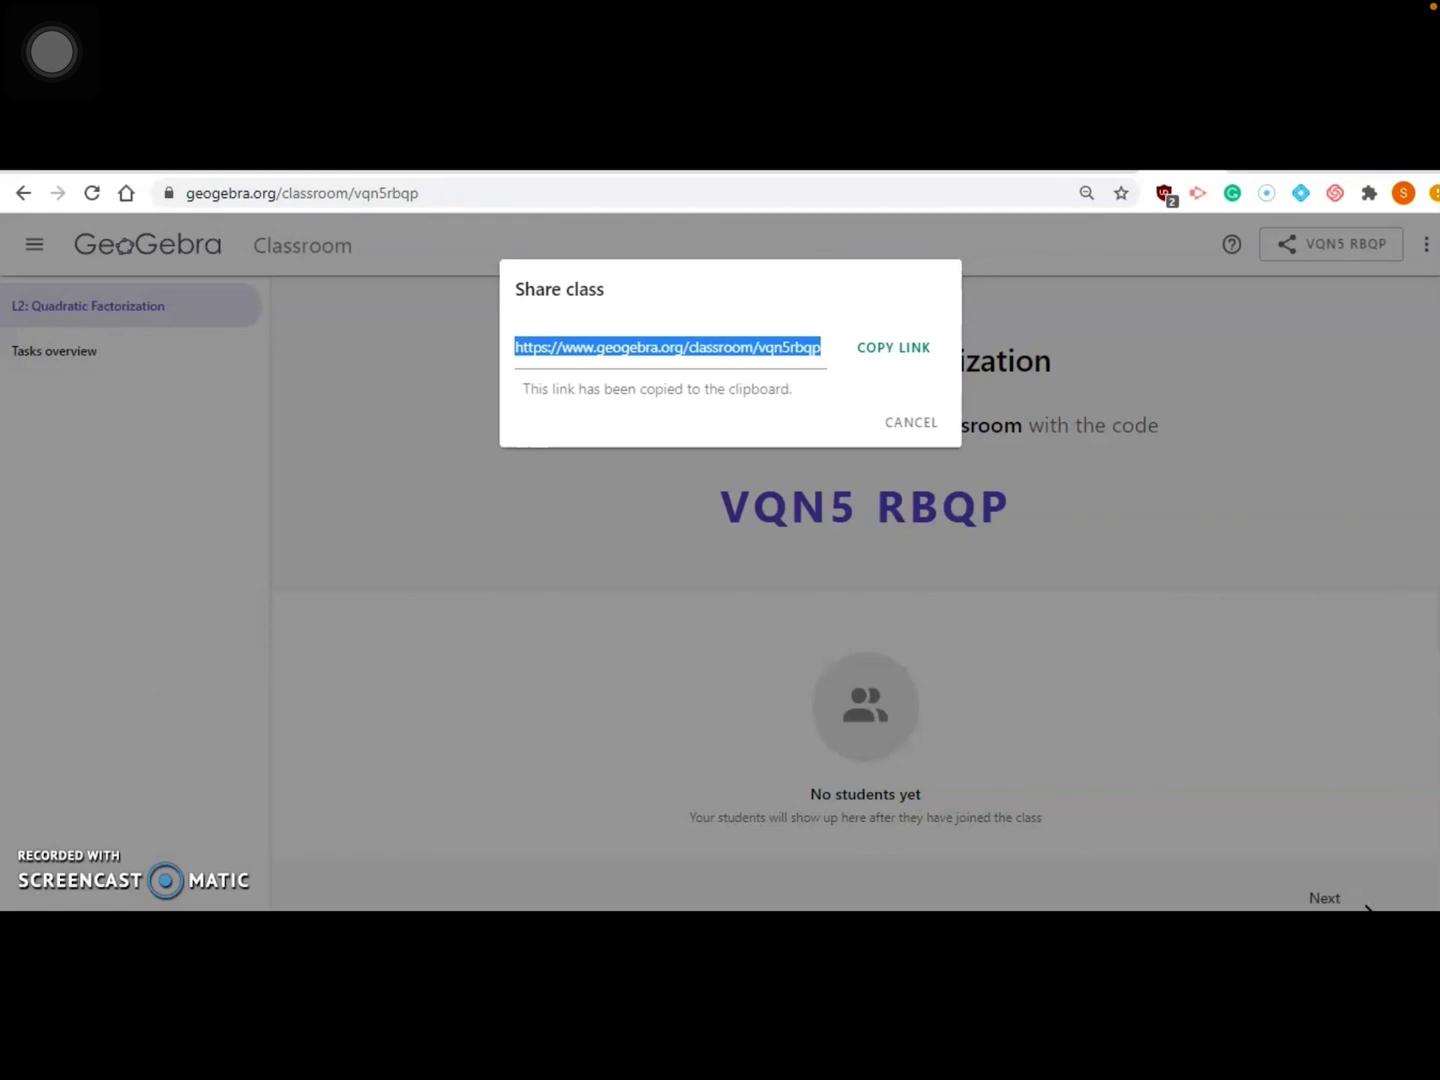
{"action": "key", "text": "Escape"}
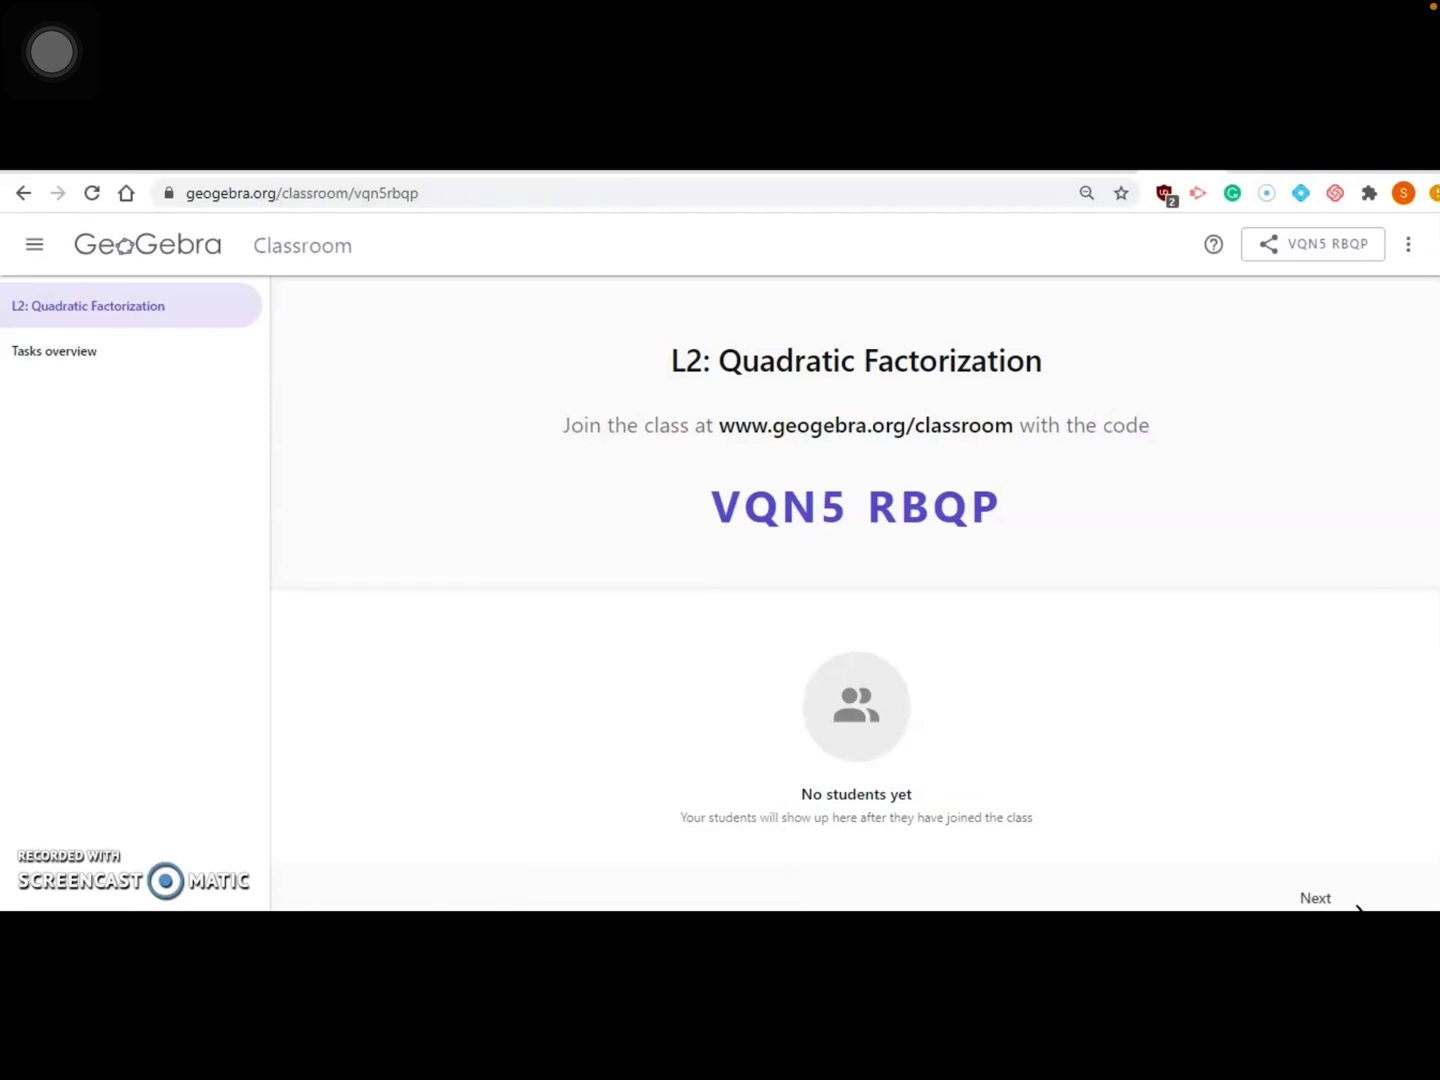
Step: Open the copied class link in another browser window and join the class with the student's name
{"action": "key", "text": "alt+Tab"}
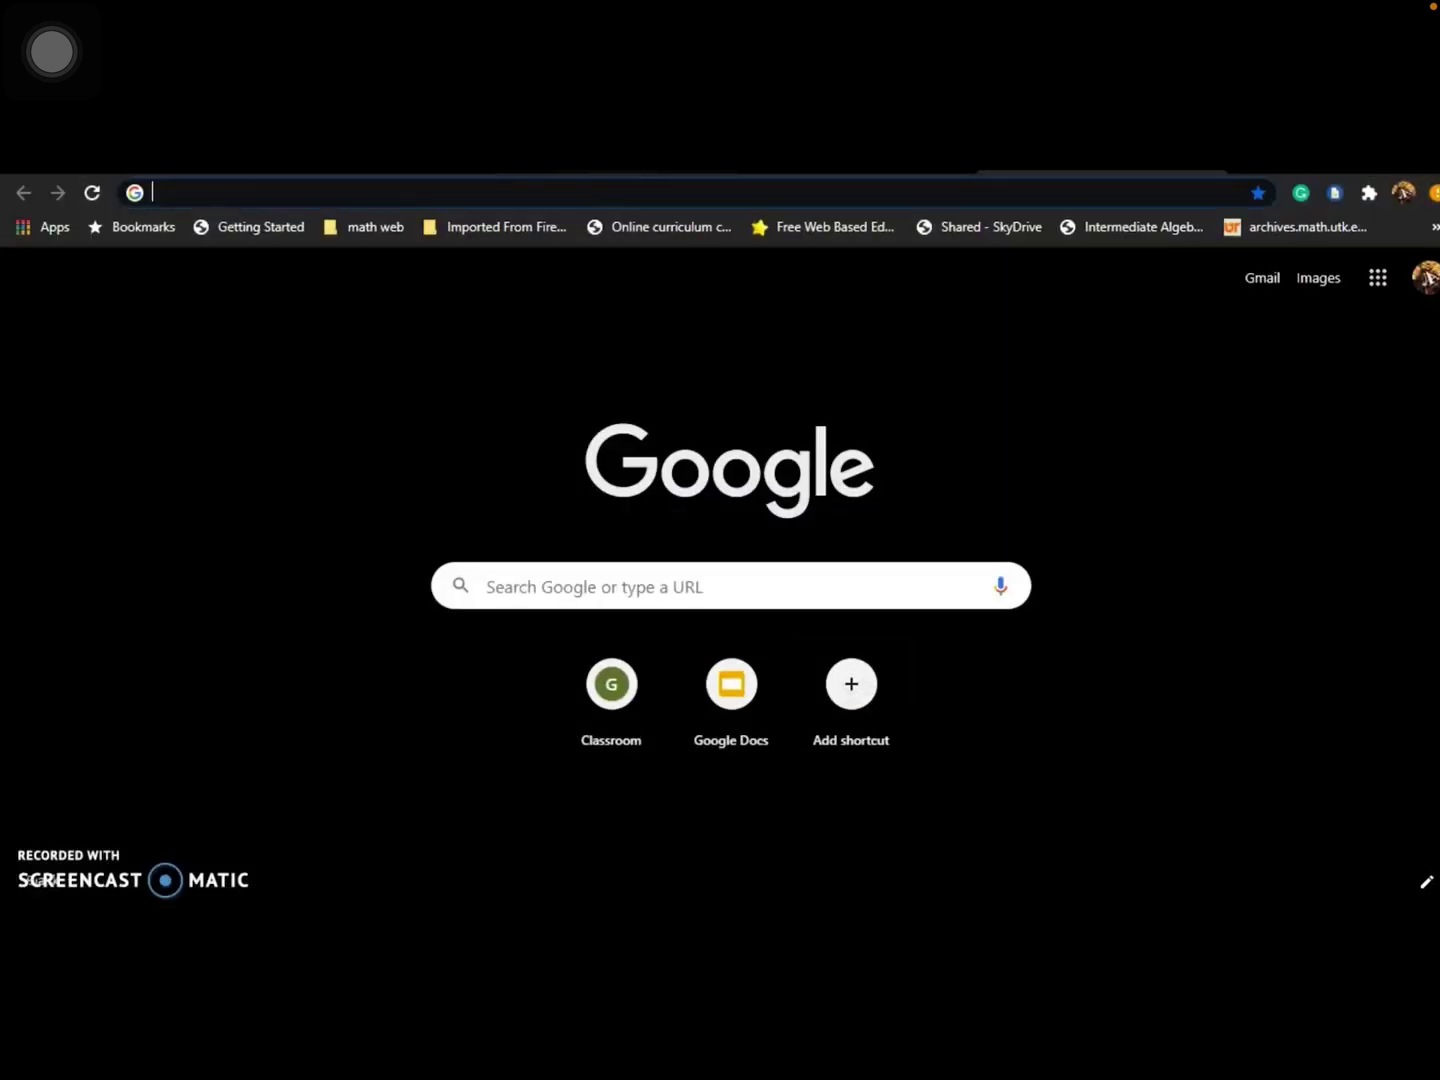
{"action": "key", "text": "ctrl+v"}
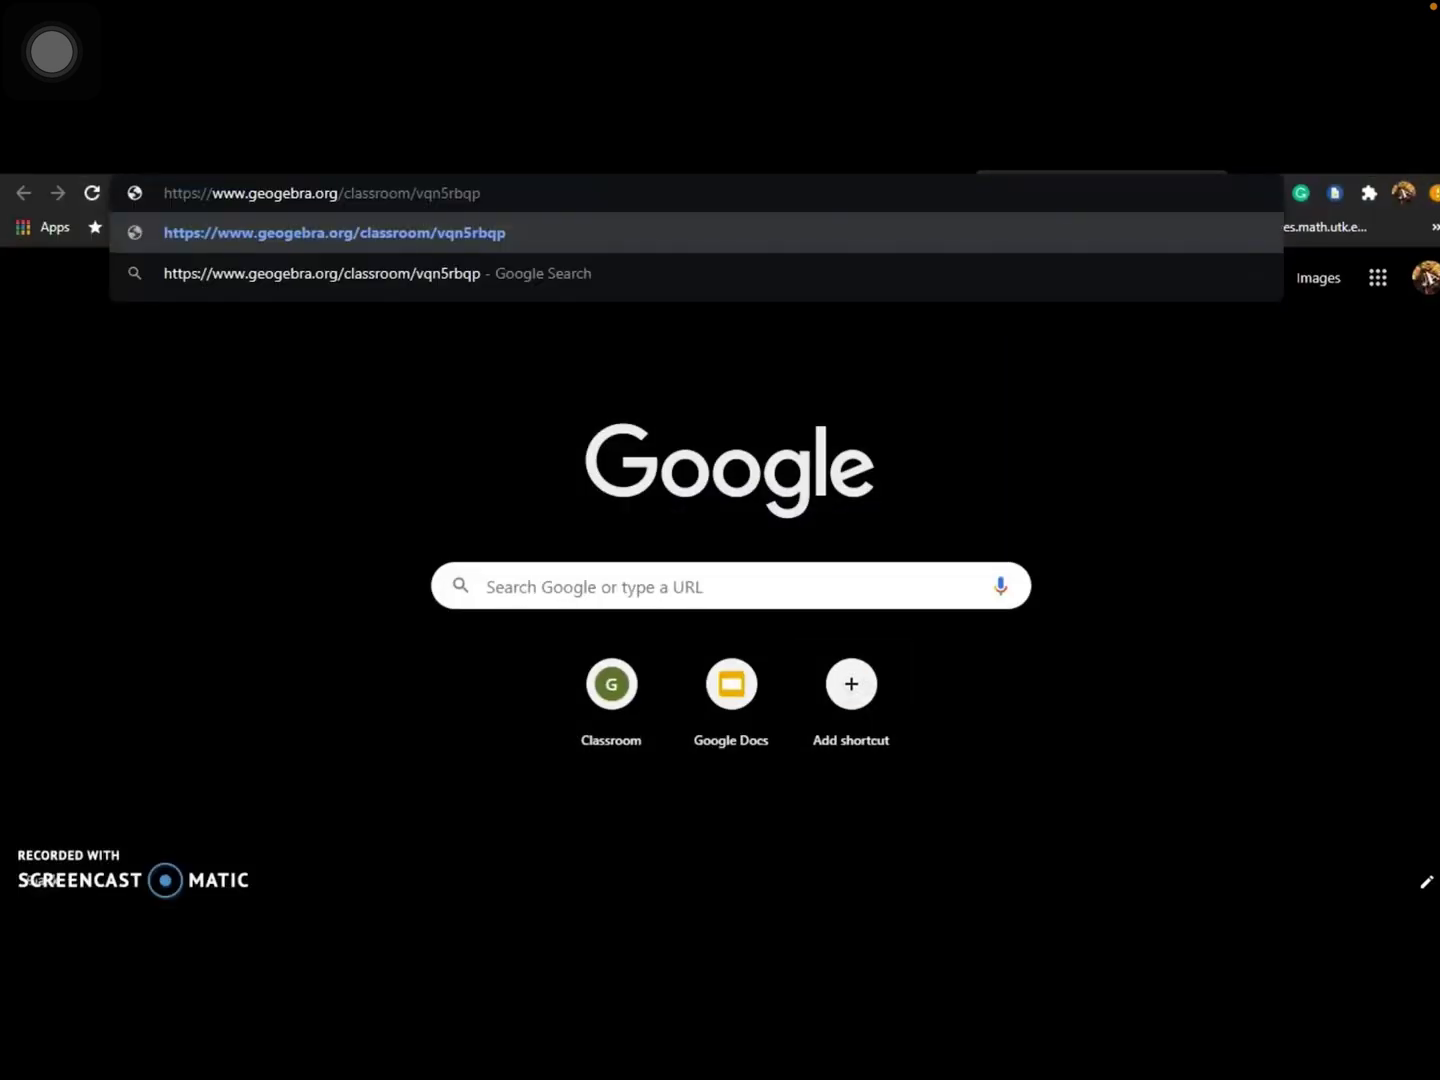
{"action": "key", "text": "Return"}
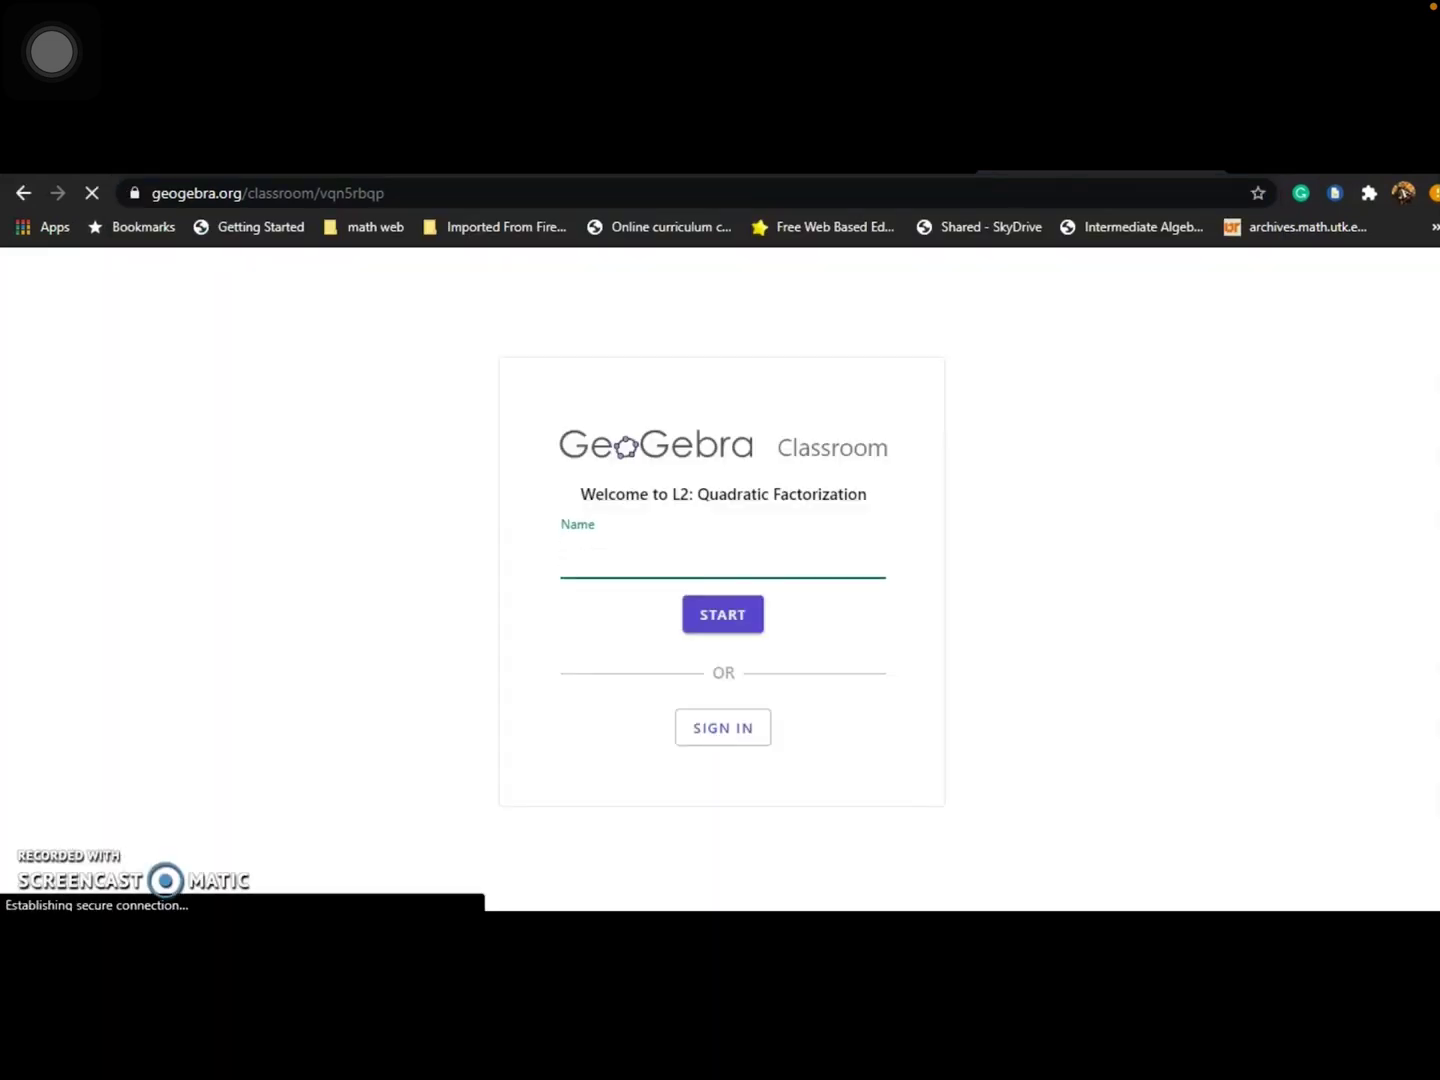
{"action": "type", "text": "Singh"}
{"action": "key", "text": "Return"}
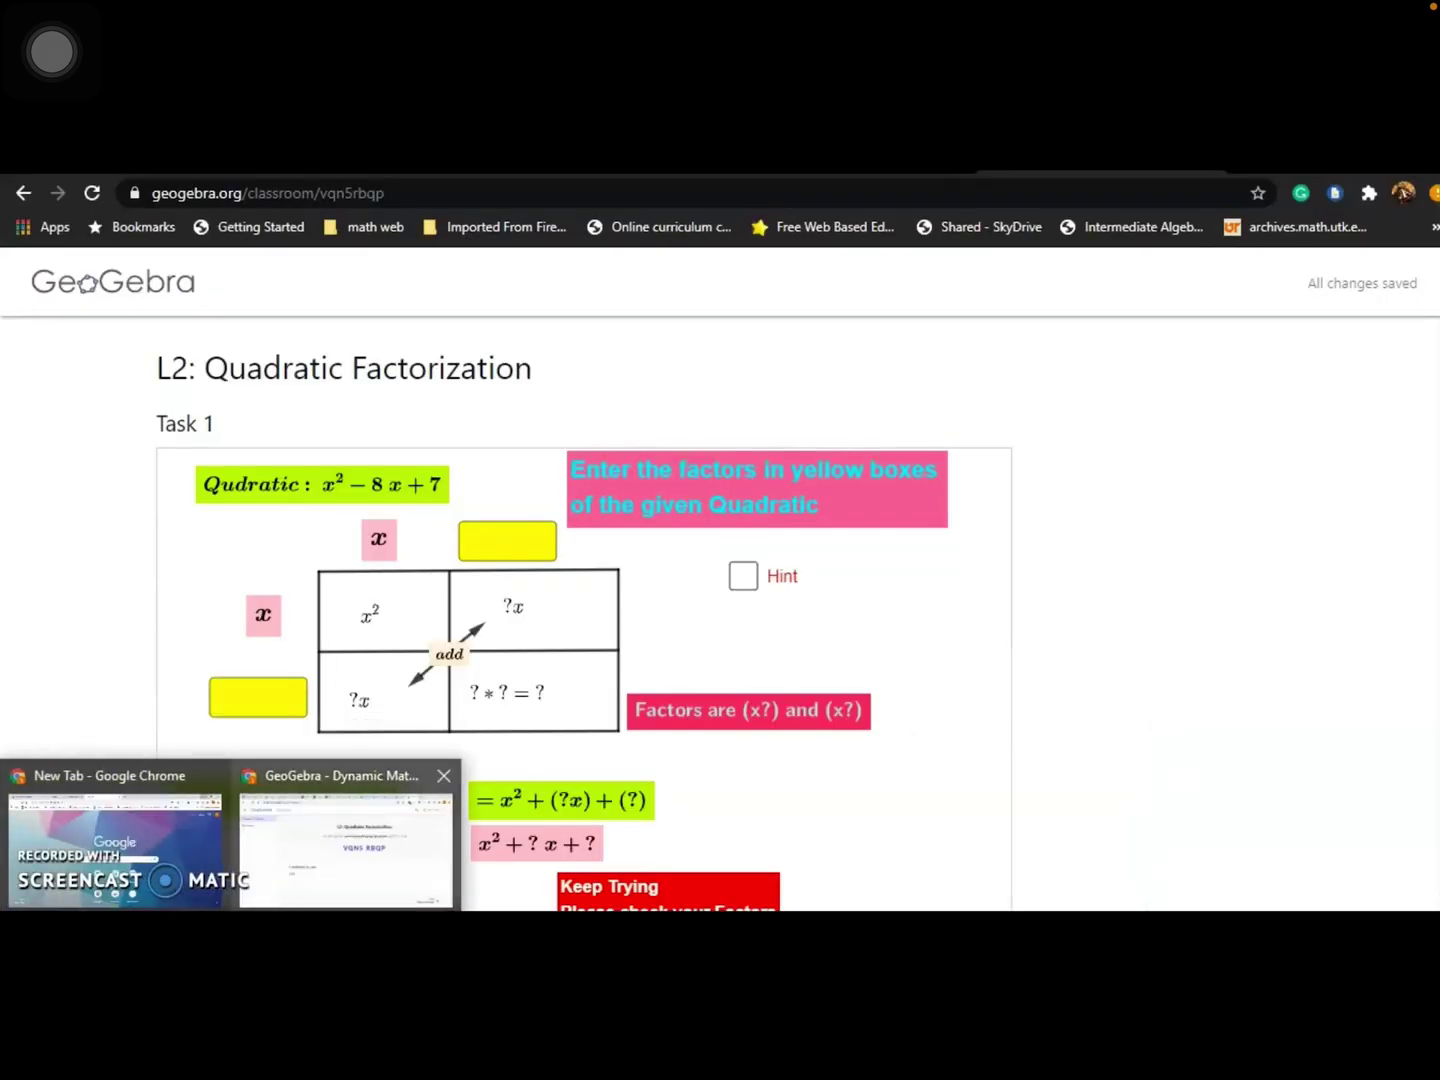
Step: Return to the teacher's class window and show the overview of all tasks
{"action": "left_click", "coordinate": [346, 850]}
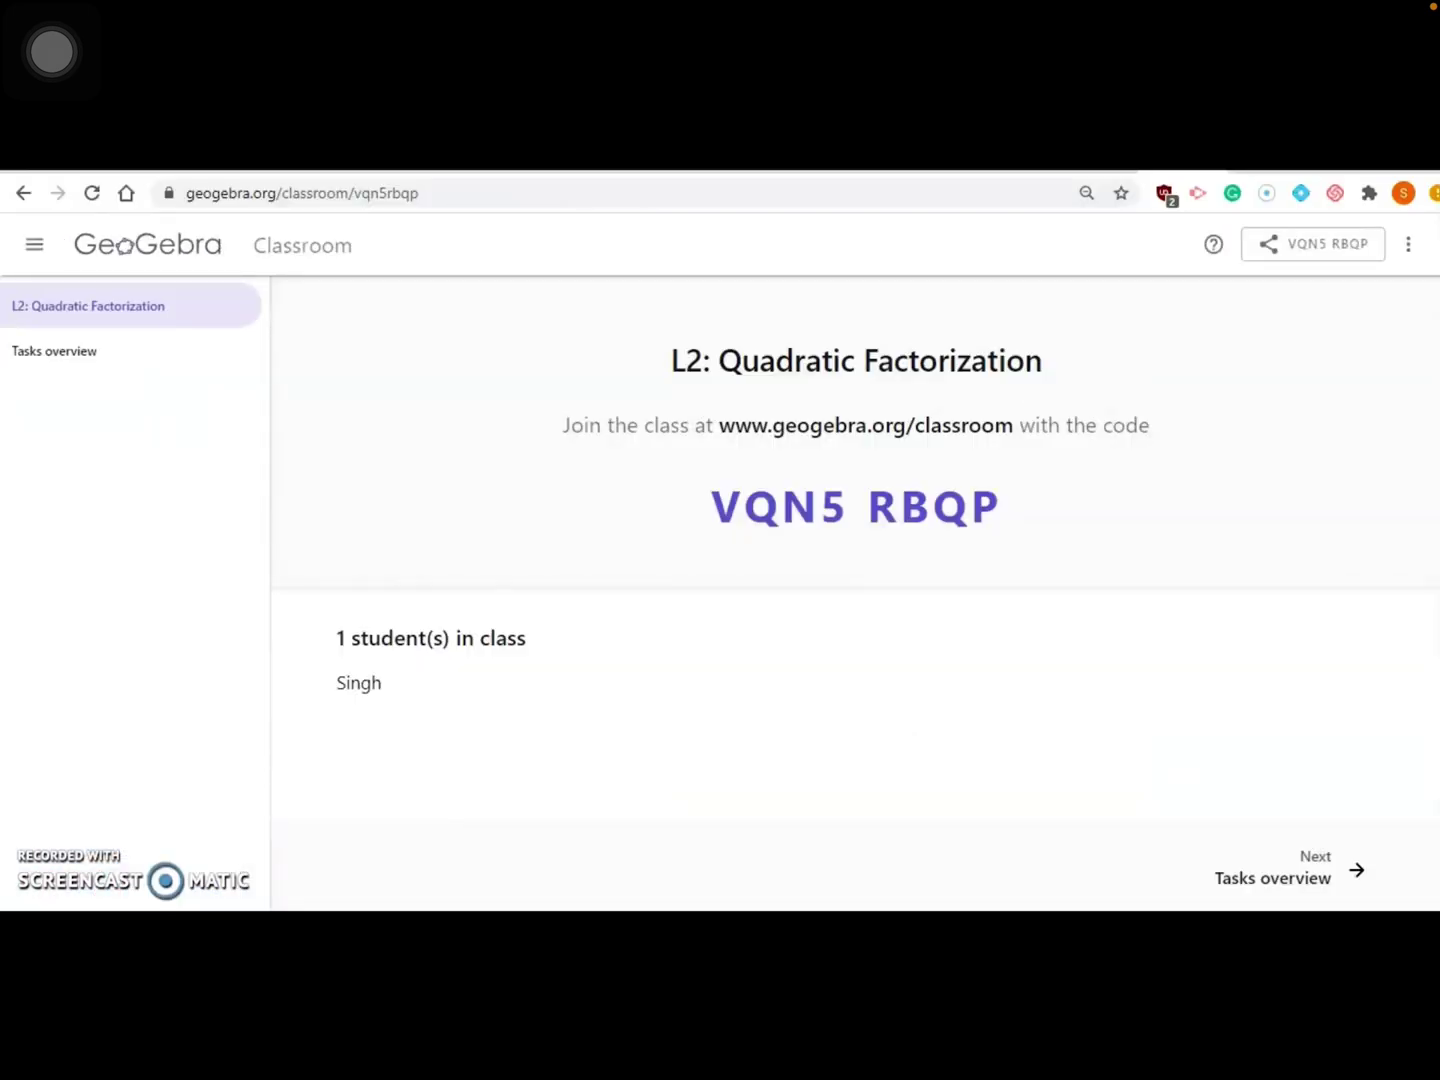
{"action": "left_click", "coordinate": [54, 351]}
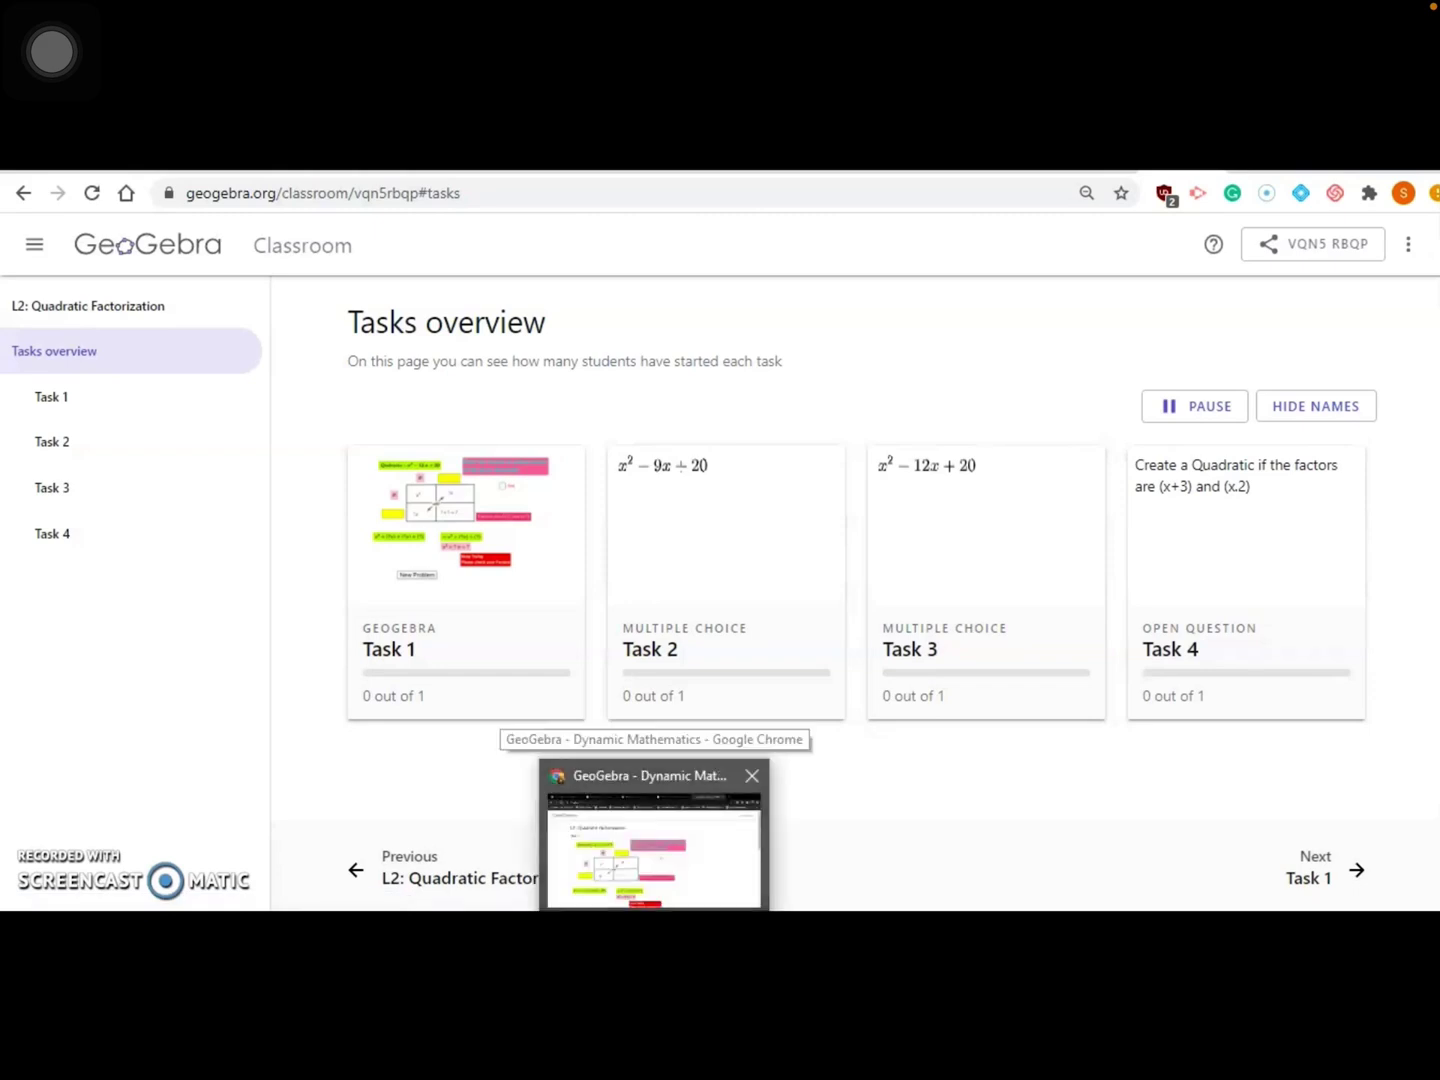
Step: Switch to the student's window and enter -7 and -1 as the factors of x² − 8x + 7 in the Task 1 applet
{"action": "left_click", "coordinate": [654, 834]}
{"action": "scroll", "coordinate": [584, 600], "scroll_direction": "down", "scroll_amount": 1}
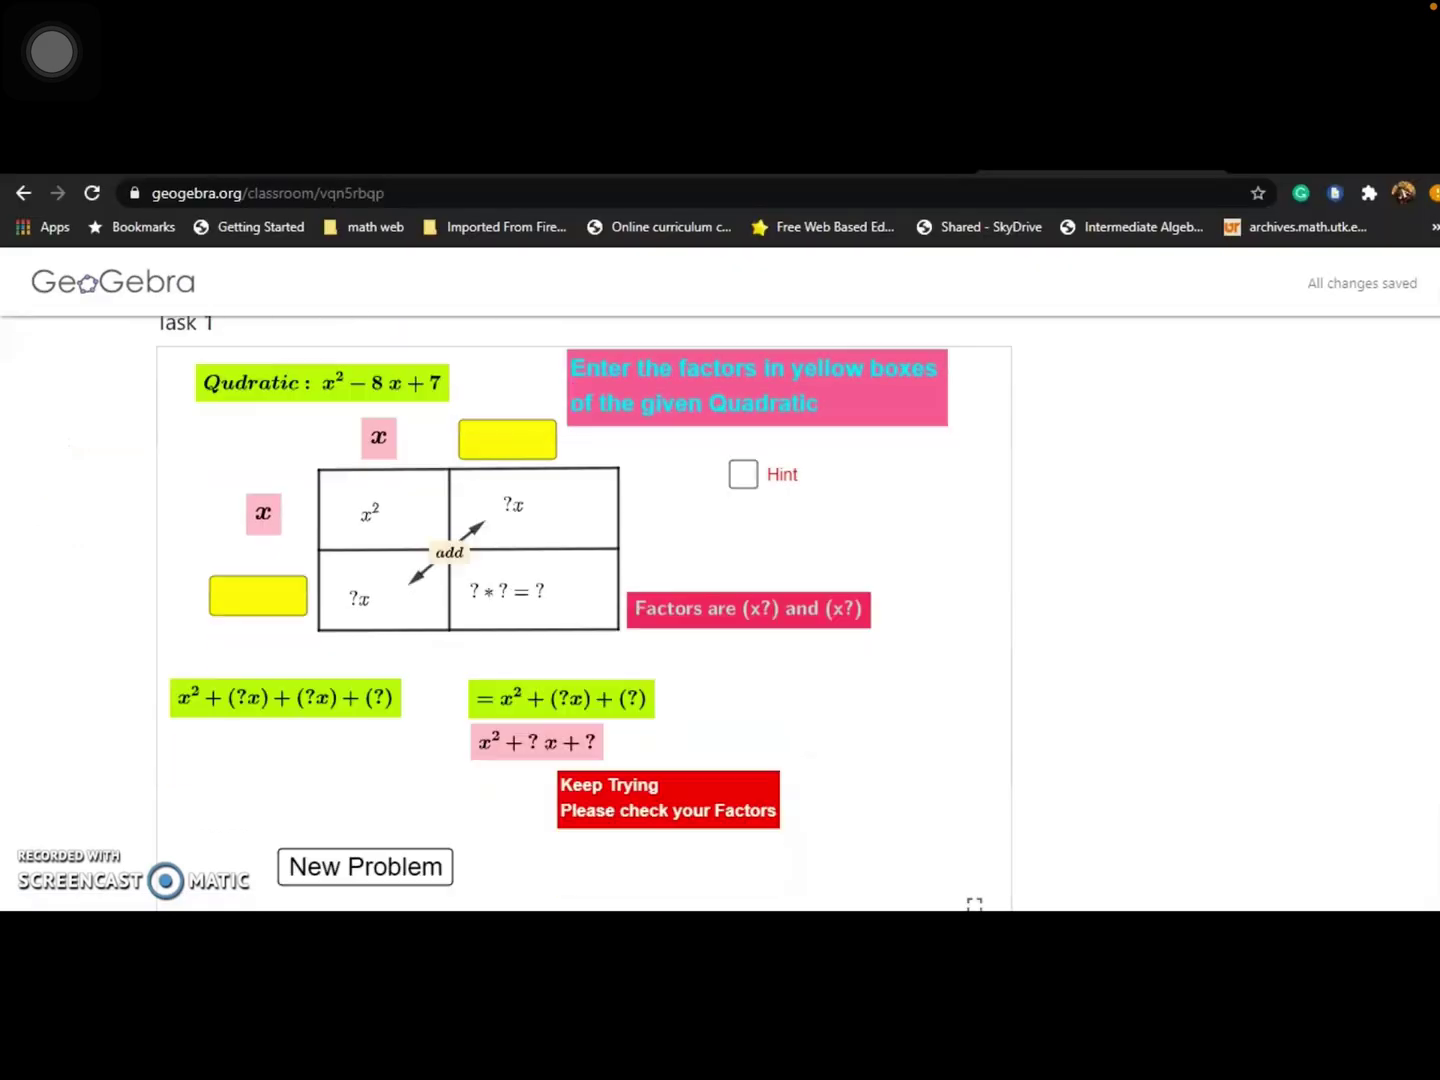
{"action": "scroll", "coordinate": [584, 599], "scroll_direction": "up", "scroll_amount": 1}
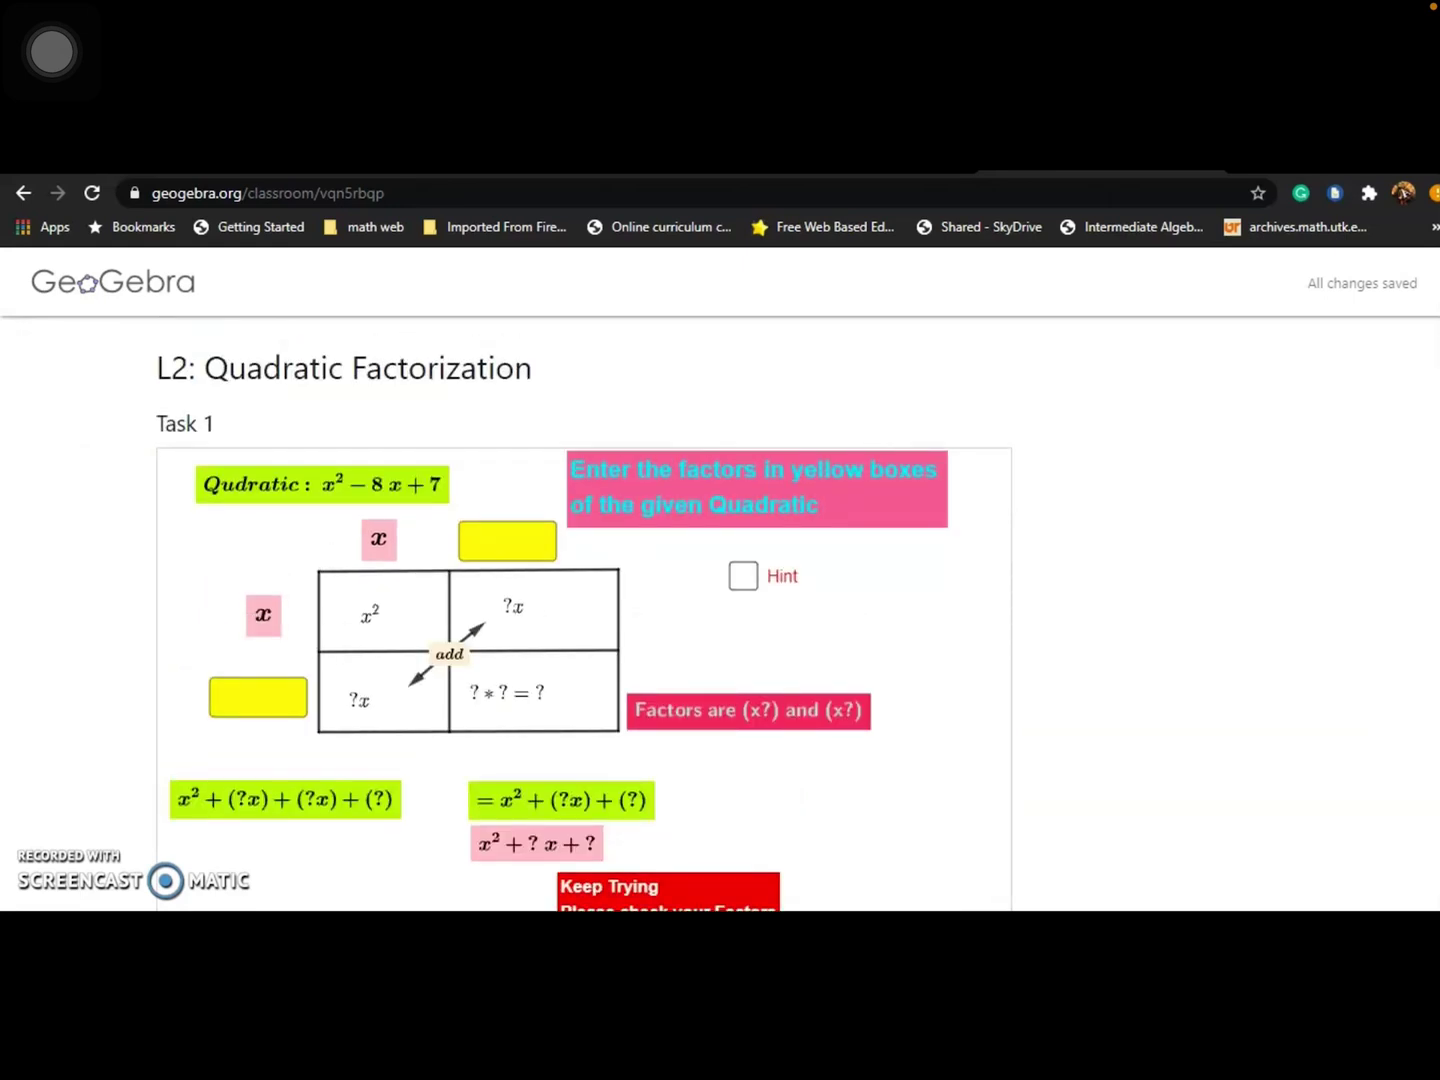
{"action": "scroll", "coordinate": [507, 566], "scroll_direction": "down", "scroll_amount": 1}
{"action": "left_click", "coordinate": [508, 415]}
{"action": "type", "text": "-7"}
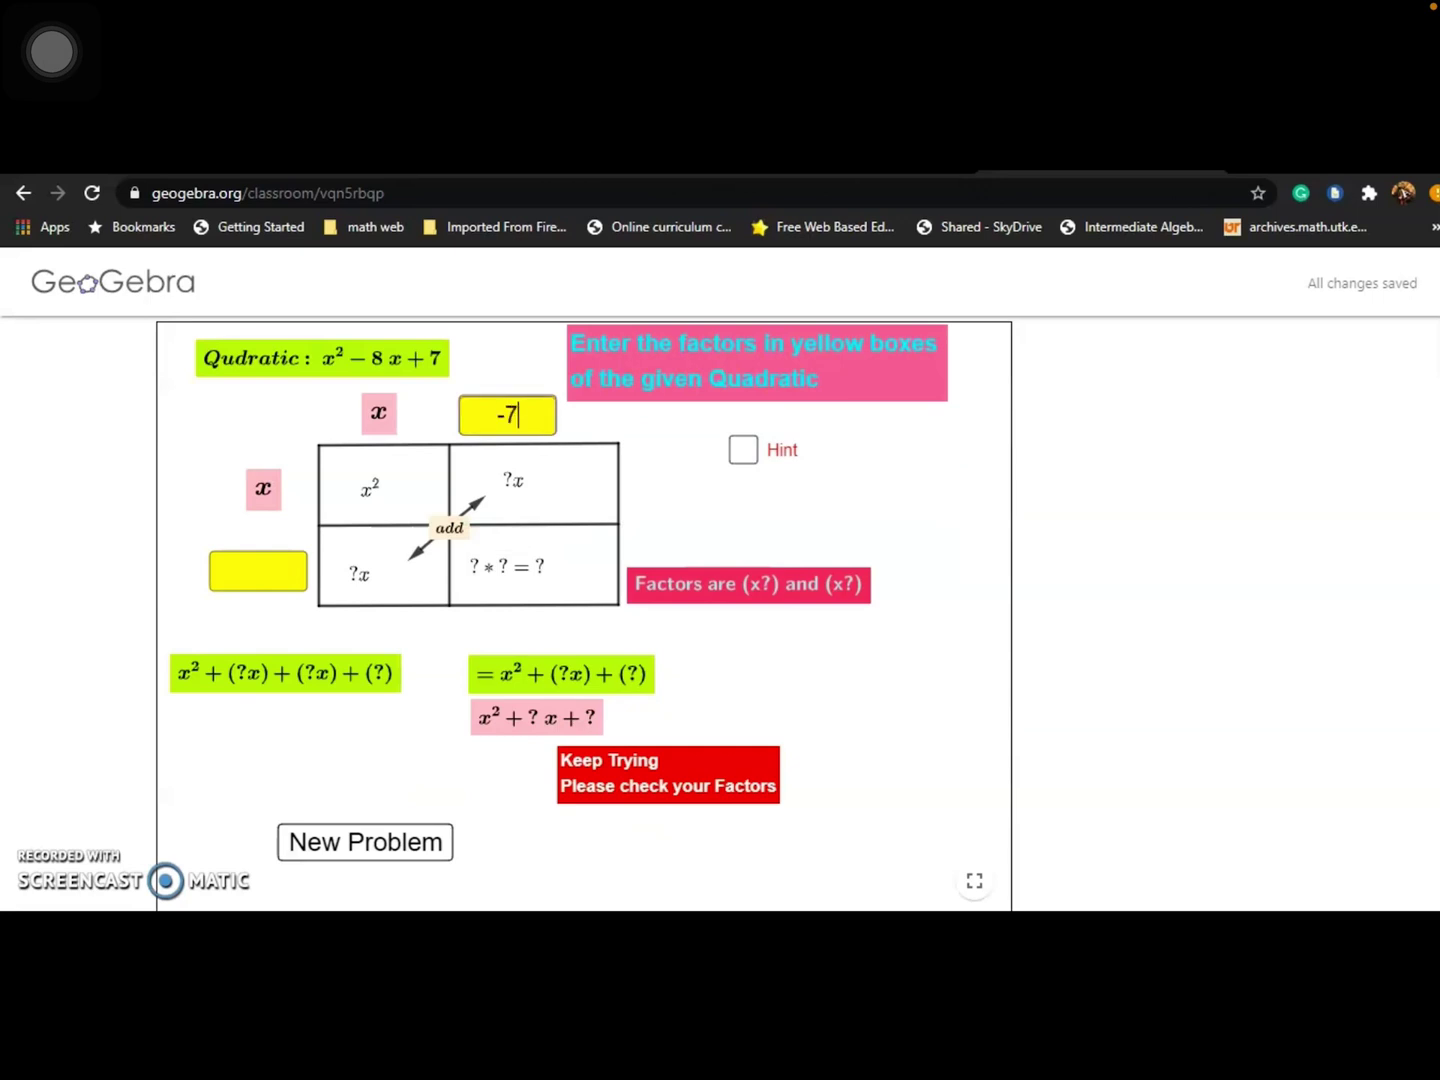
{"action": "left_click", "coordinate": [258, 572]}
{"action": "type", "text": "-1"}
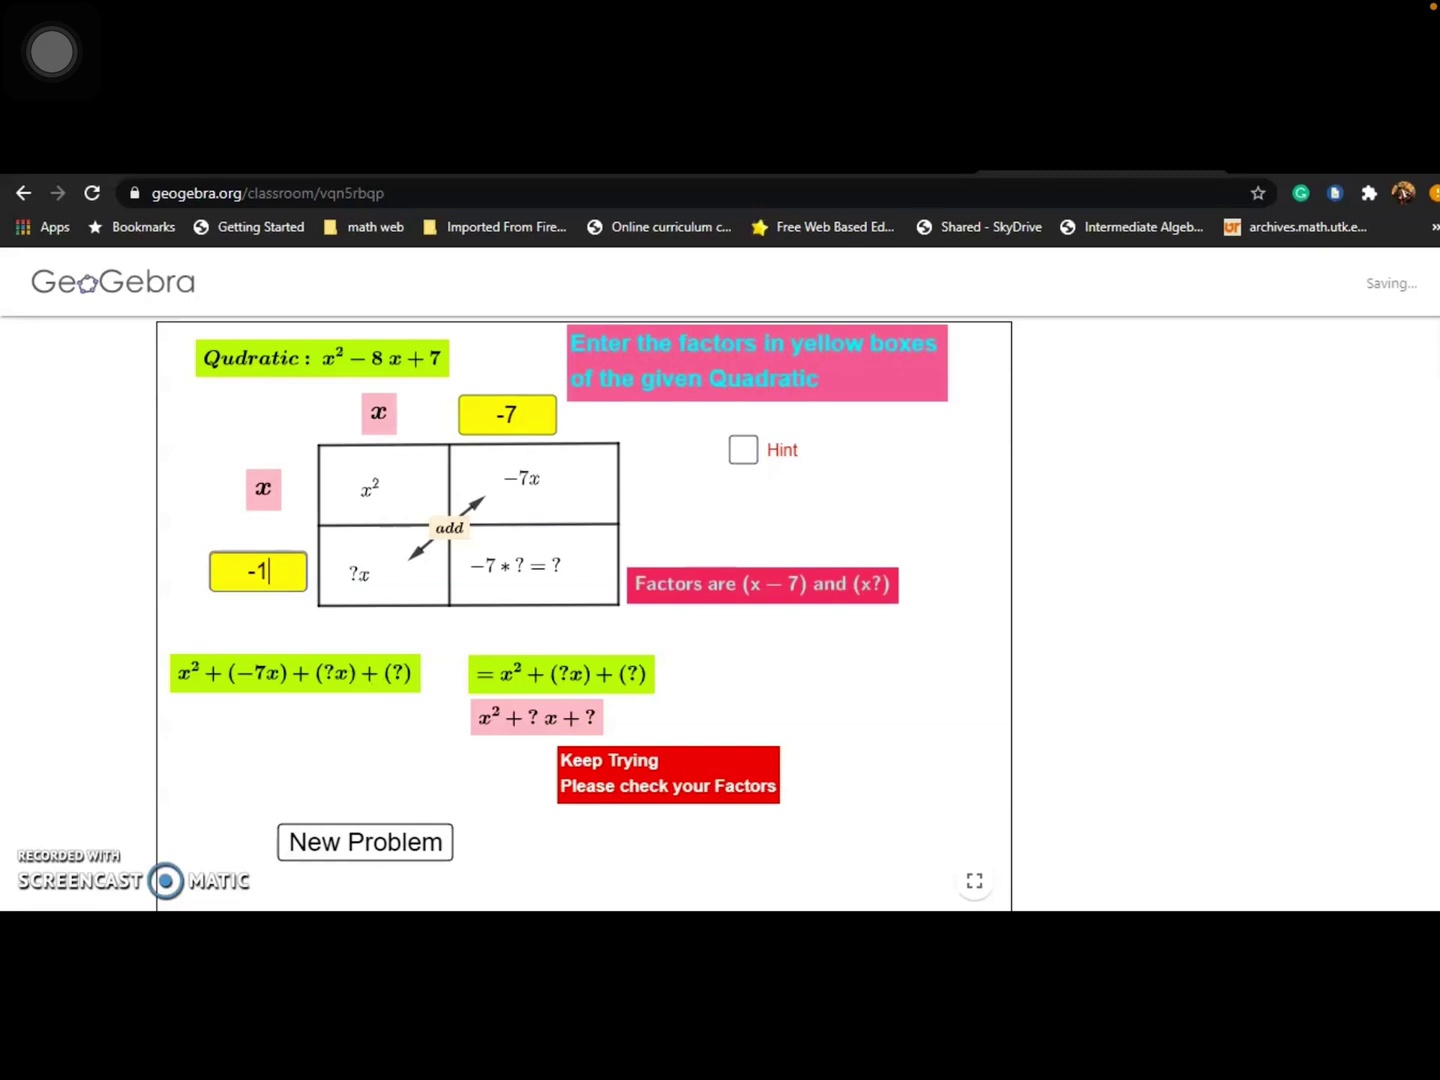
{"action": "key", "text": "Return"}
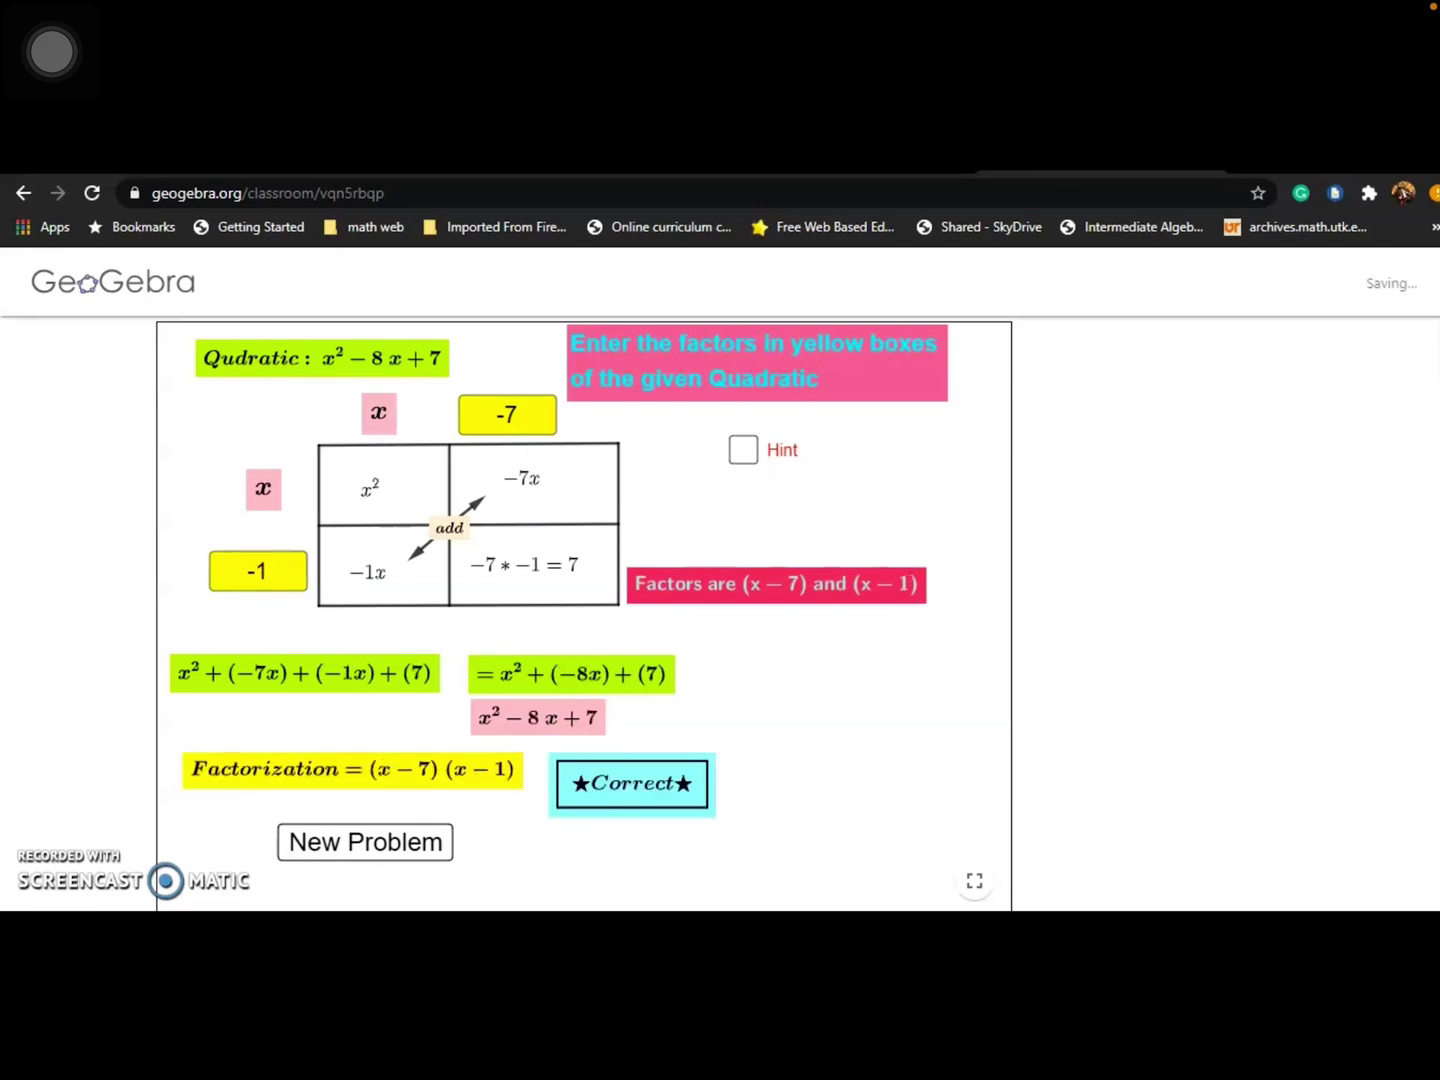
Step: Load a new problem in the Task 1 applet and solve it with the factors -6 and -8, with the hint shown
{"action": "left_click", "coordinate": [742, 450]}
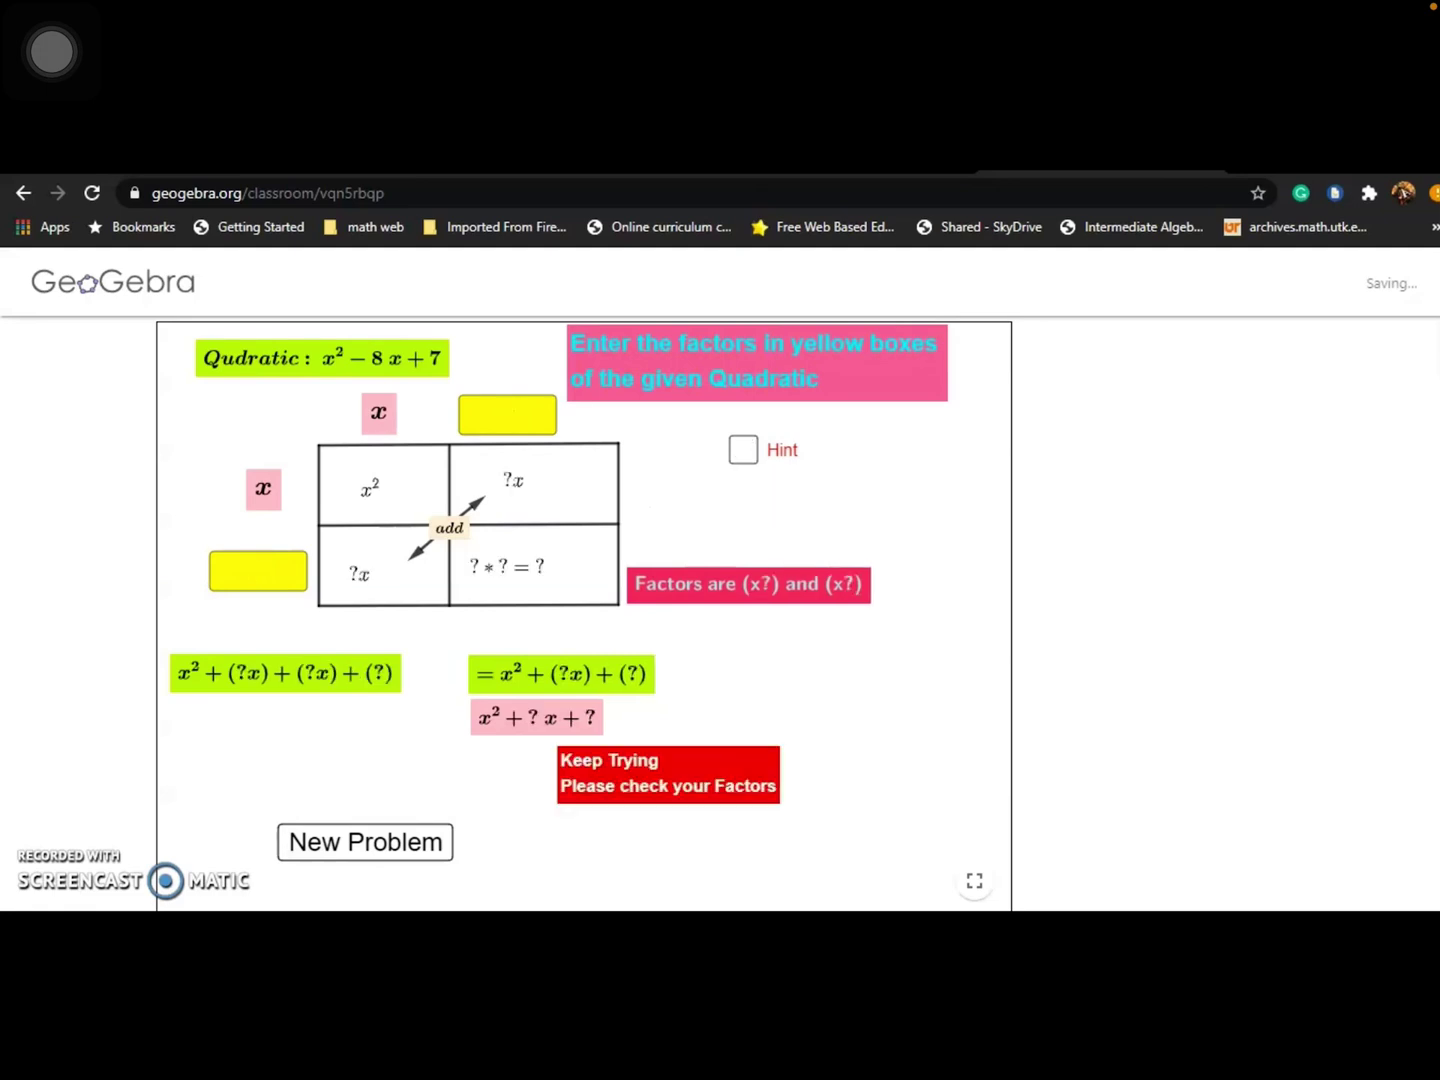
{"action": "left_click", "coordinate": [364, 842]}
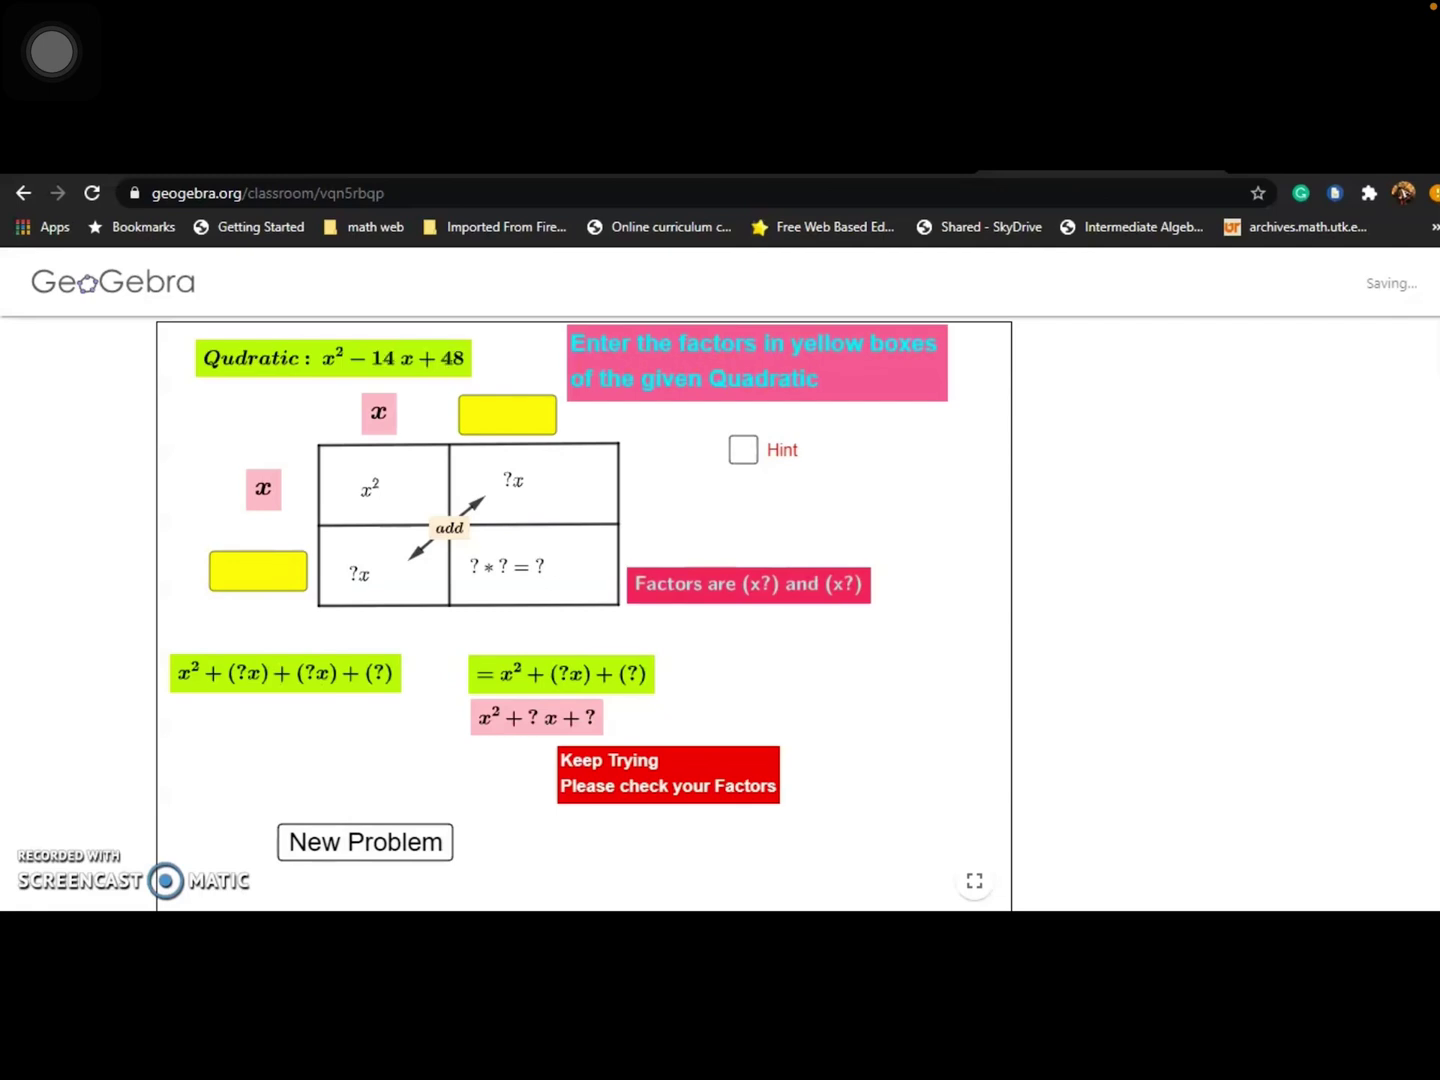
{"action": "left_click", "coordinate": [509, 415]}
{"action": "type", "text": "-6"}
{"action": "left_click", "coordinate": [258, 571]}
{"action": "type", "text": "-"}
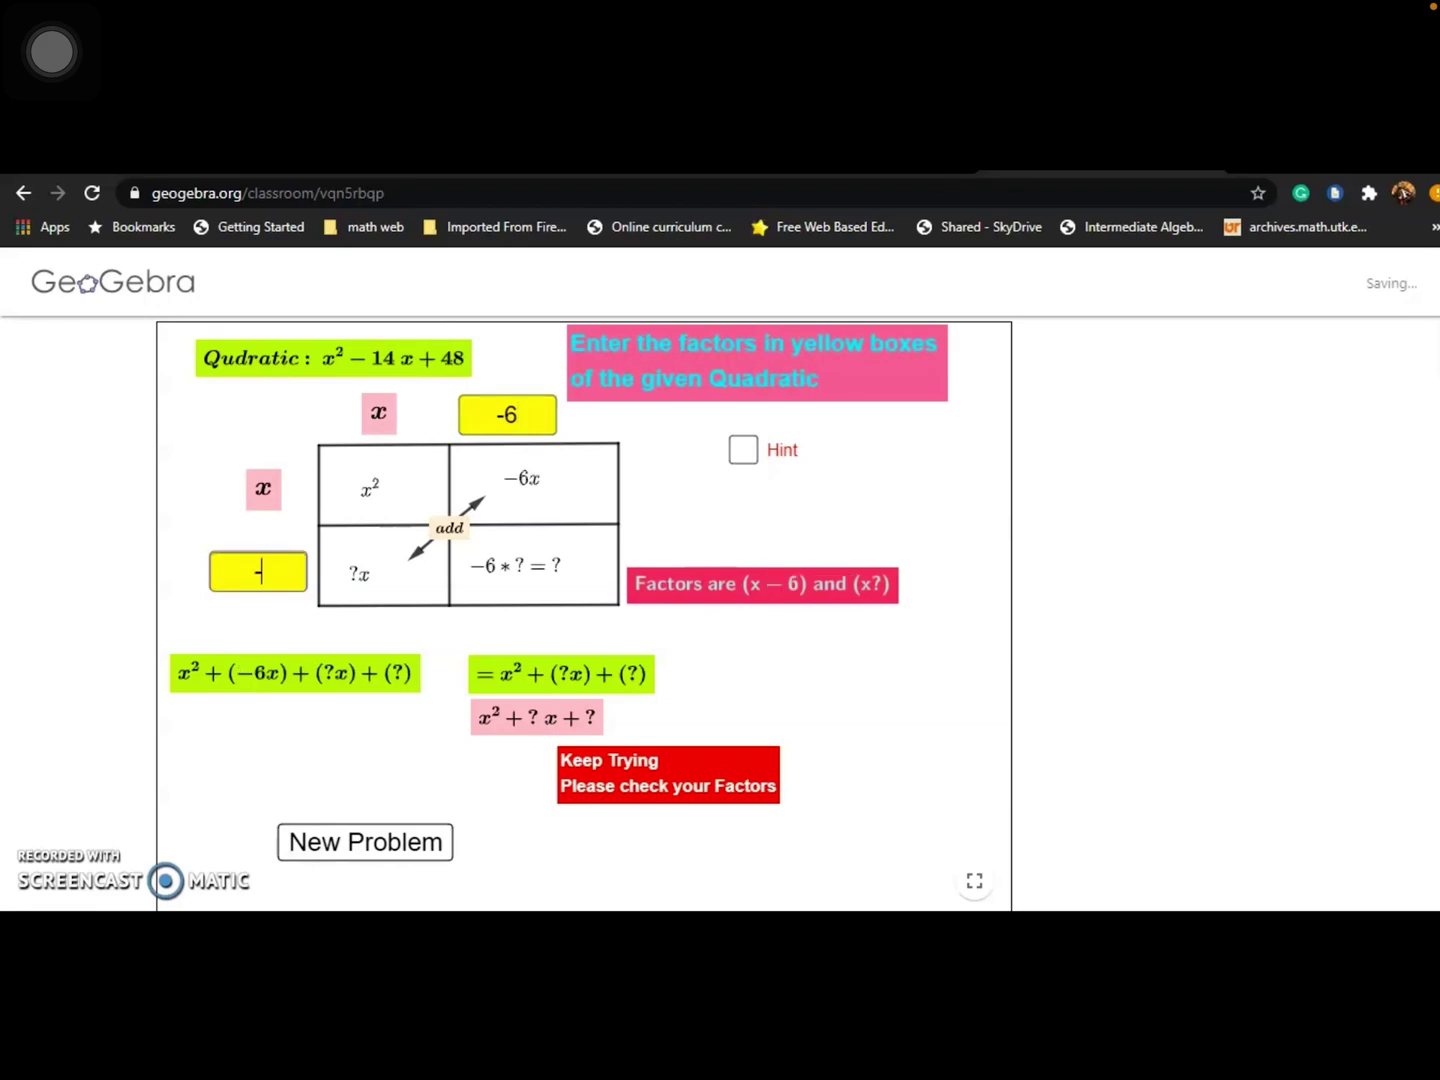
{"action": "type", "text": "8"}
{"action": "key", "text": "Return"}
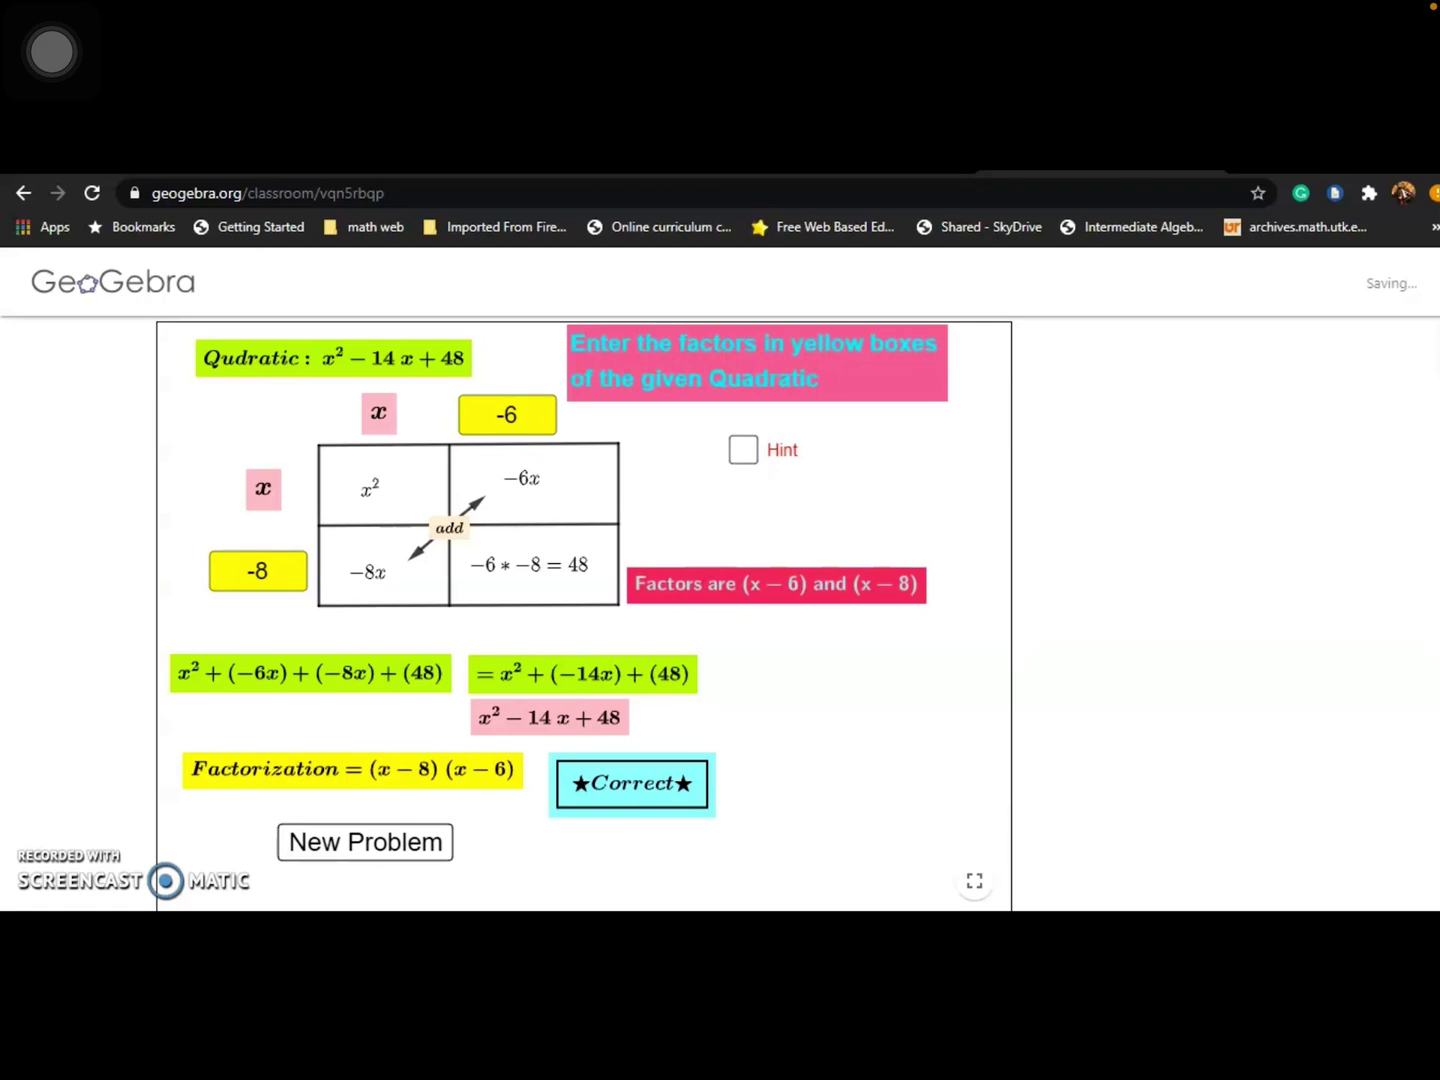
{"action": "left_click", "coordinate": [743, 450]}
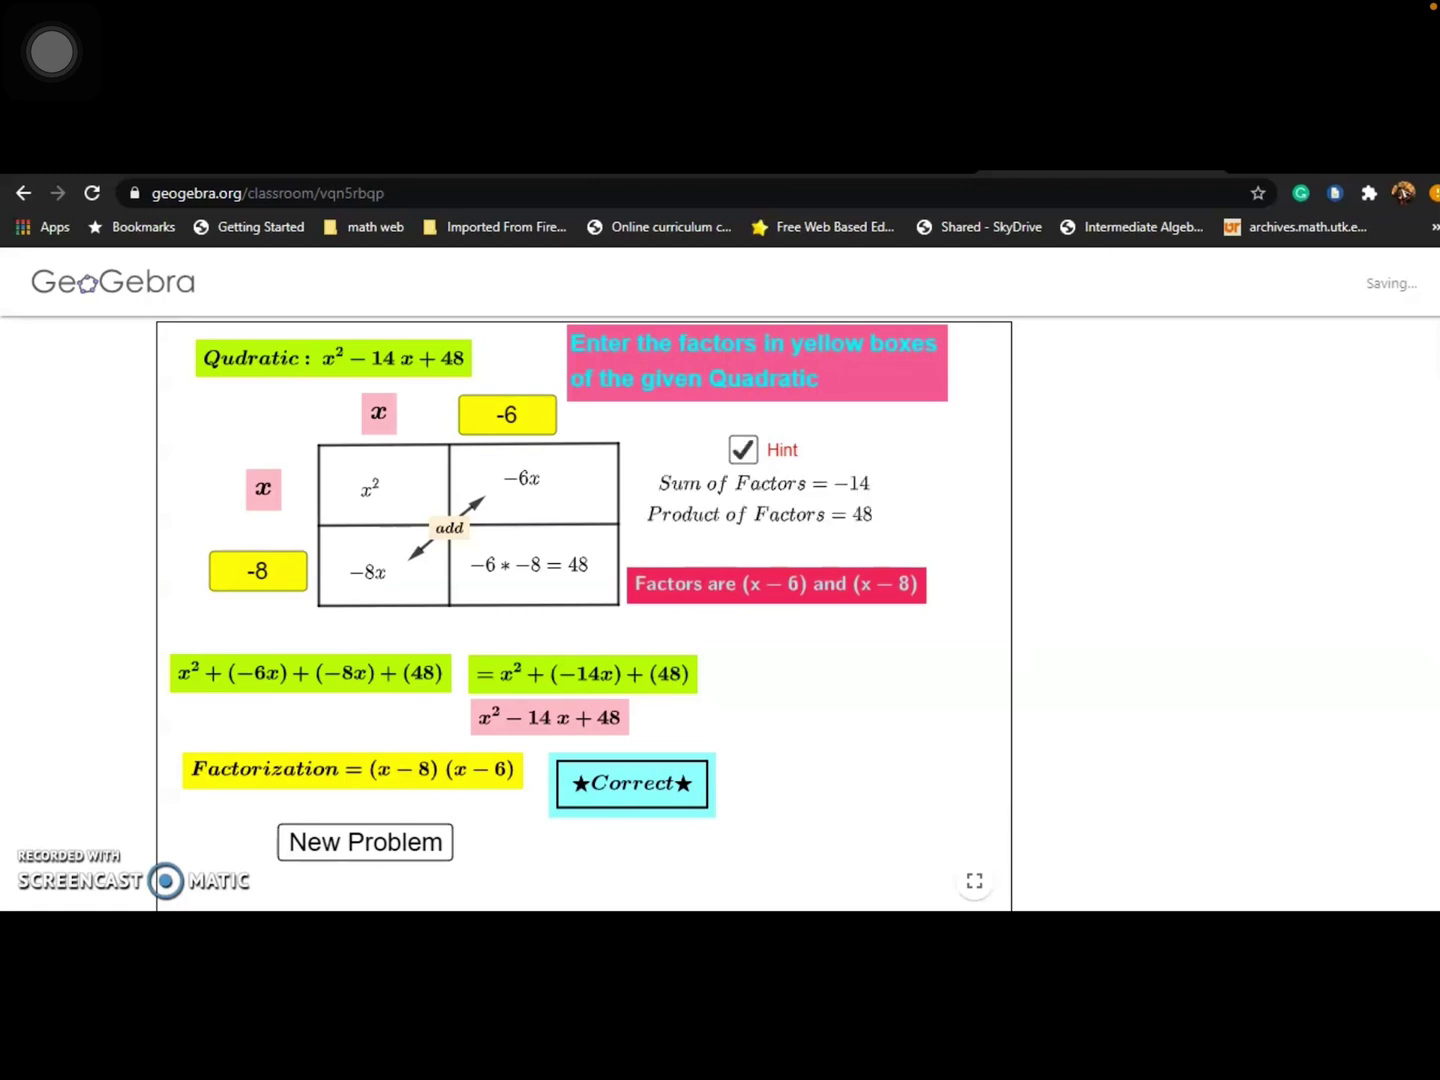
Step: Tick (x − 5)(x − 4) as the student's answer to both Task 2 and Task 3
{"action": "scroll", "coordinate": [585, 614], "scroll_direction": "down", "scroll_amount": 3}
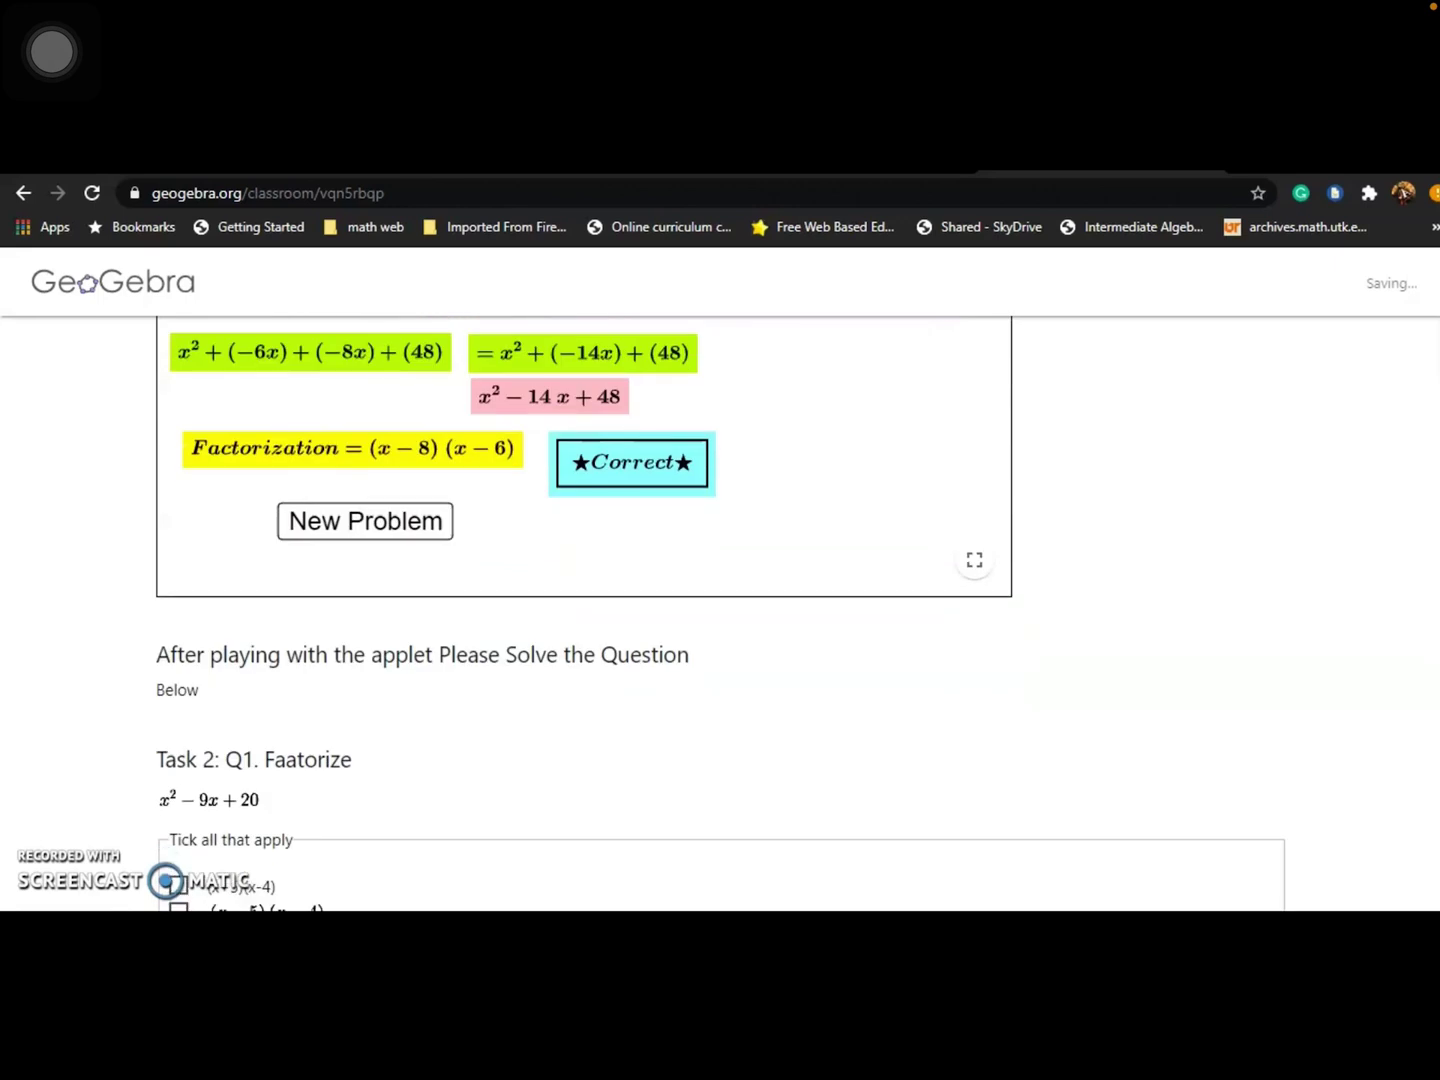
{"action": "scroll", "coordinate": [720, 599], "scroll_direction": "down", "scroll_amount": 4}
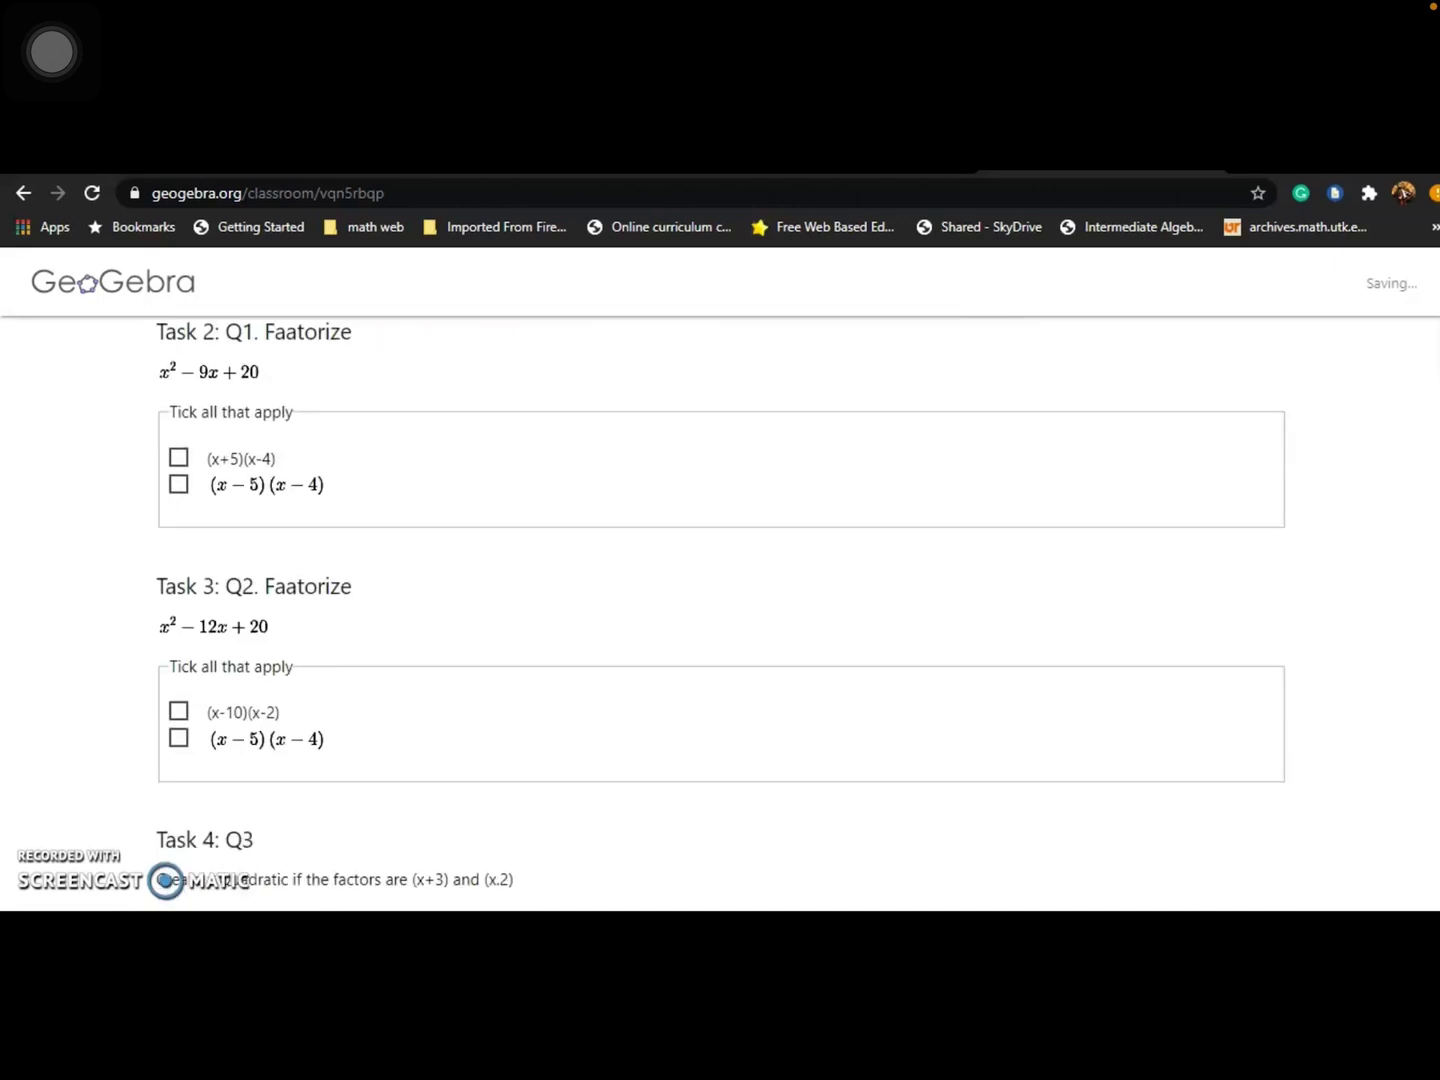
{"action": "scroll", "coordinate": [720, 599], "scroll_direction": "up", "scroll_amount": 2}
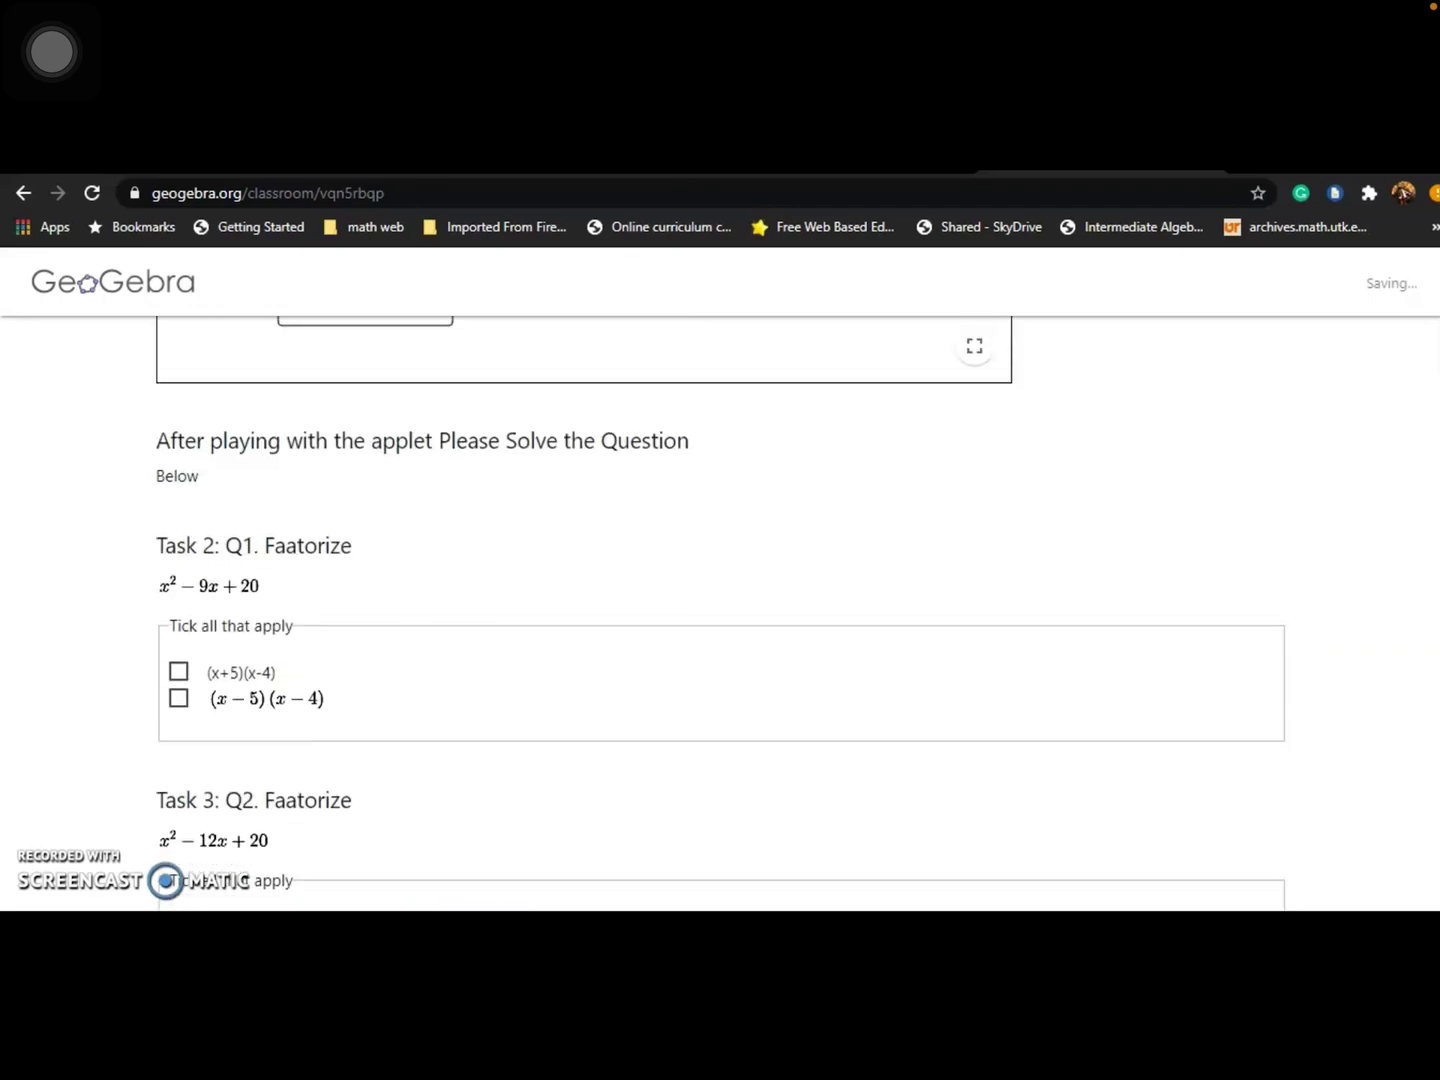
{"action": "scroll", "coordinate": [721, 600], "scroll_direction": "down", "scroll_amount": 2}
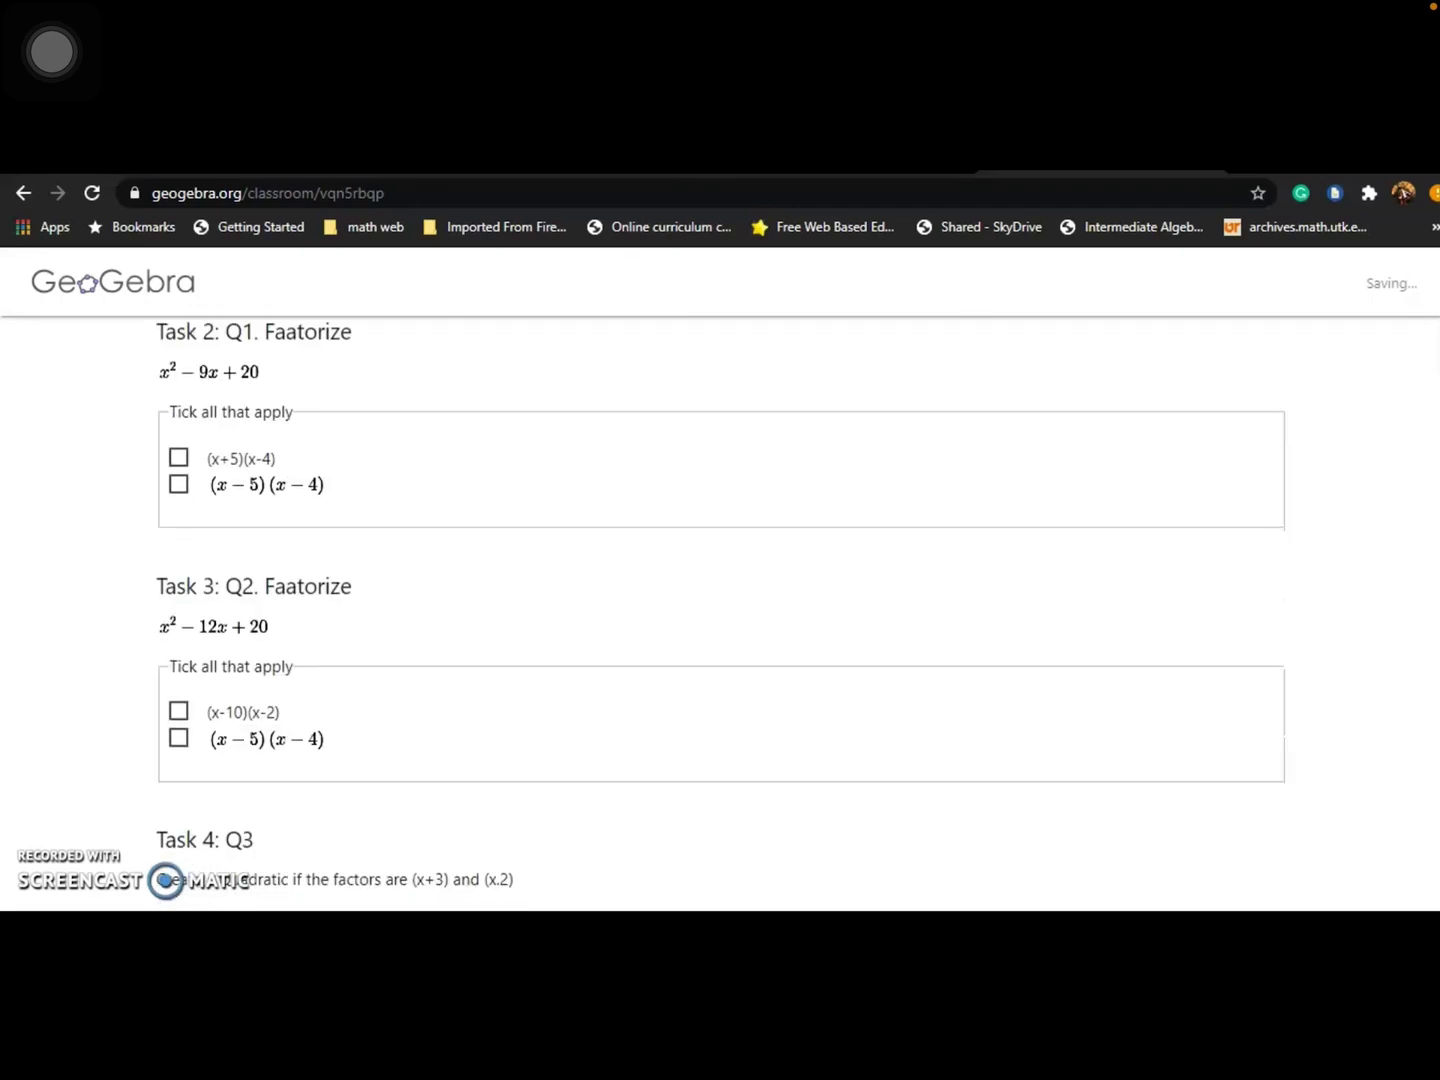
{"action": "left_click", "coordinate": [178, 483]}
{"action": "scroll", "coordinate": [720, 600], "scroll_direction": "down", "scroll_amount": 1}
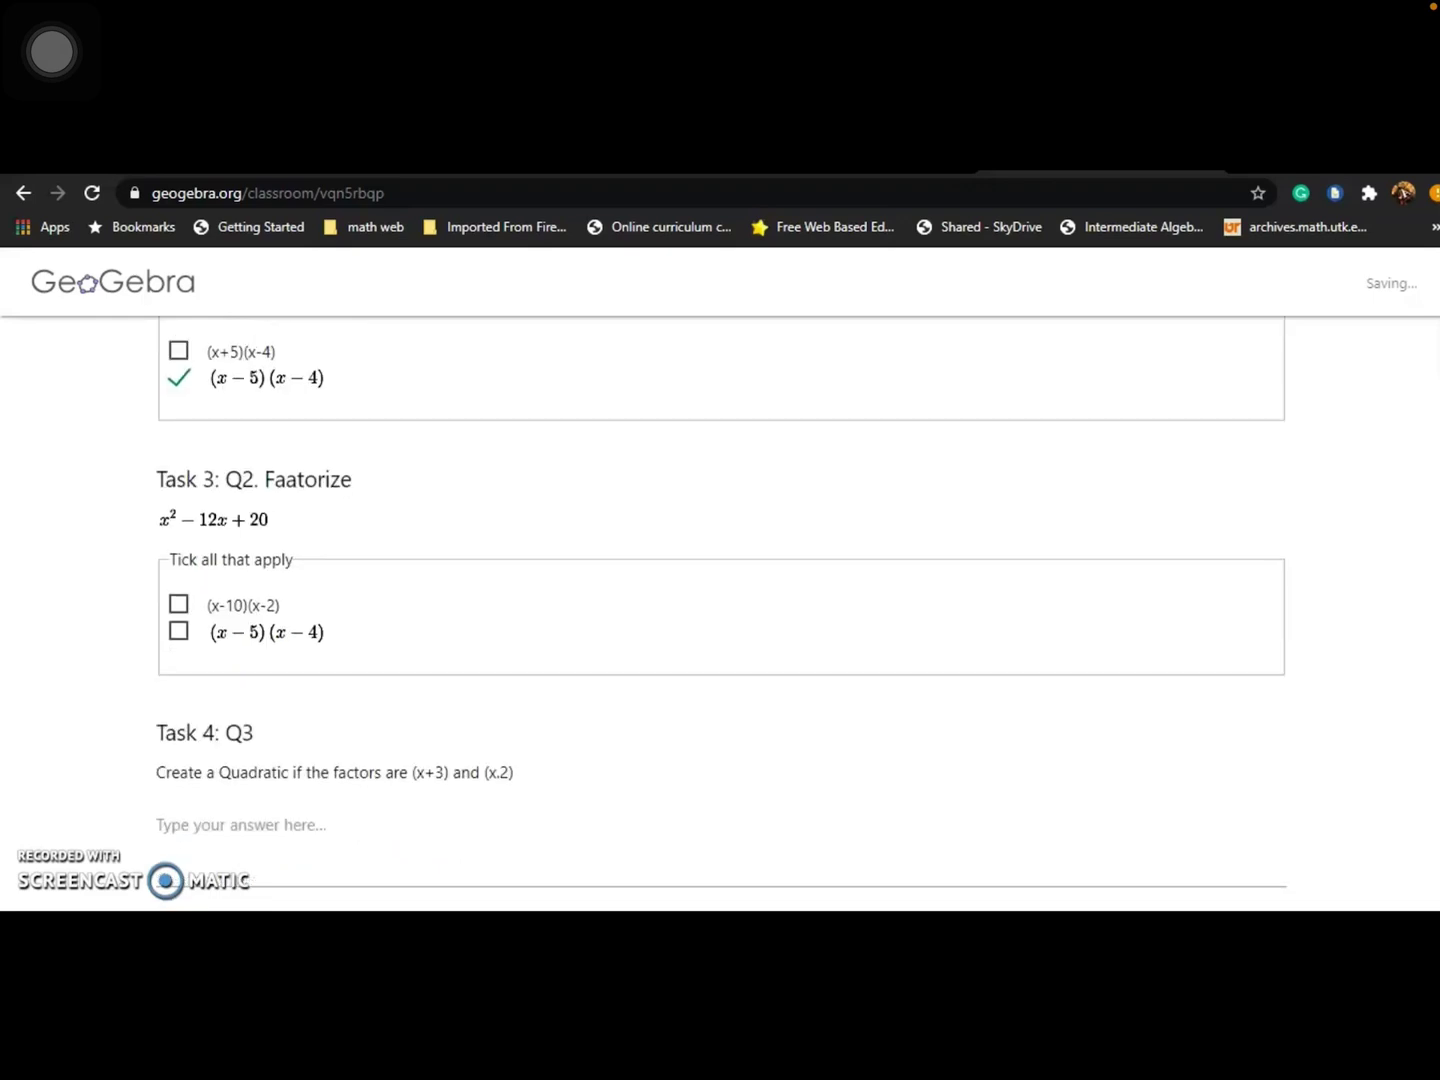
{"action": "left_click", "coordinate": [178, 632]}
Step: Return to the teacher's class window and view the student's result for Task 1
{"action": "mouse_move", "coordinate": [236, 931]}
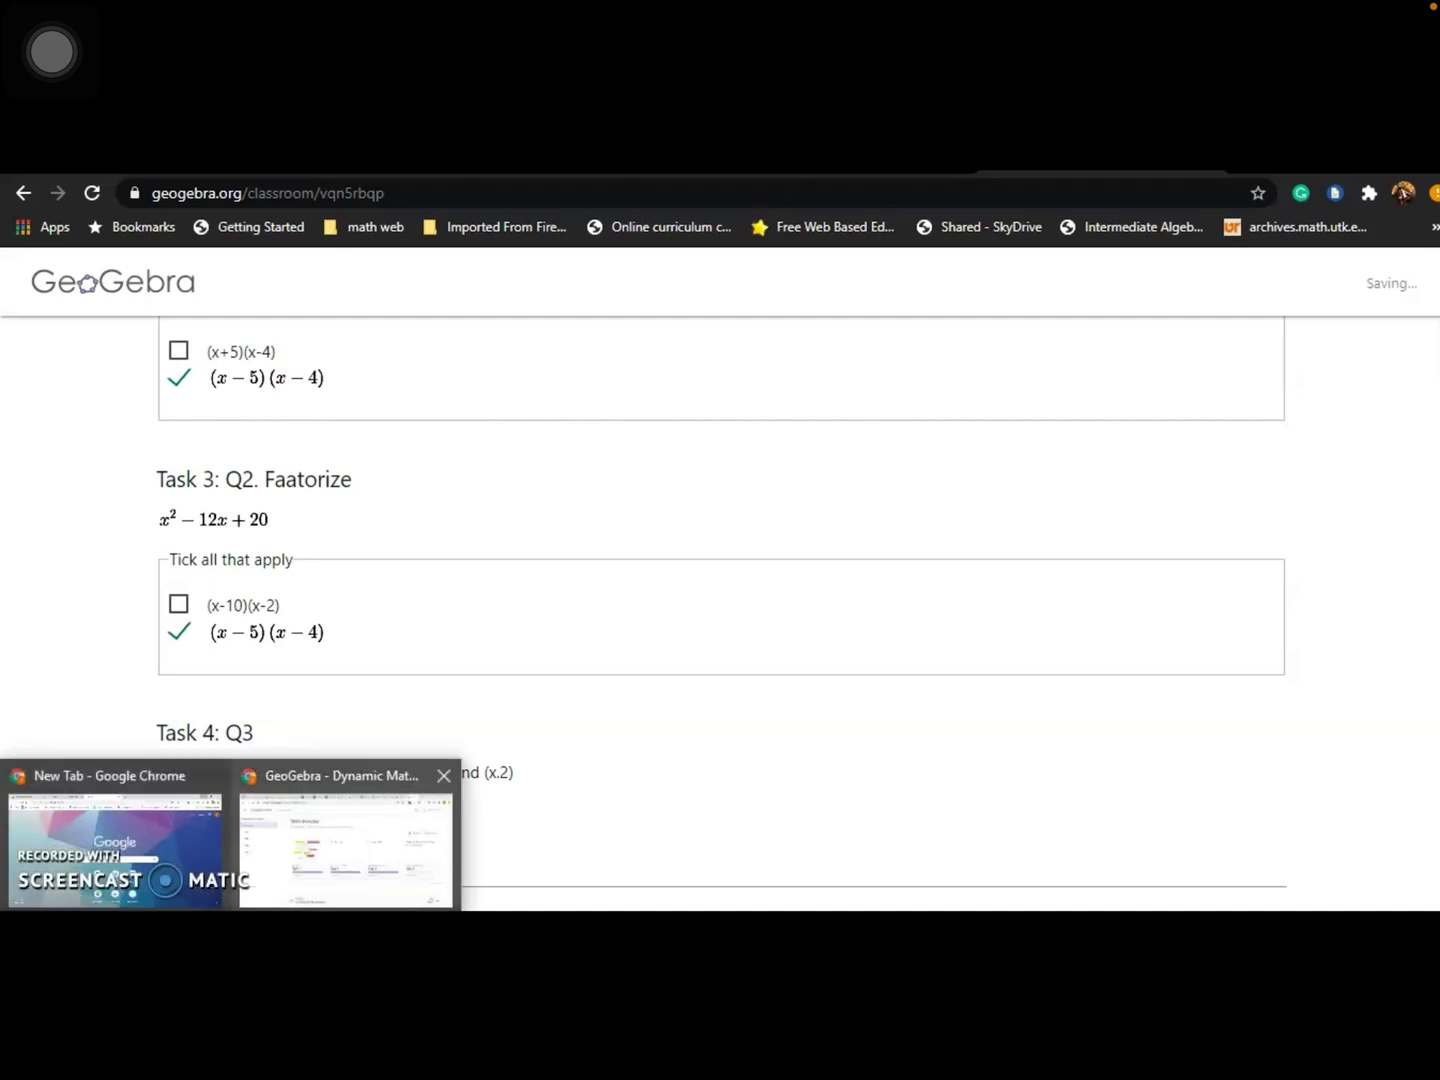
{"action": "left_click", "coordinate": [352, 851]}
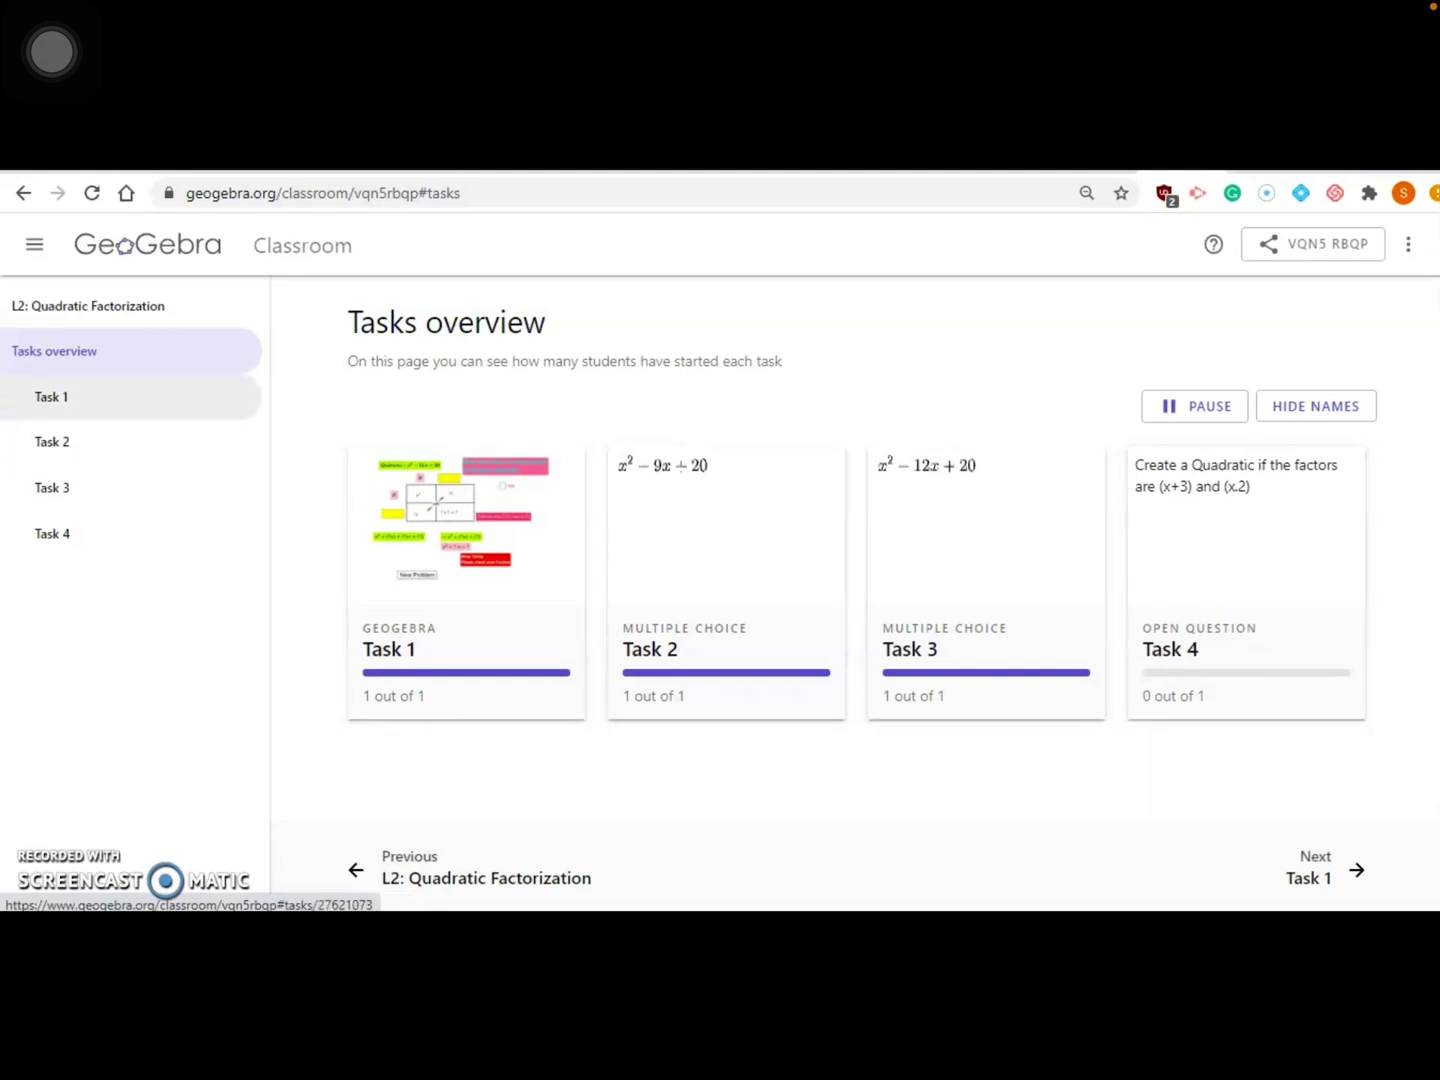
{"action": "left_click", "coordinate": [51, 398]}
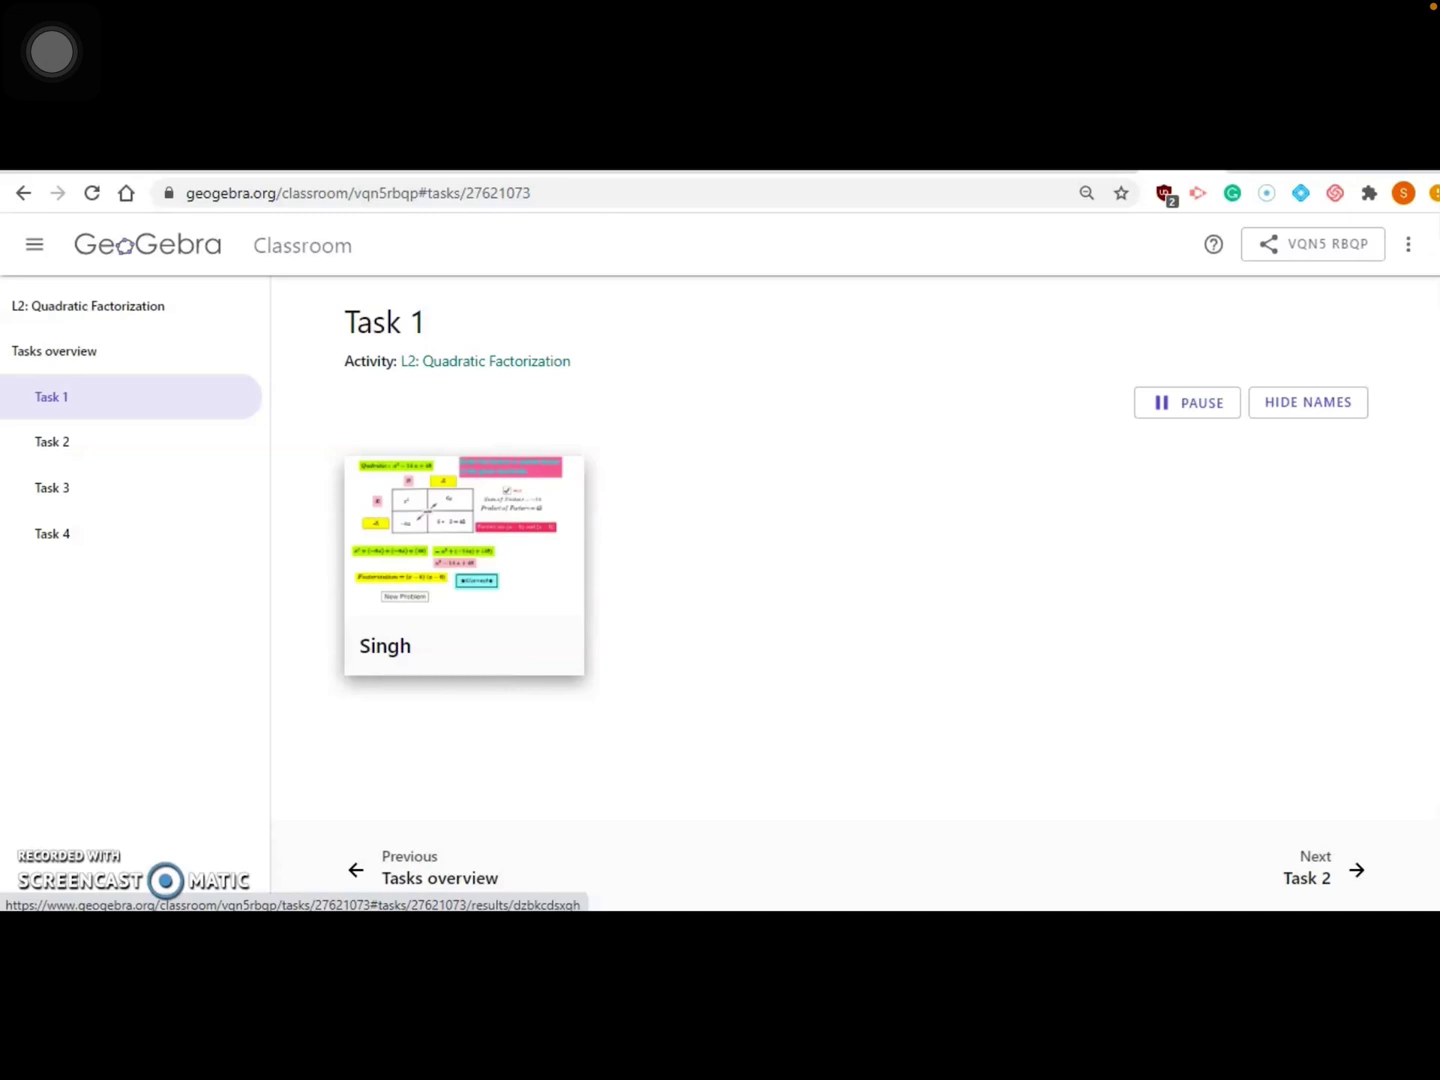
Step: View the response charts of Task 2 and Task 3 with the correct answers shown
{"action": "left_click", "coordinate": [52, 441]}
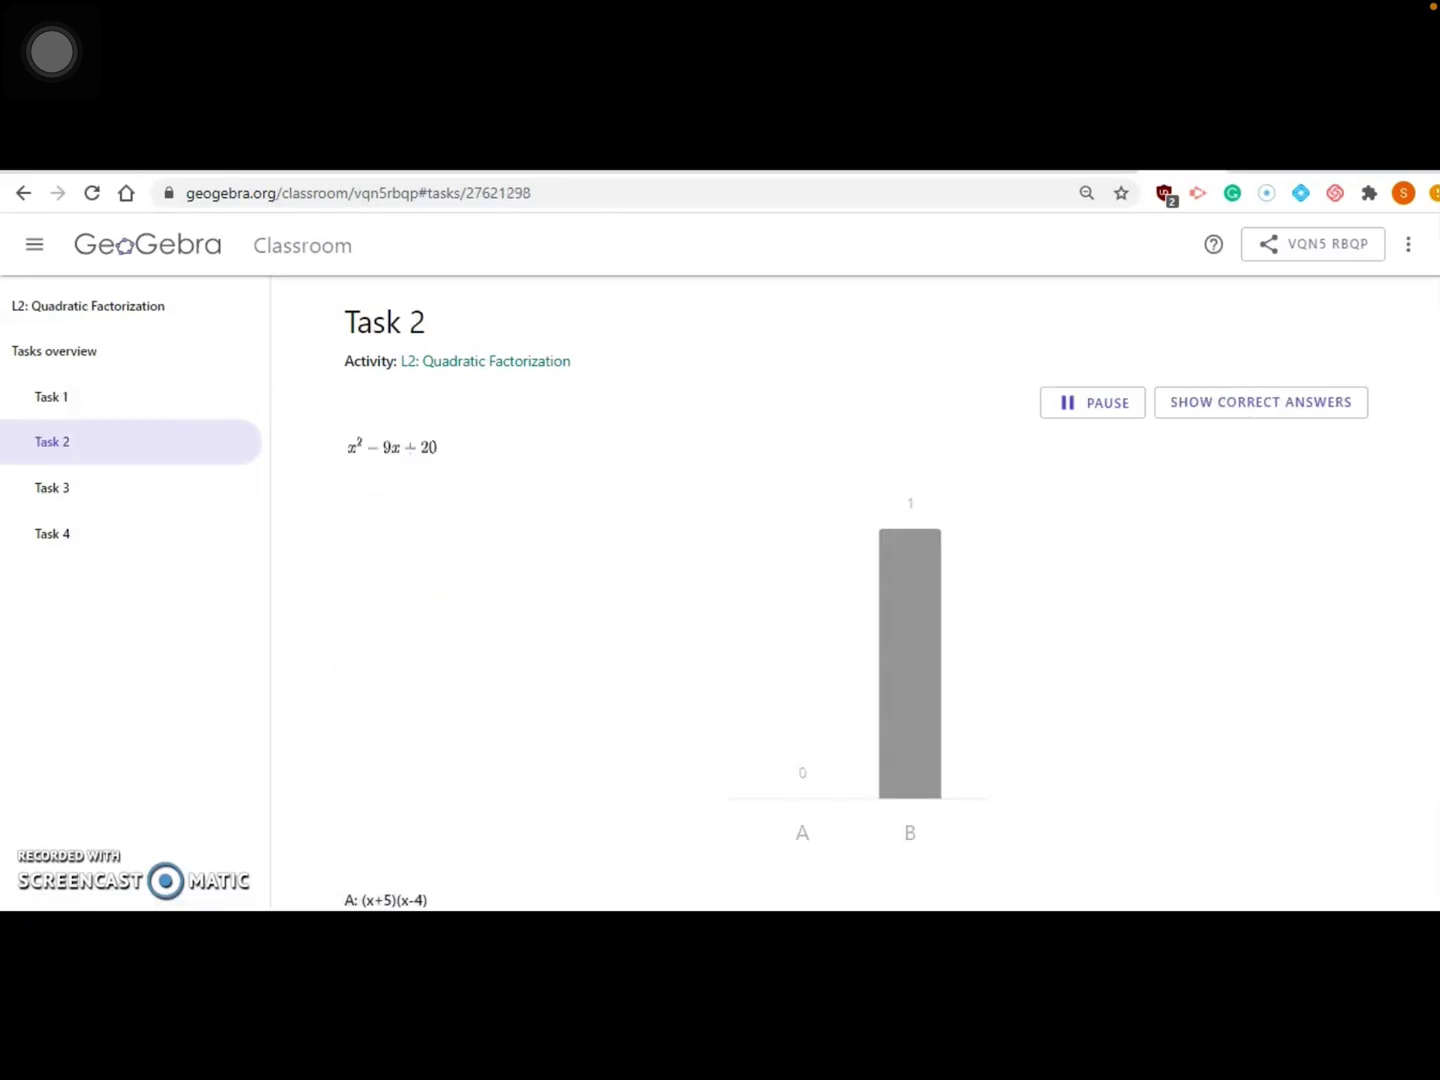
{"action": "left_click", "coordinate": [1261, 402]}
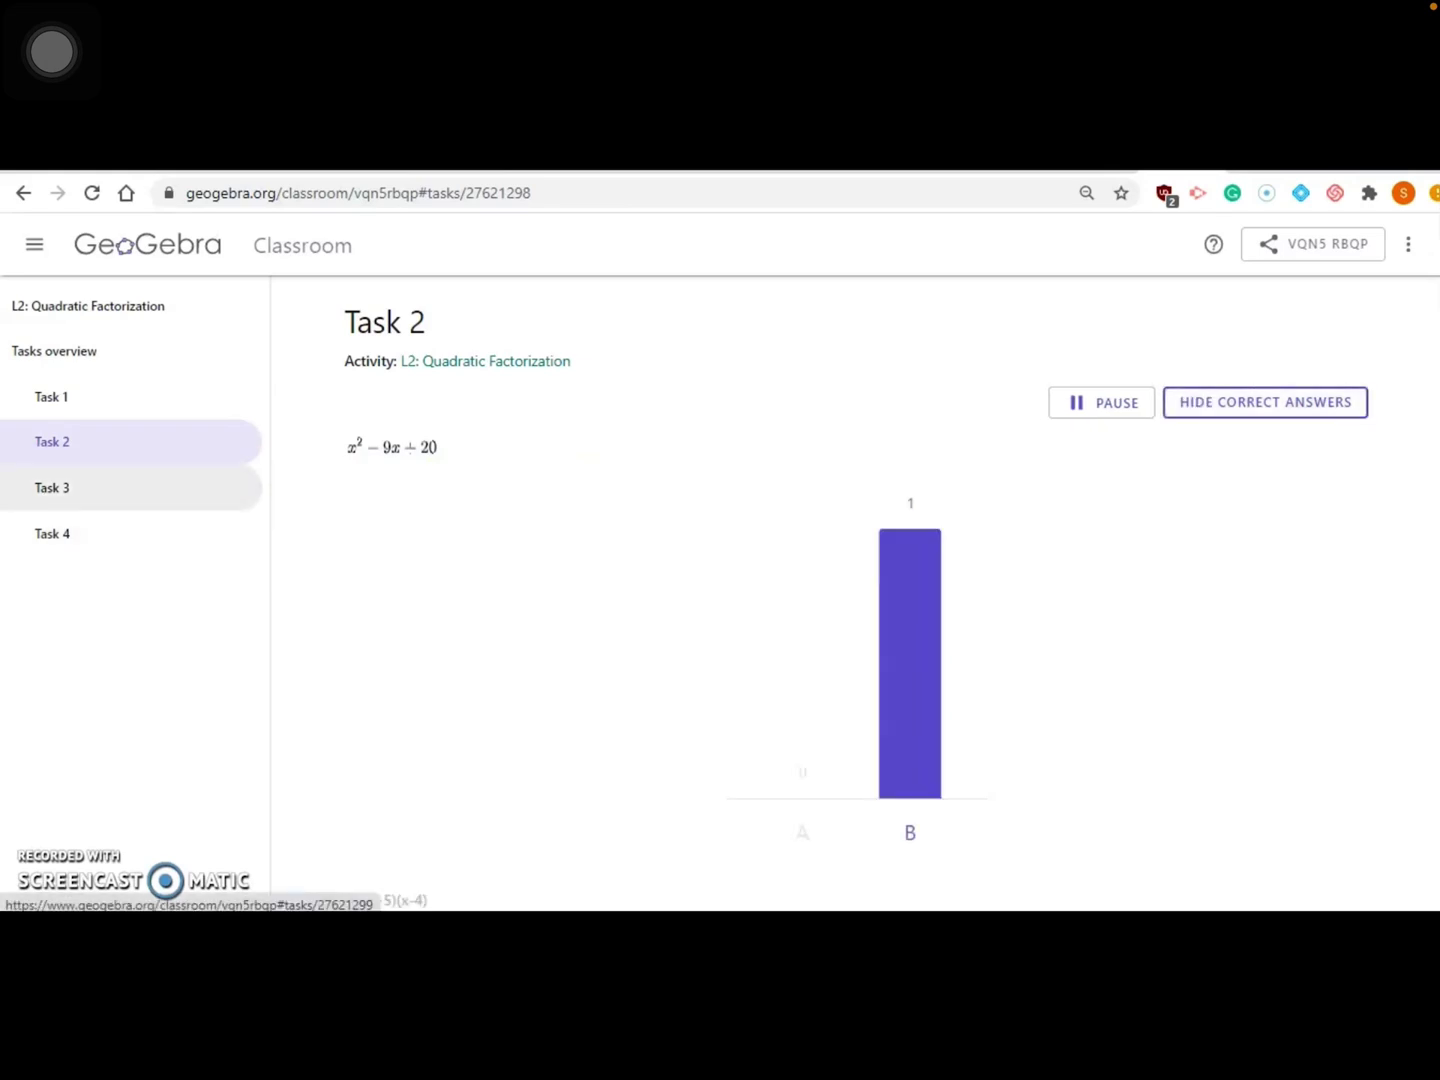
{"action": "left_click", "coordinate": [52, 488]}
{"action": "left_click", "coordinate": [1260, 402]}
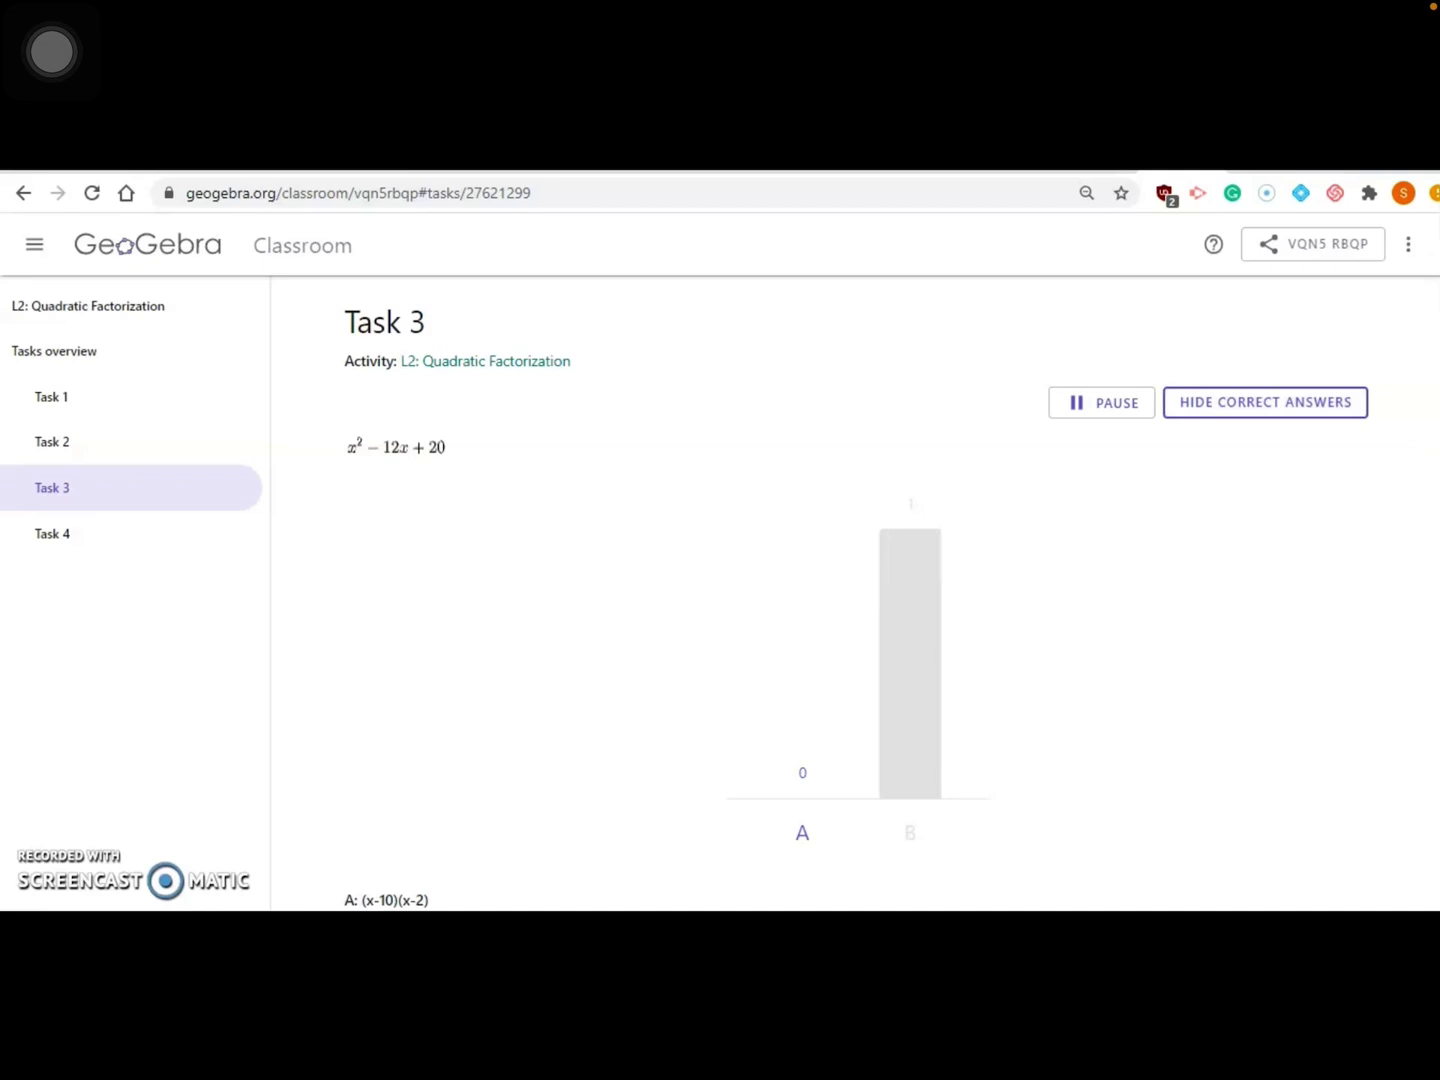
Step: Check Task 4 for student results, comparing it with the Task 3 response chart
{"action": "left_click", "coordinate": [52, 533]}
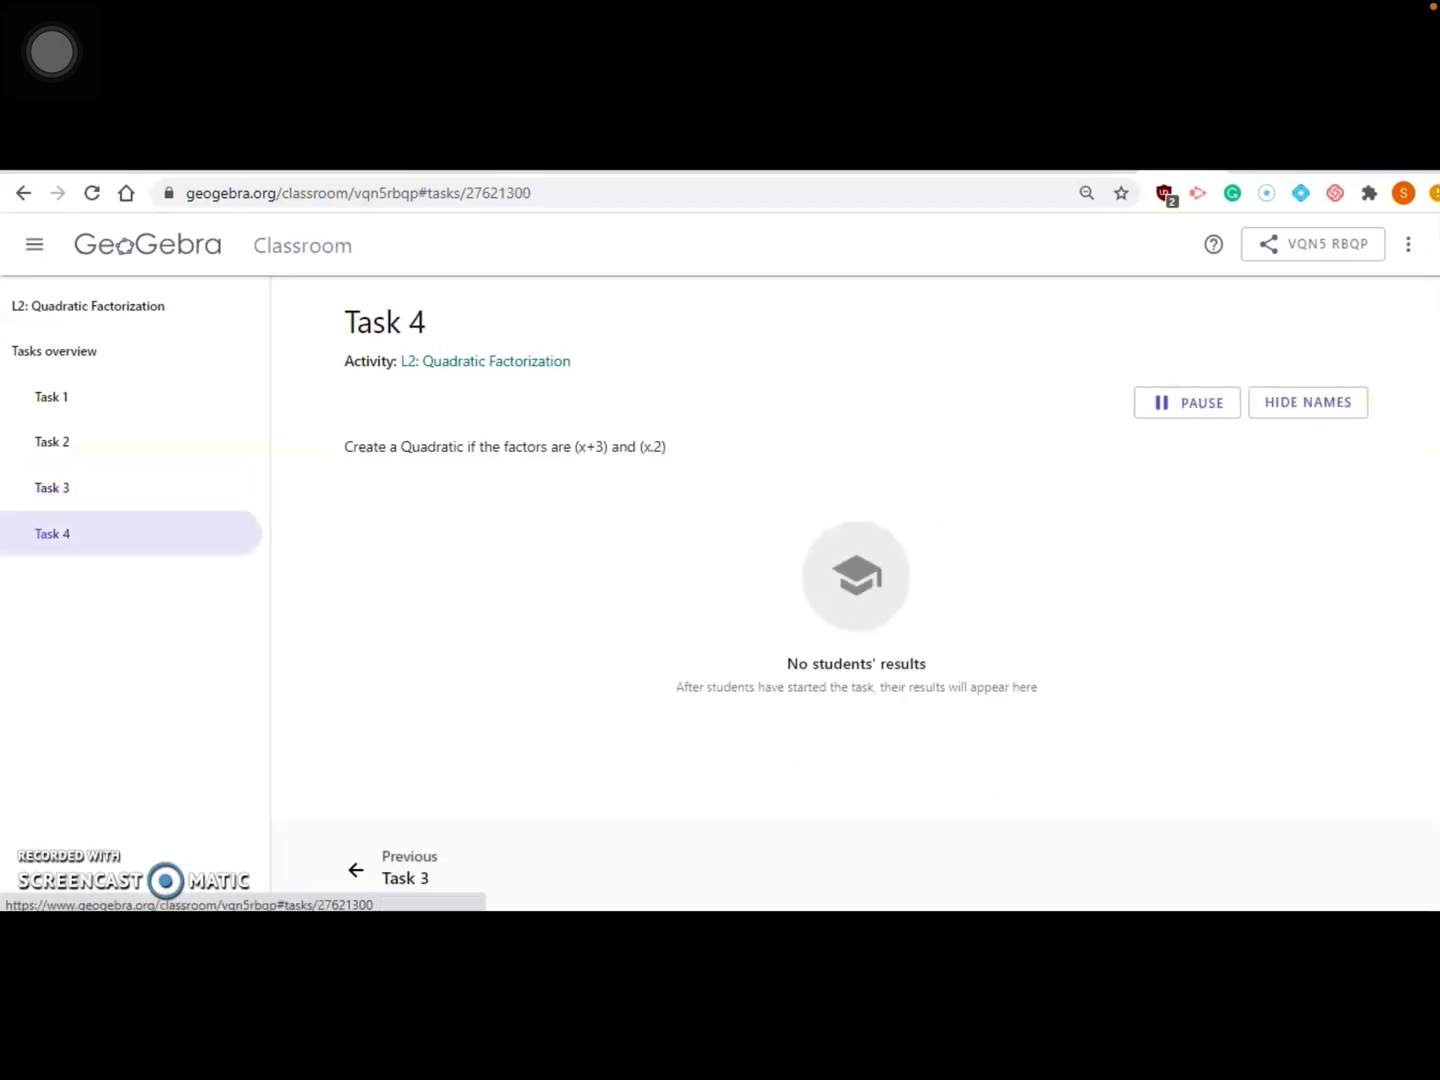
{"action": "left_click", "coordinate": [51, 488]}
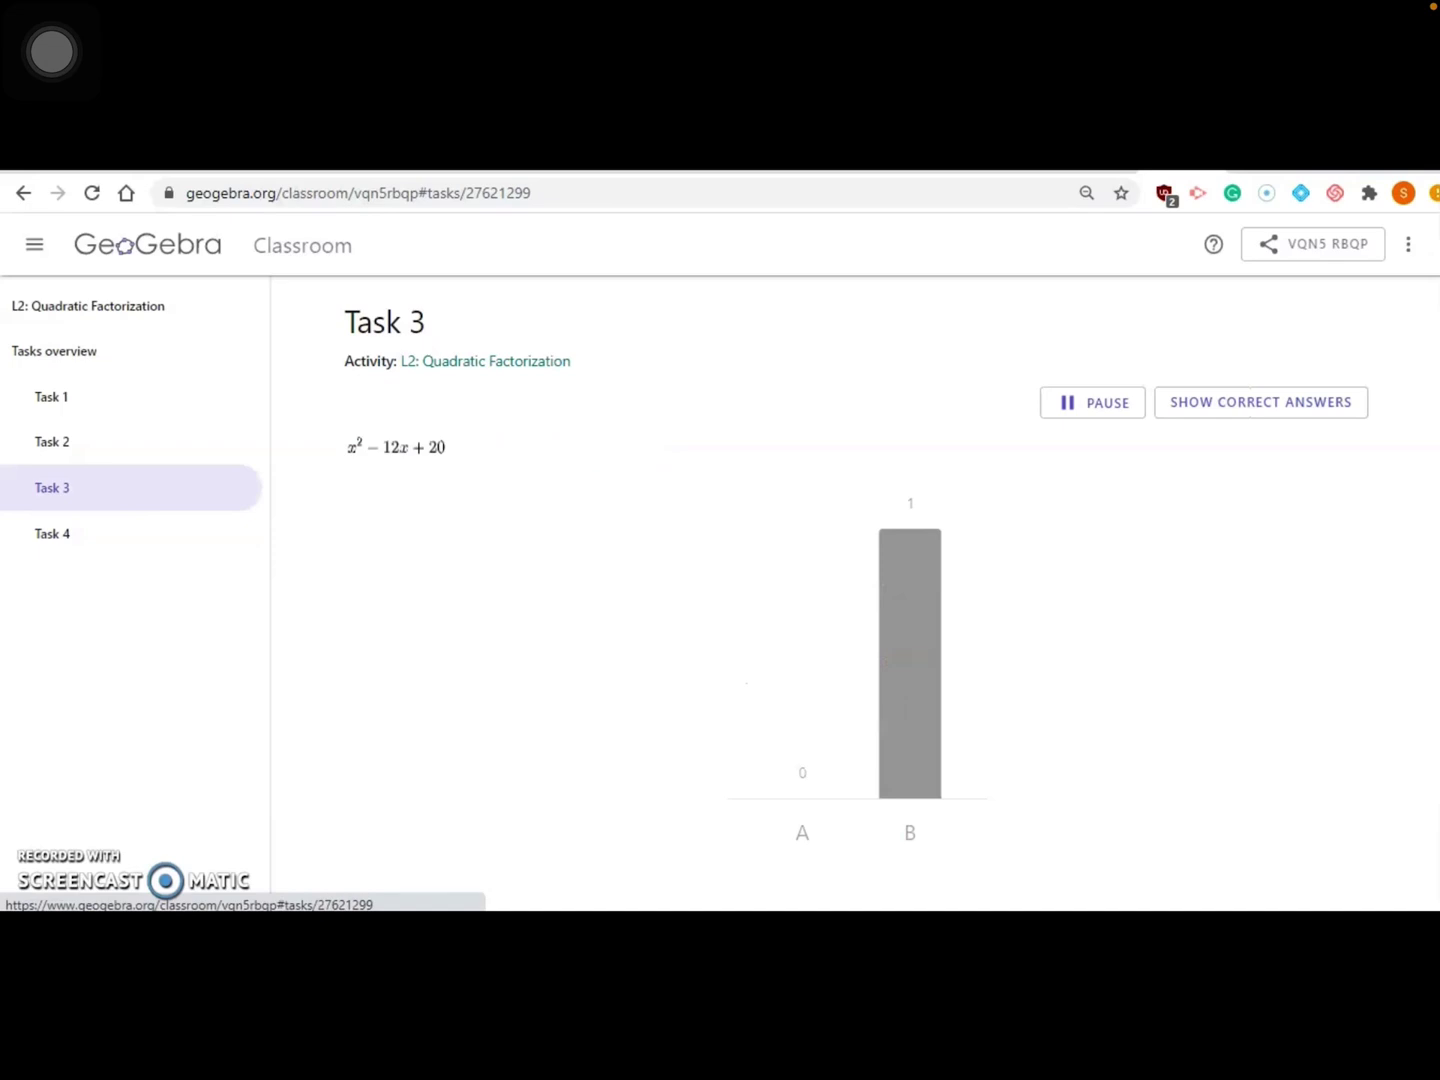
{"action": "left_click", "coordinate": [51, 533]}
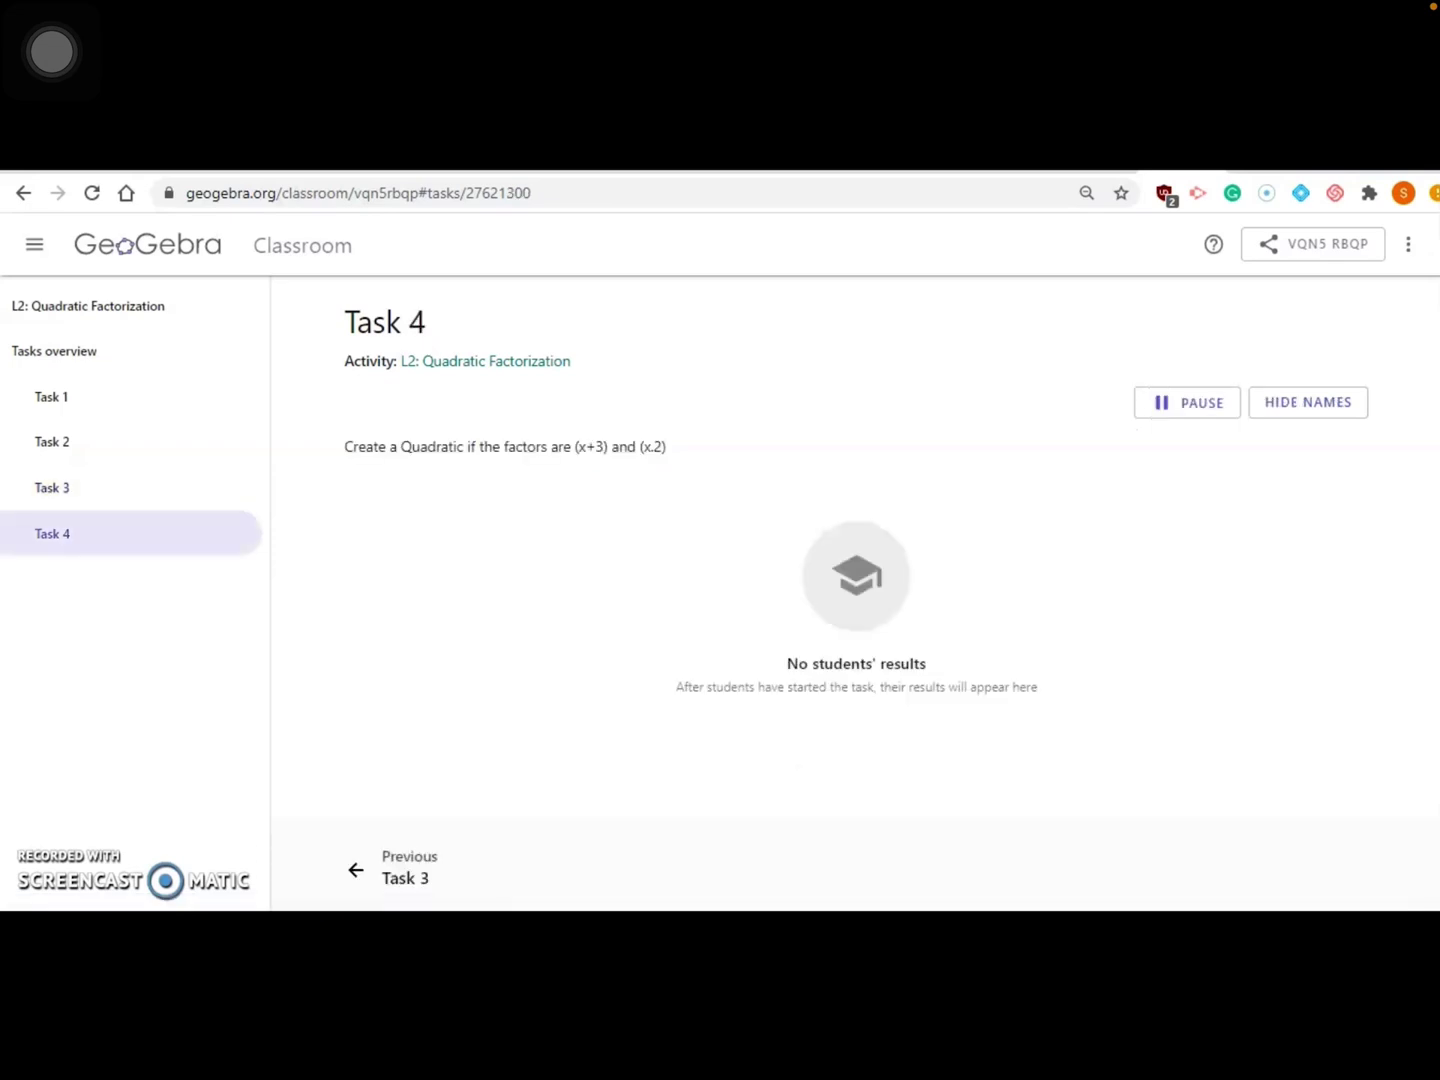
Step: Switch back to the student's window and answer the open question in Task 4 with "x"
{"action": "left_click", "coordinate": [655, 925]}
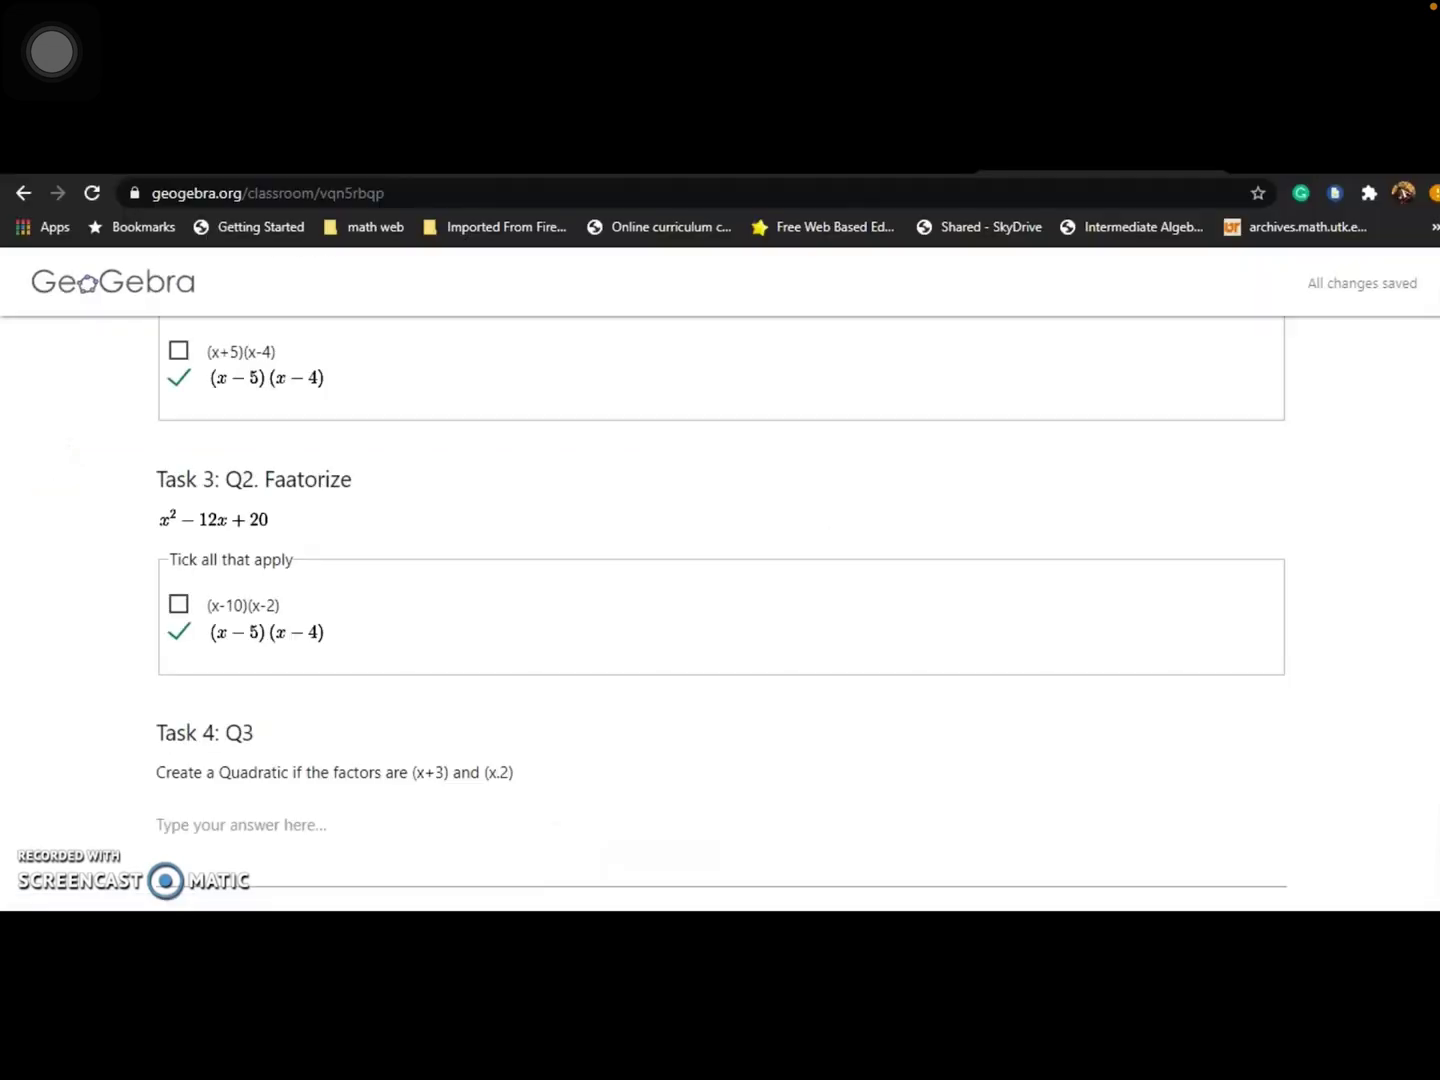
{"action": "scroll", "coordinate": [720, 600], "scroll_direction": "down", "scroll_amount": 1}
{"action": "left_click", "coordinate": [241, 790]}
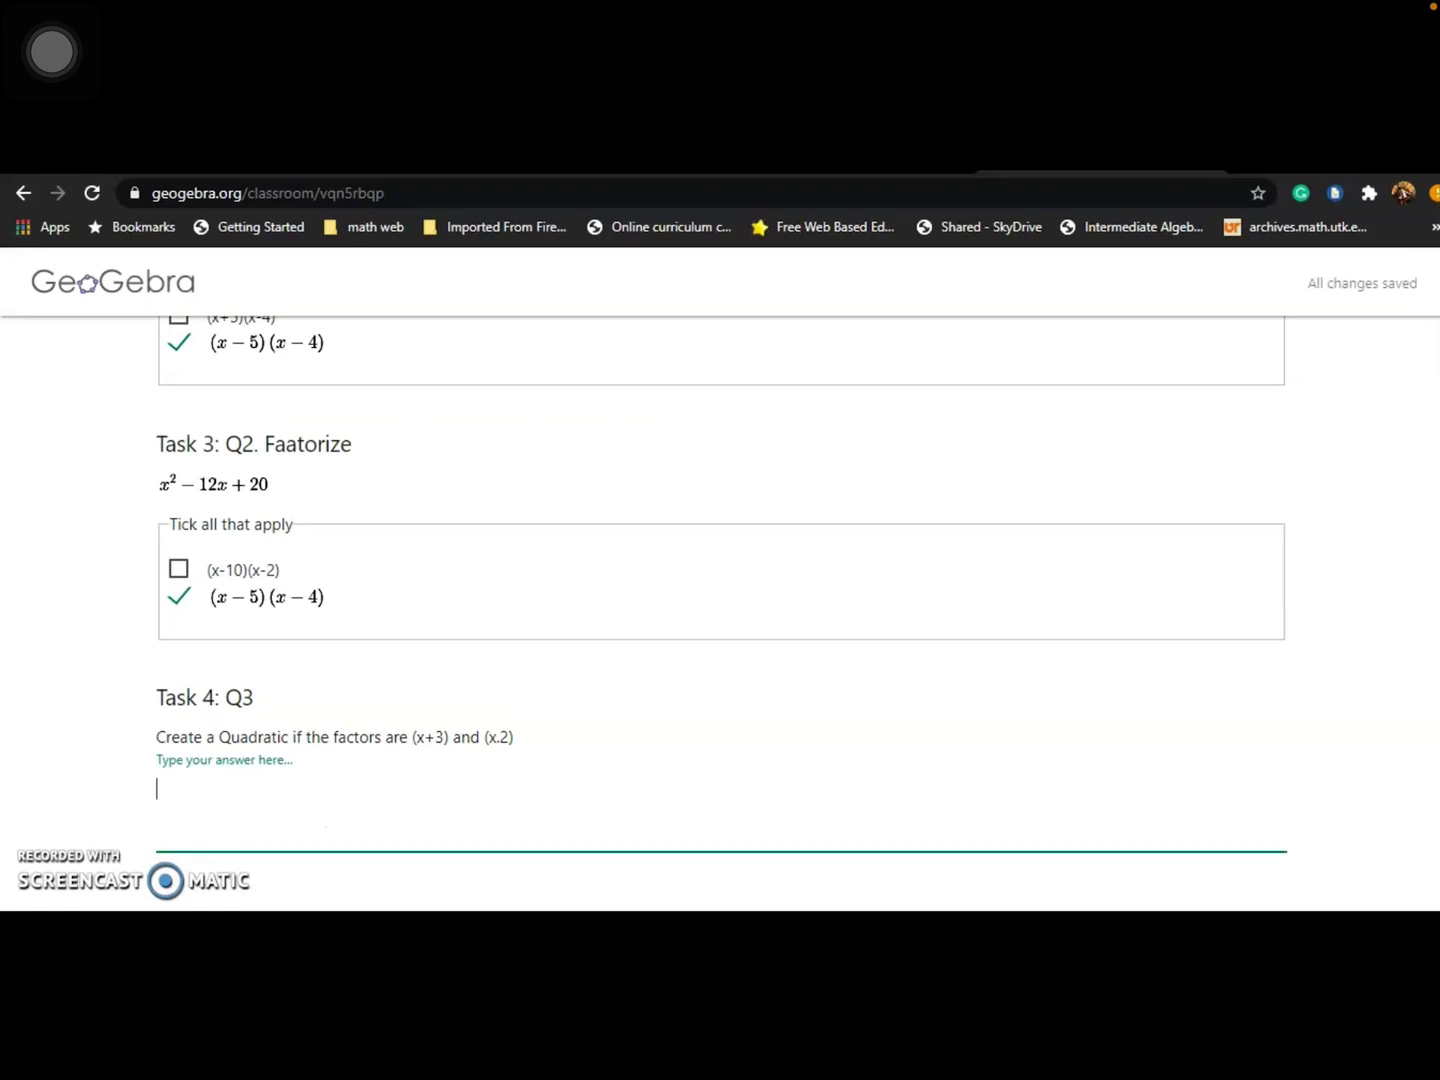
{"action": "type", "text": "x"}
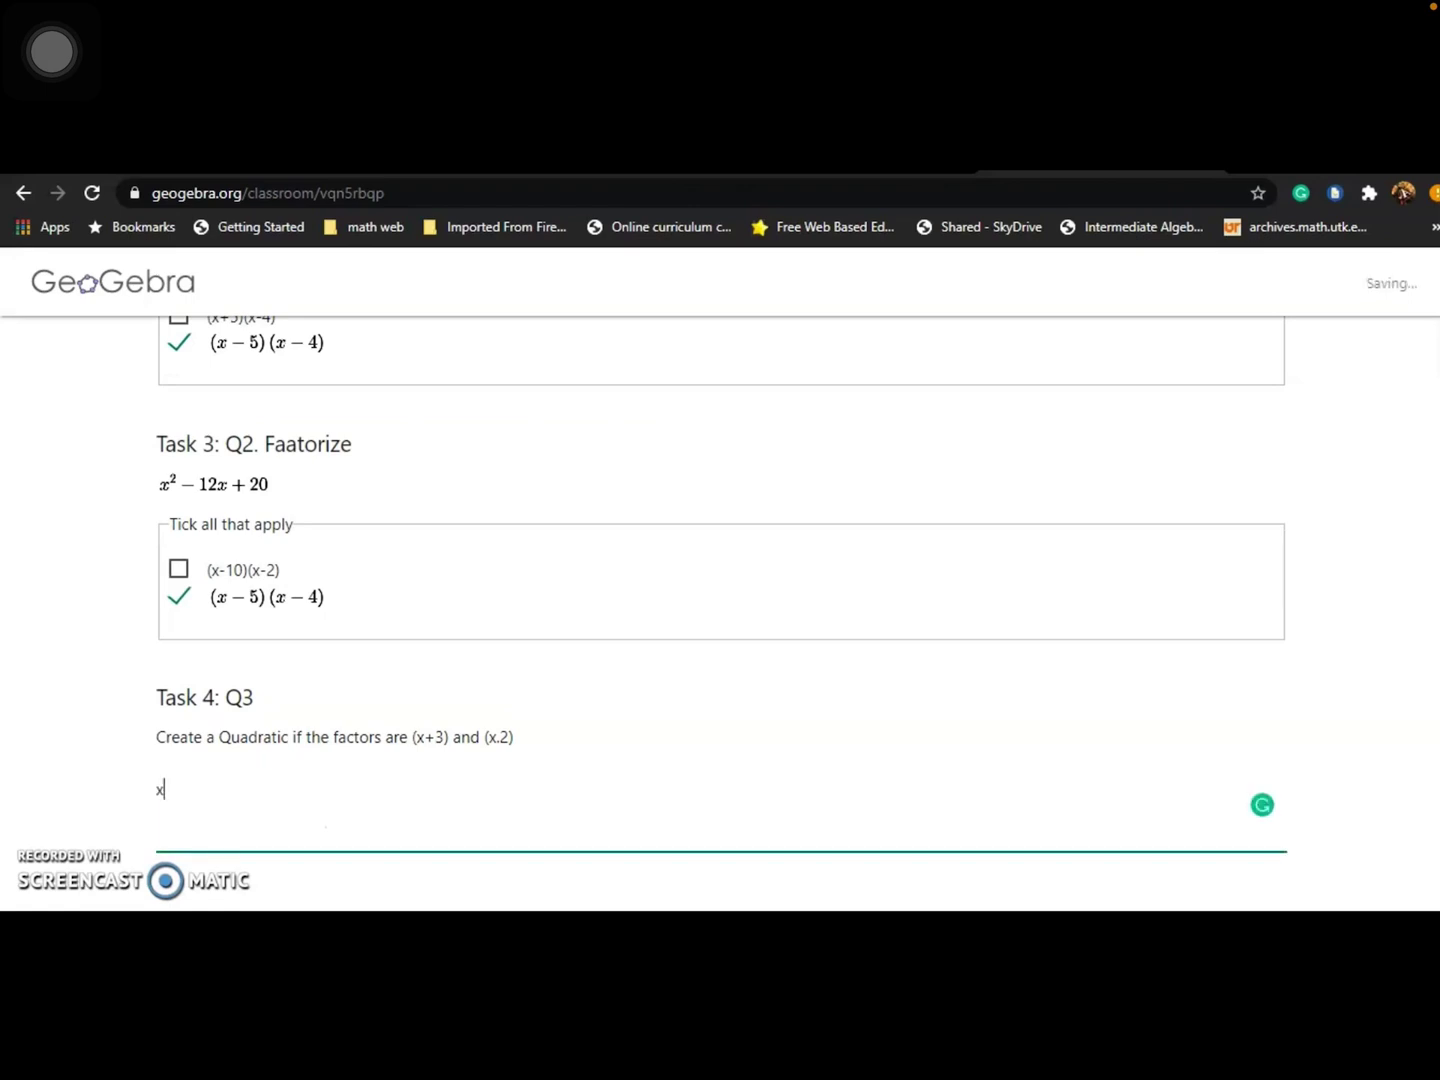
{"action": "key", "text": "Tab"}
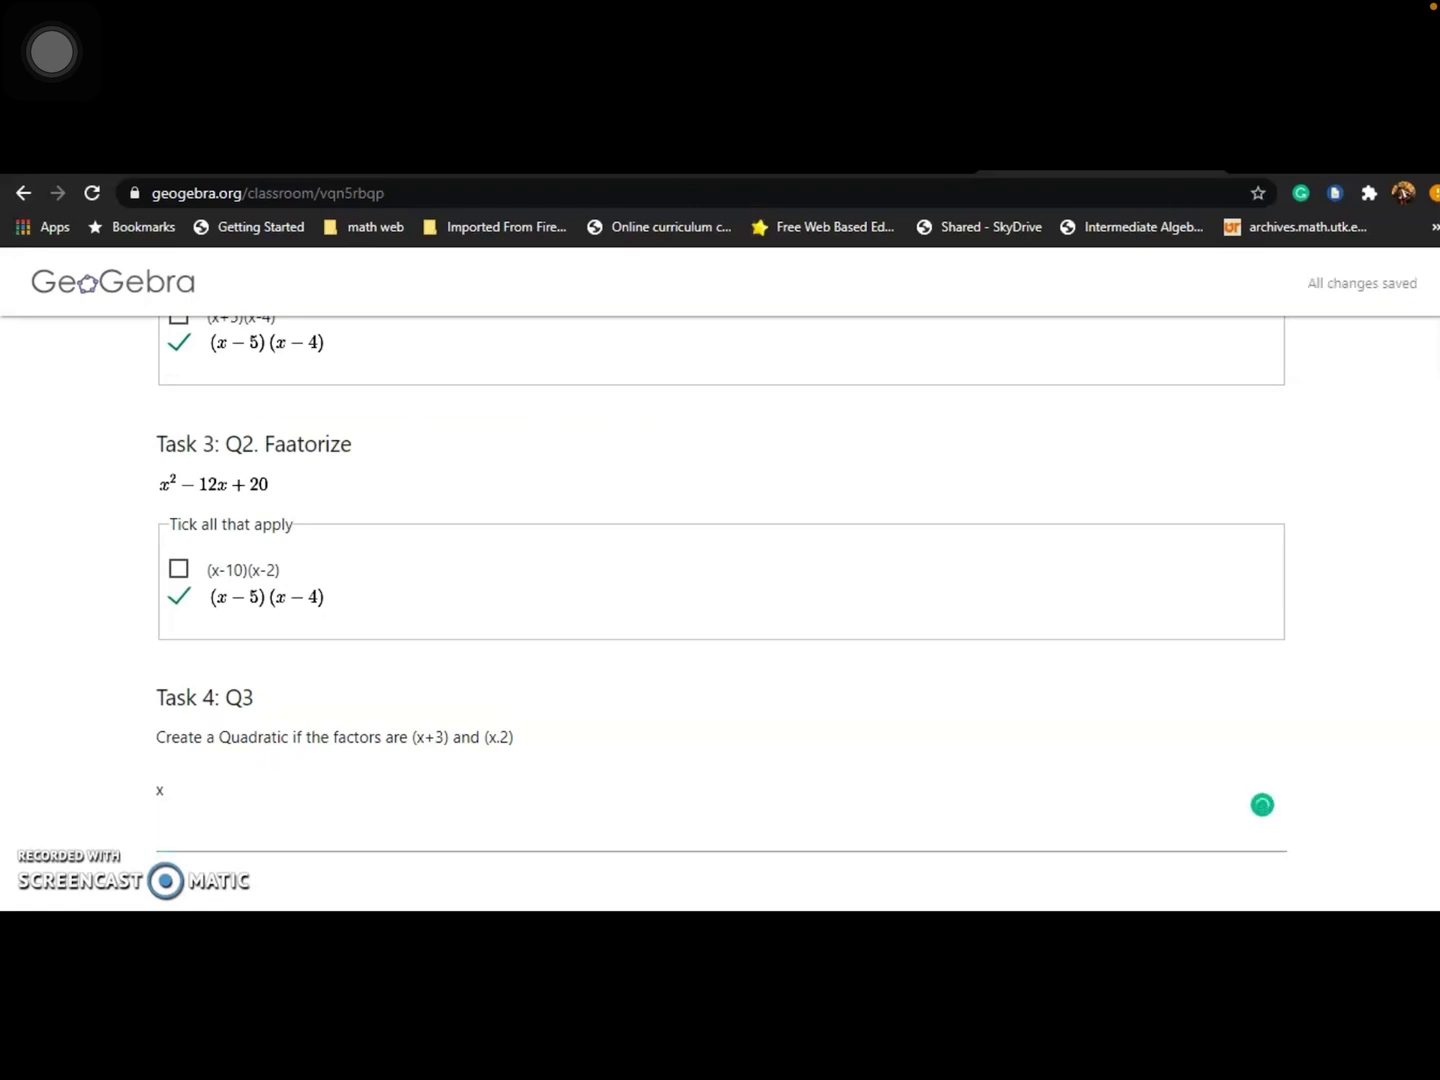
Step: Return to the teacher's class window, inspect the student's full Task 4 answer, and go back to the Task 4 results
{"action": "mouse_move", "coordinate": [232, 925]}
{"action": "left_click", "coordinate": [345, 841]}
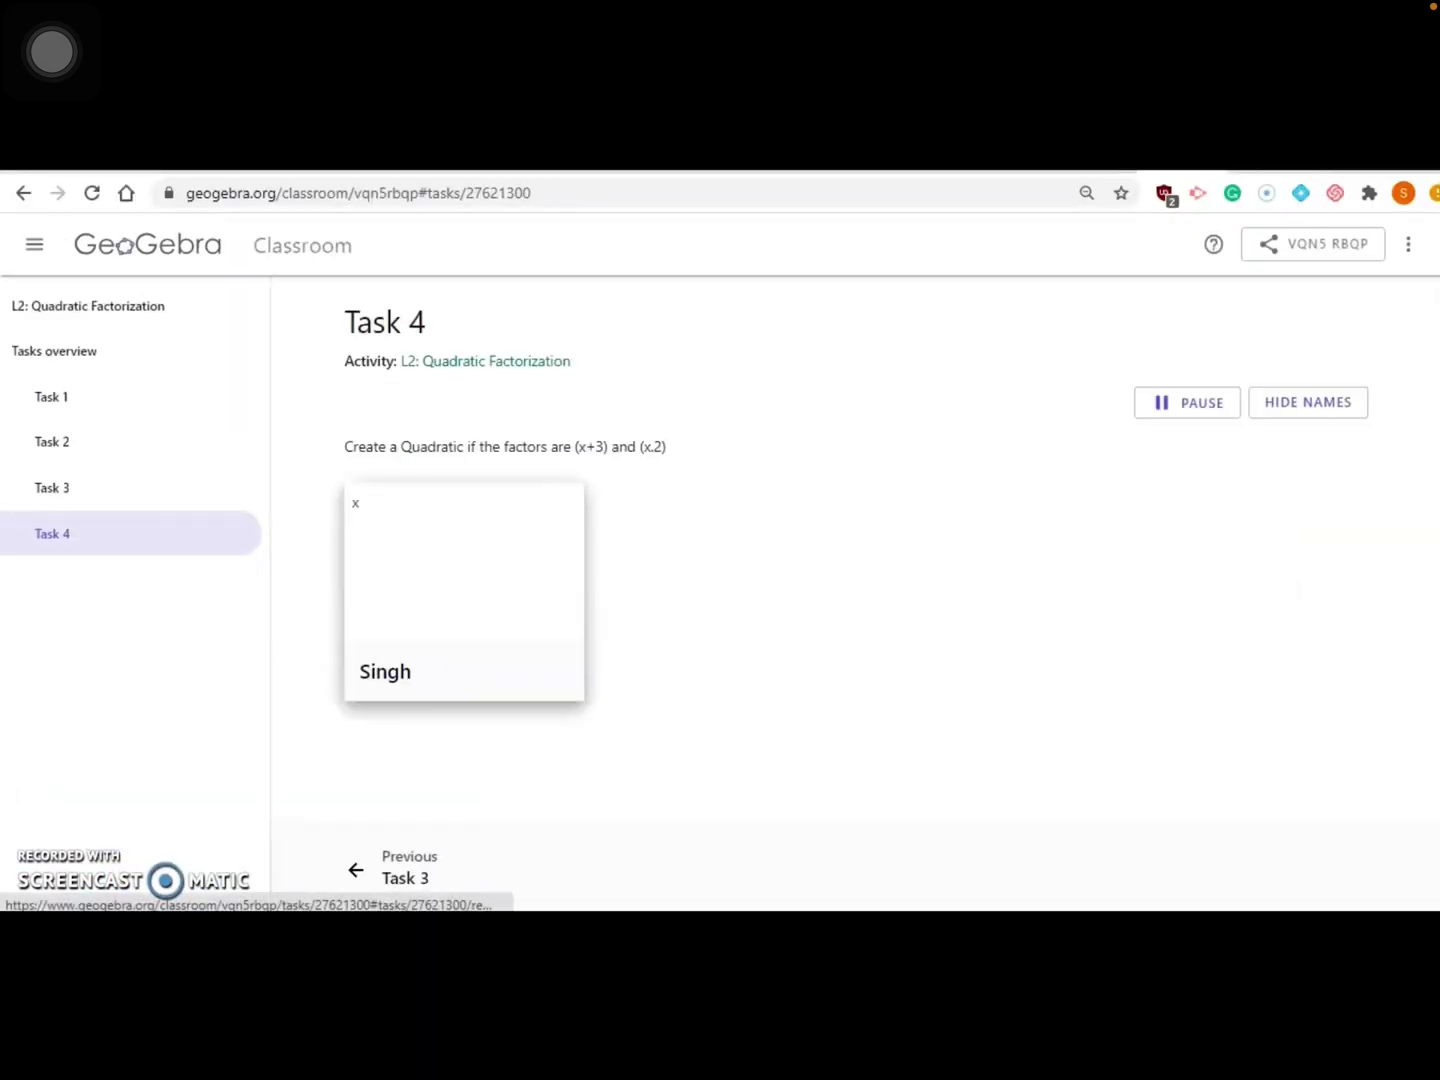
{"action": "left_click", "coordinate": [464, 589]}
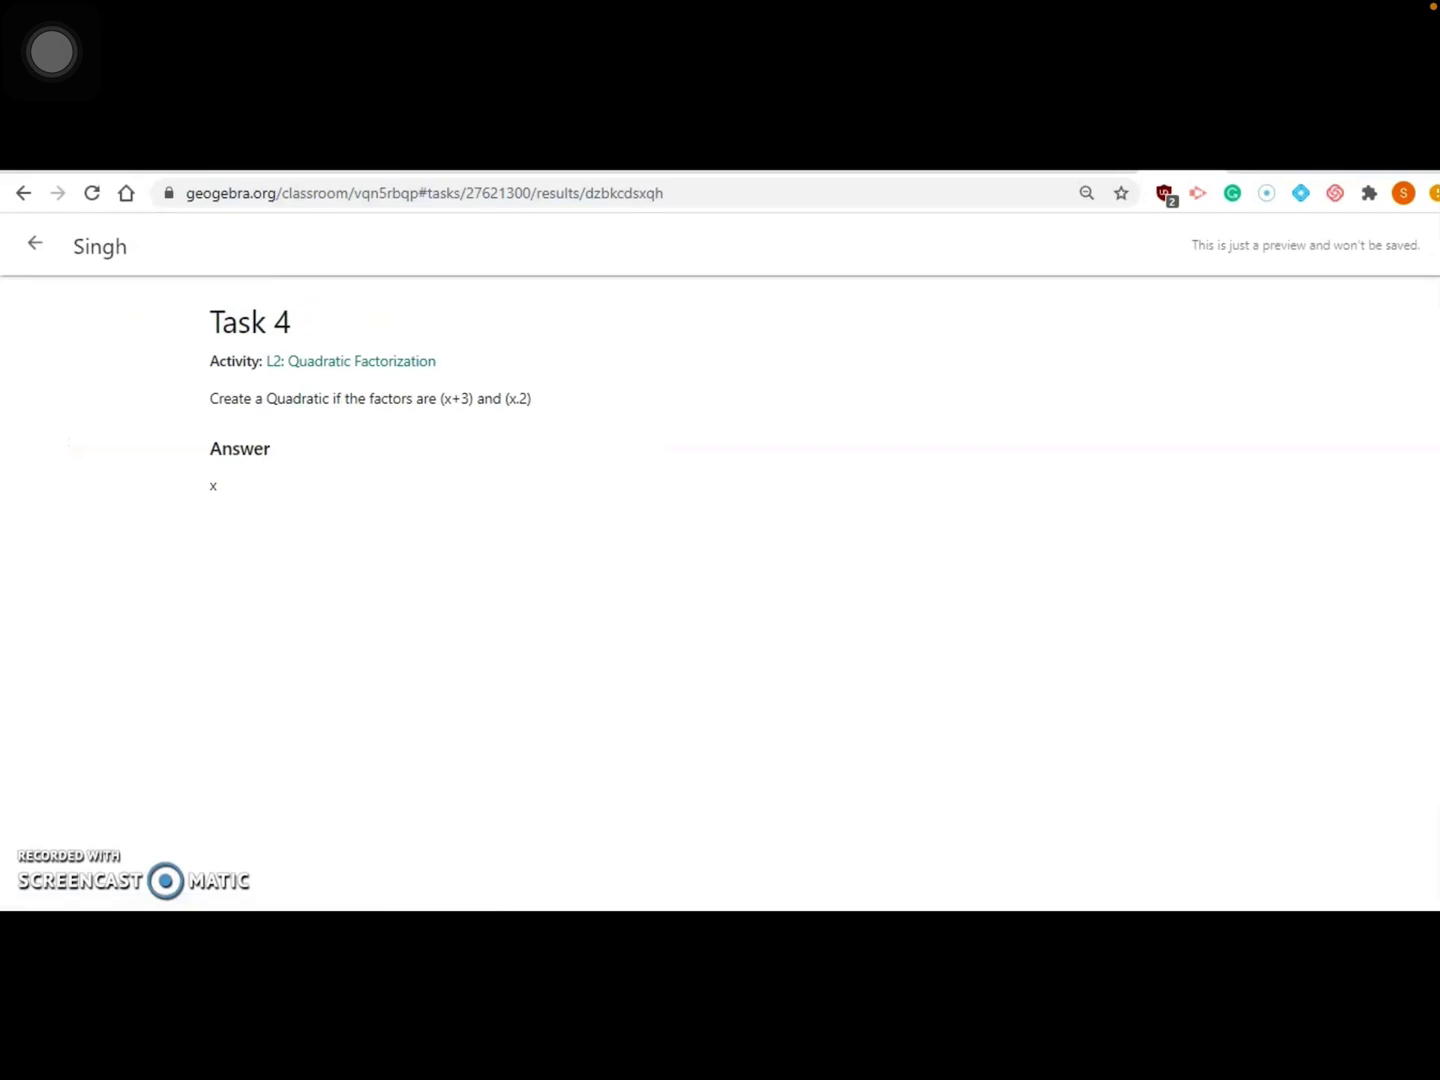
{"action": "left_click", "coordinate": [34, 244]}
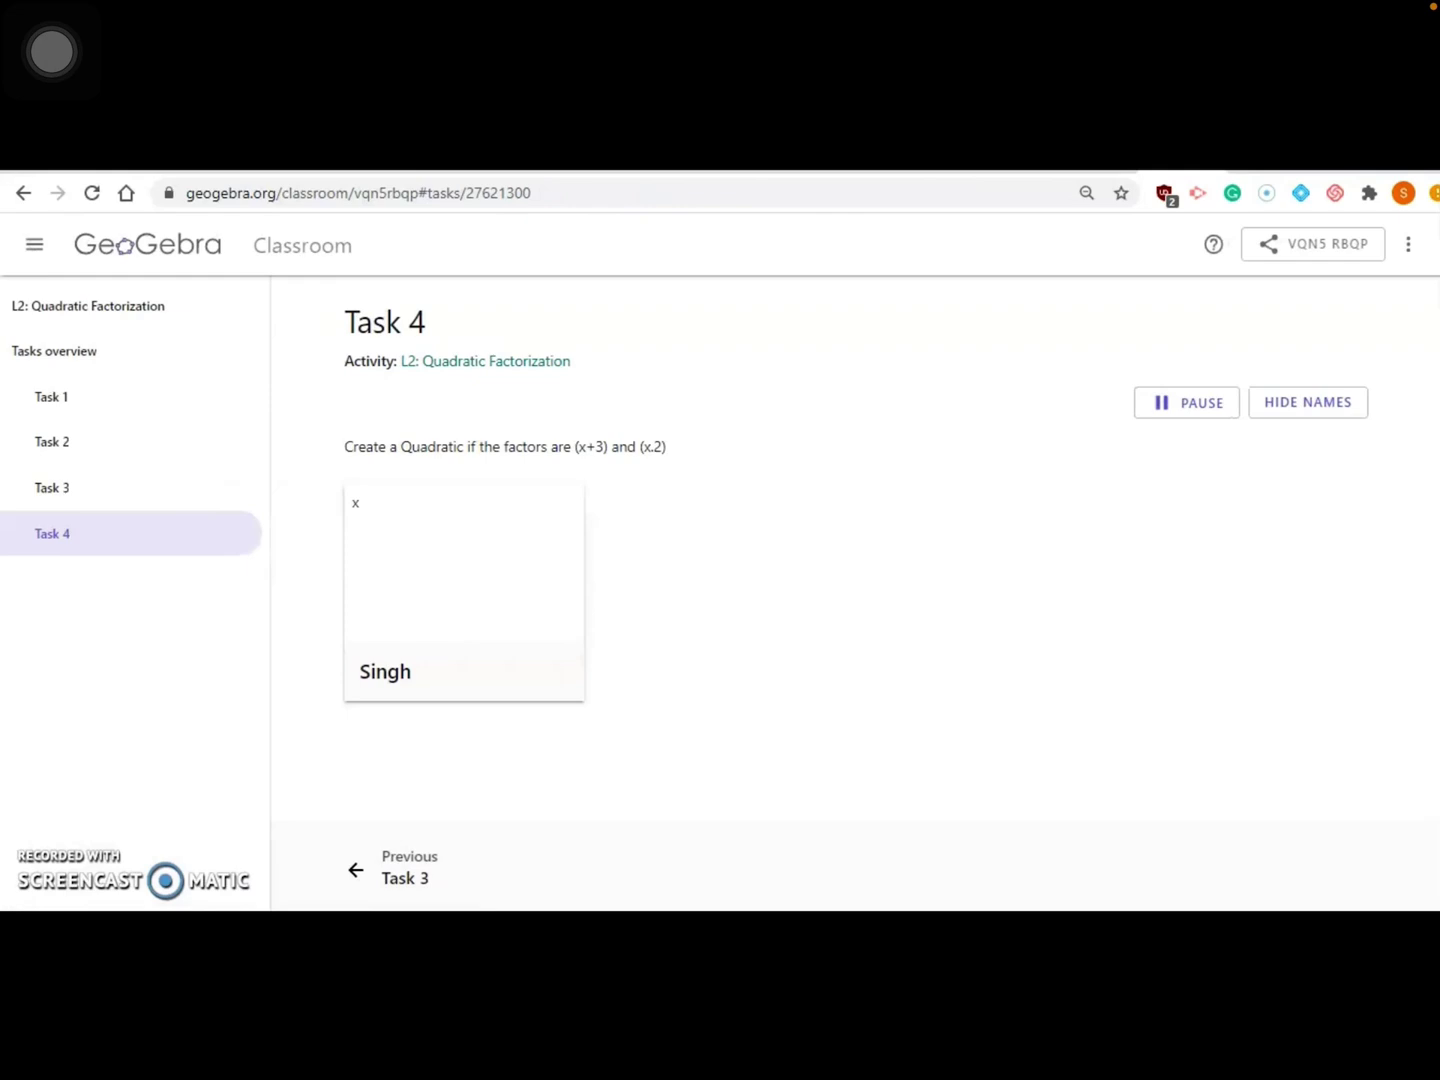
Step: Review the progress in the tasks overview and open the student's Task 1 applet work in full
{"action": "left_click", "coordinate": [52, 487]}
{"action": "left_click", "coordinate": [50, 397]}
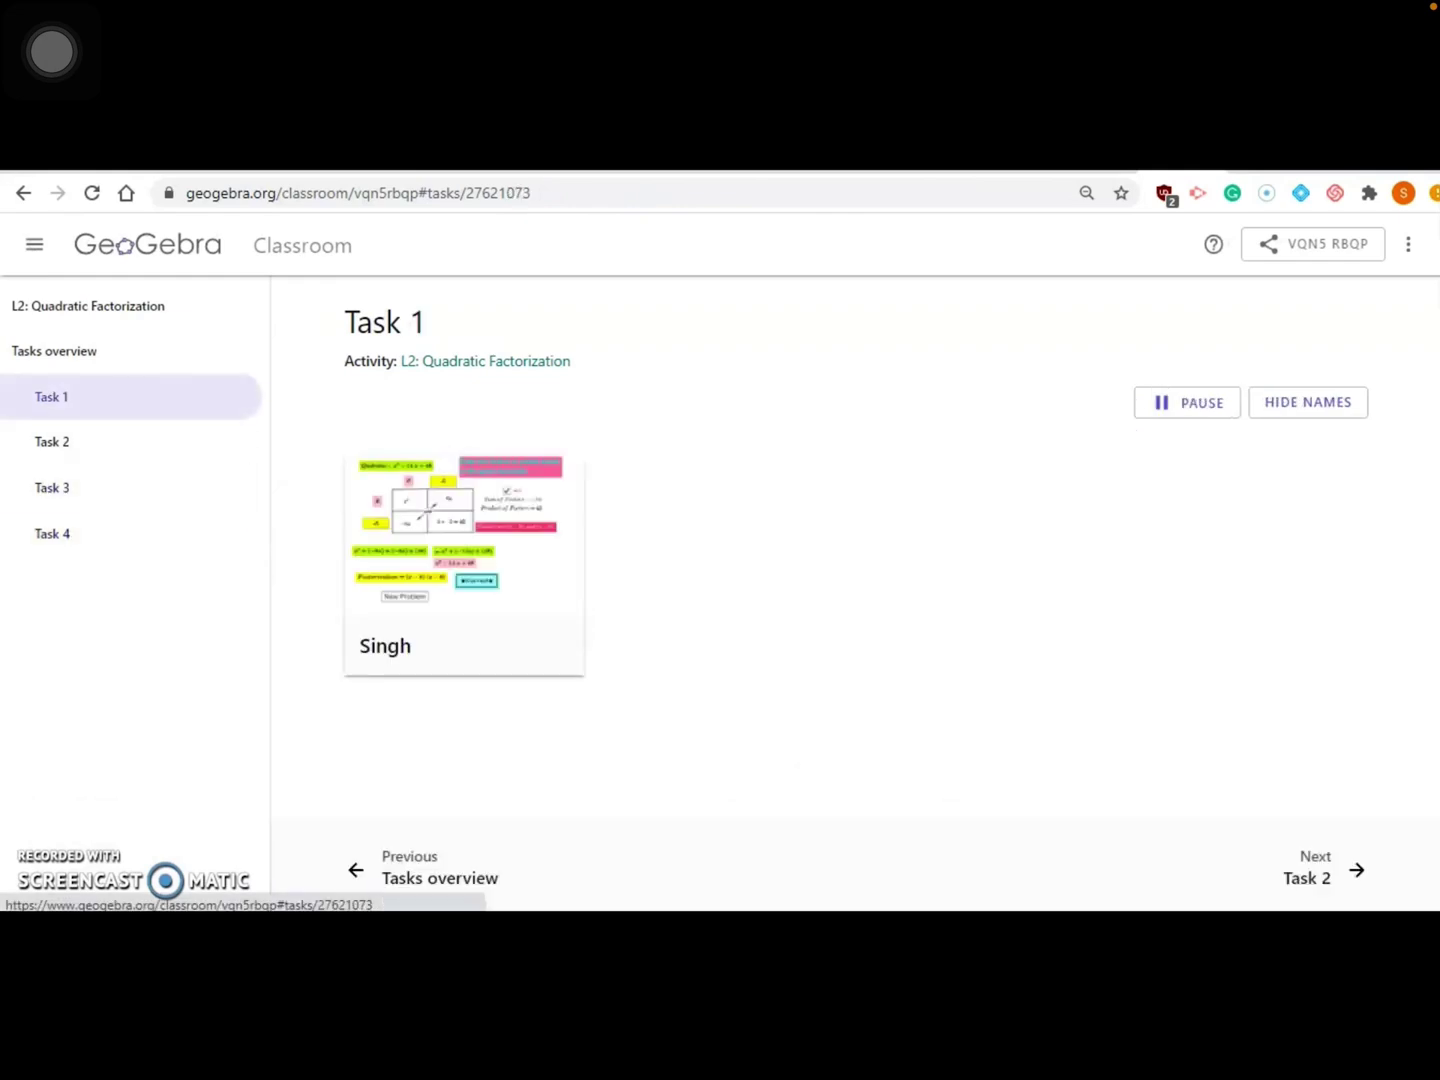
{"action": "left_click", "coordinate": [54, 352]}
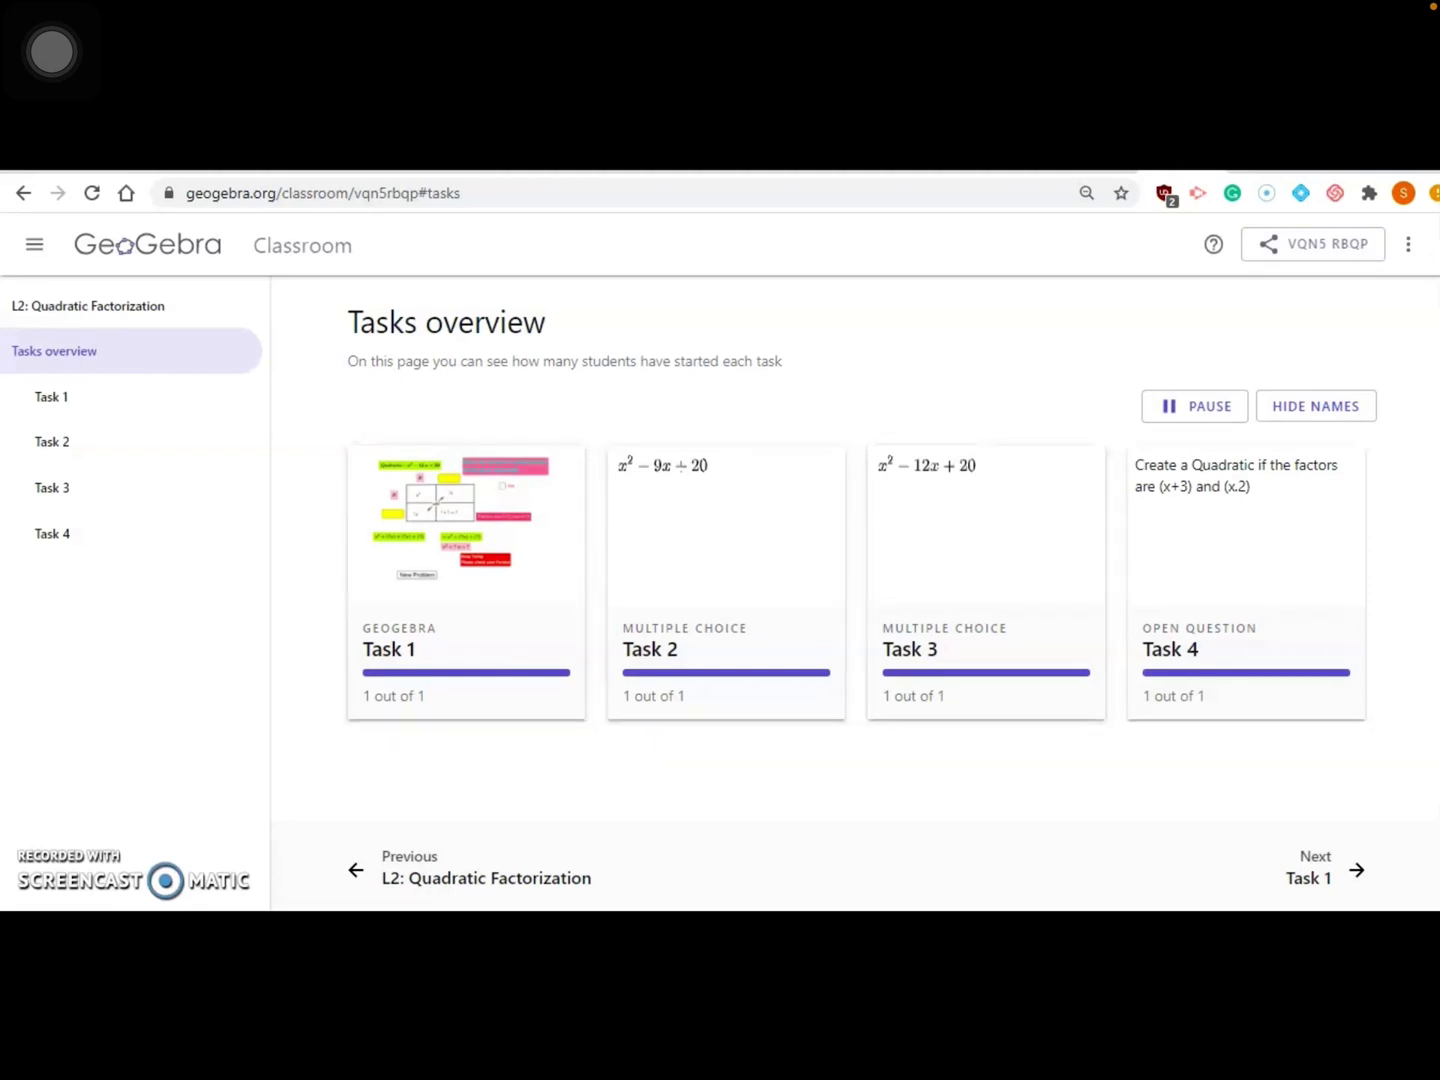
{"action": "left_click", "coordinate": [508, 607]}
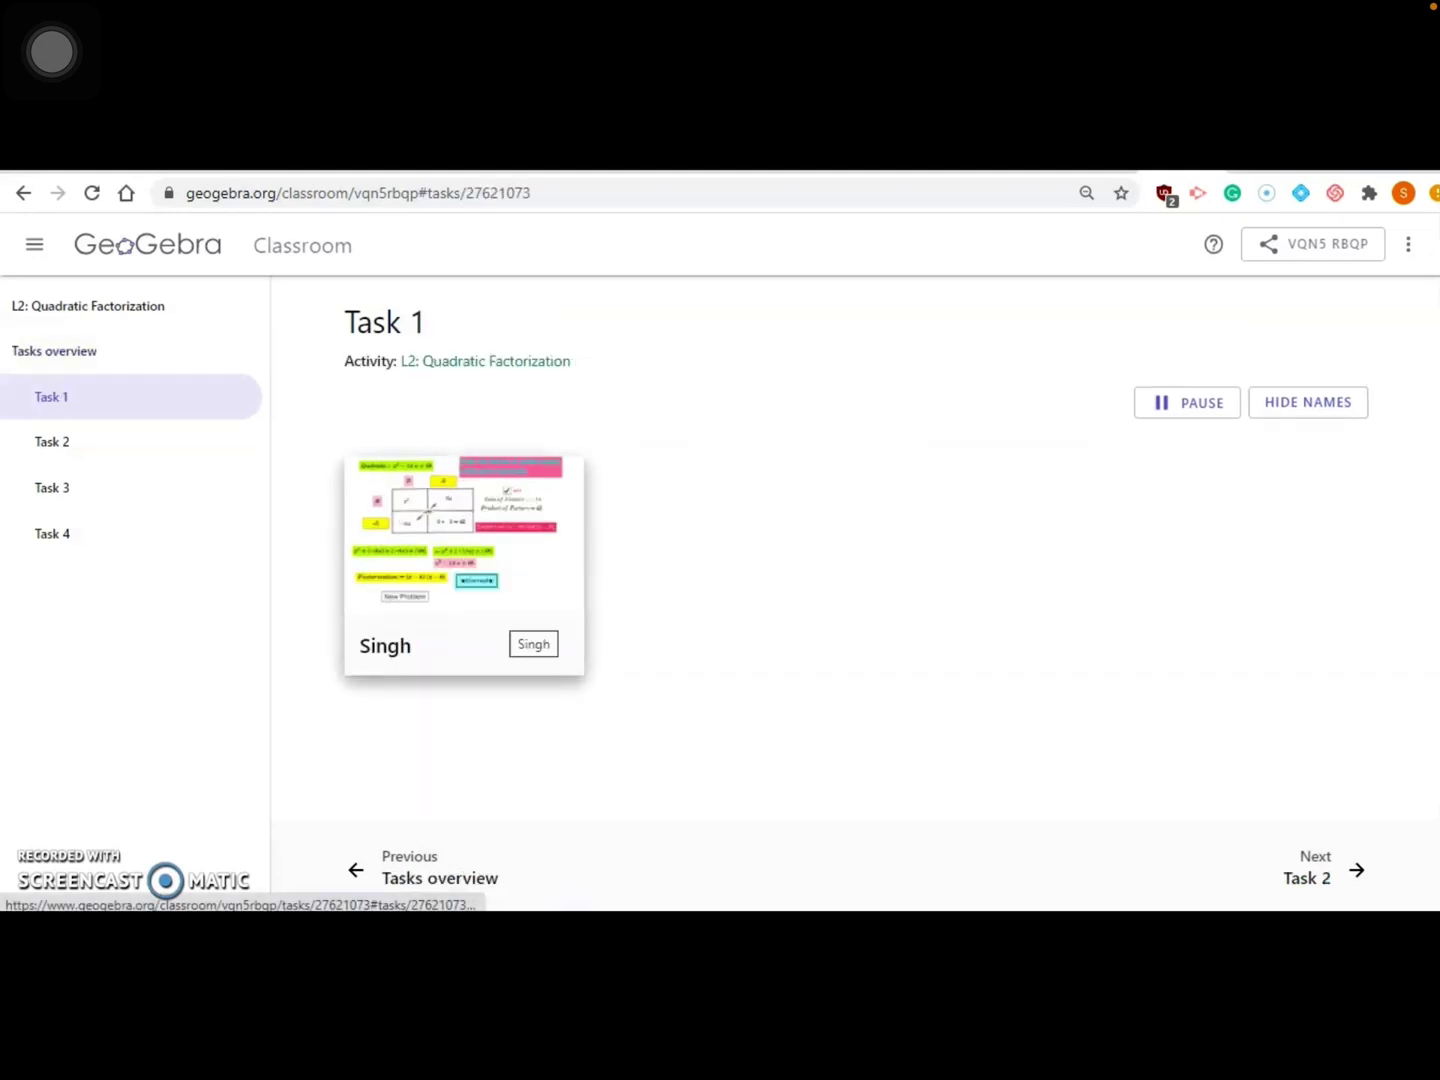
{"action": "left_click", "coordinate": [463, 561]}
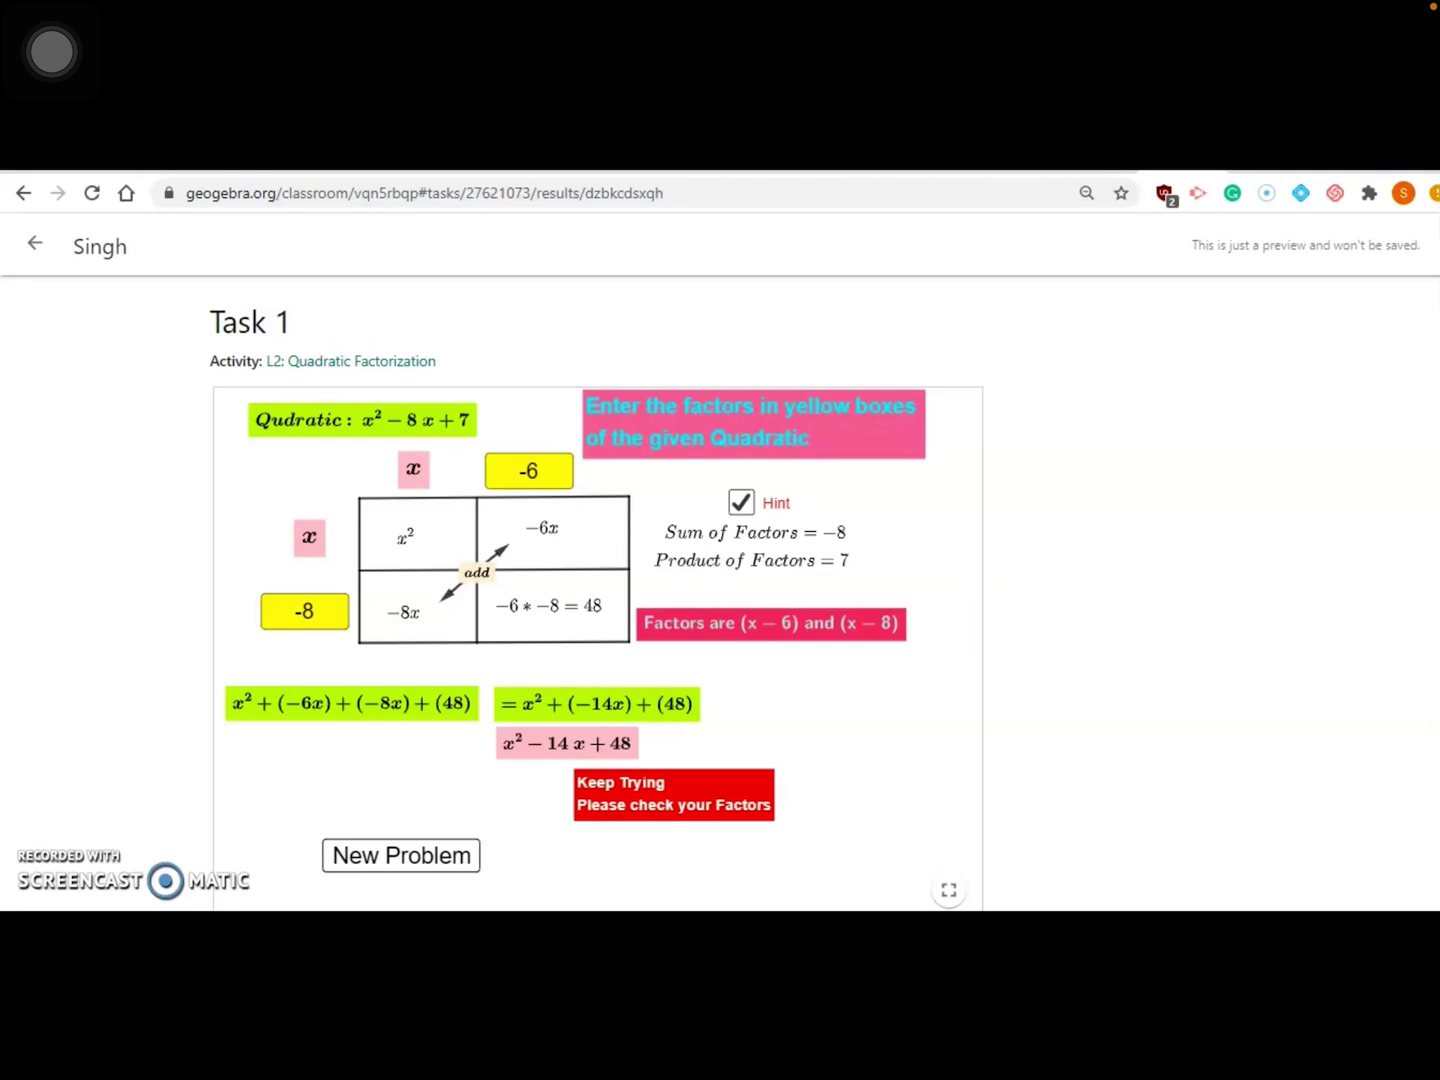
Step: Generate new problems in the preview of the student's Task 1 applet, and return to the Task 1 results
{"action": "left_click", "coordinate": [400, 855]}
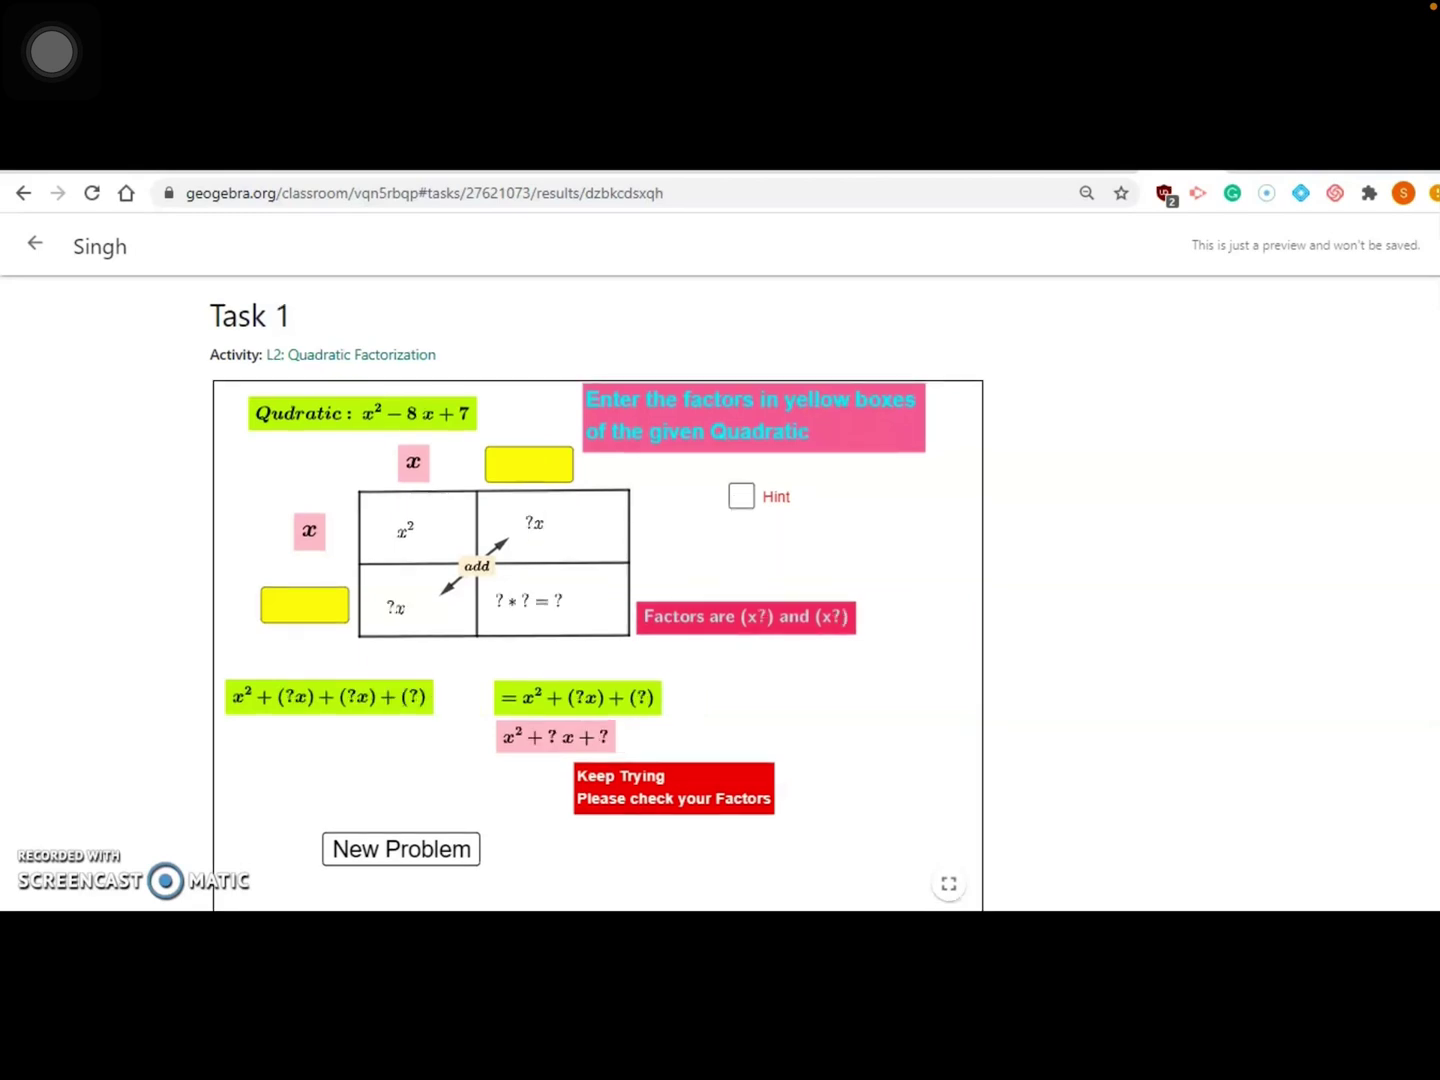
{"action": "left_click", "coordinate": [401, 851]}
{"action": "left_click", "coordinate": [401, 851]}
{"action": "left_click", "coordinate": [35, 243]}
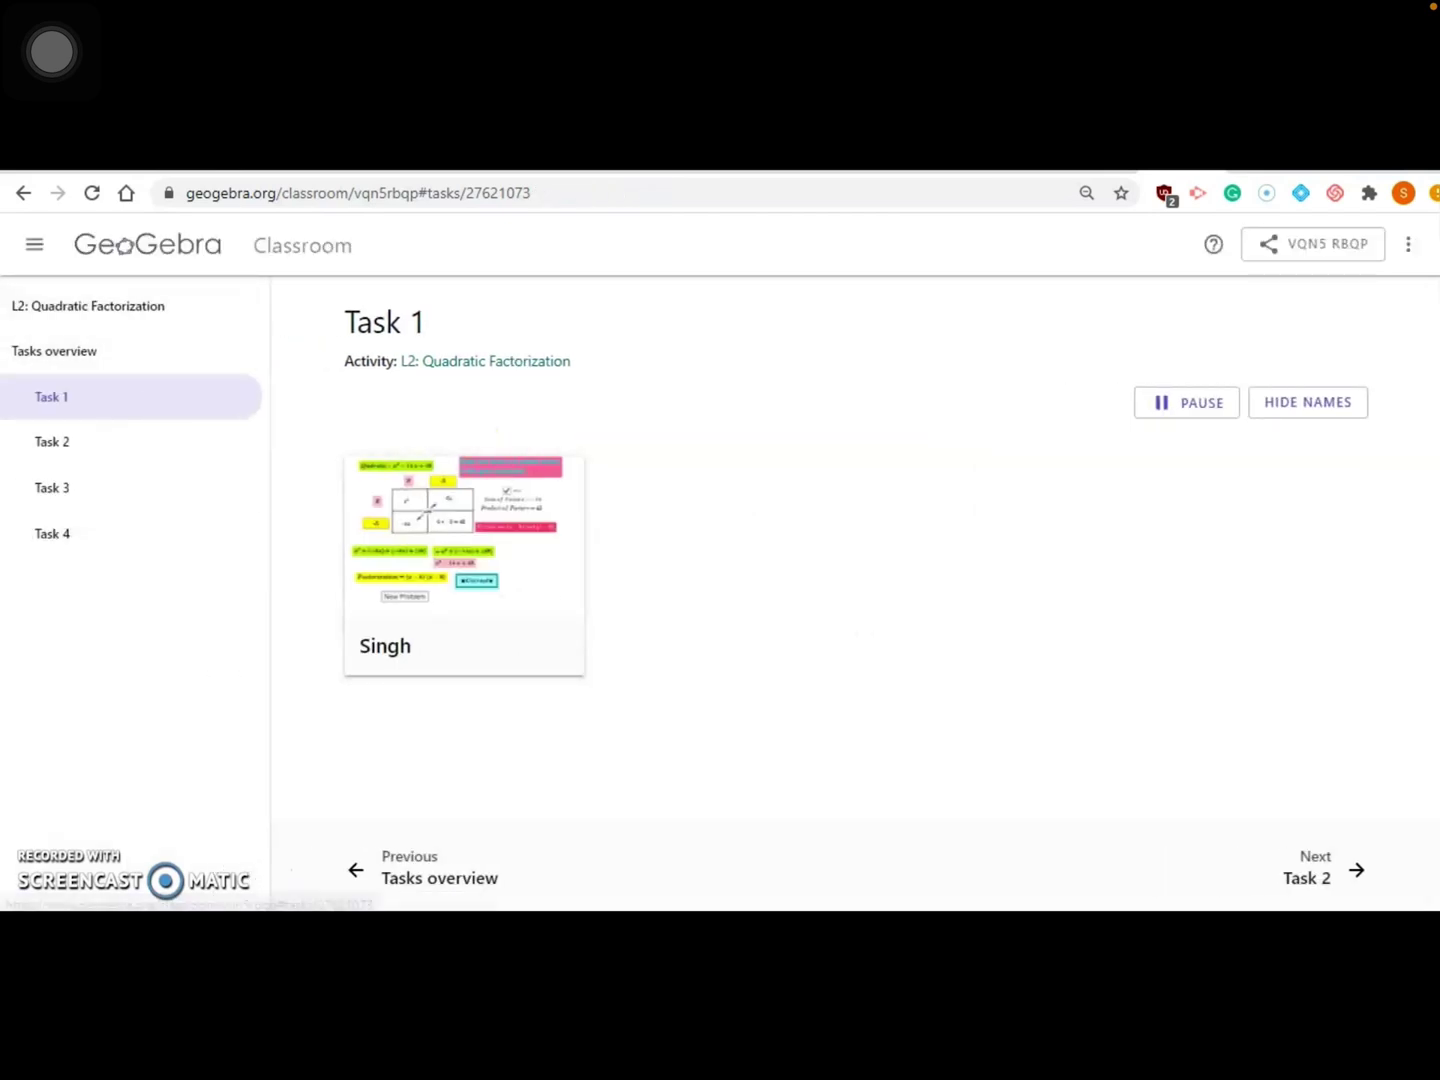
Step: Look over the resources on the teacher's profile page, return to the class, and view the original activity it was made from
{"action": "left_click", "coordinate": [1102, 172]}
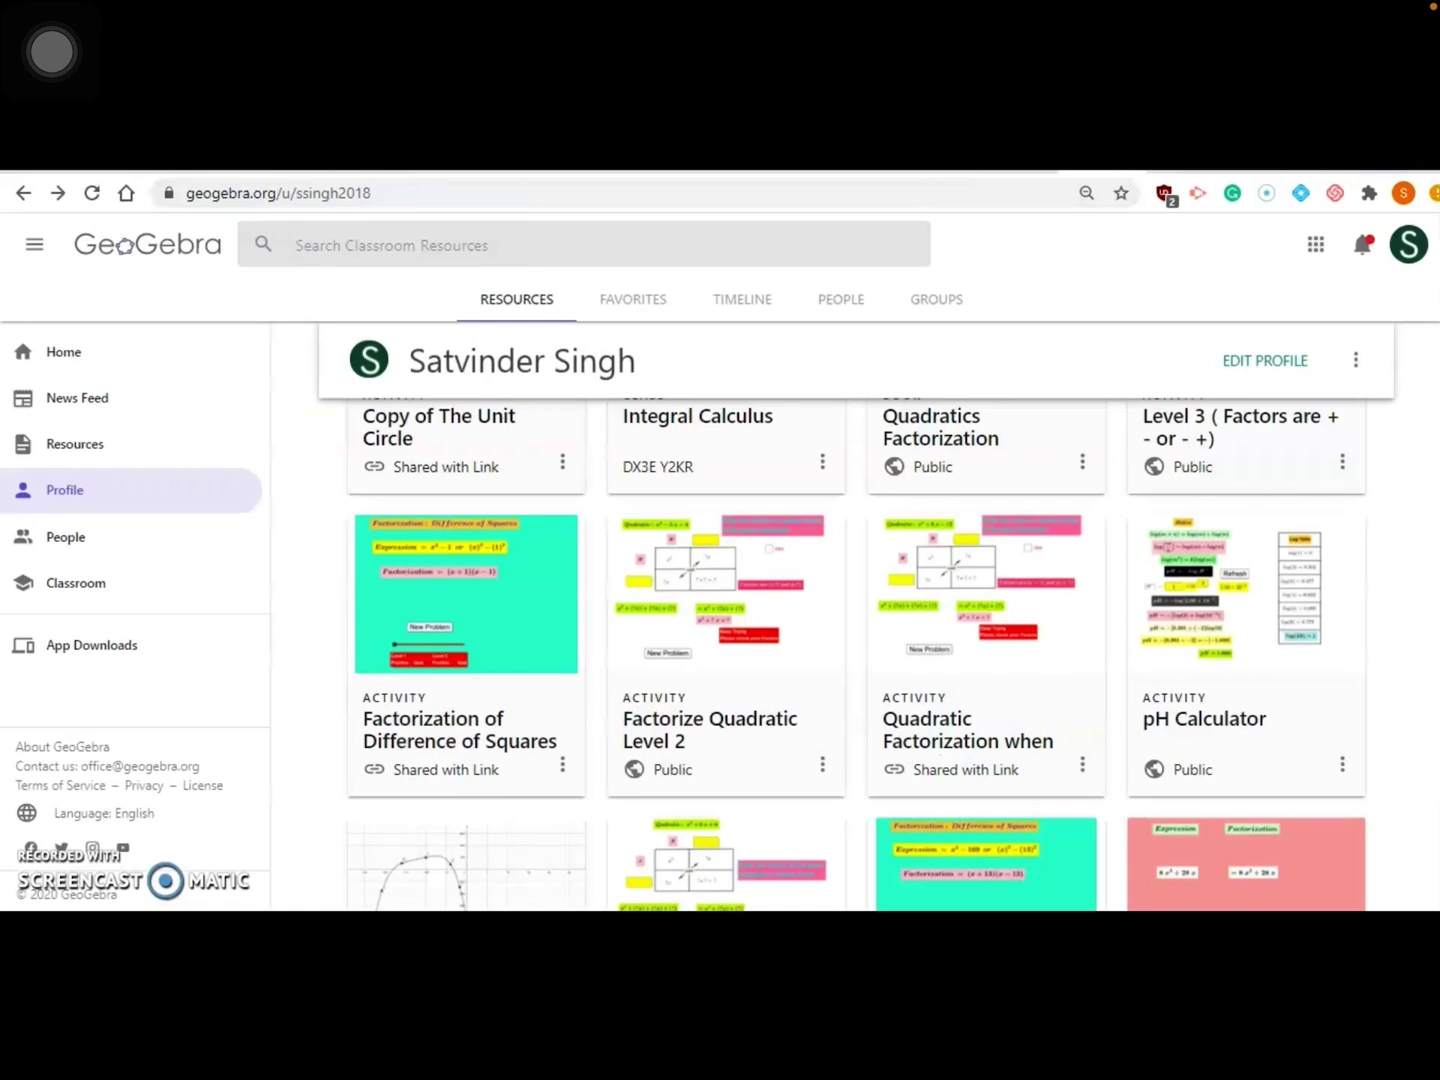
{"action": "scroll", "coordinate": [726, 665], "scroll_direction": "down", "scroll_amount": 4}
{"action": "scroll", "coordinate": [856, 651], "scroll_direction": "up", "scroll_amount": 4}
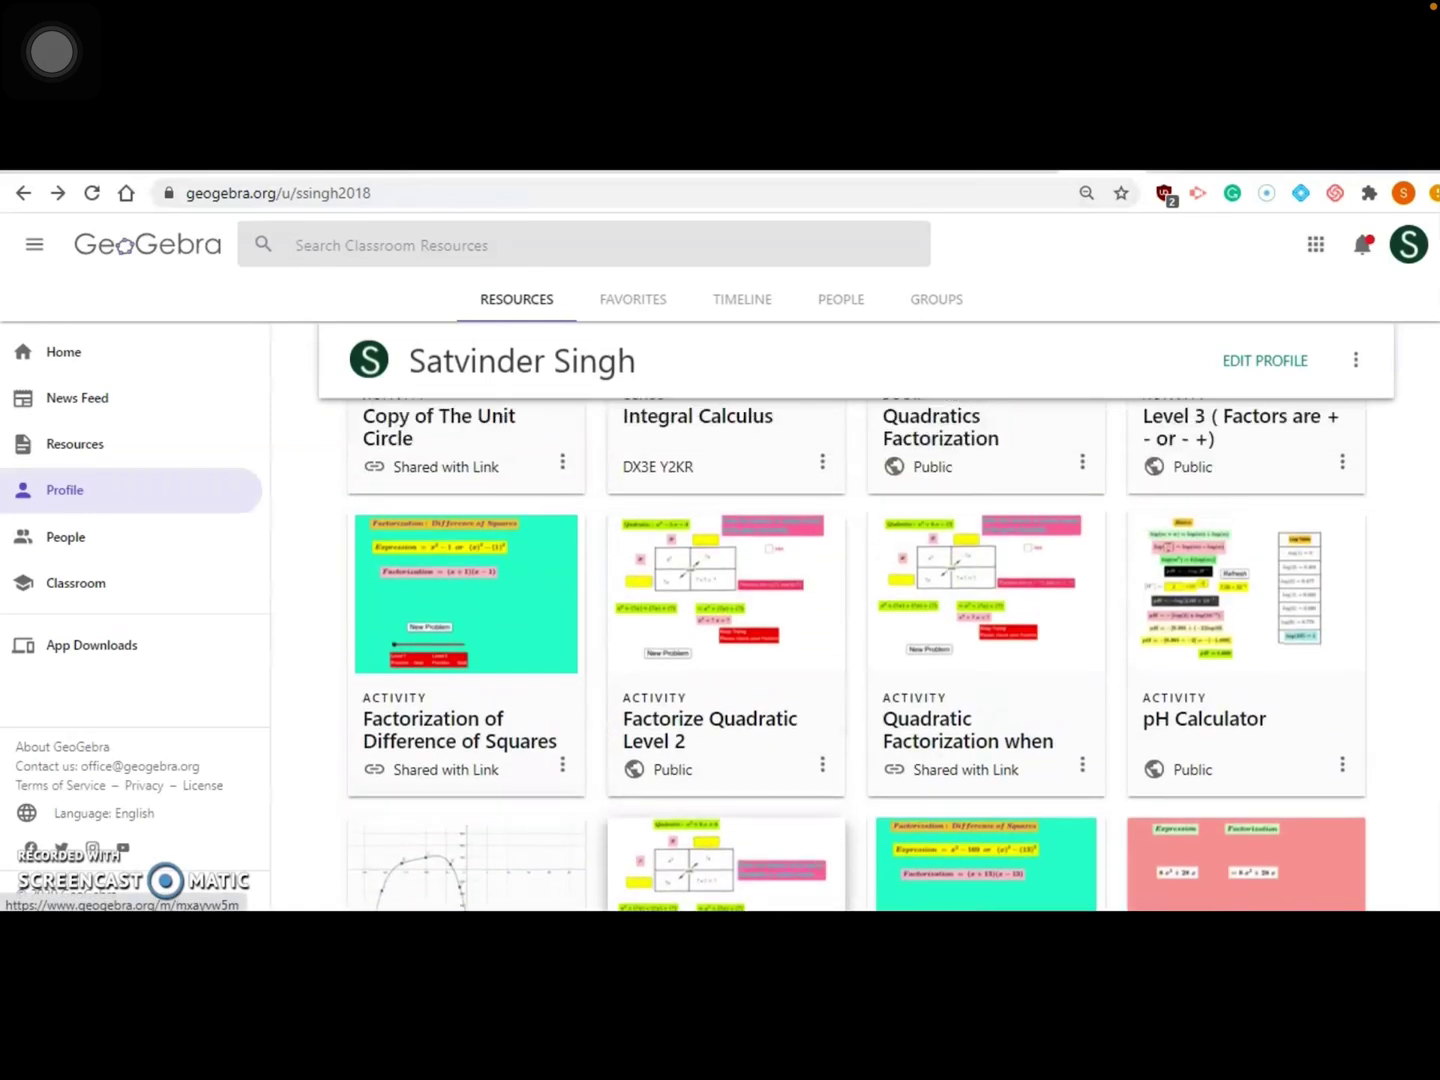
{"action": "key", "text": "alt+Right"}
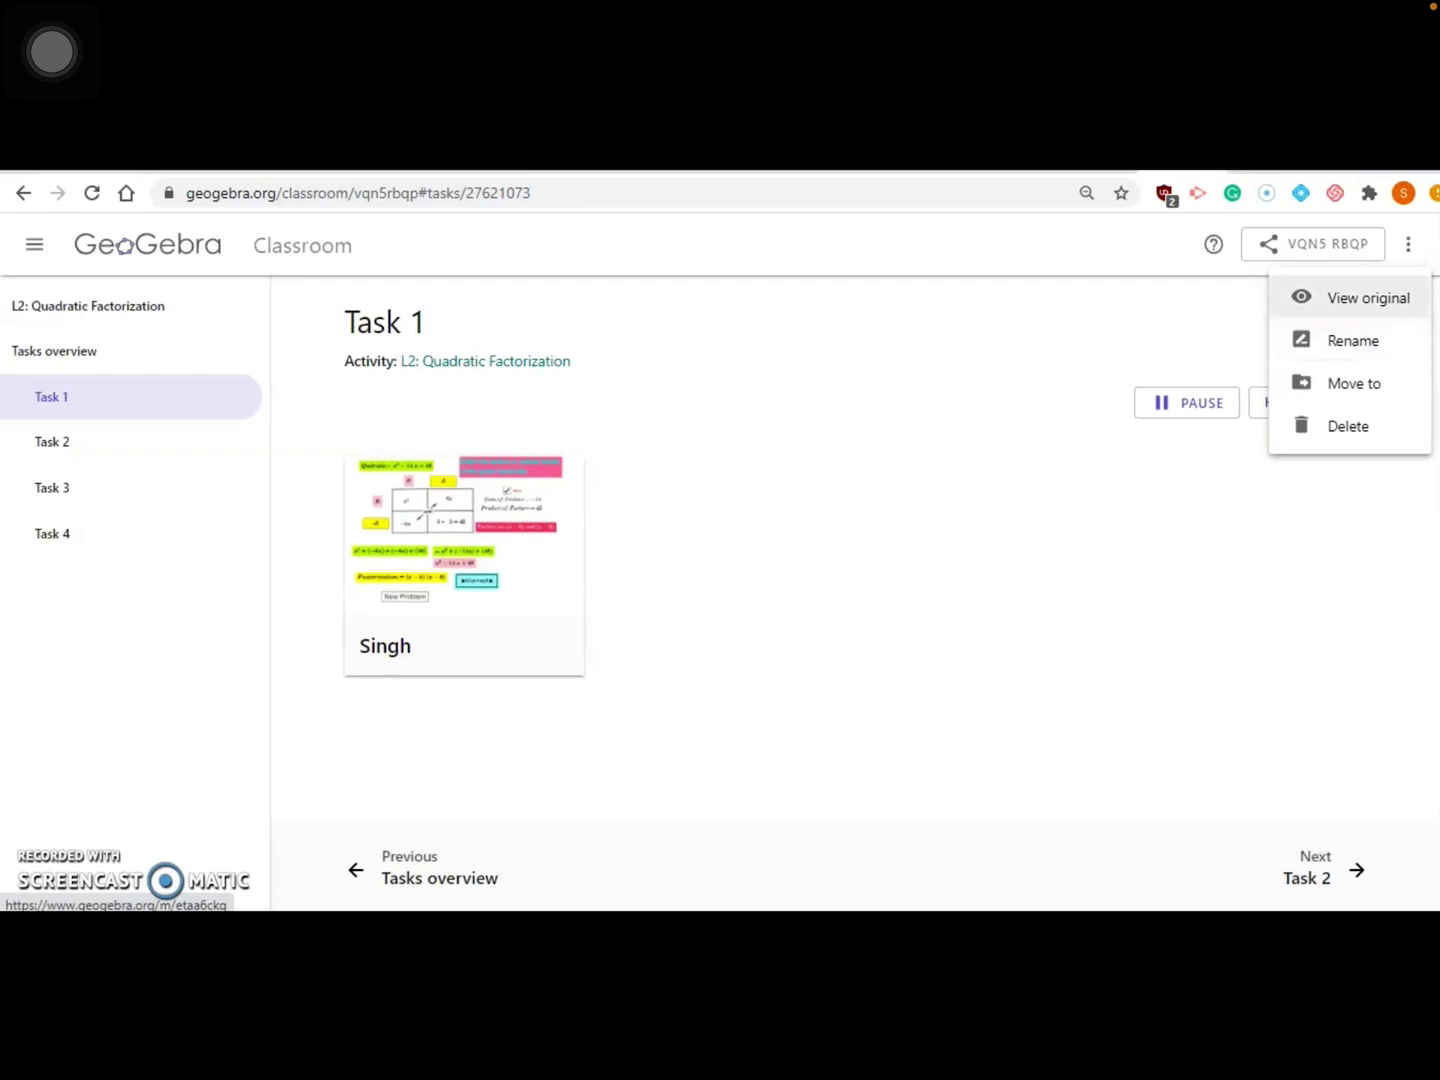
{"action": "left_click", "coordinate": [1360, 298]}
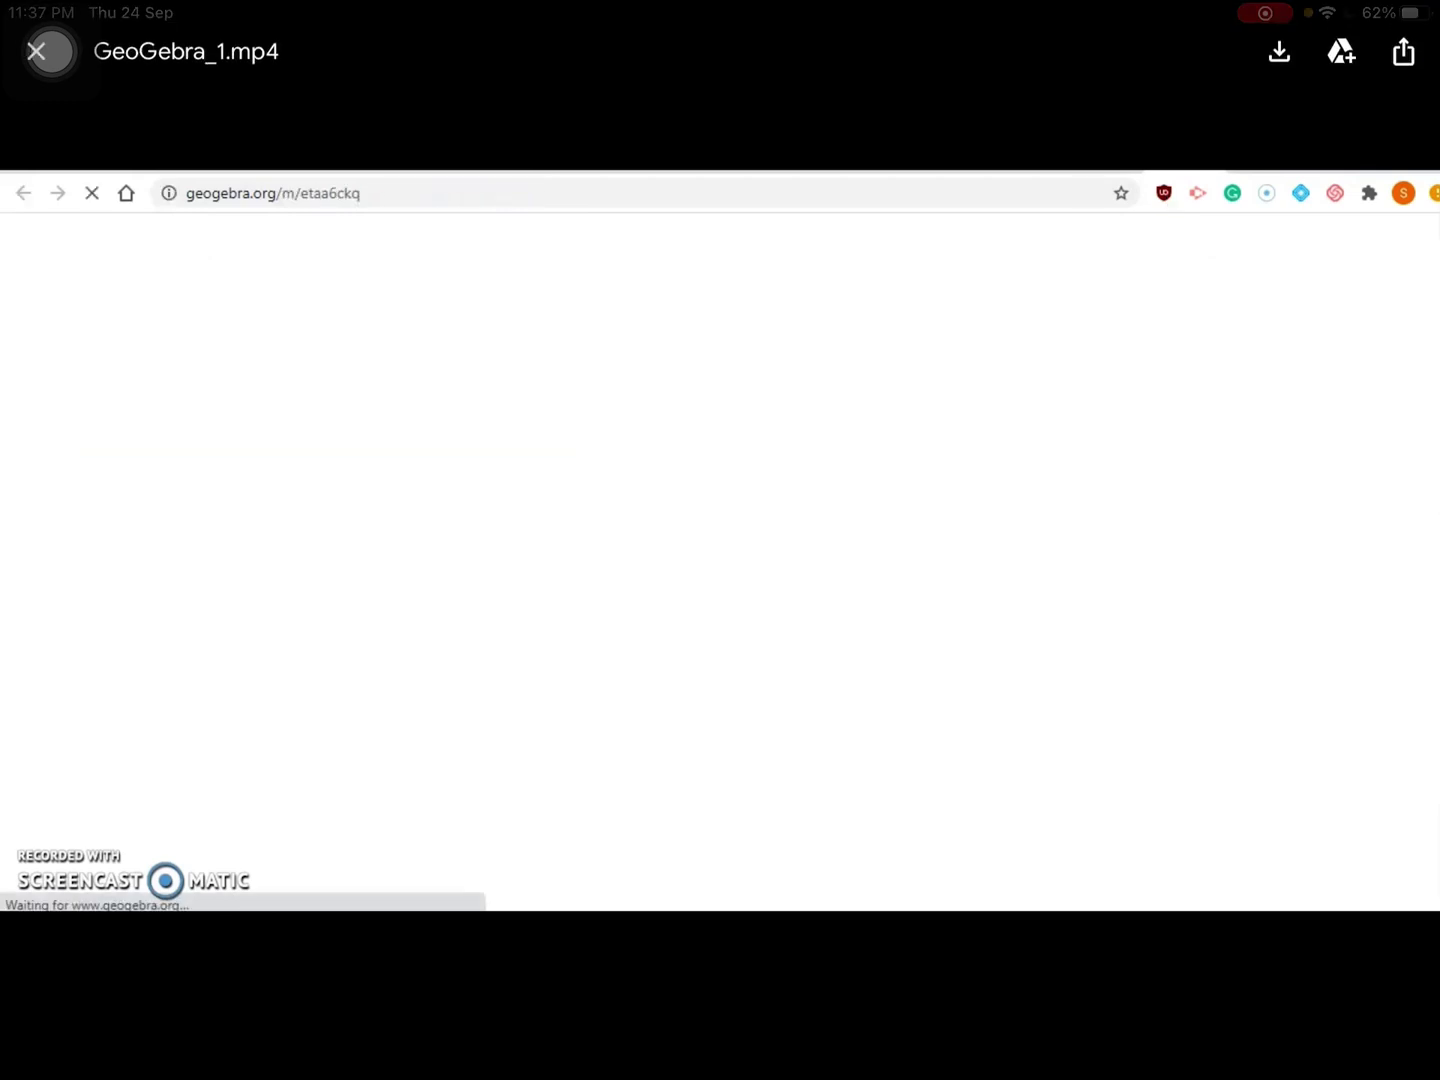